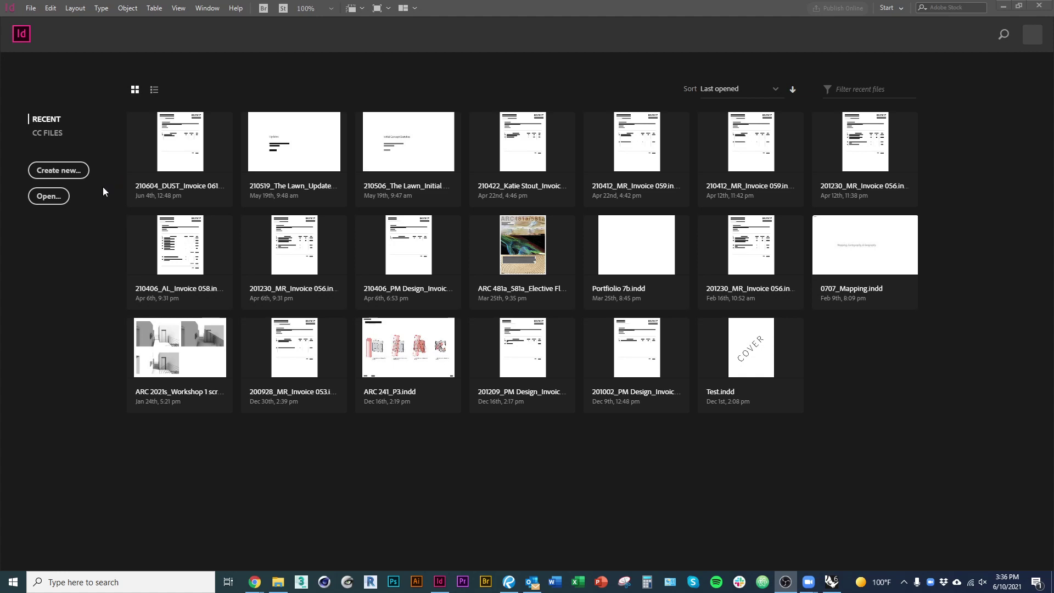
Bring InDesign to the front and open the New Document dialog from the start screen
left_click(54, 169)
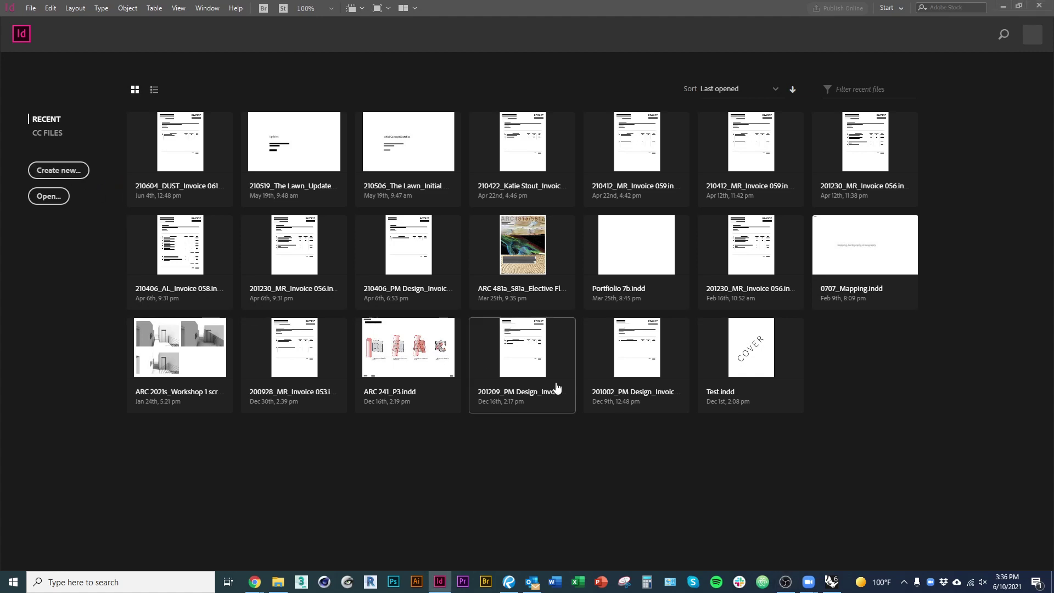
left_click(51, 170)
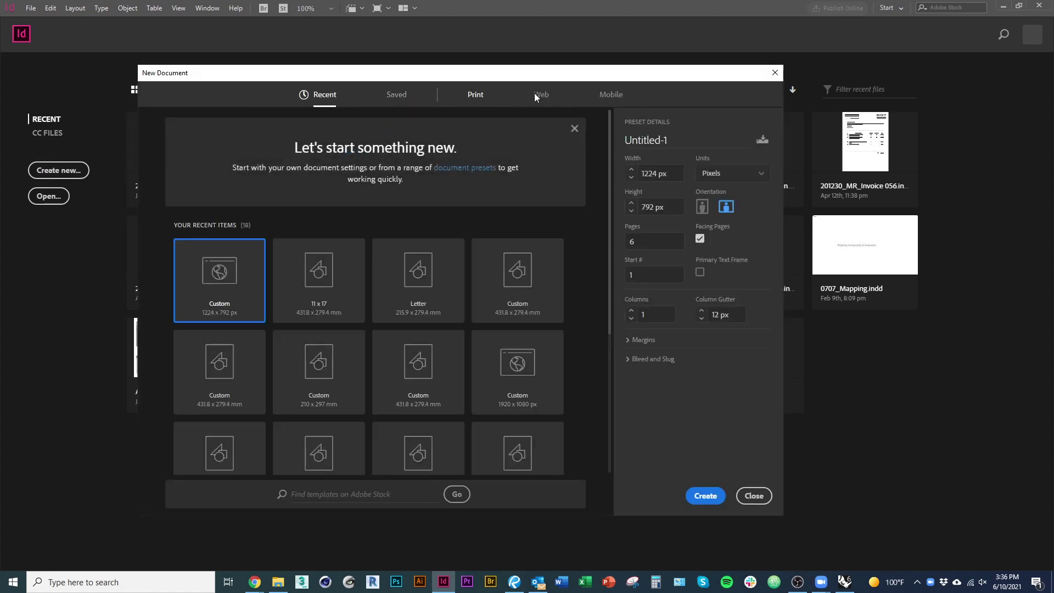
Create a Print document in inches: 17 × 11 in landscape, 1 page, no facing pages
left_click(473, 98)
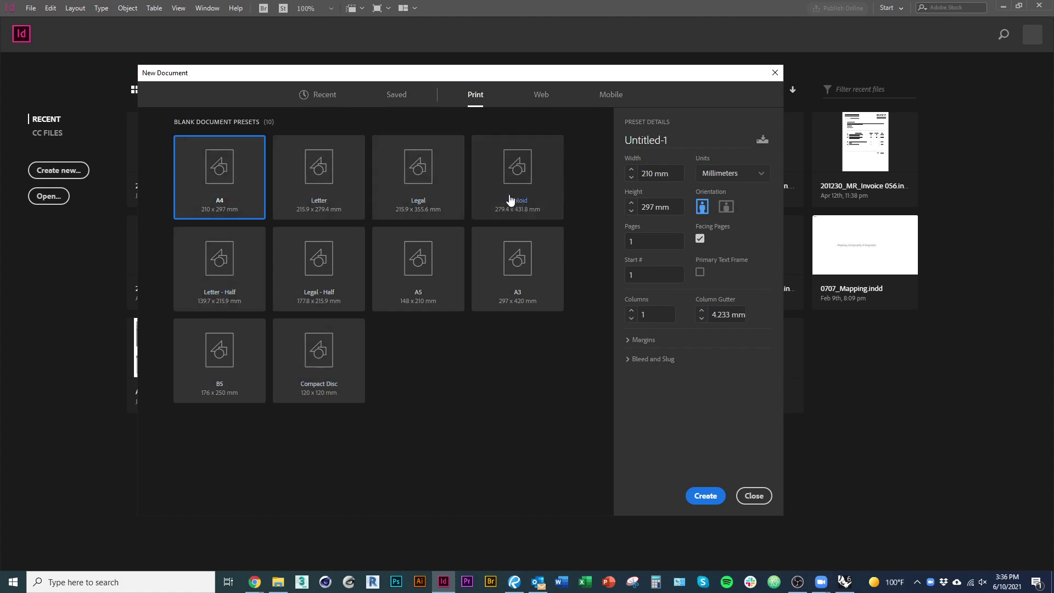
left_click(551, 94)
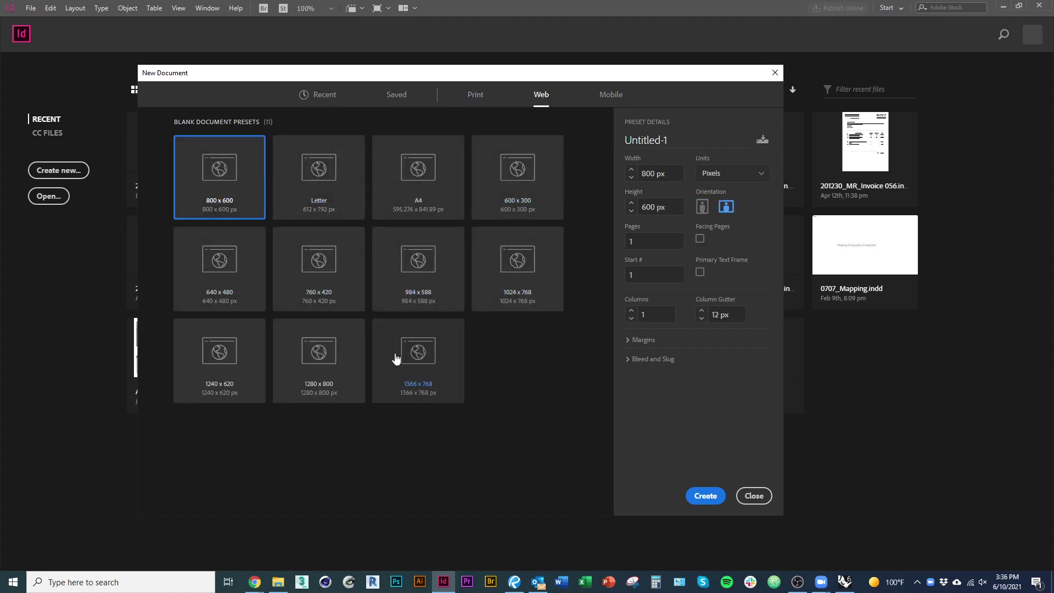
left_click(475, 97)
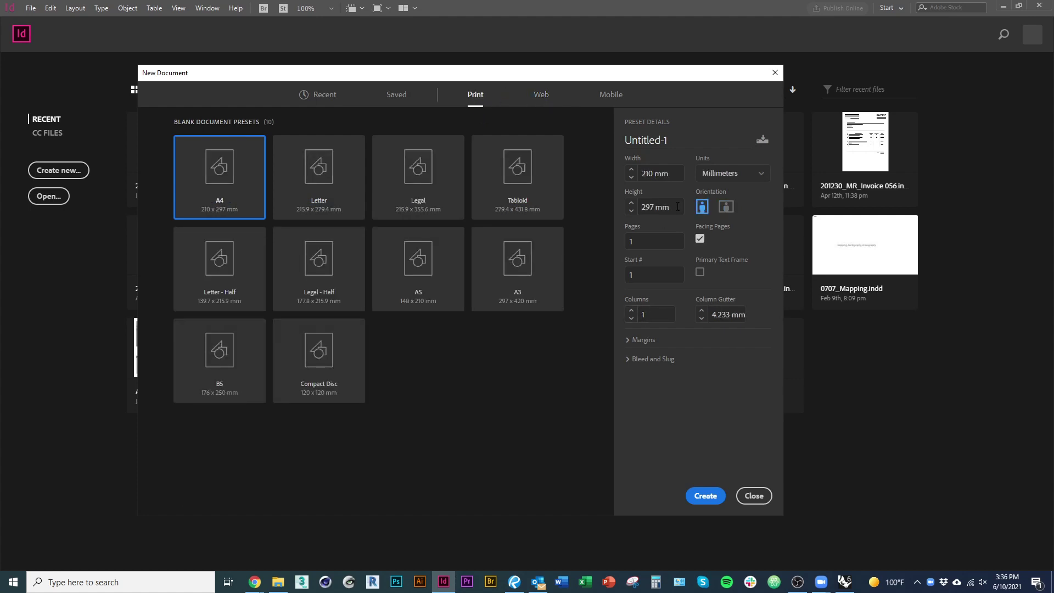
left_click(750, 175)
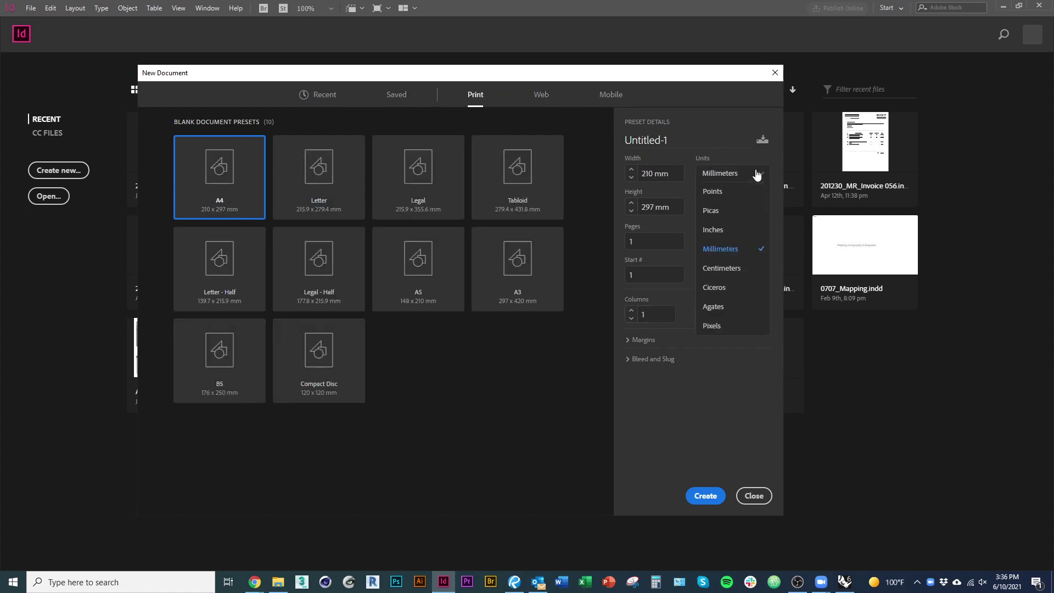
left_click(743, 236)
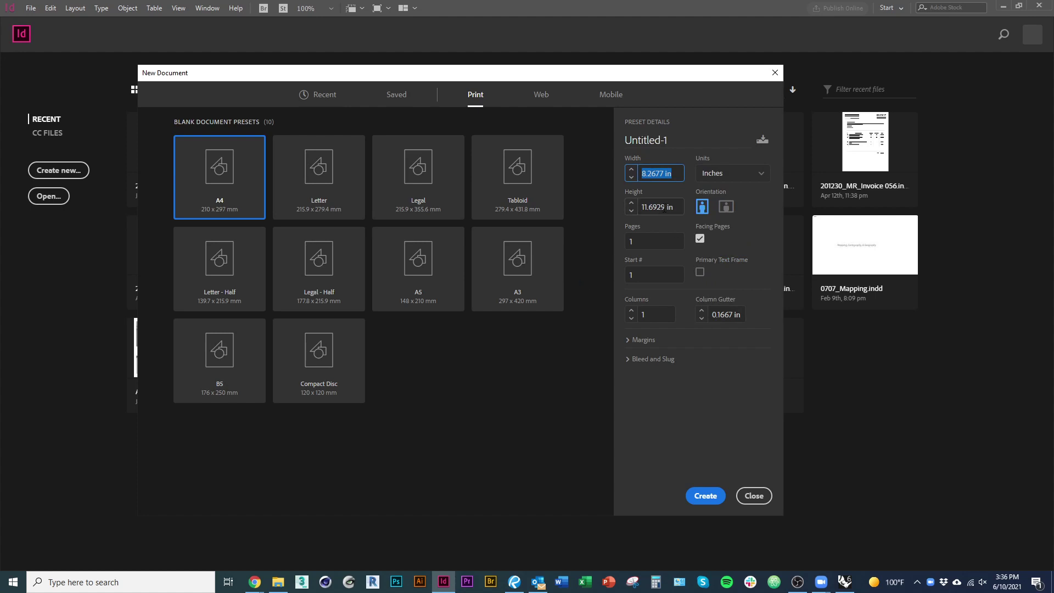
type("17")
key("Tab")
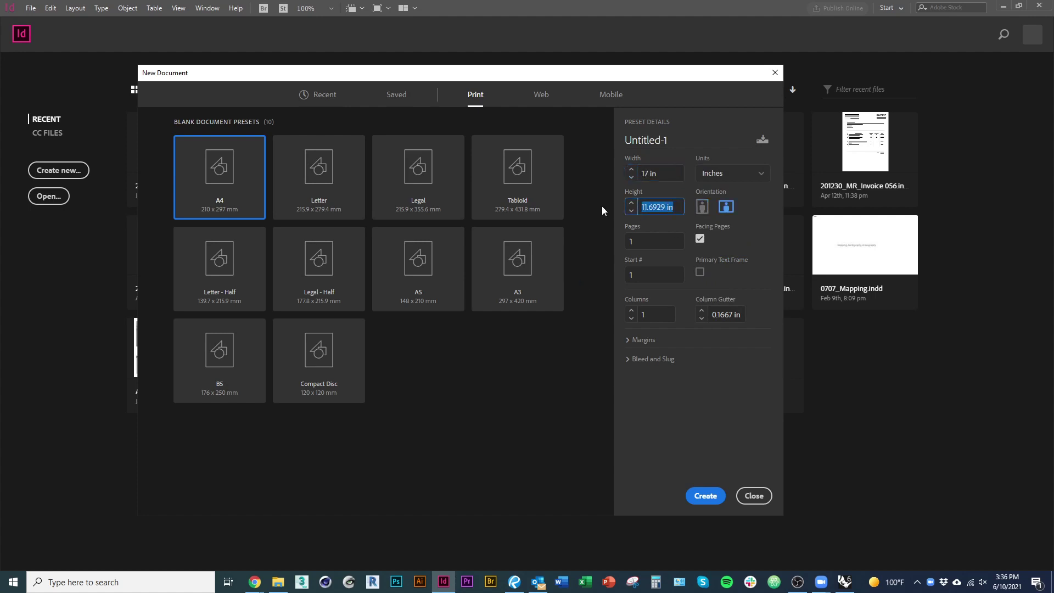
type("11")
key("shift+Tab")
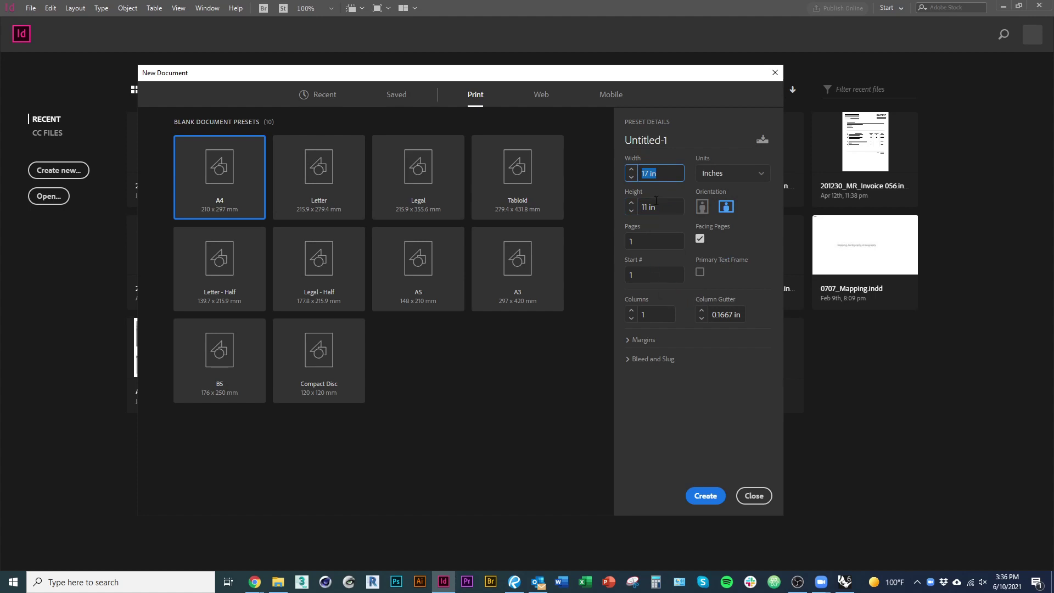
left_click(707, 210)
left_click(646, 241)
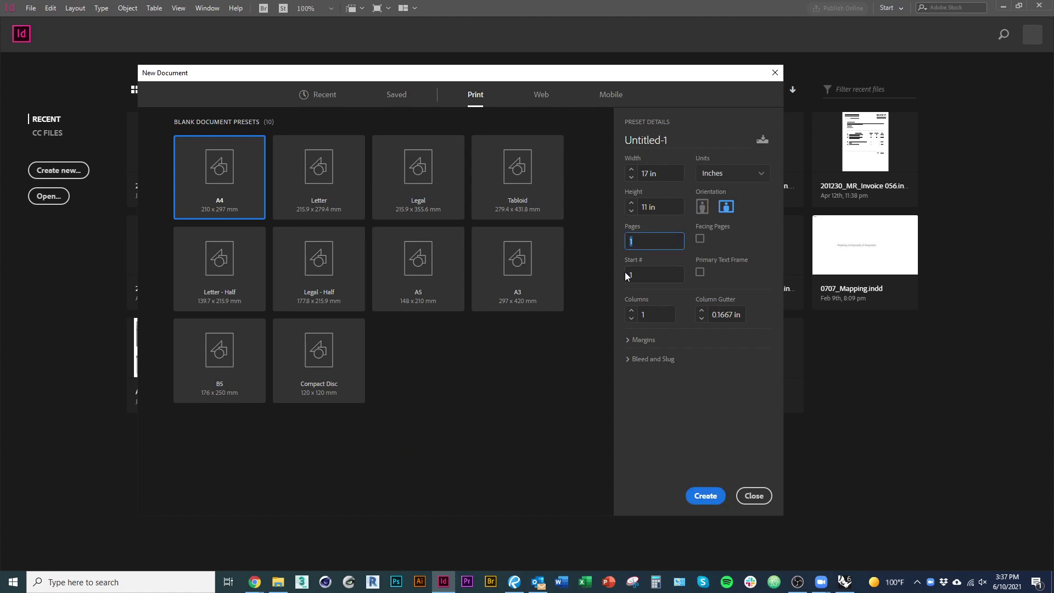
left_click(705, 497)
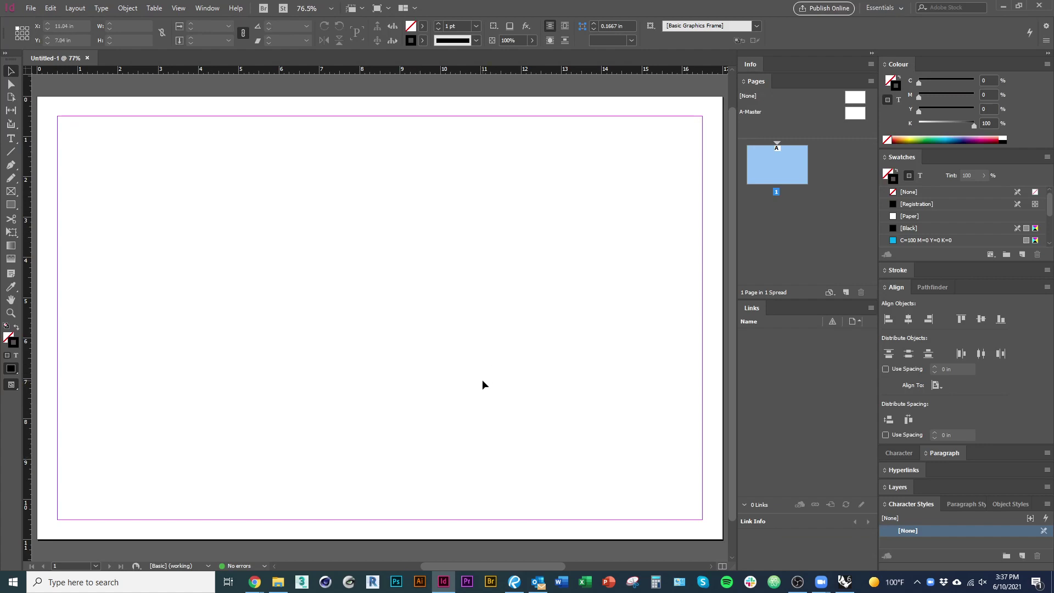
key("ctrl+minus")
key("ctrl+minus")
key("ctrl+minus")
key("ctrl+minus")
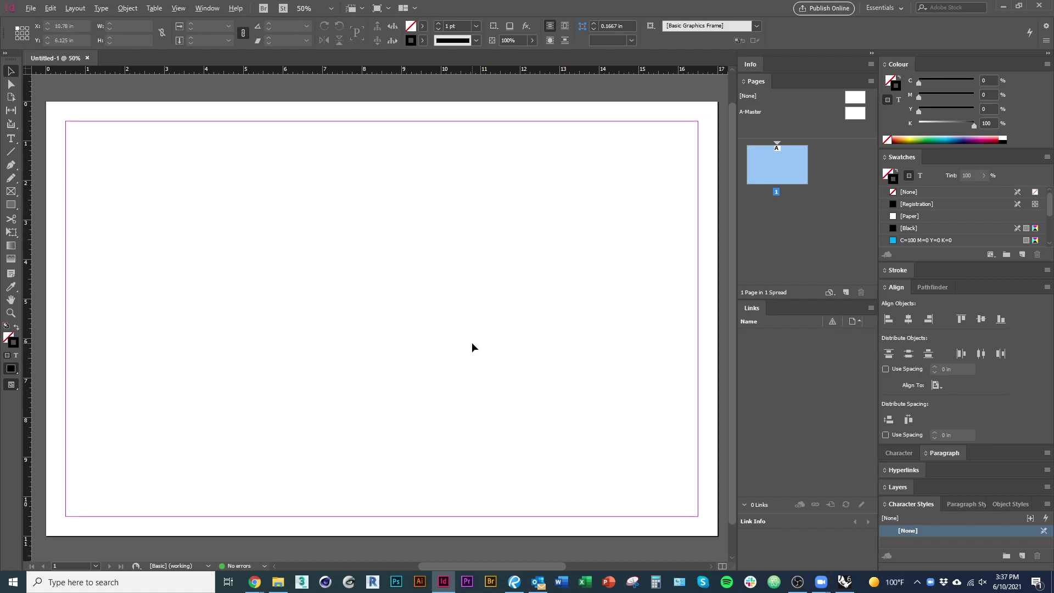
key("ctrl+equal")
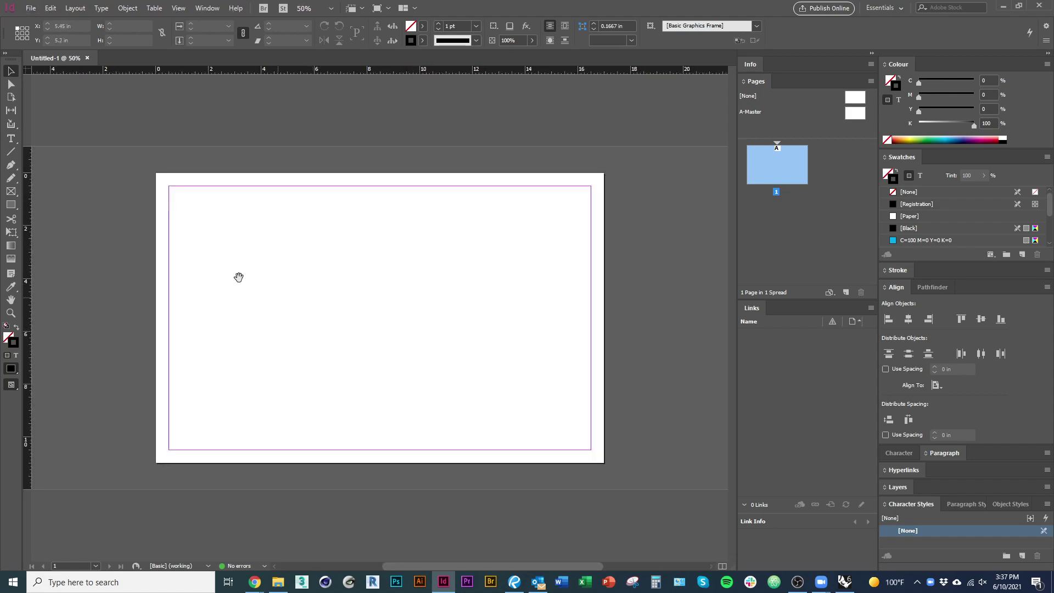
left_click_drag(238, 275, 235, 329)
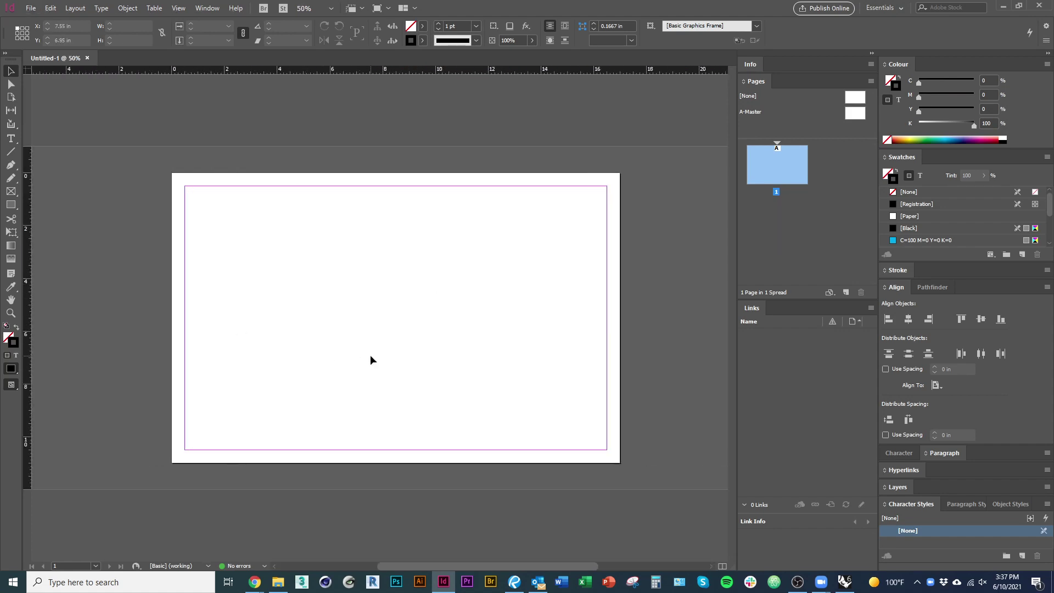
key("ctrl+minus")
key("ctrl+minus")
key("ctrl+minus")
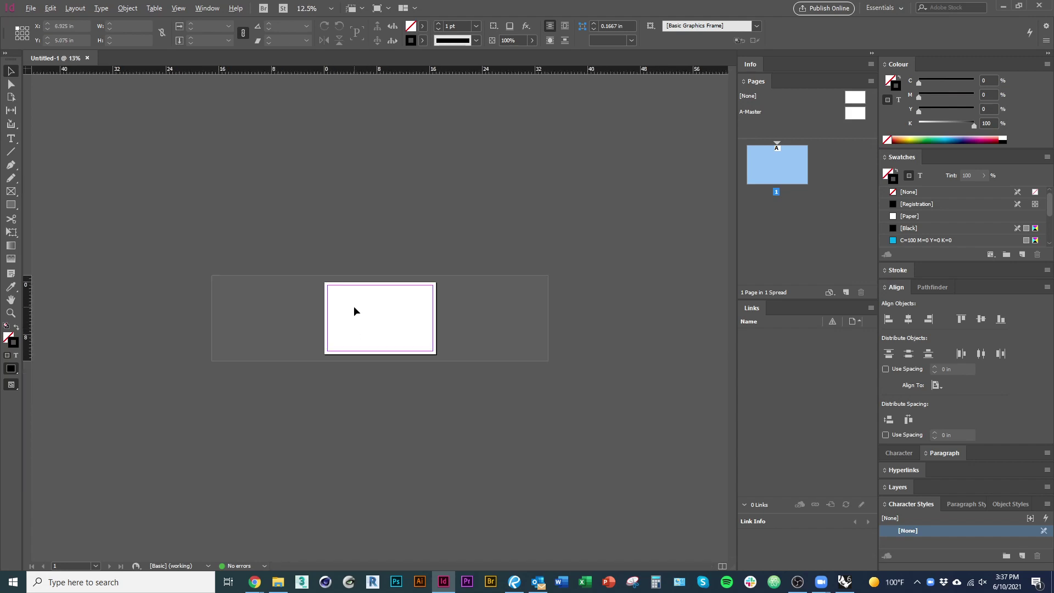
key("ctrl+equal")
key("ctrl+equal")
key("ctrl+equal")
key("ctrl+equal")
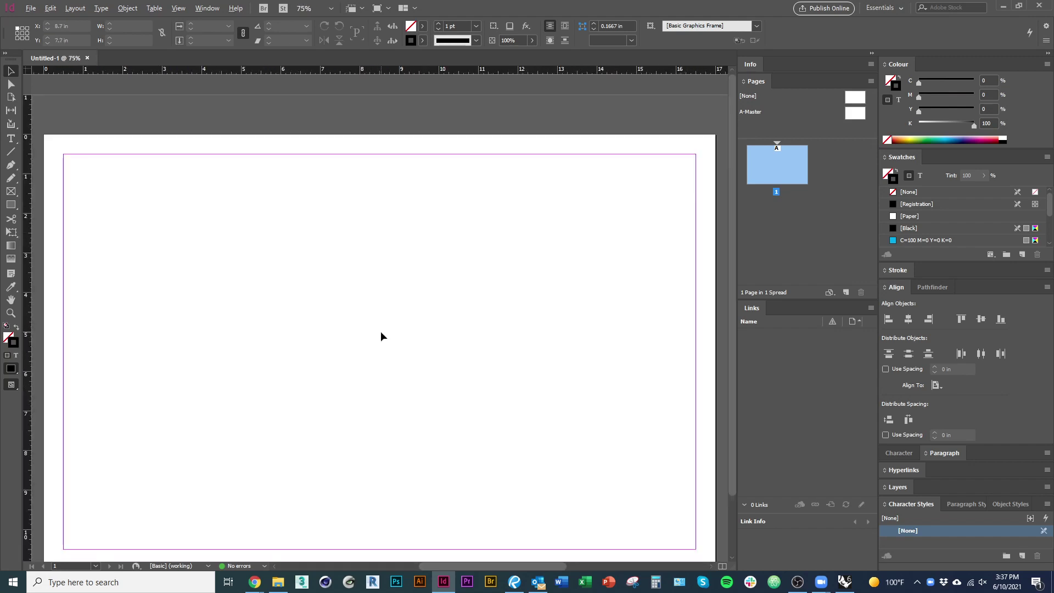
key("ctrl+minus")
key("ctrl+minus")
key("ctrl+minus")
key("ctrl+equal")
key("ctrl+equal")
key("ctrl+equal")
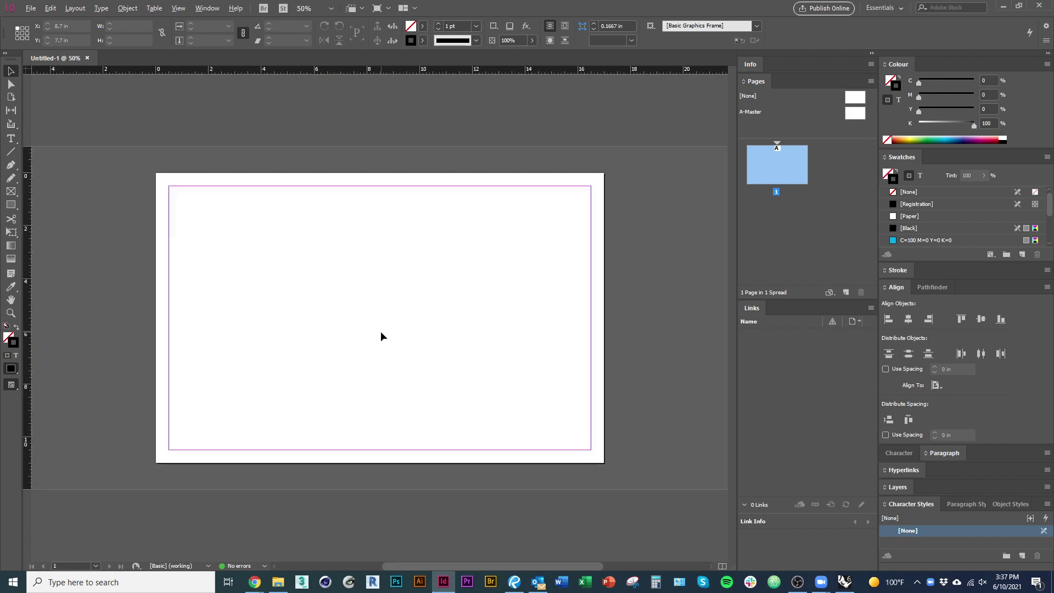
key("space")
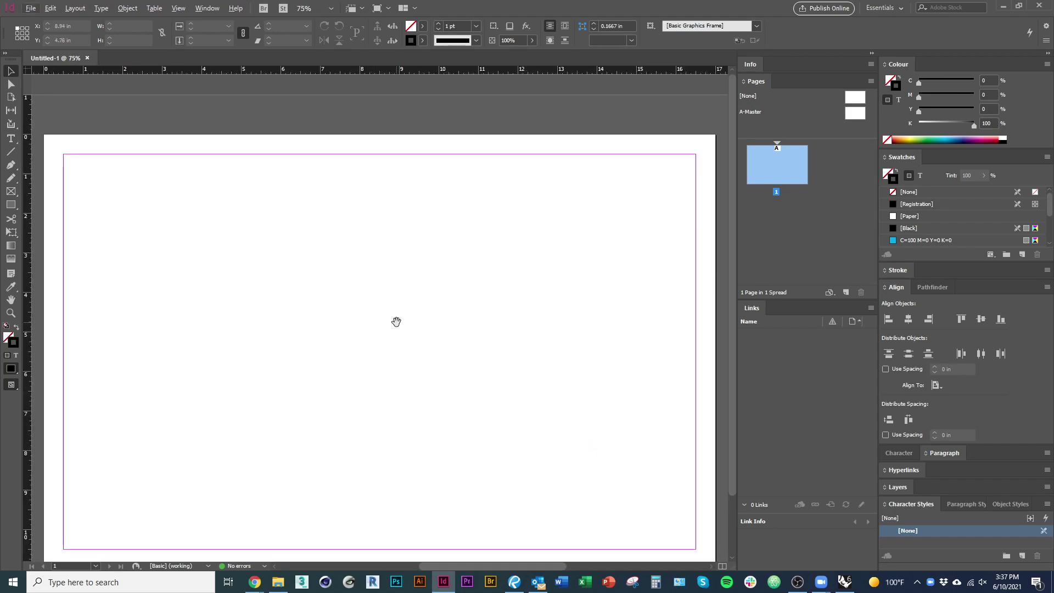
left_click_drag(272, 263, 318, 264)
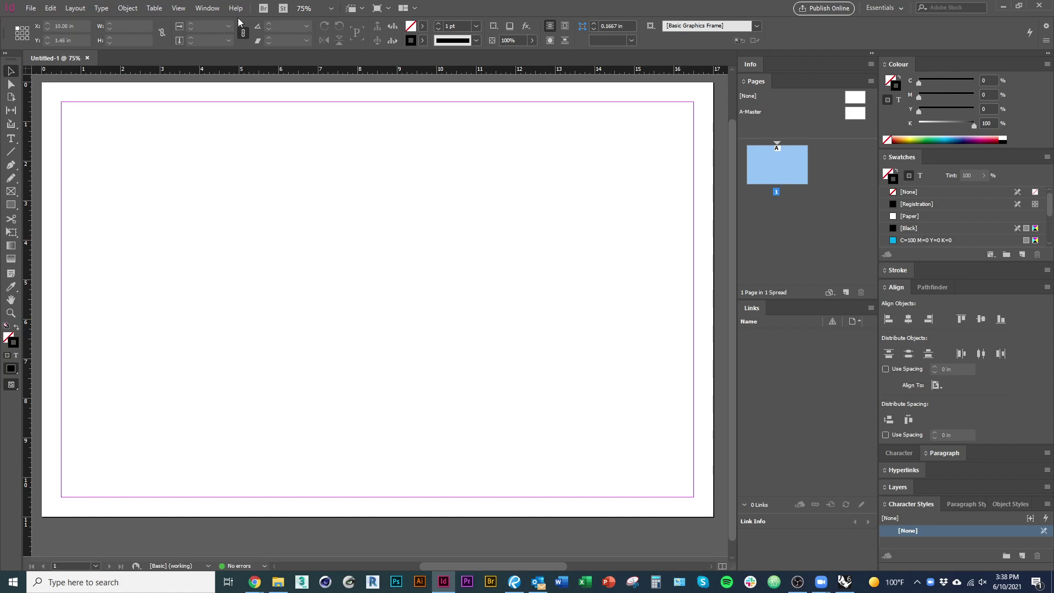
Show the Pages panel, select A-Master, and undo the accidentally added extra master pages
left_click(208, 8)
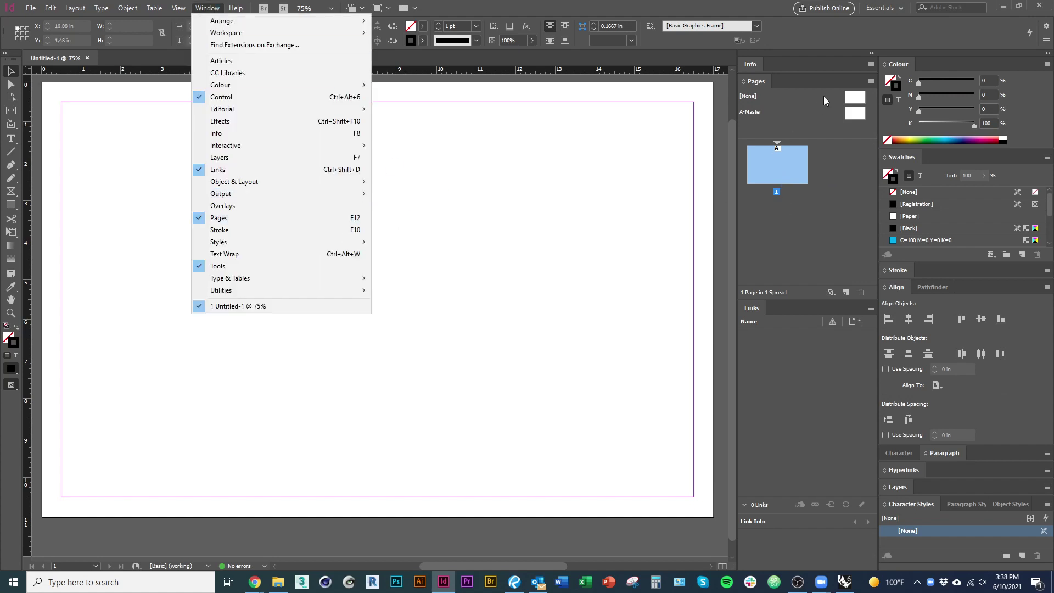
left_click(803, 108)
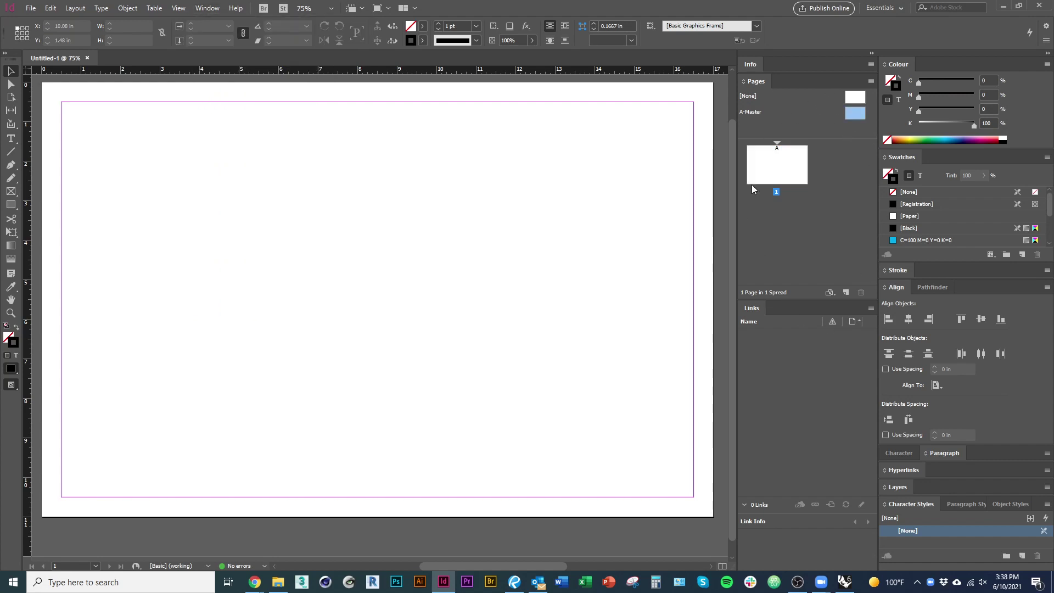
left_click(846, 292)
left_click(845, 292)
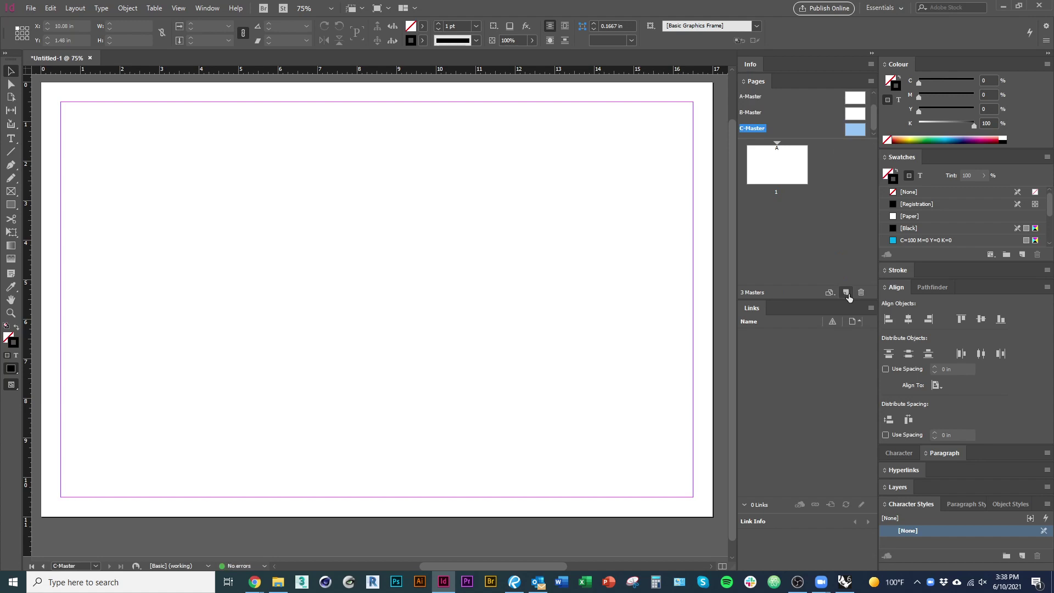
left_click(778, 113)
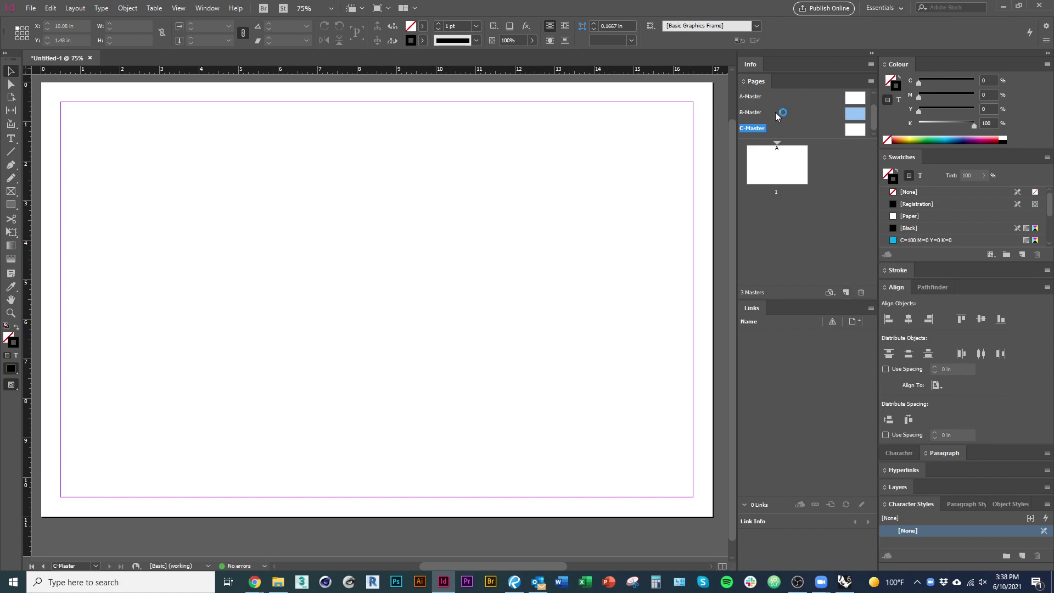
key("ctrl+z")
key("ctrl+z")
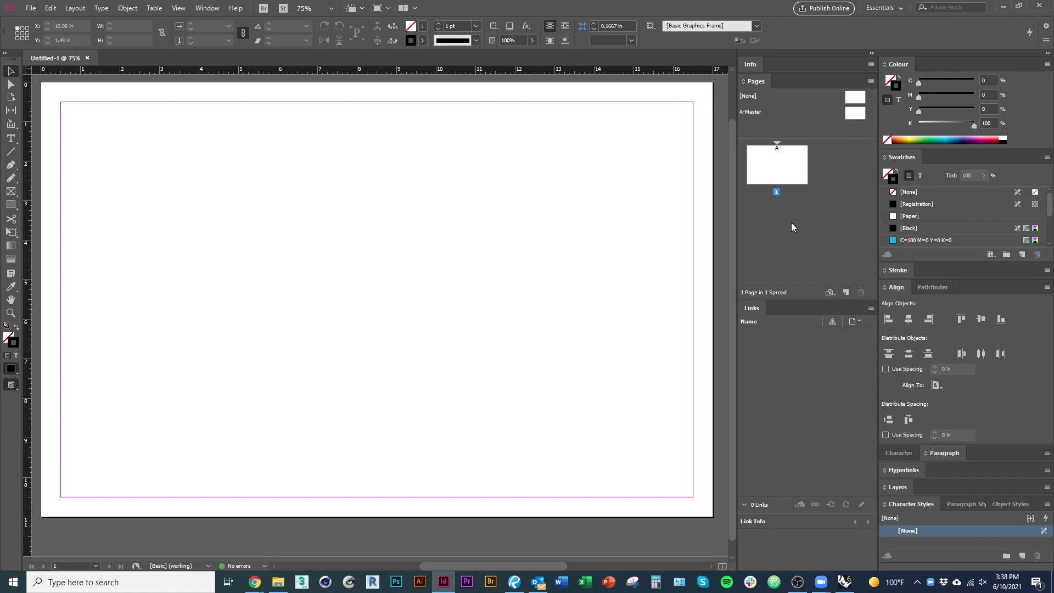
Add two more document pages and check pages 1–3 in the Pages panel
left_click(845, 292)
left_click(845, 292)
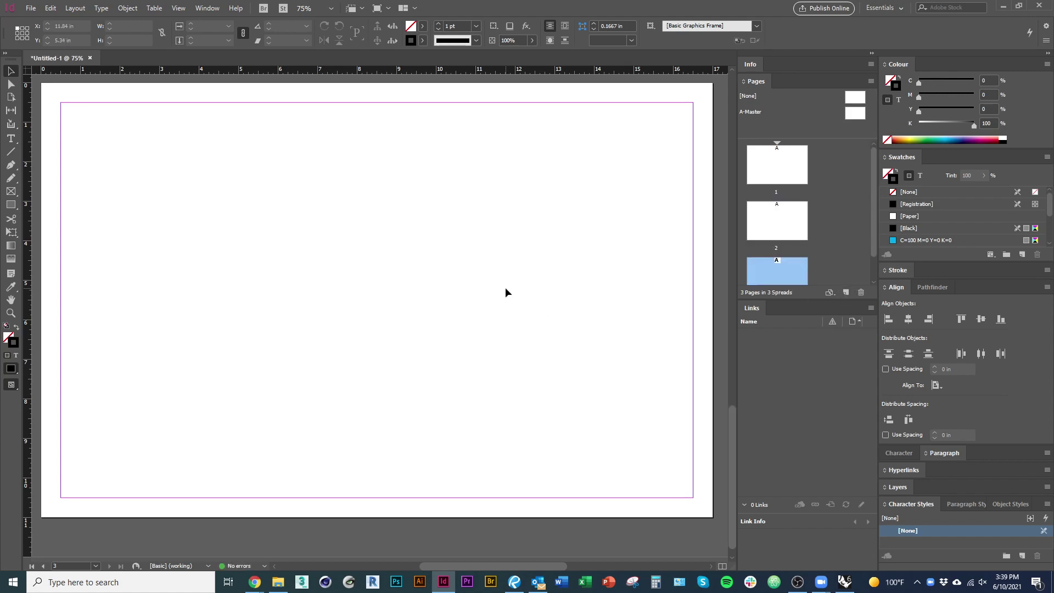
scroll(505, 287, "down", 5)
scroll(381, 390, "up", 1)
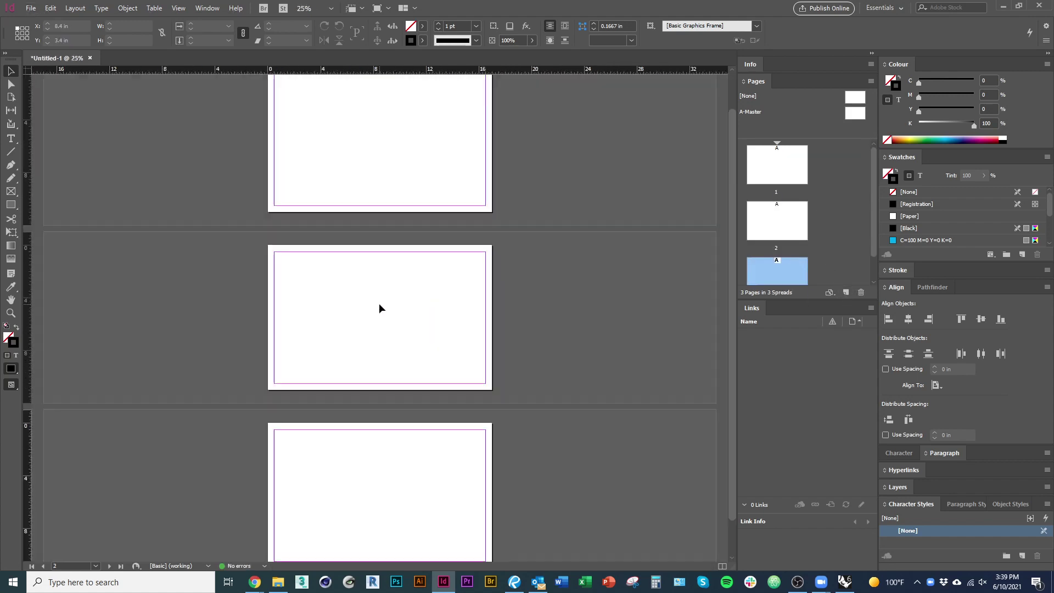
scroll(421, 313, "up", 3)
scroll(406, 227, "up", 1)
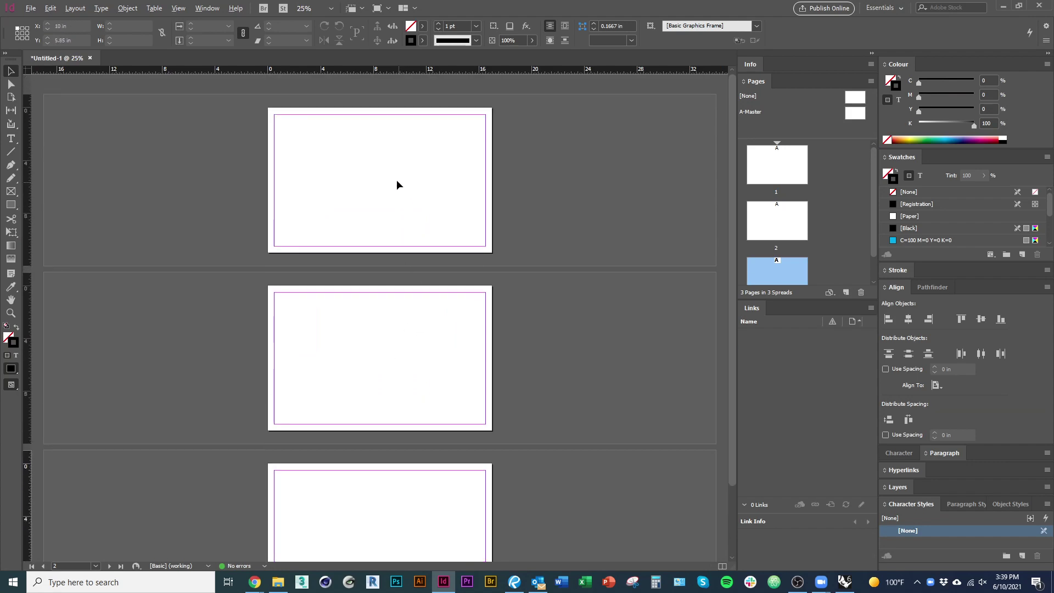
scroll(397, 183, "up", 1)
scroll(473, 179, "up", 2)
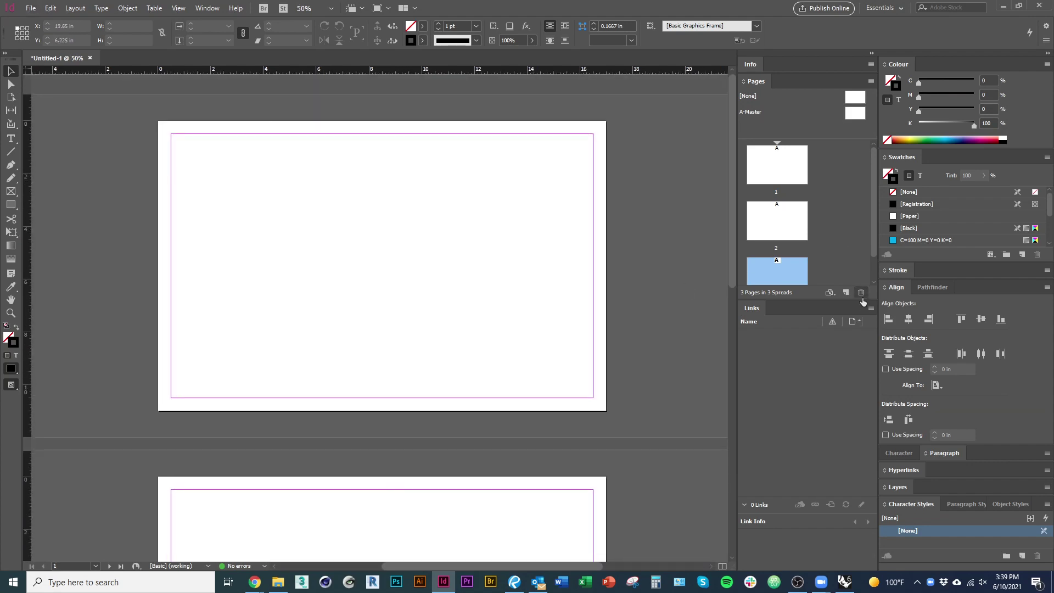
double_click(777, 165)
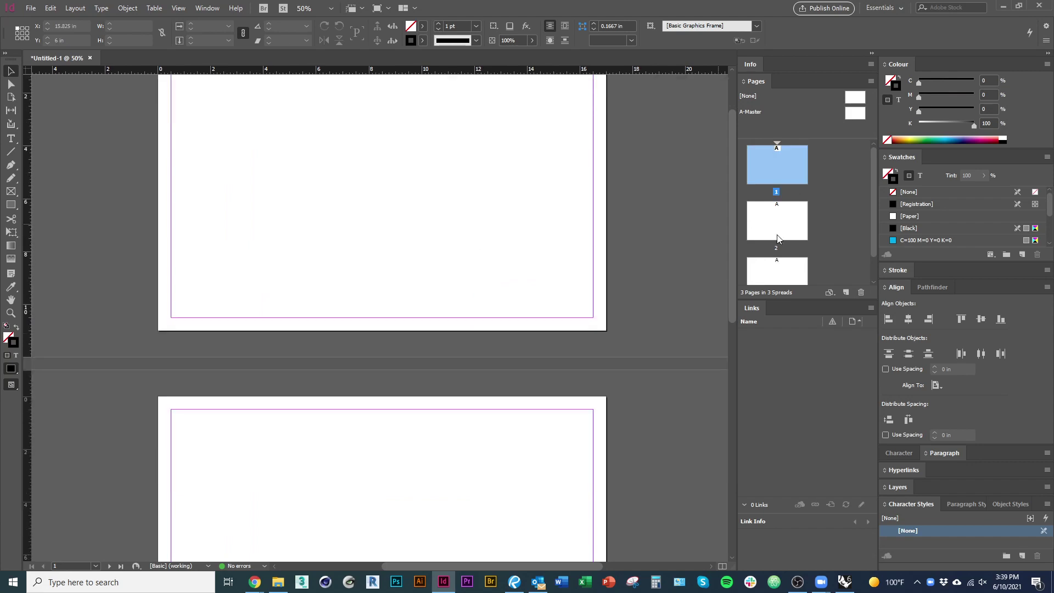
left_click(779, 225)
left_click(788, 274)
left_click(797, 239)
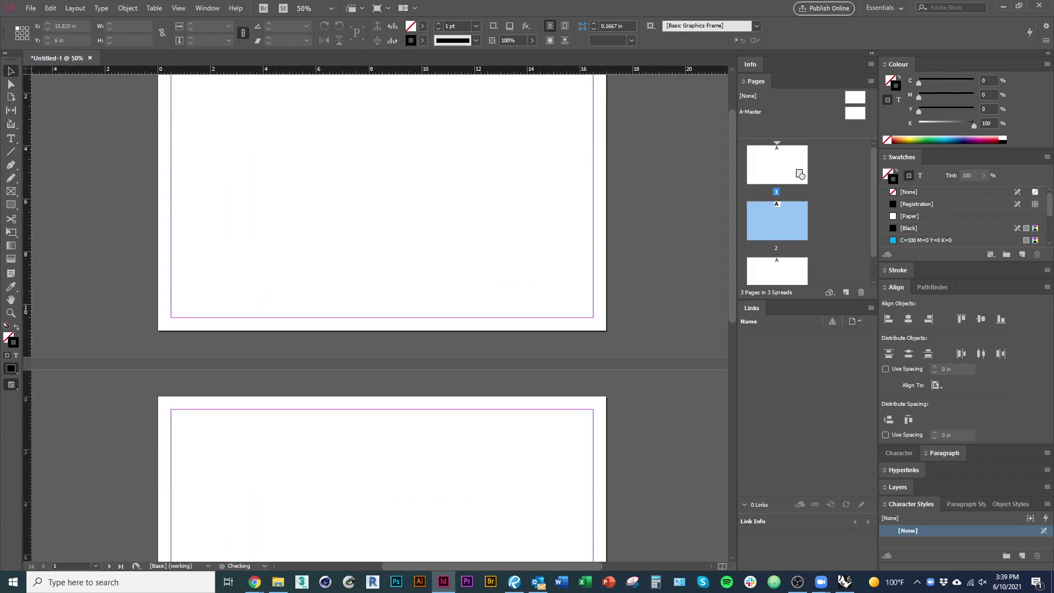
scroll(444, 294, "up", 2)
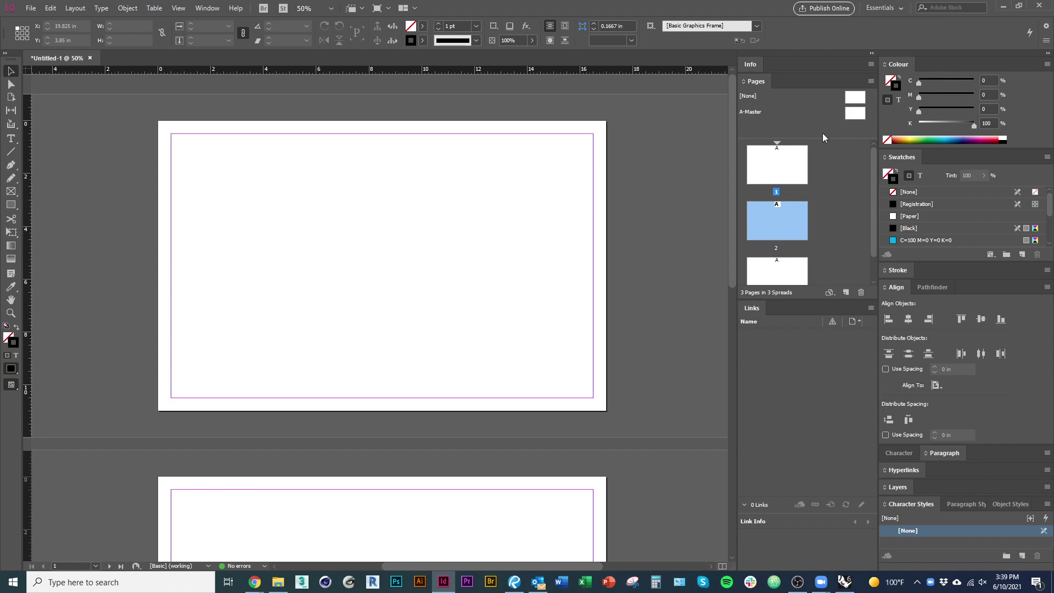
On the A-Master, draw a text frame near the bottom centre and type 'ARC 510A_'
double_click(852, 114)
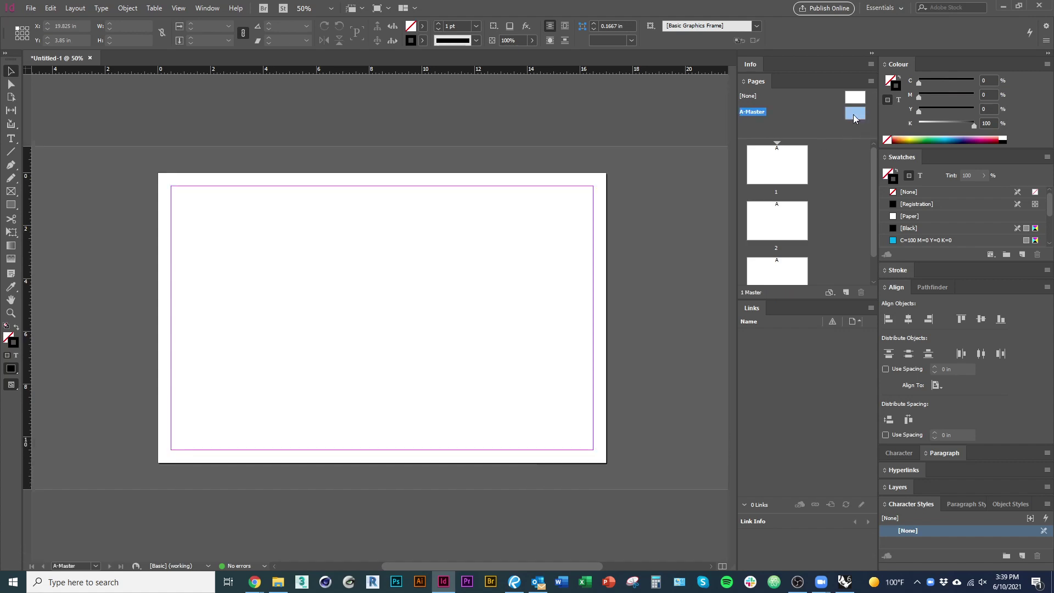
scroll(452, 216, "up", 1, "alt")
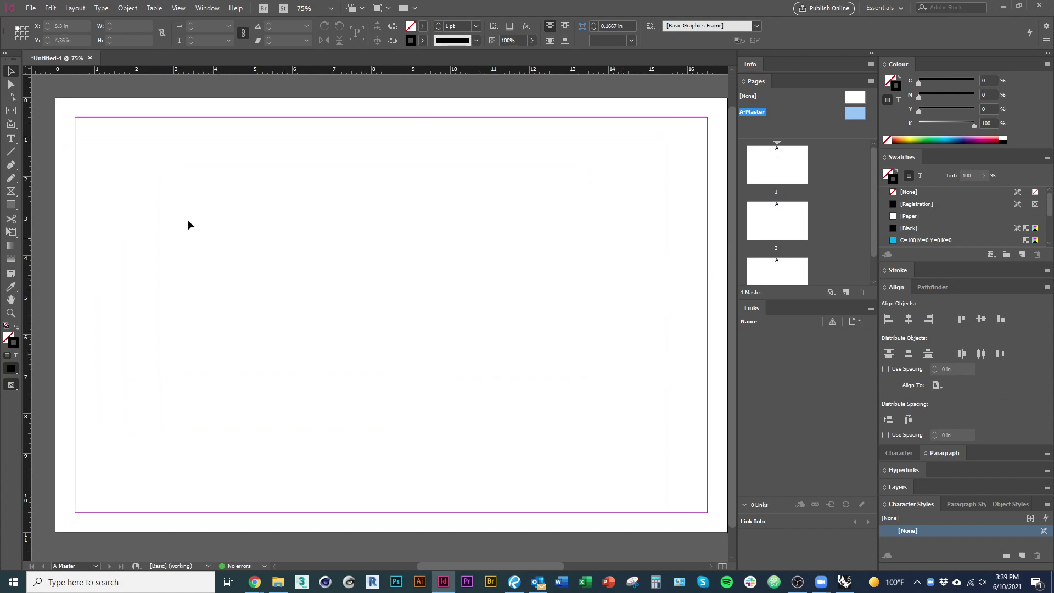
left_click(15, 141)
left_click_drag(492, 391, 608, 424)
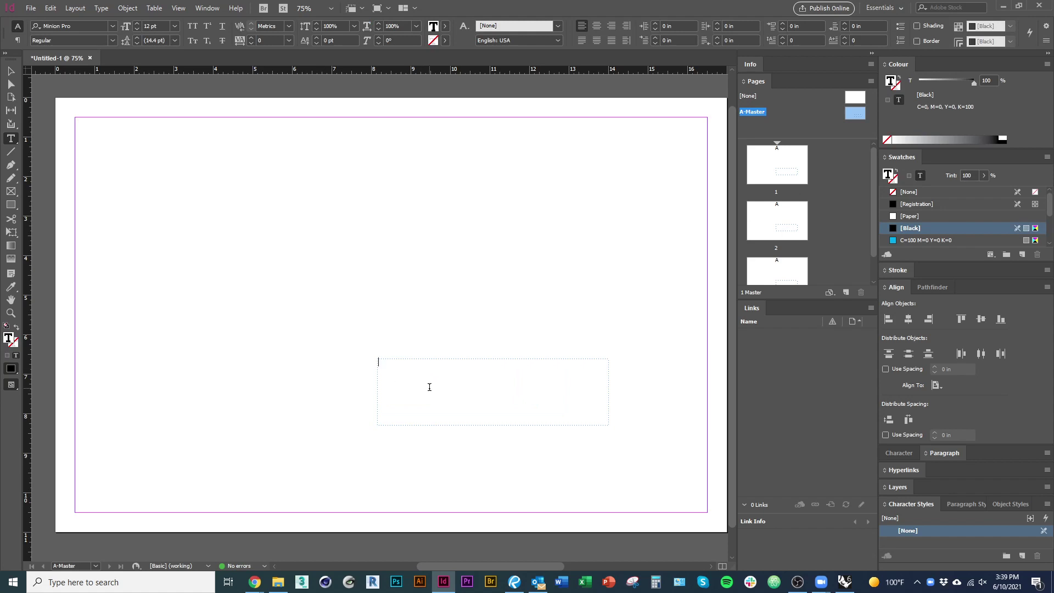
type("ARC 510A_")
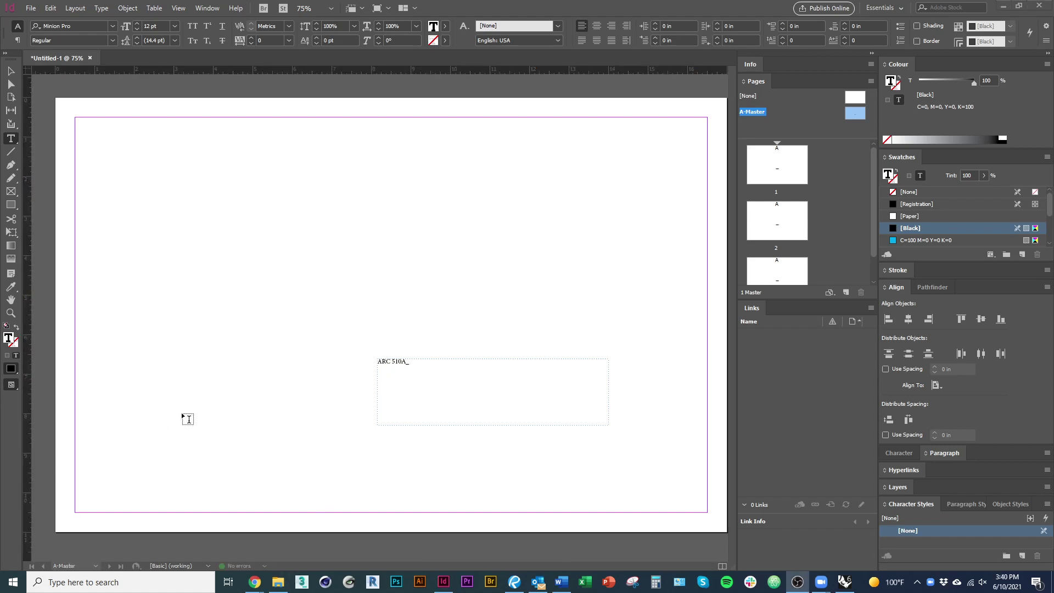
key("alt+Tab")
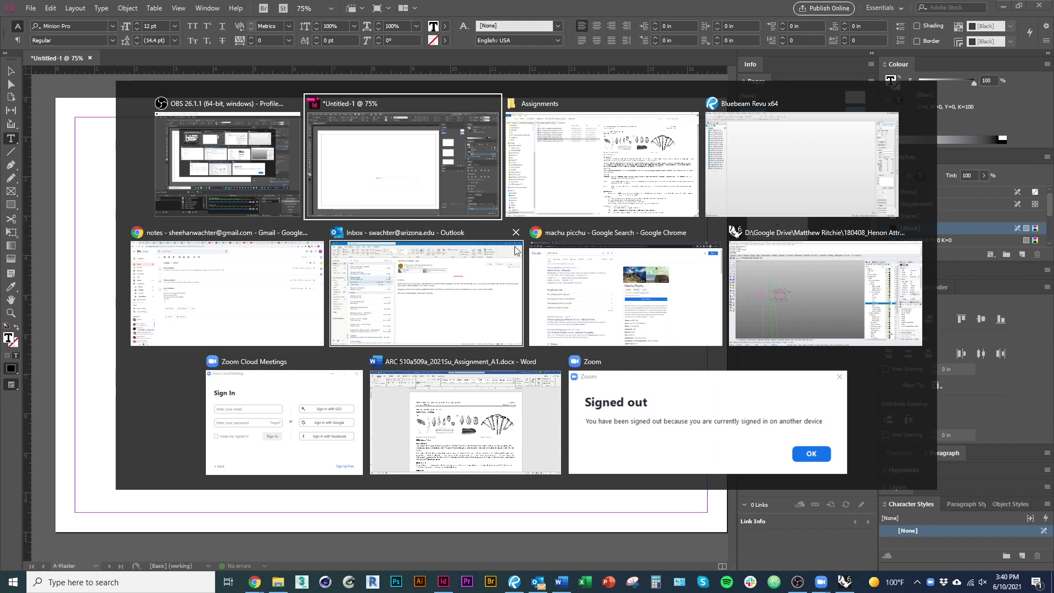
key("alt+Tab")
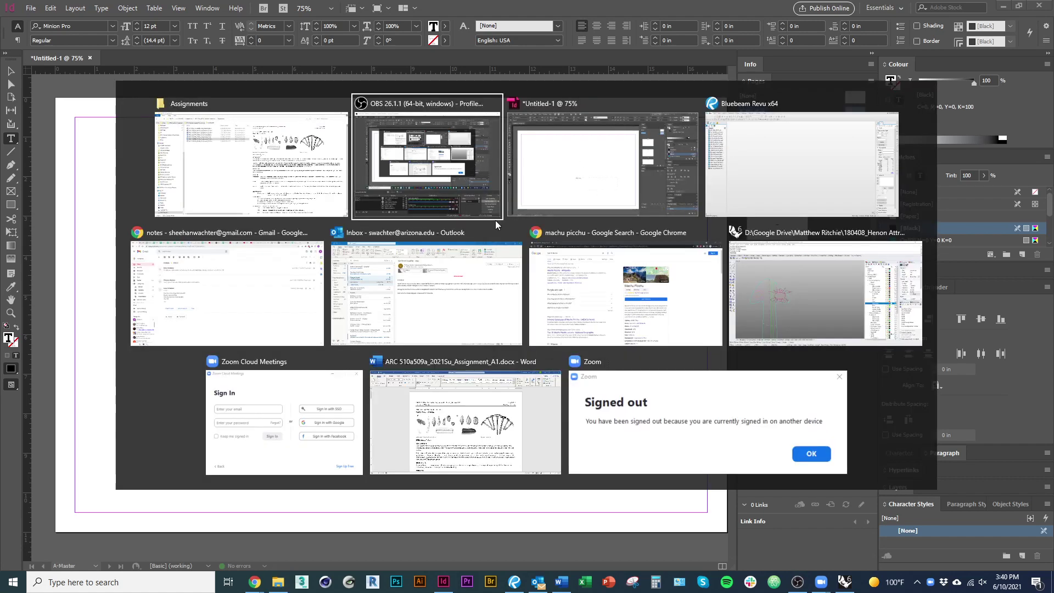
left_click(478, 389)
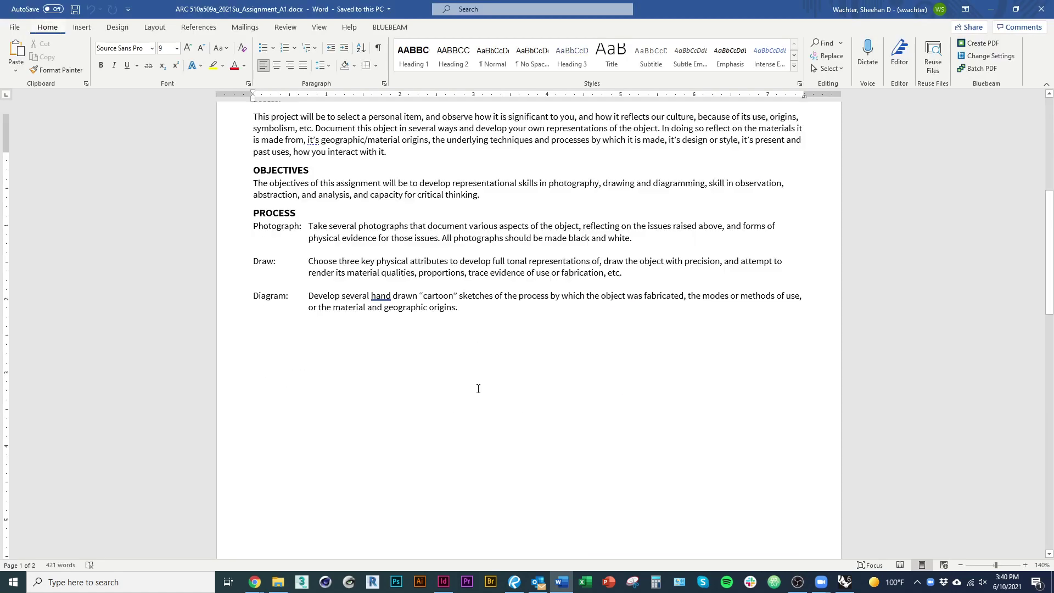
key("alt")
scroll(478, 389, "down", 10)
left_click(479, 386)
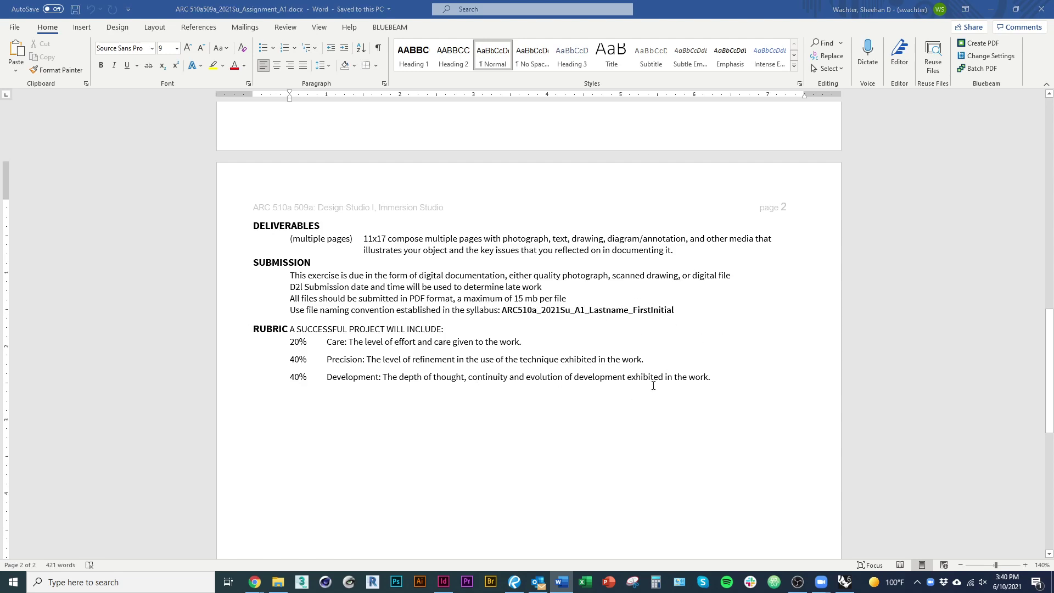
key("alt+Tab")
key("alt+Tab")
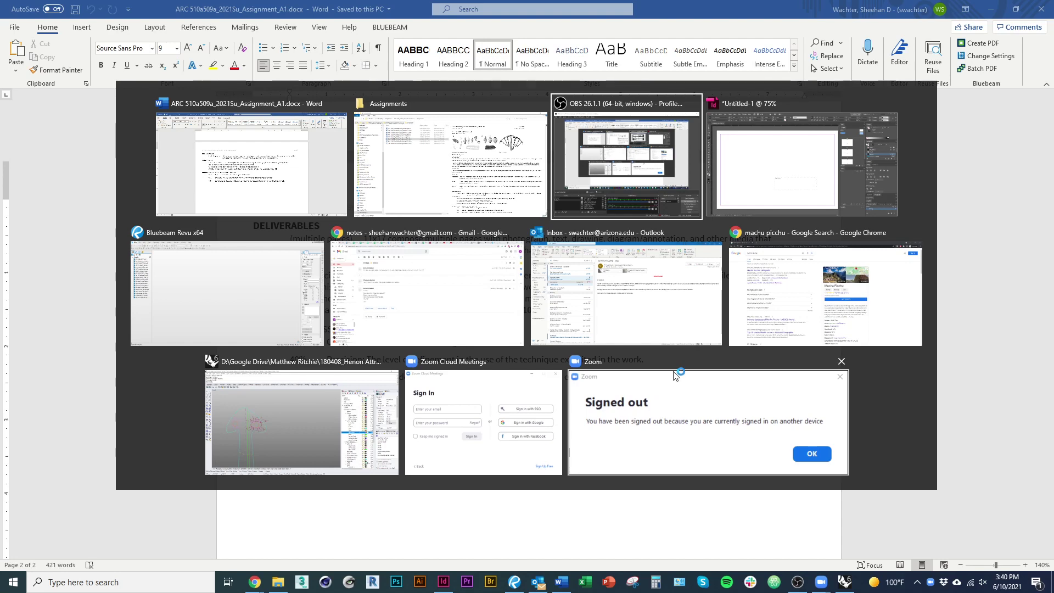
key("alt+Tab")
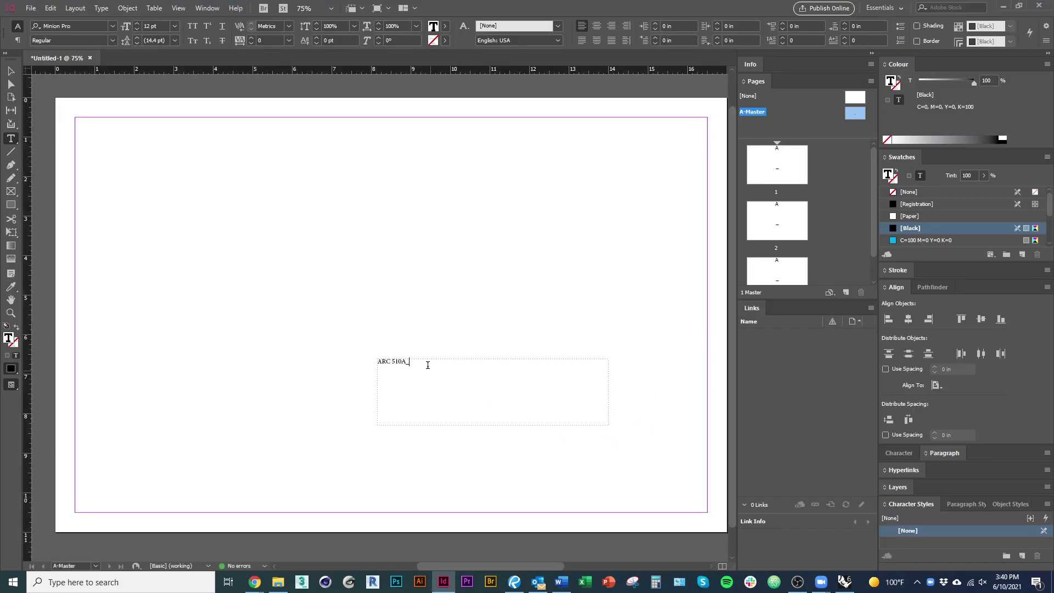
Finish the heading as 'ARC 510A 2020su Assignment 1' plus the author's name, then select it
key("BackSpace")
type("2020su Assi")
type("gnme")
type("nt 1")
type("_W")
type("Sheeh")
type("a")
type("n Wachter")
left_click_drag(519, 361, 292, 353)
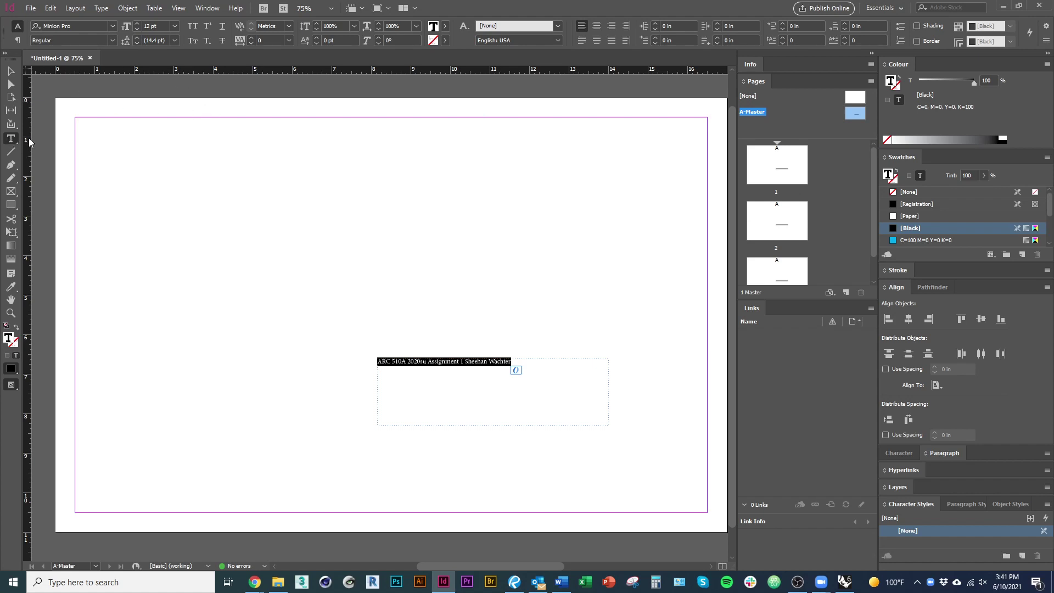
Format the heading in Helvetica LT Std Light at 18 pt, then deselect the frame
left_click(112, 26)
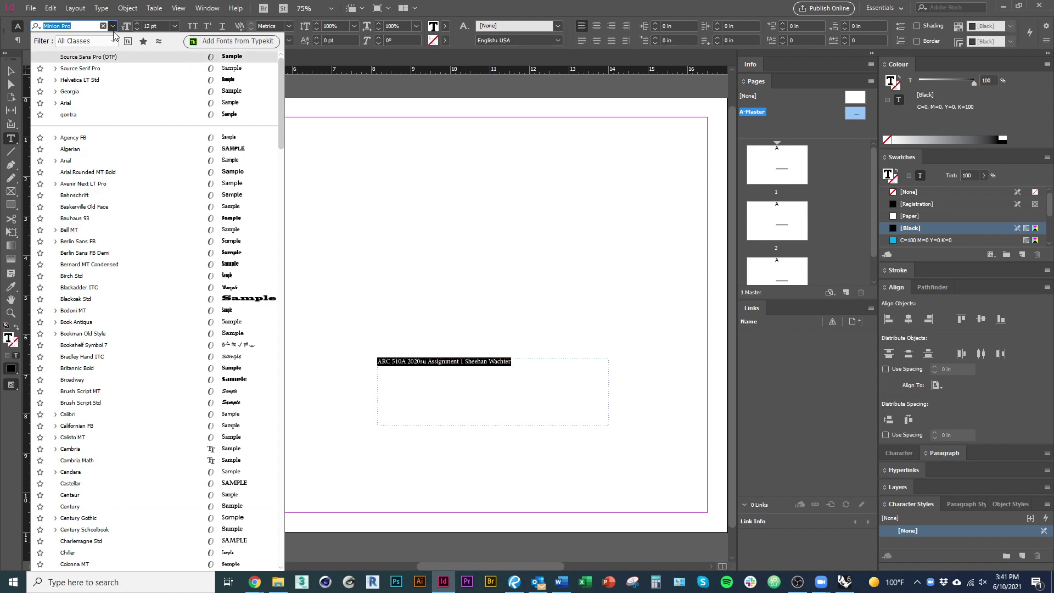
left_click(92, 69)
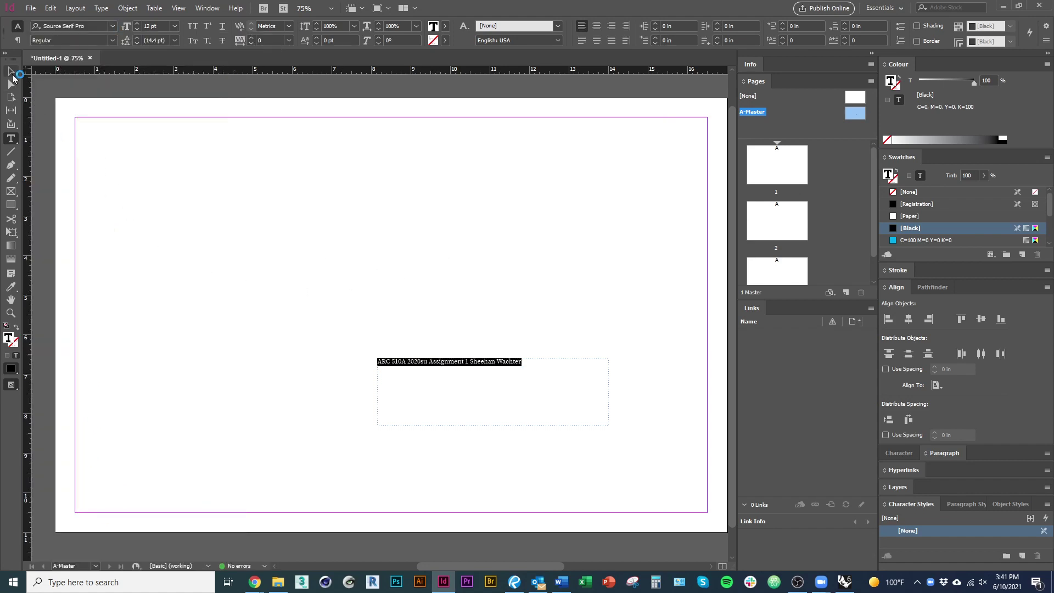
left_click(110, 39)
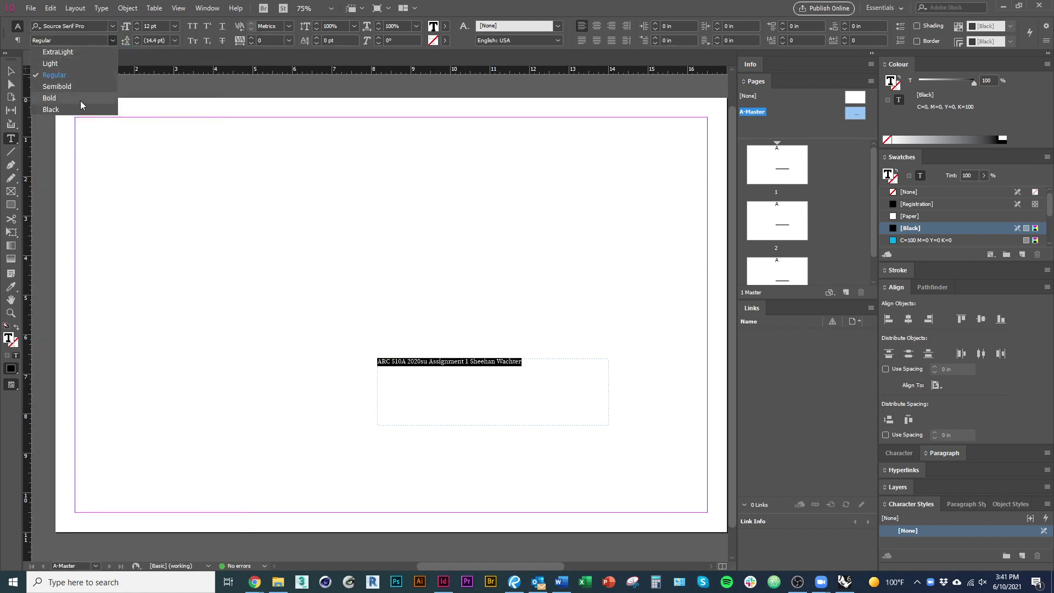
left_click(80, 100)
left_click(112, 40)
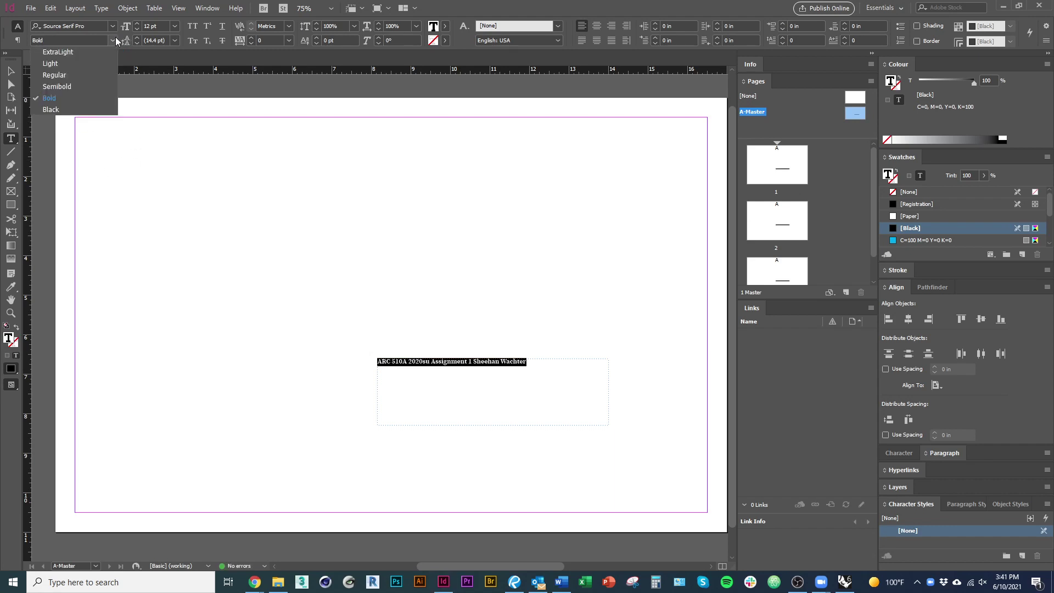
left_click(85, 105)
left_click(175, 26)
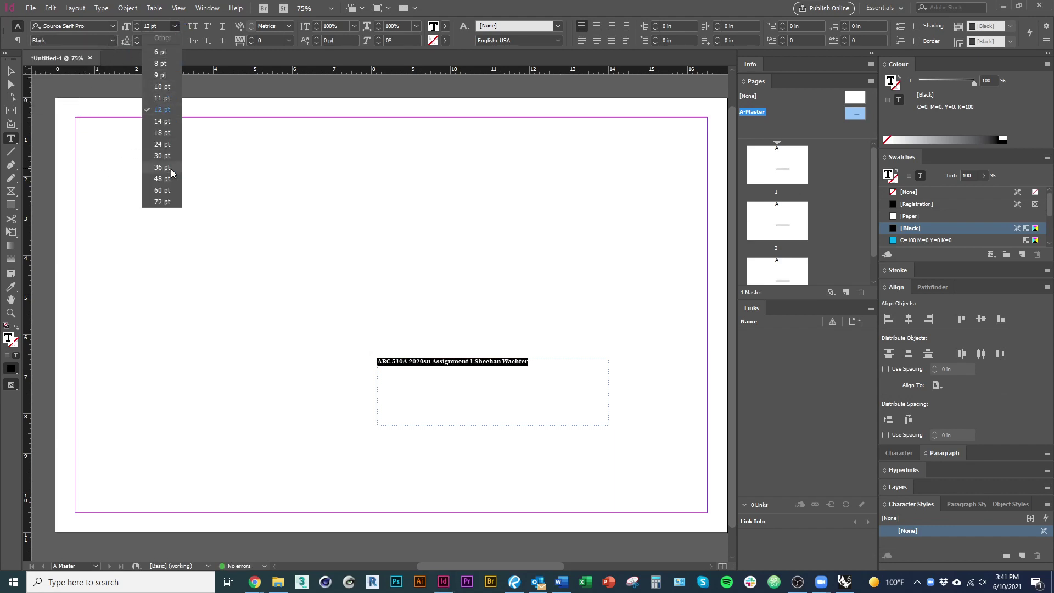
left_click(164, 132)
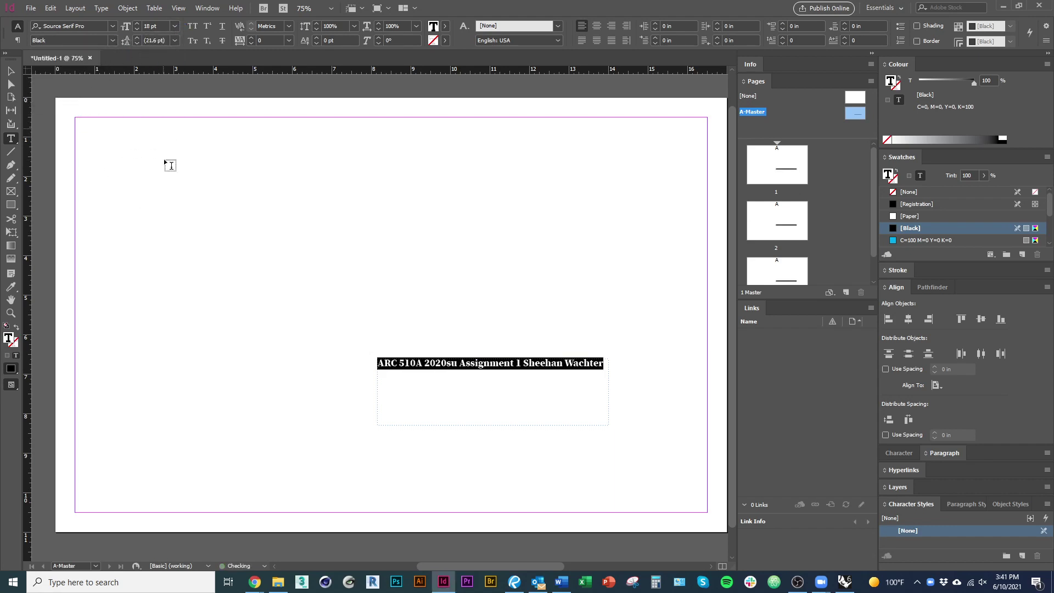
left_click(113, 25)
left_click(82, 80)
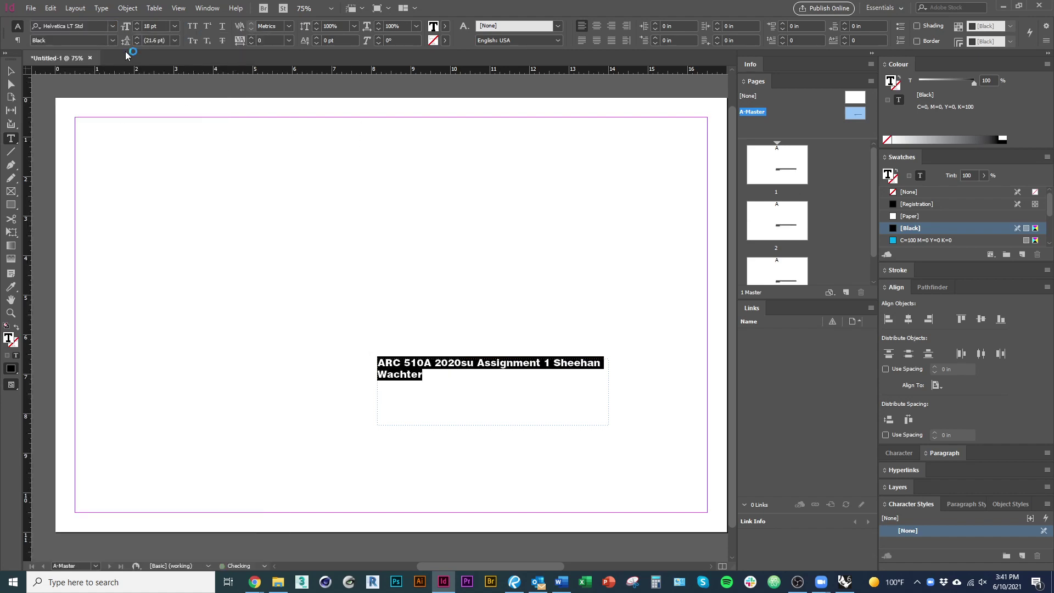
left_click(113, 42)
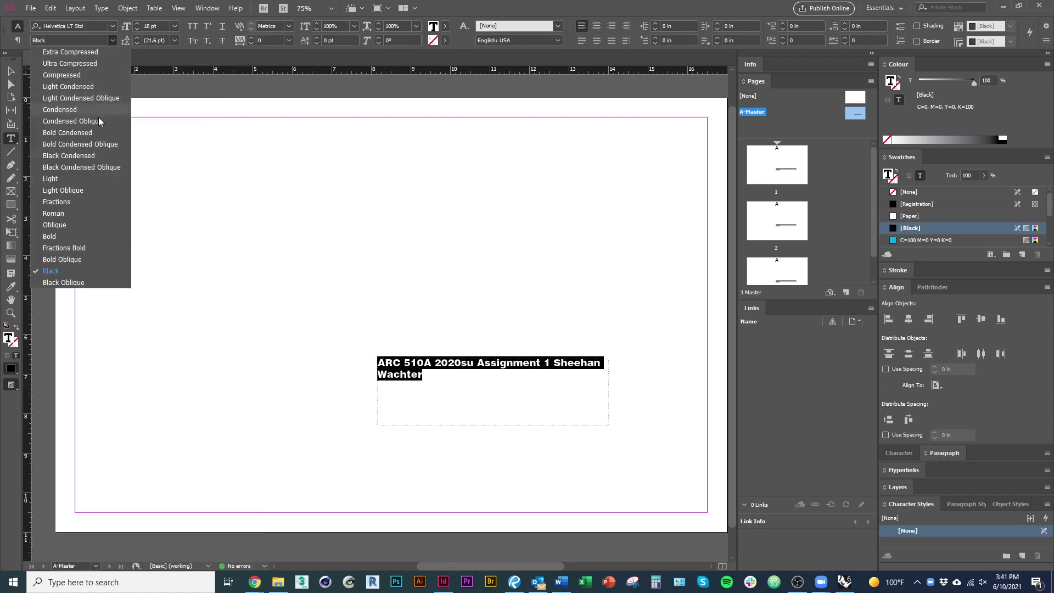
left_click(101, 178)
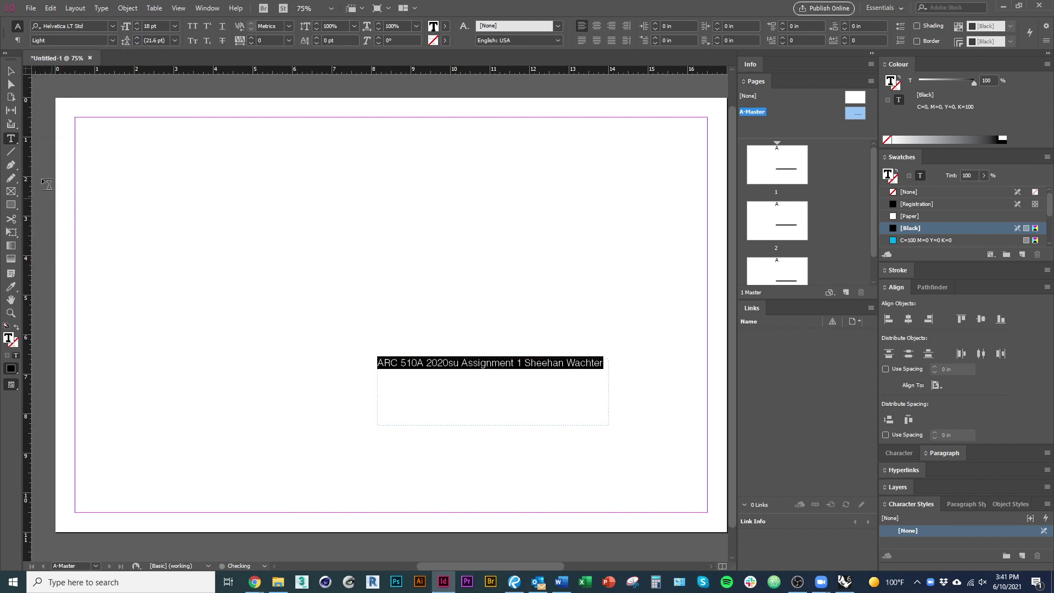
left_click(11, 73)
left_click(225, 246)
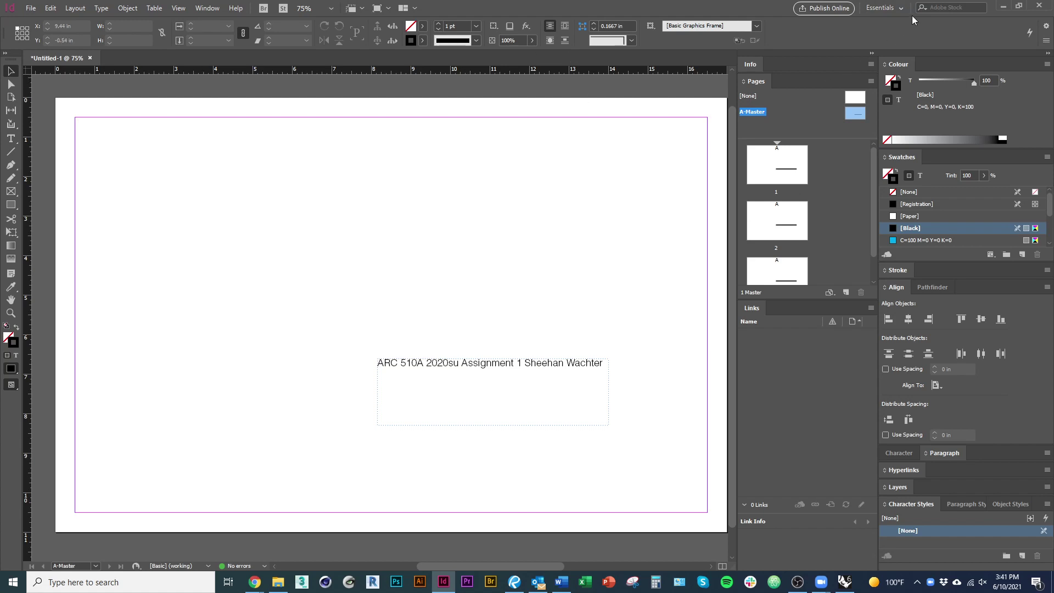
left_click(899, 9)
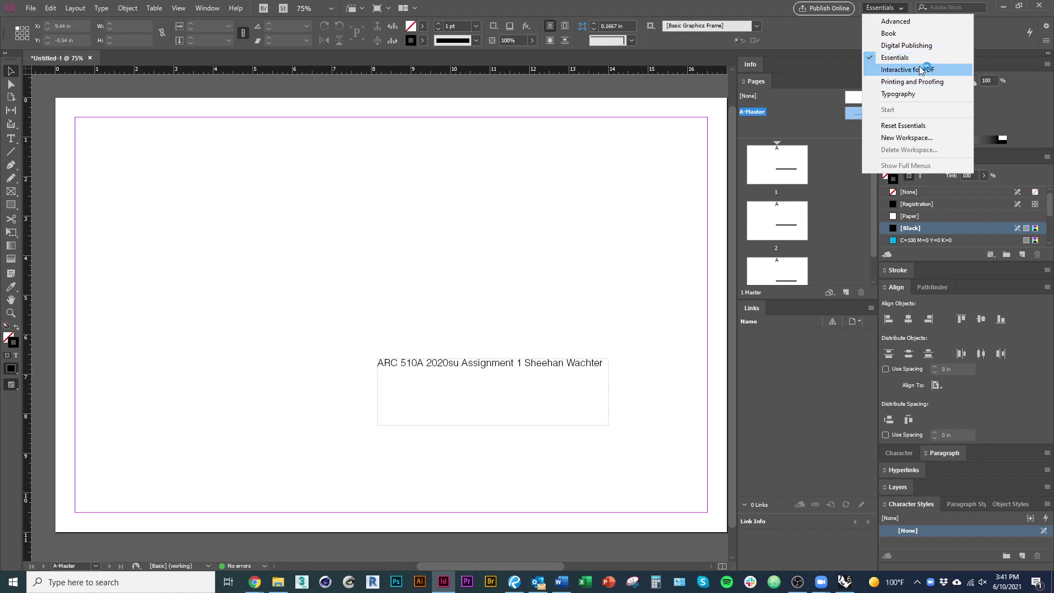
left_click(911, 47)
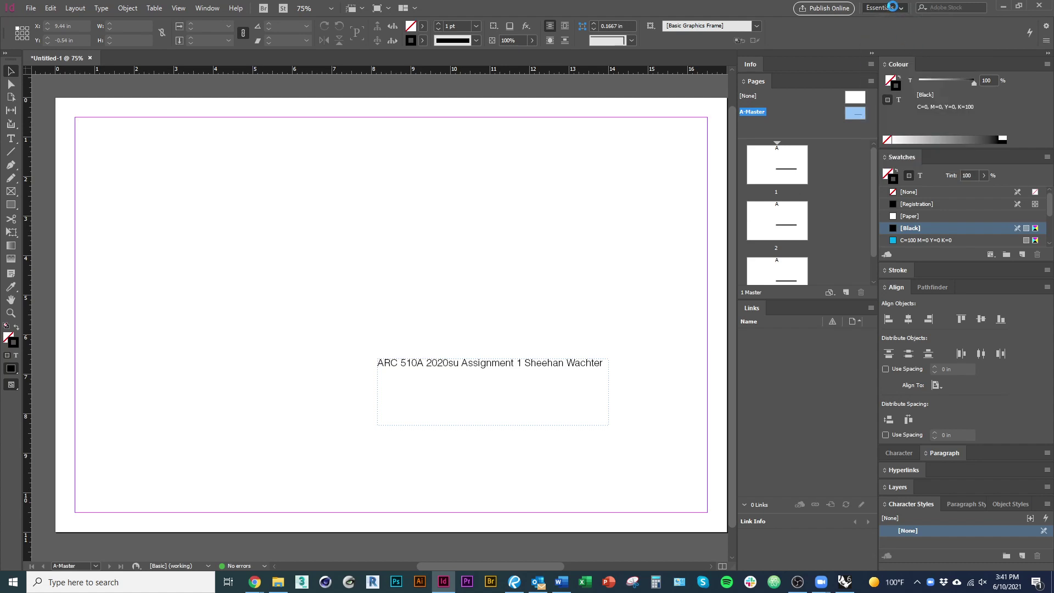
left_click(899, 8)
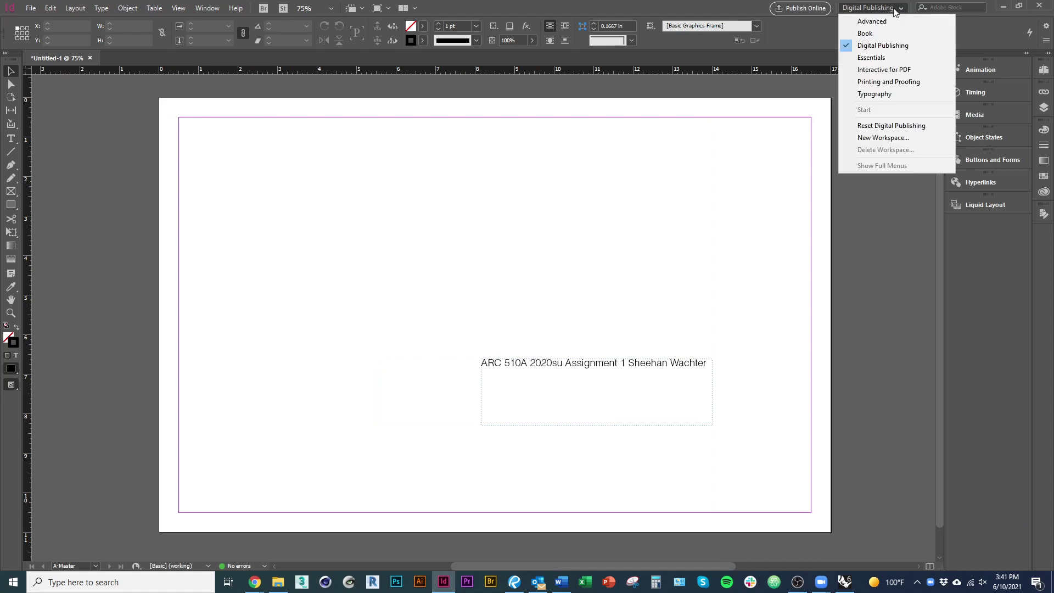
left_click(889, 30)
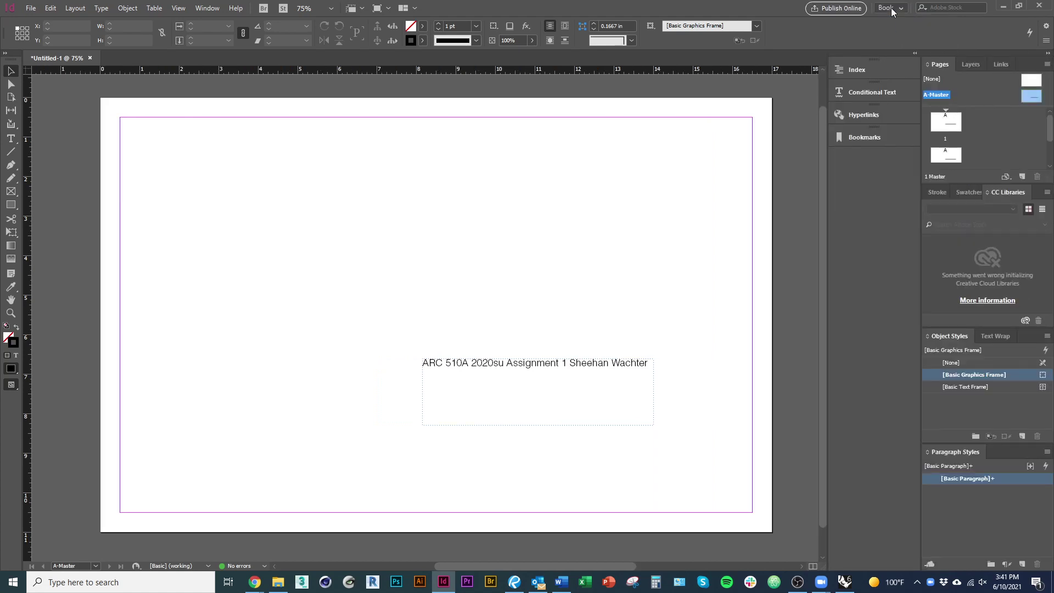
left_click(889, 7)
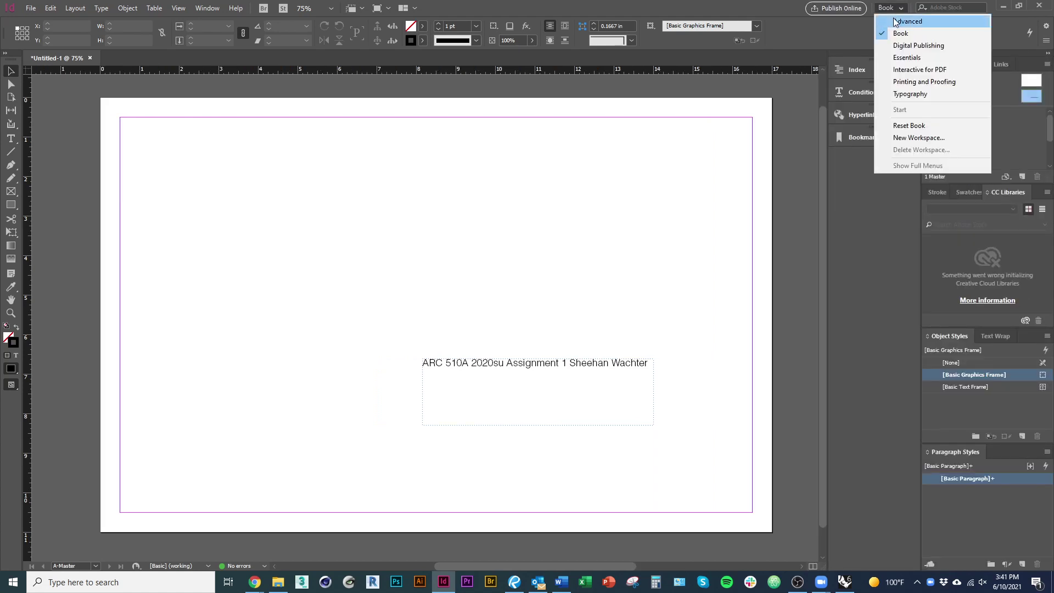
left_click(906, 59)
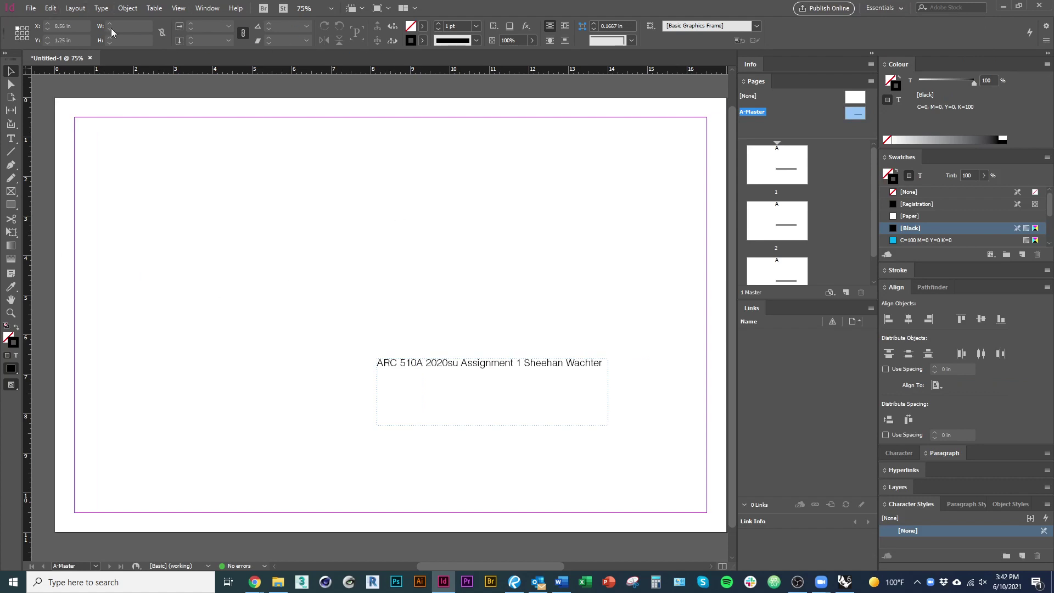
left_click(207, 8)
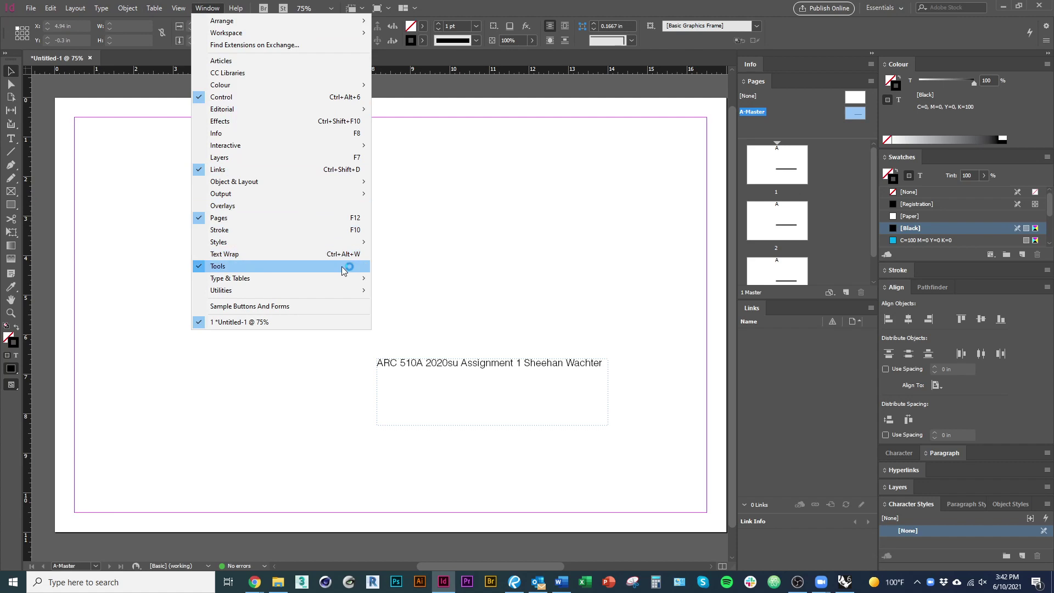
mouse_move(338, 281)
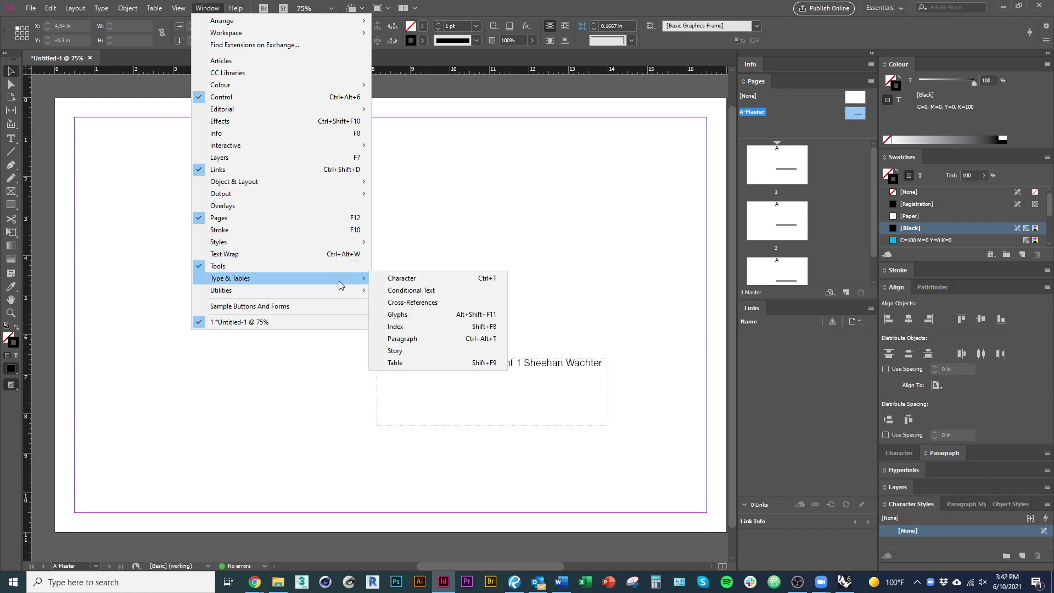
left_click(430, 279)
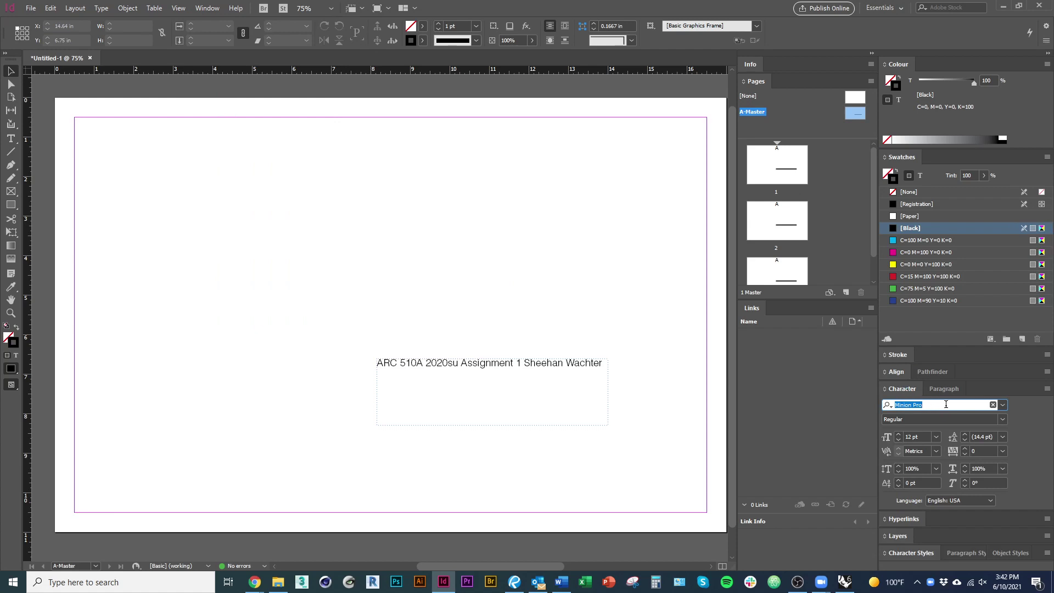
left_click(1002, 405)
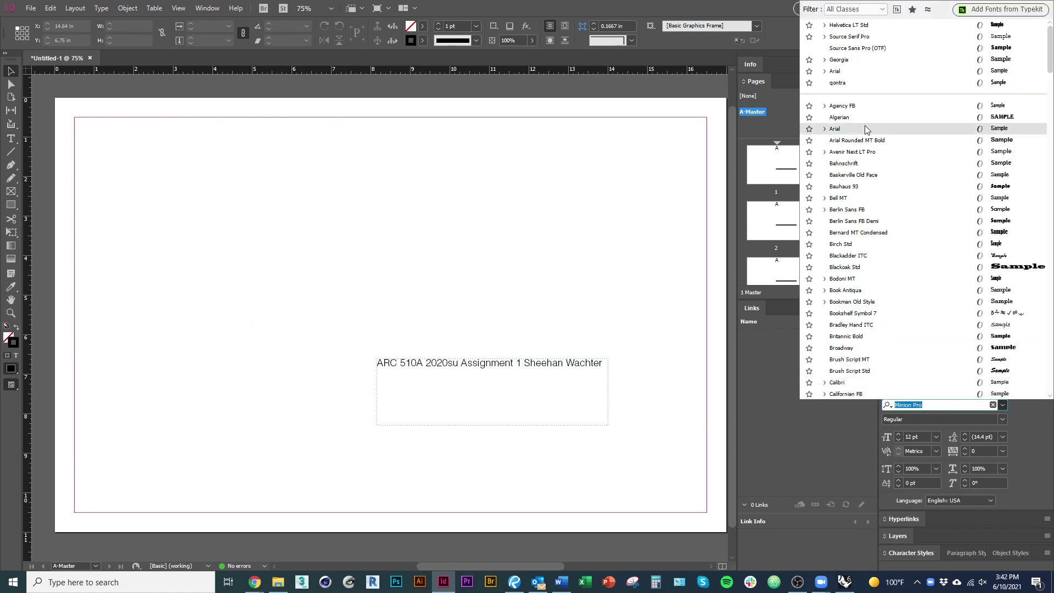
scroll(889, 236, "down", 3)
left_click(910, 419)
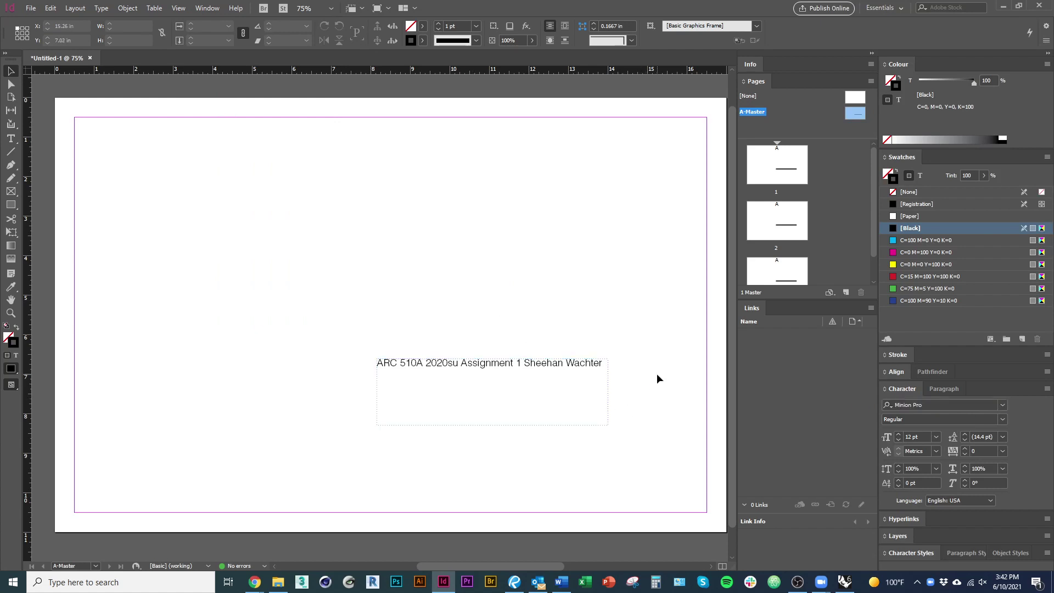
scroll(571, 317, "down", 1)
scroll(517, 265, "right", 2)
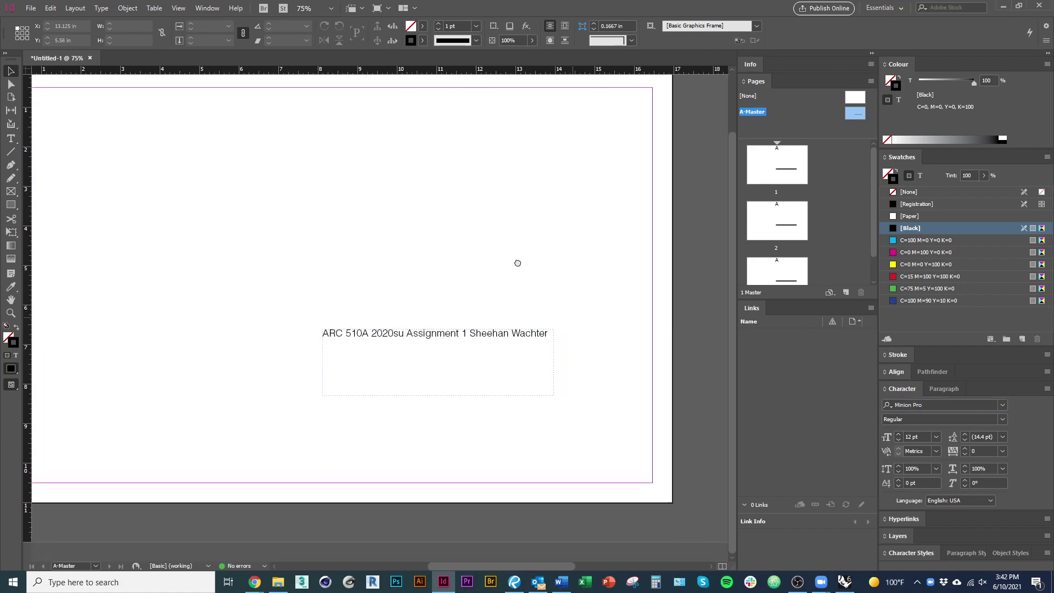
Move the course-info frame back to mid-page and widen it to the right
left_click(548, 395)
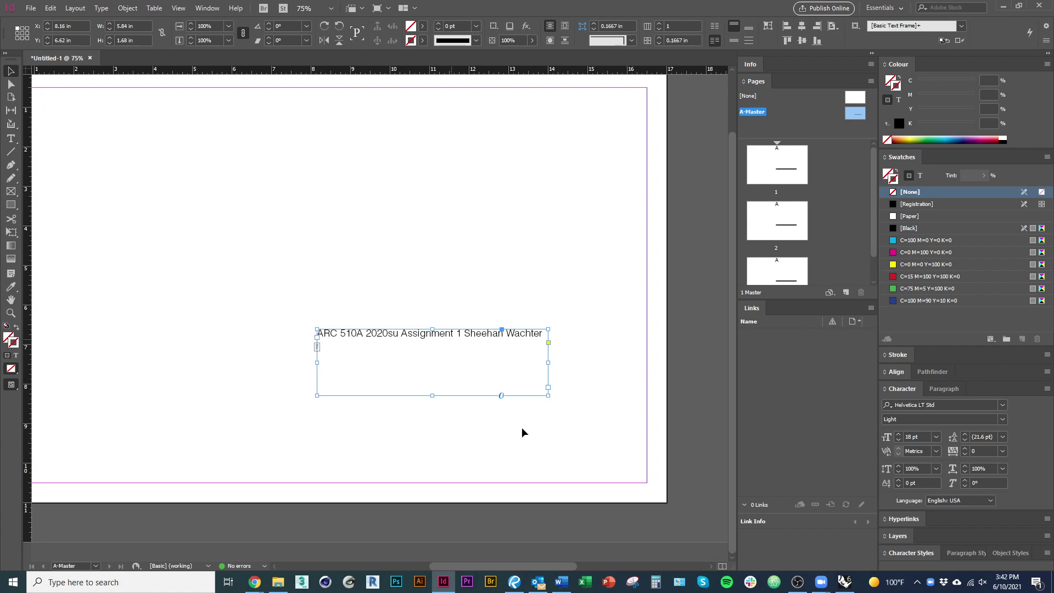
left_click_drag(485, 353, 584, 496)
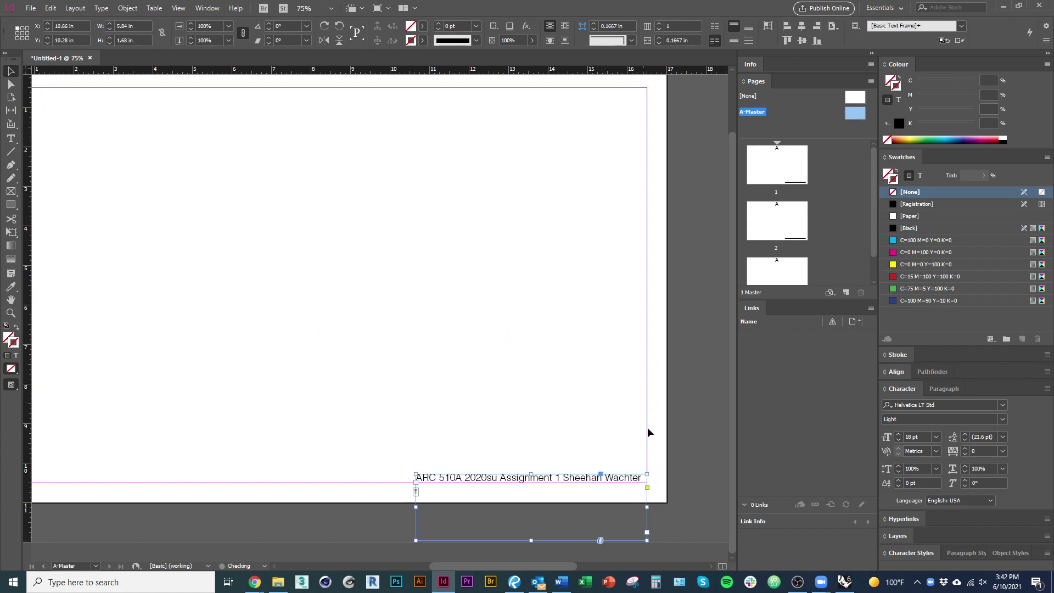
left_click(528, 400)
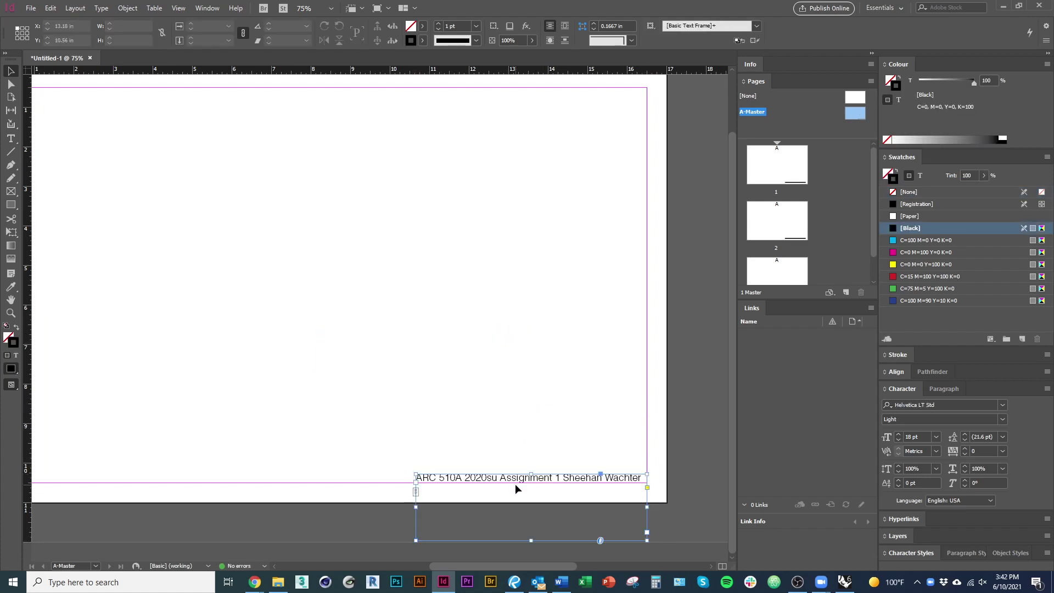
left_click_drag(515, 483, 341, 325)
left_click_drag(479, 357, 567, 357)
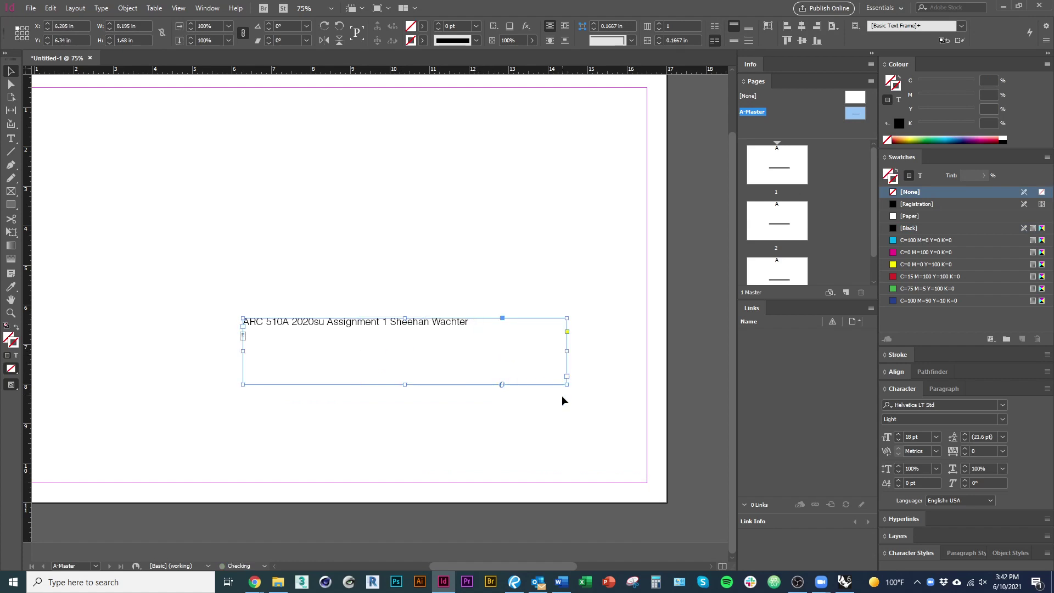
Right-align the heading line and move its frame down onto the bottom margin
triple_click(424, 320)
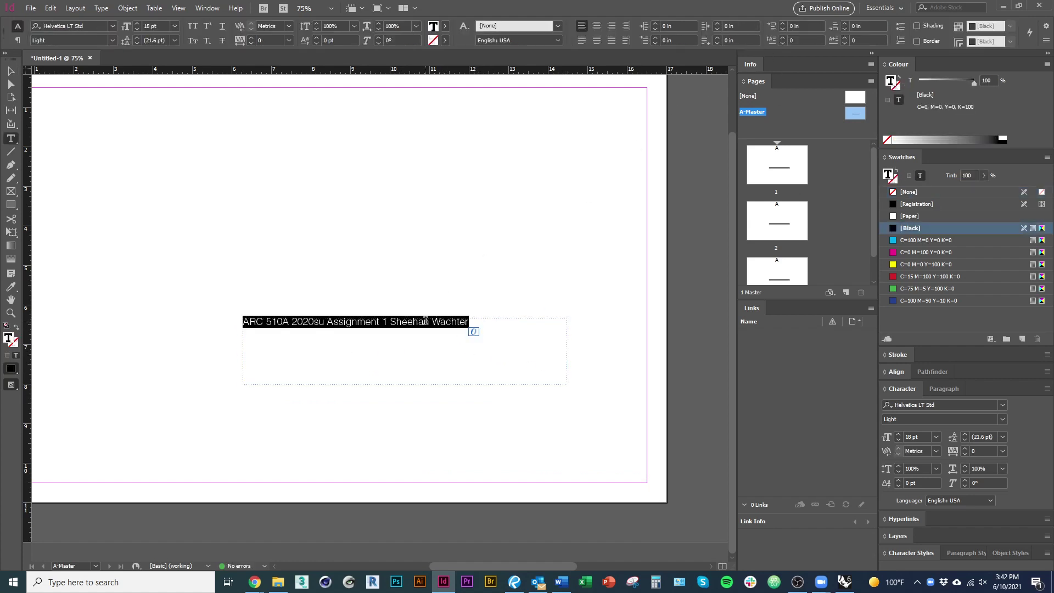
left_click(10, 71)
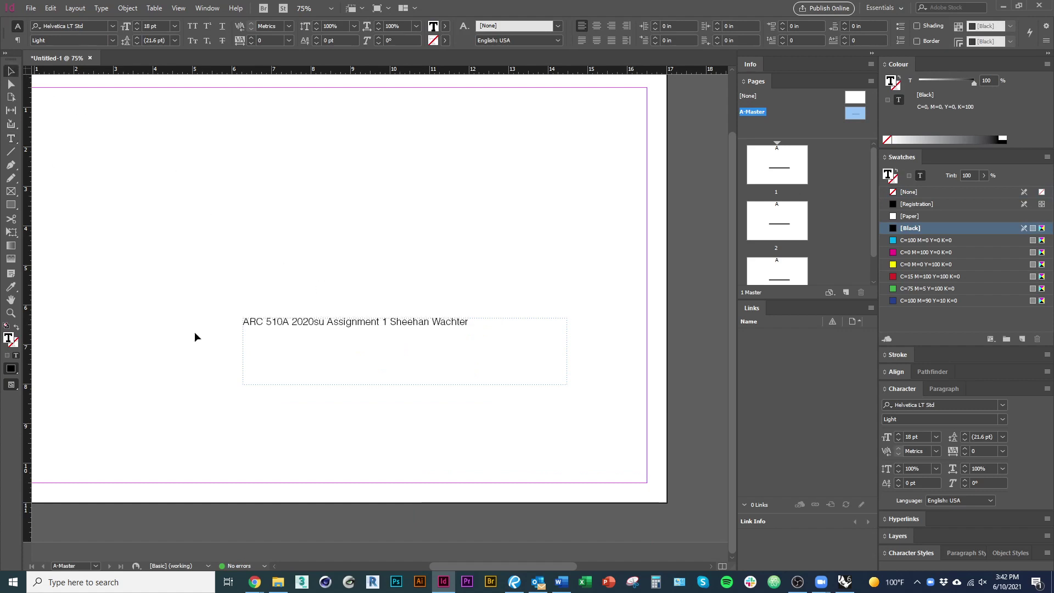
double_click(452, 320)
left_click(497, 354)
left_click(612, 26)
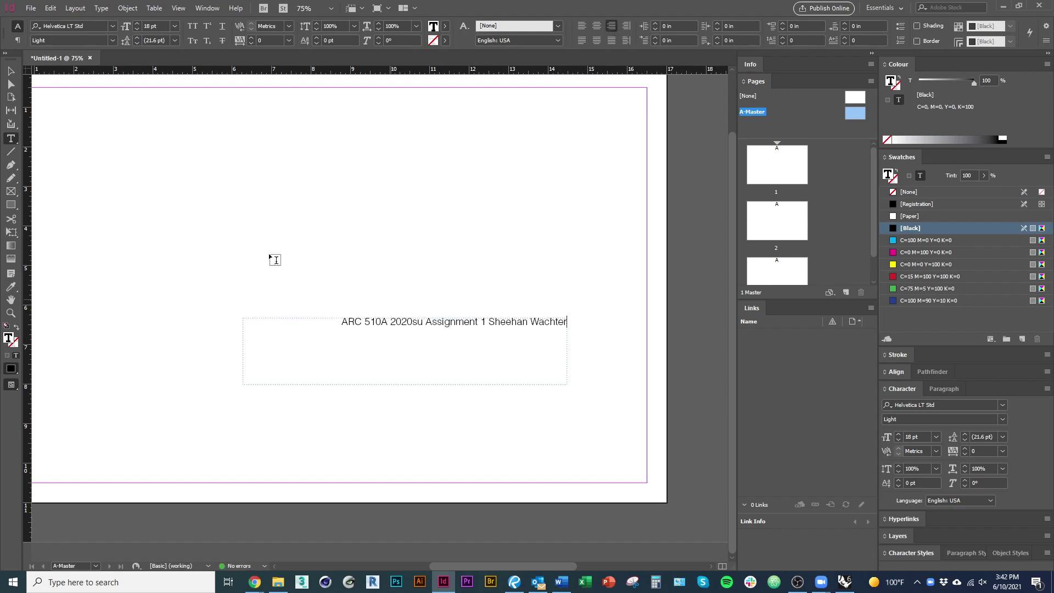
left_click(11, 71)
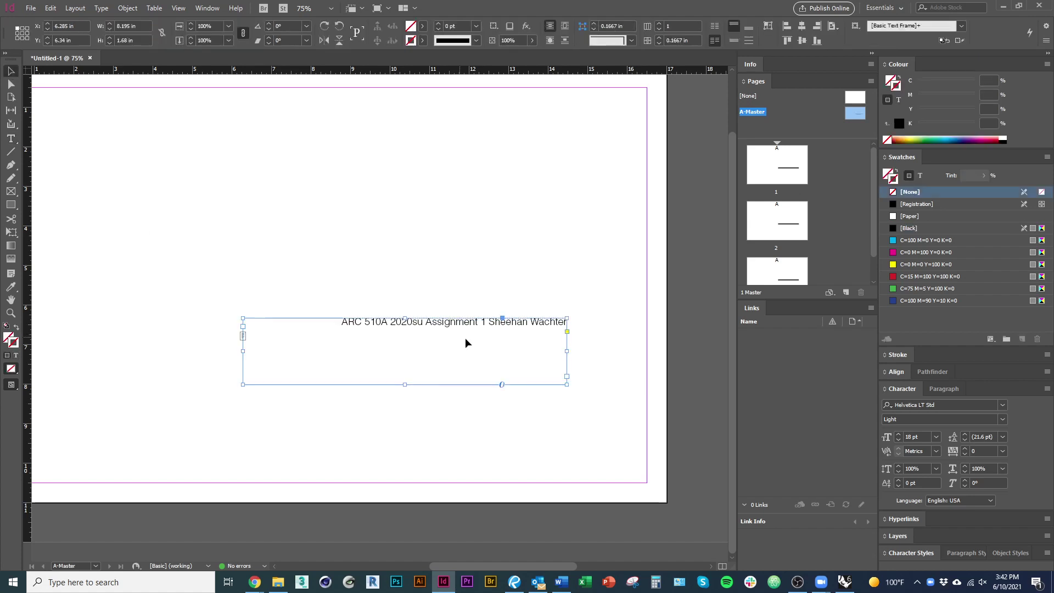
left_click_drag(525, 320, 607, 481)
left_click(453, 461)
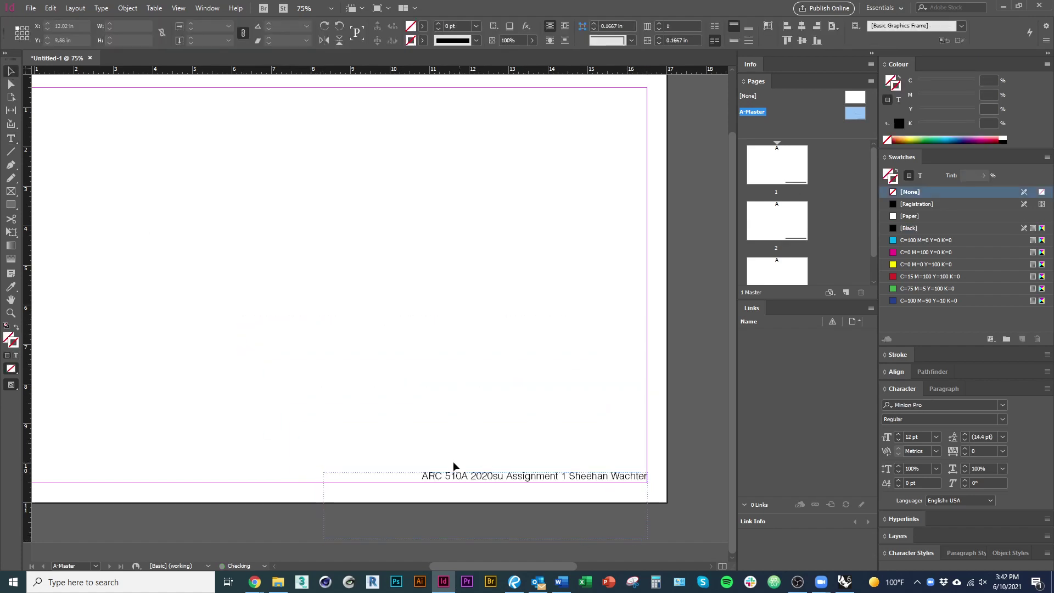
Insert tab gaps so the course code, Assignment 1 and the author's name are spaced apart
scroll(360, 373, "left", 2)
scroll(359, 374, "right", 2)
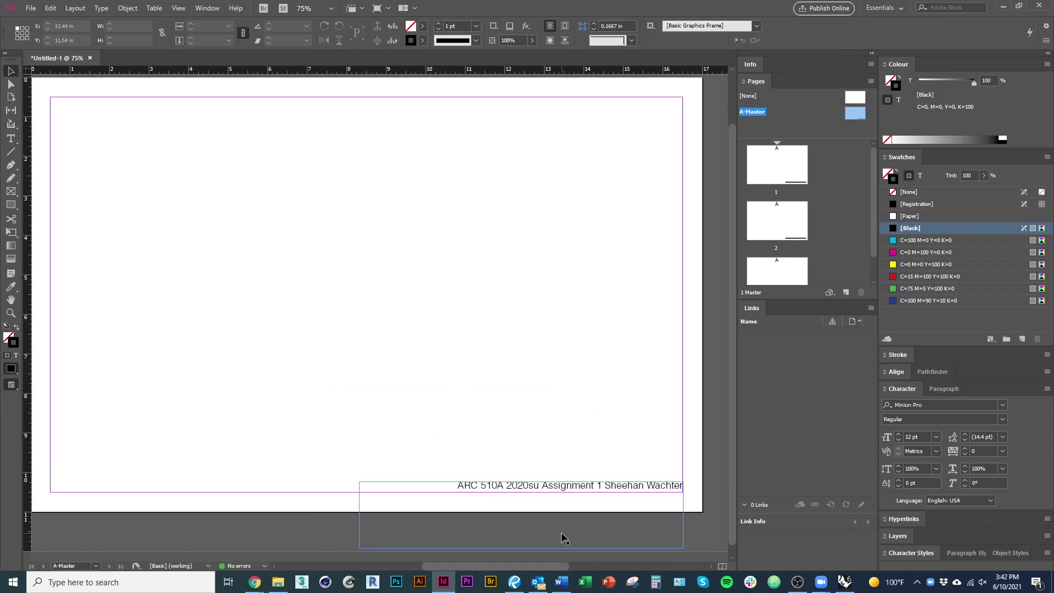
double_click(546, 487)
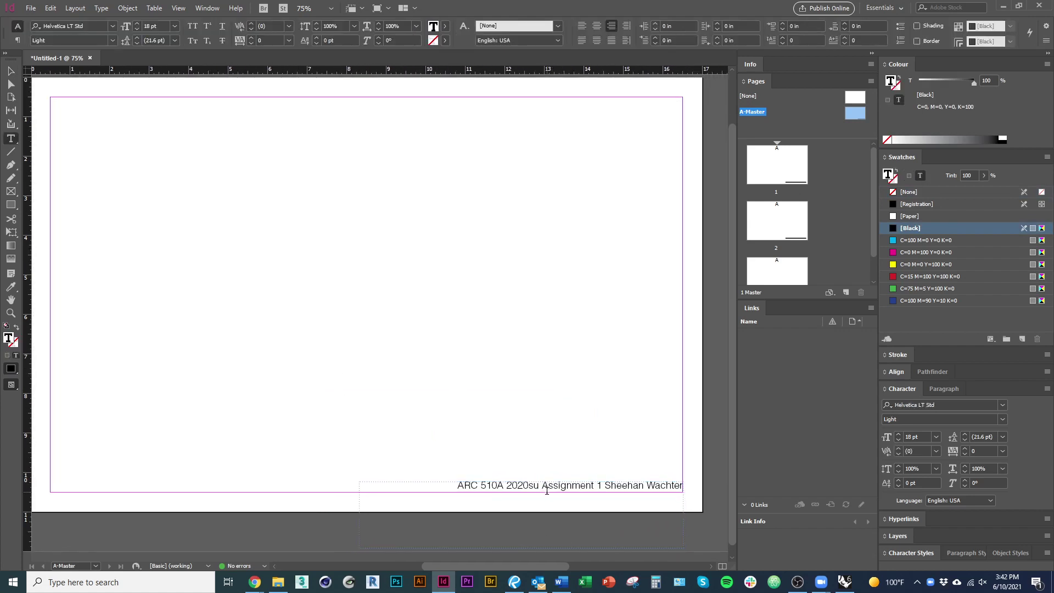
key("Tab")
key("ctrl+shift+l")
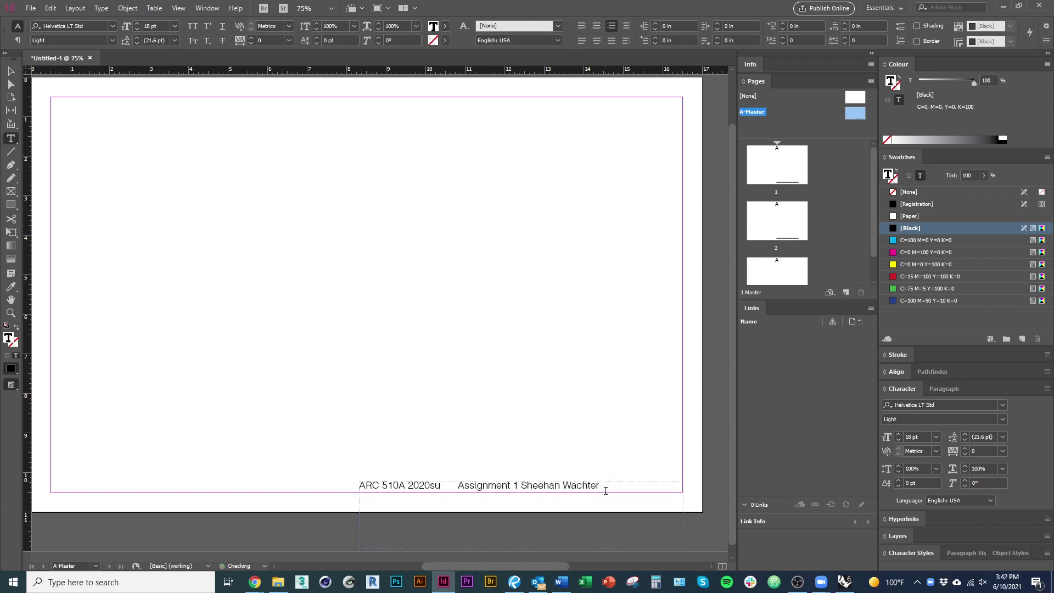
key("shift+Tab")
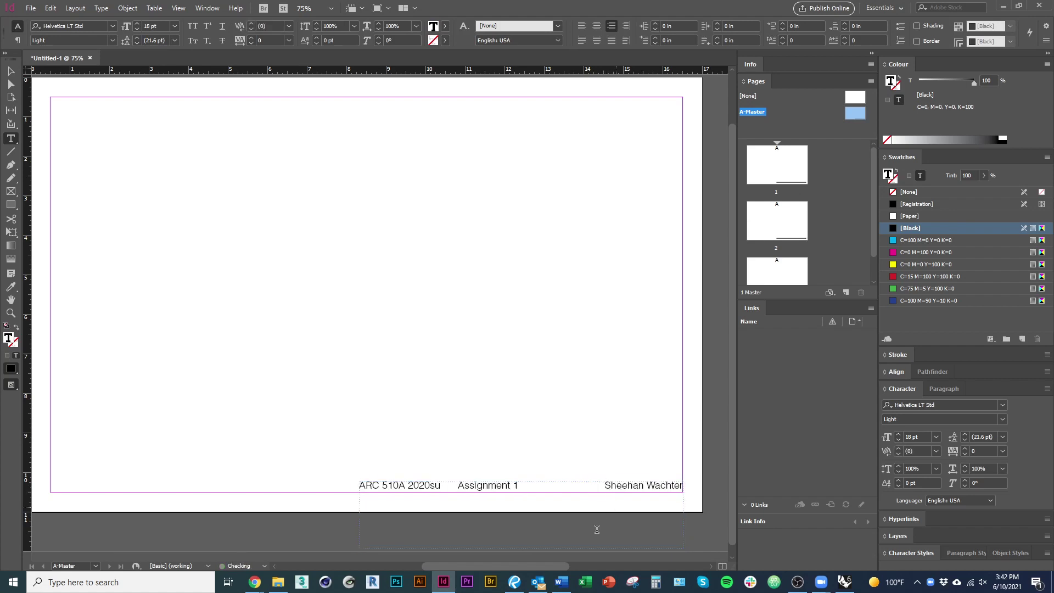
key("BackSpace")
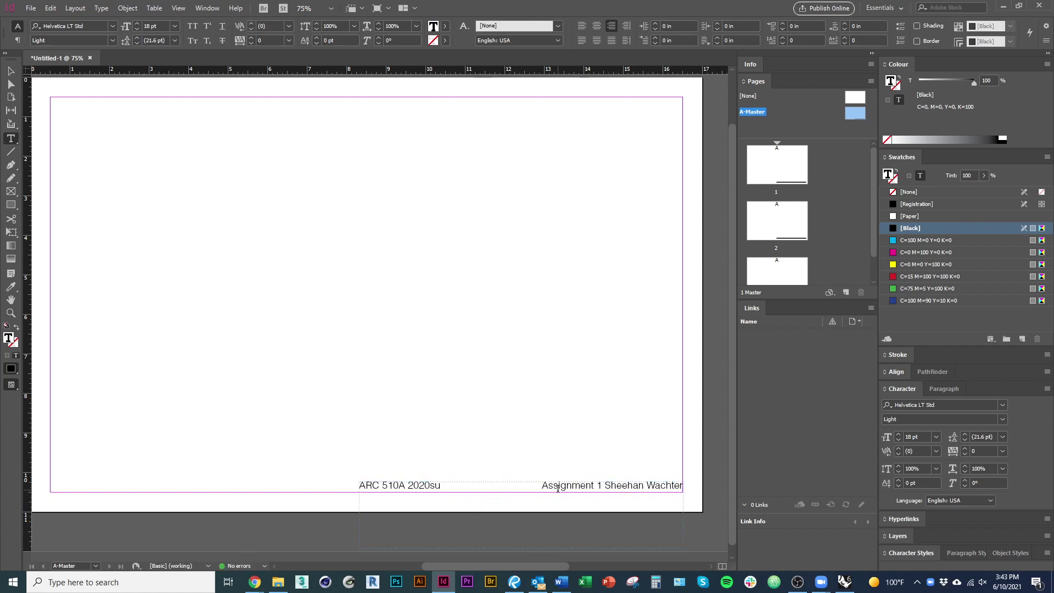
left_click(541, 486)
key("BackSpace")
key("BackSpace")
key("Tab")
left_click(603, 486)
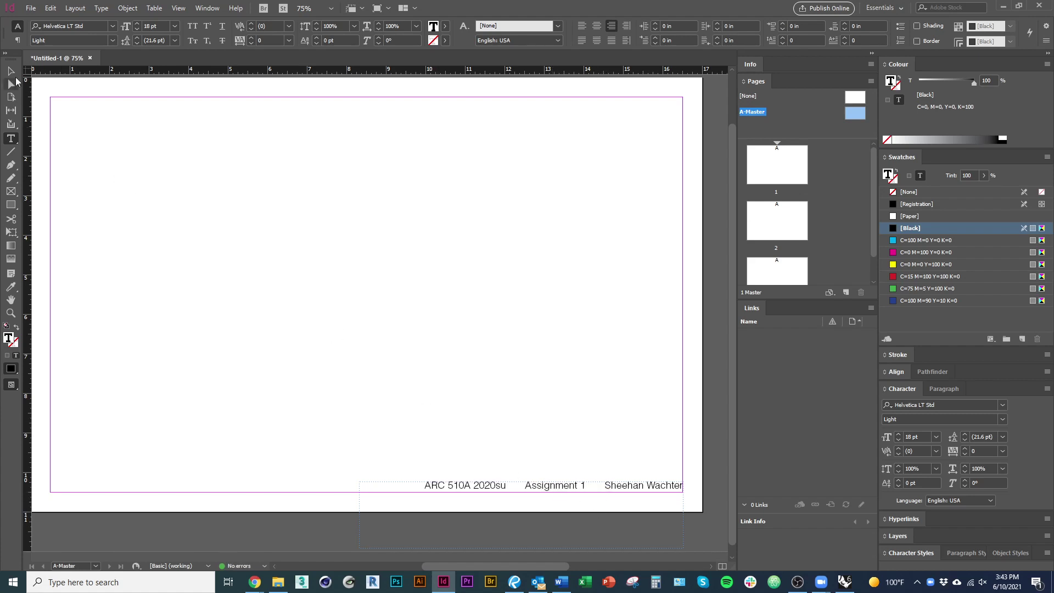
Move the footer text frame up to mid-page
left_click(7, 68)
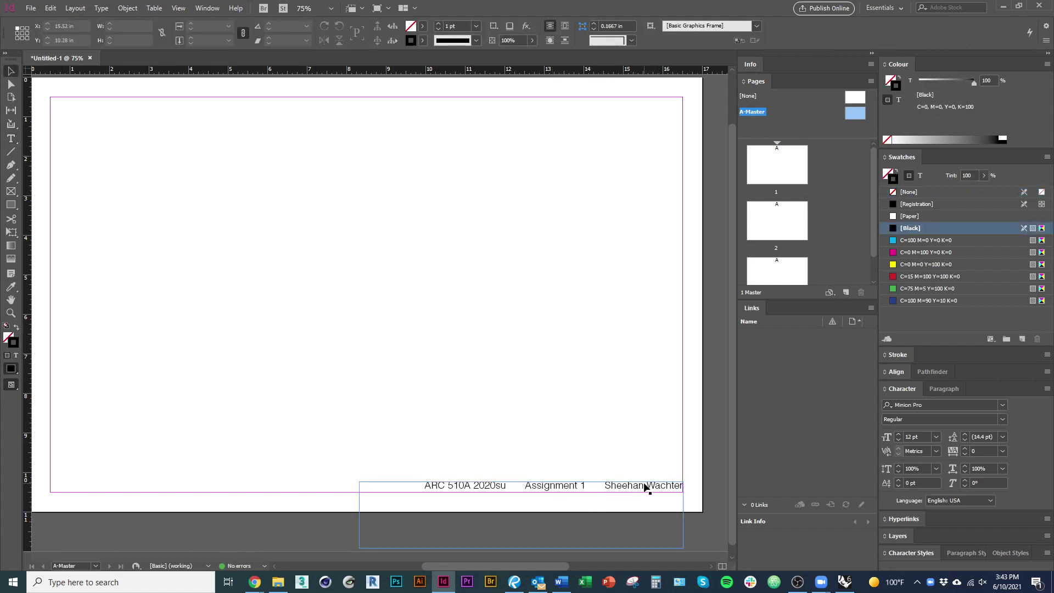
left_click(514, 503)
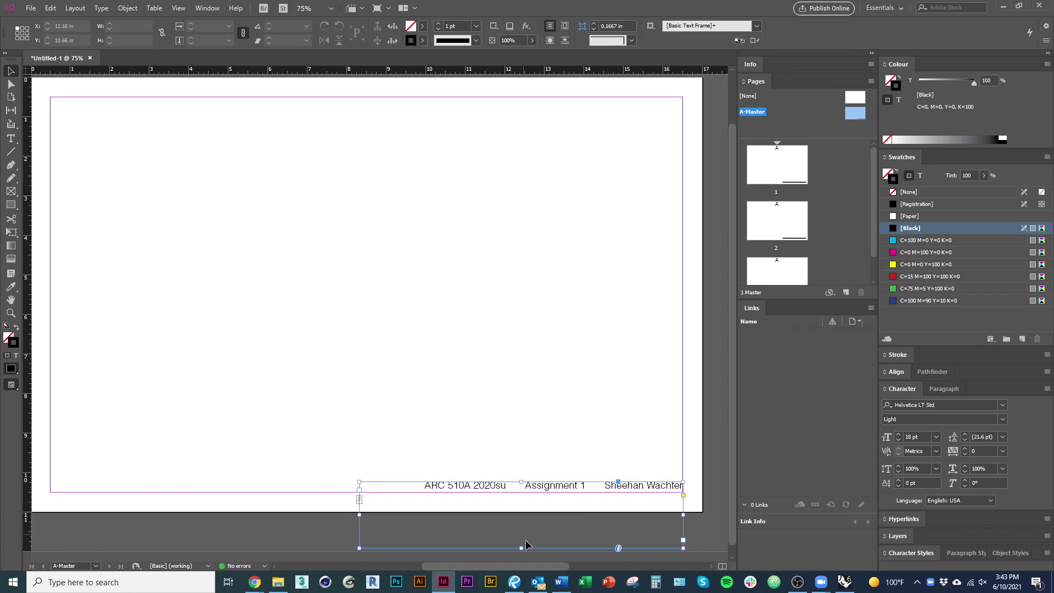
left_click_drag(510, 499, 416, 306)
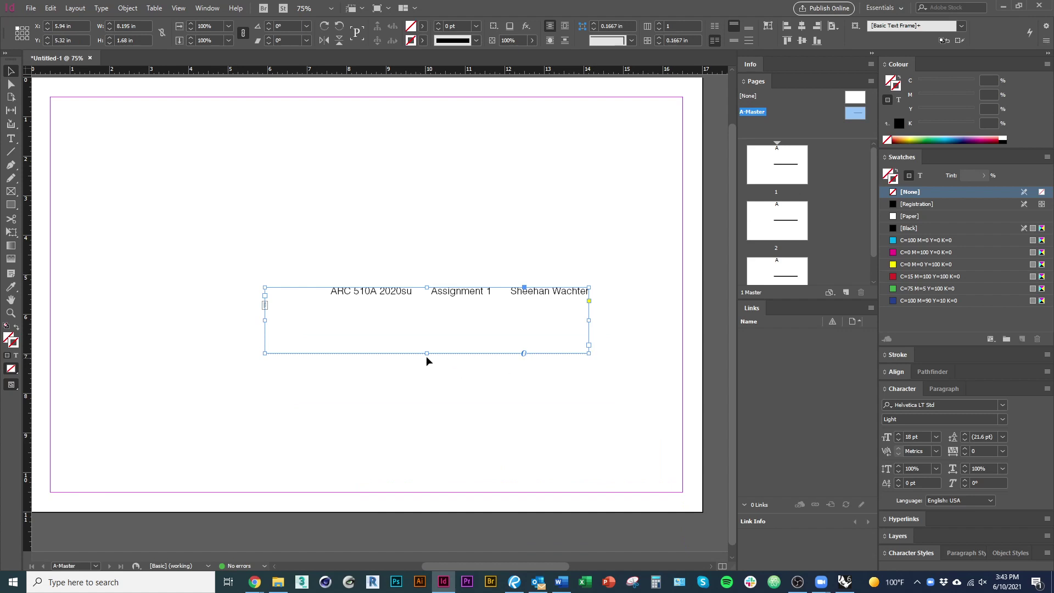
Widen the footer frame leftward, fit its height to the text line, and drop it on the bottom margin
left_click_drag(426, 353, 427, 327)
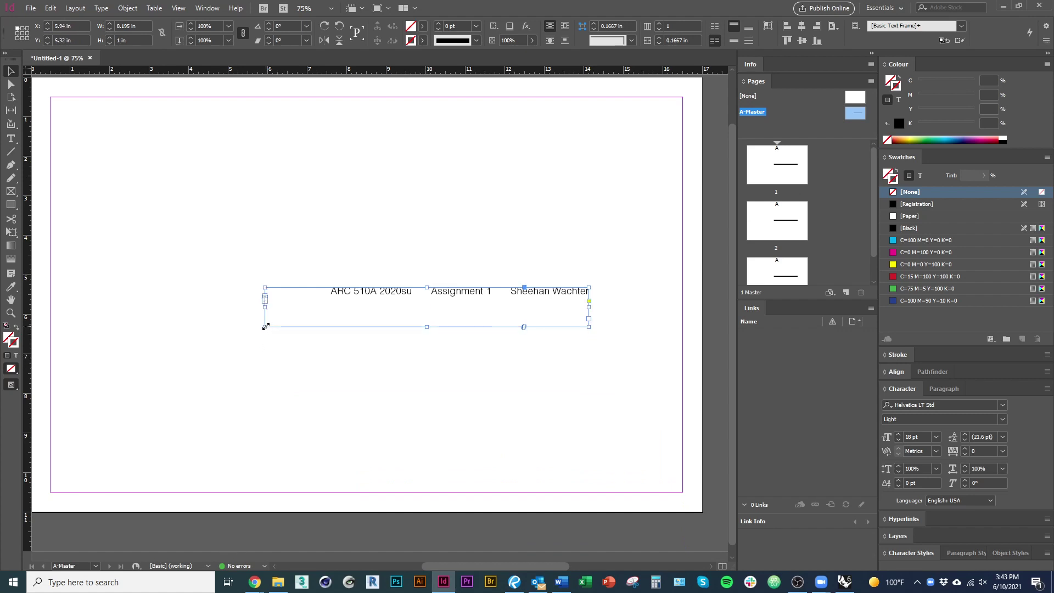
left_click_drag(265, 327, 225, 428)
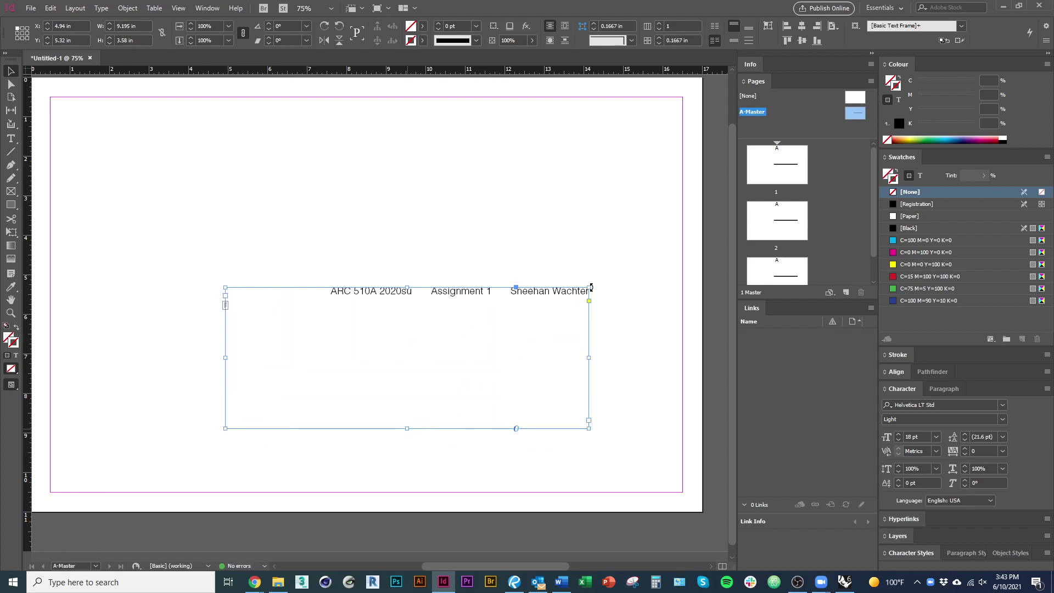
double_click(407, 429)
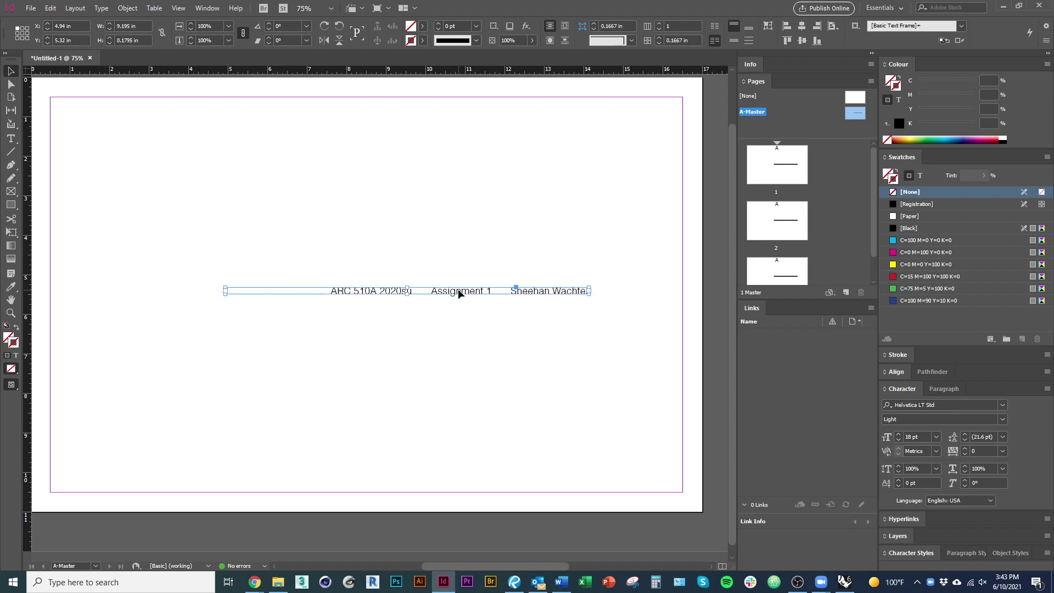
left_click_drag(457, 289, 557, 491)
left_click(406, 379)
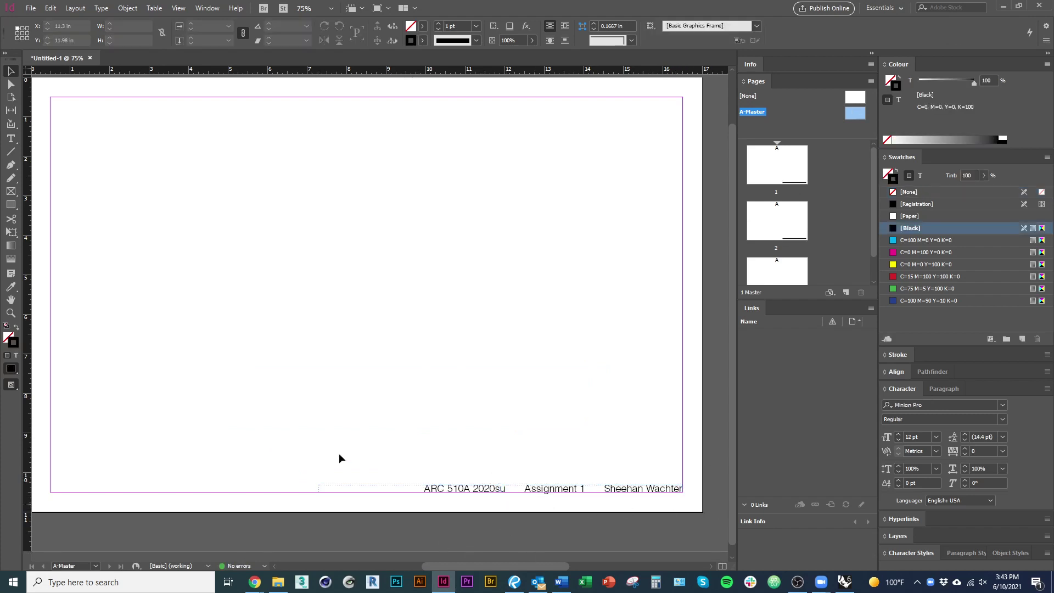
Alt-drag a duplicate of the footer frame upward to Y 8.4 in, keeping the original
scroll(291, 405, "left", 1)
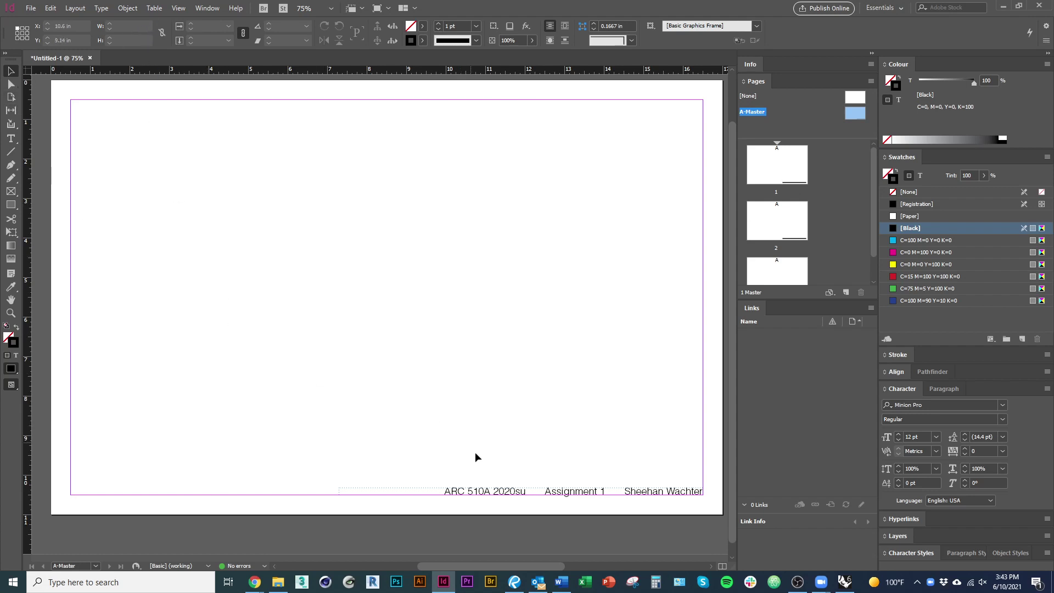
left_click(490, 491)
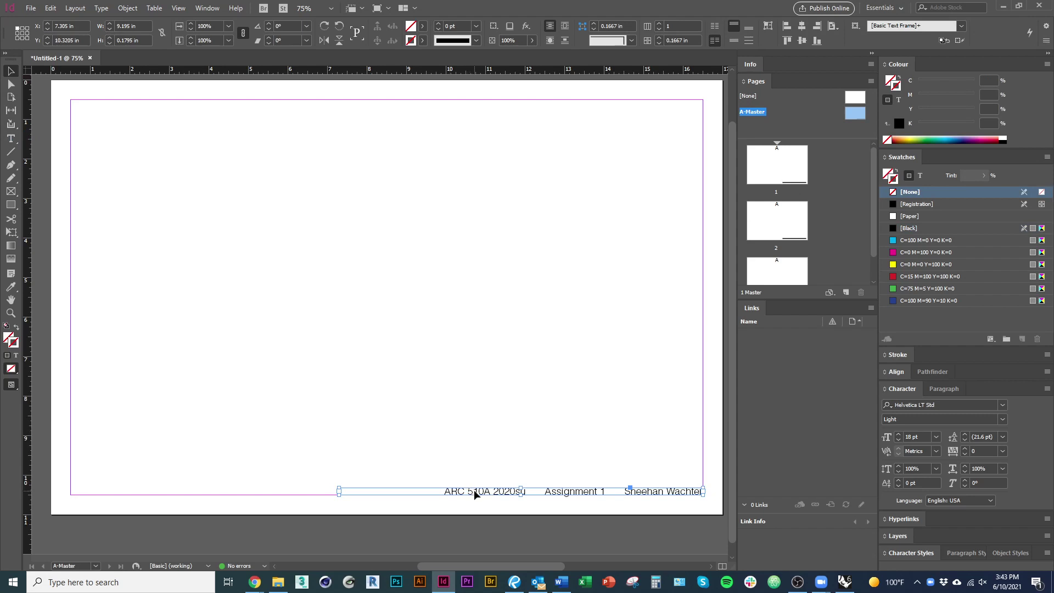
left_click(50, 7)
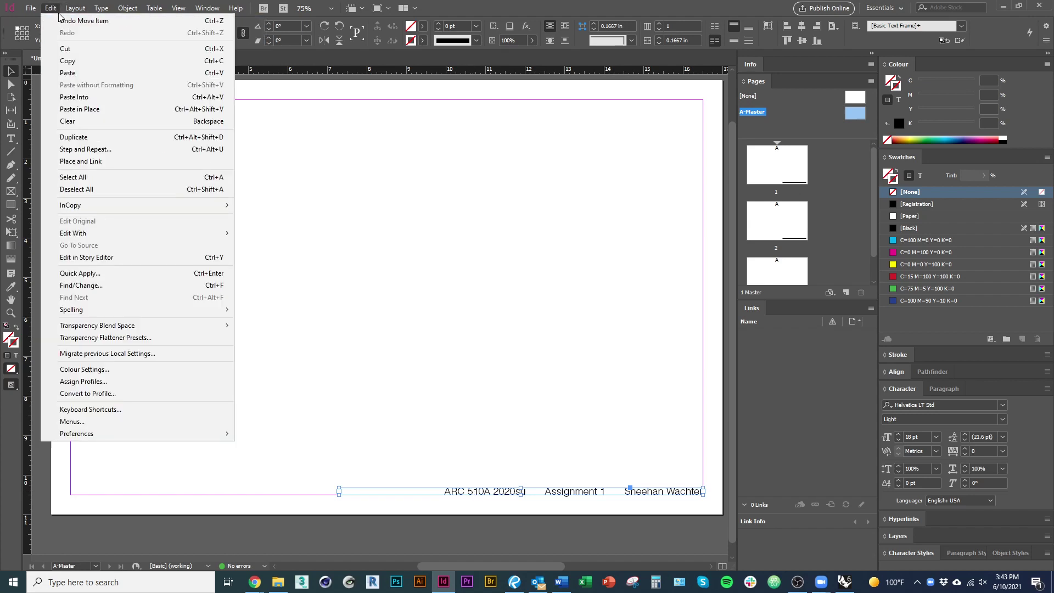
left_click(523, 406)
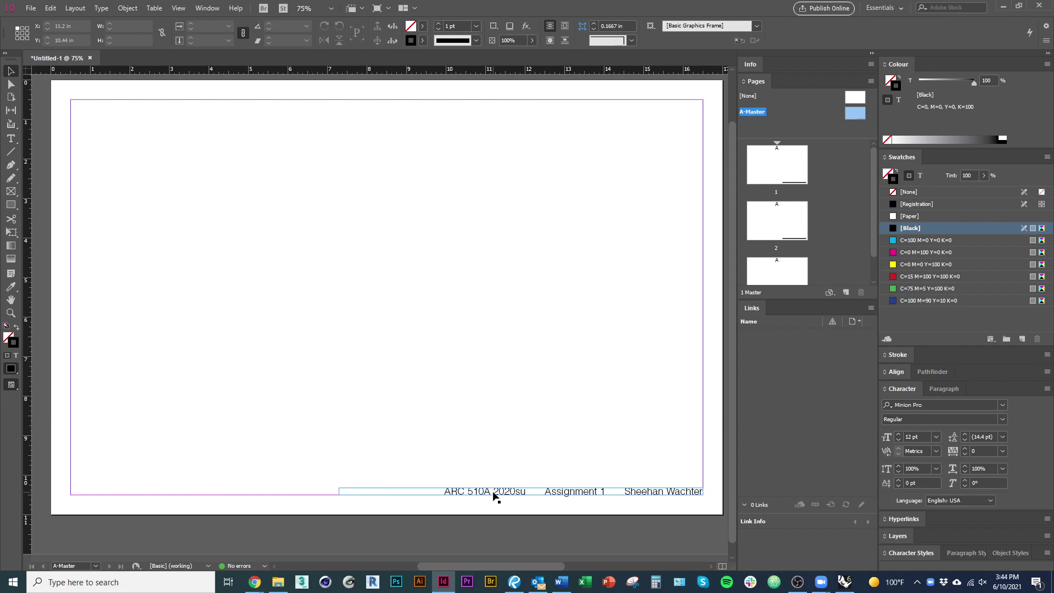
left_click_drag(493, 492, 447, 416)
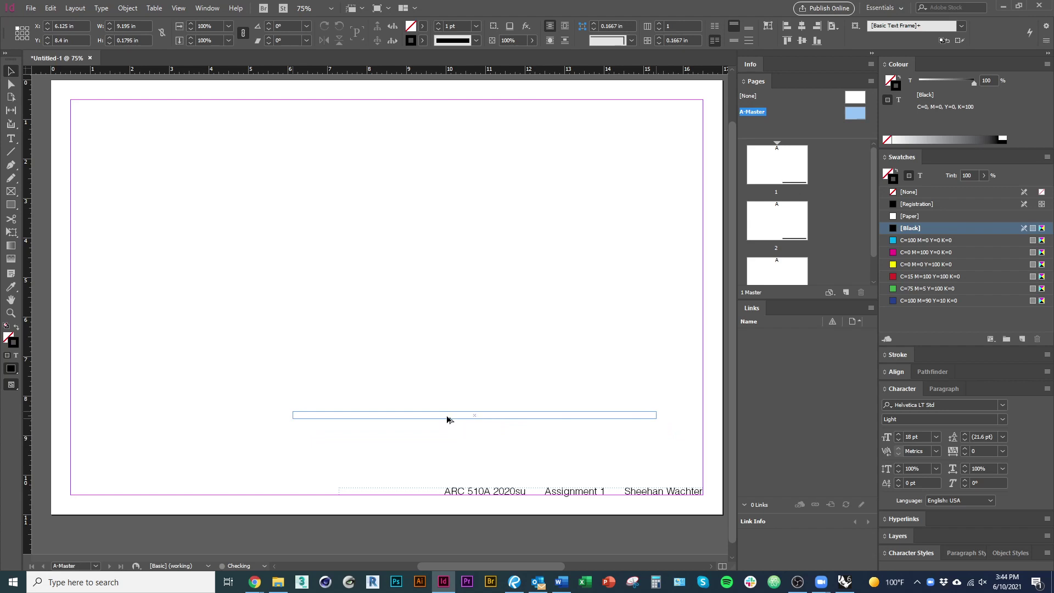
Left-align the copied frame's text and replace it with 'Page' plus a Current Page Number marker
left_click_drag(447, 419, 346, 388)
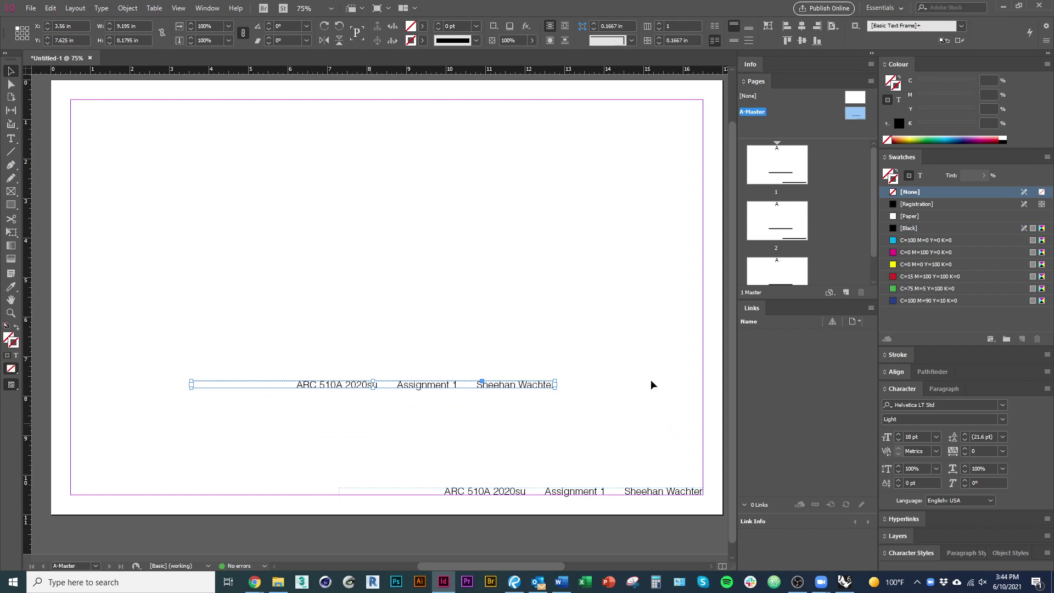
triple_click(323, 384)
left_click(581, 27)
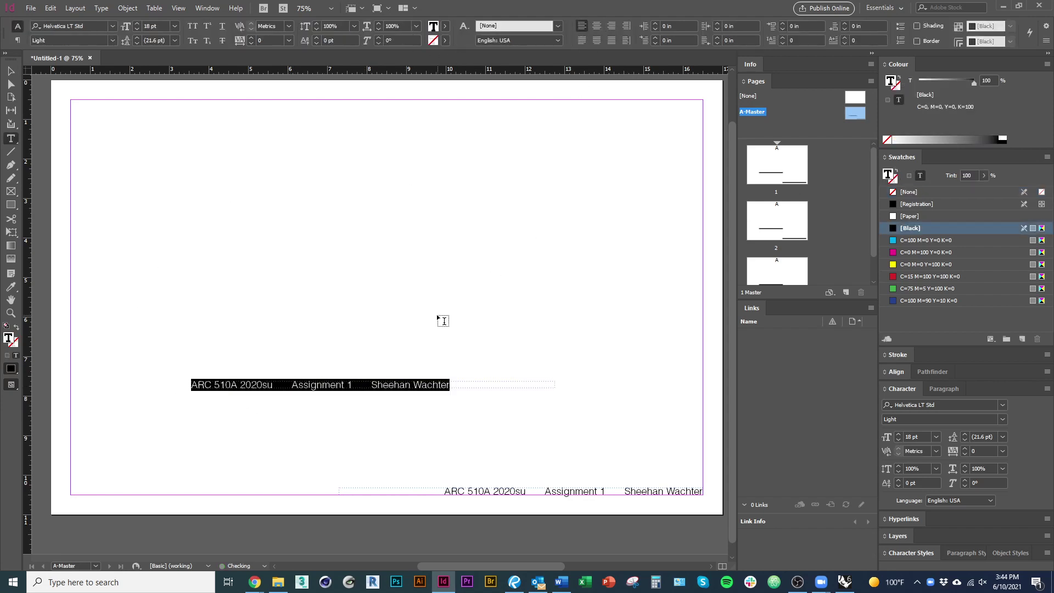
type("Page")
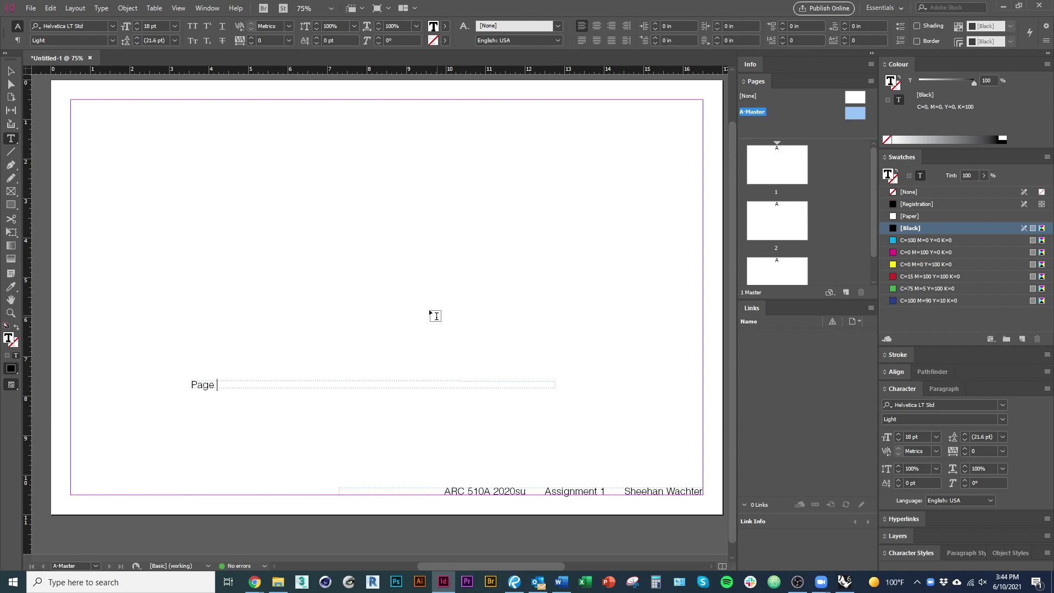
left_click(102, 9)
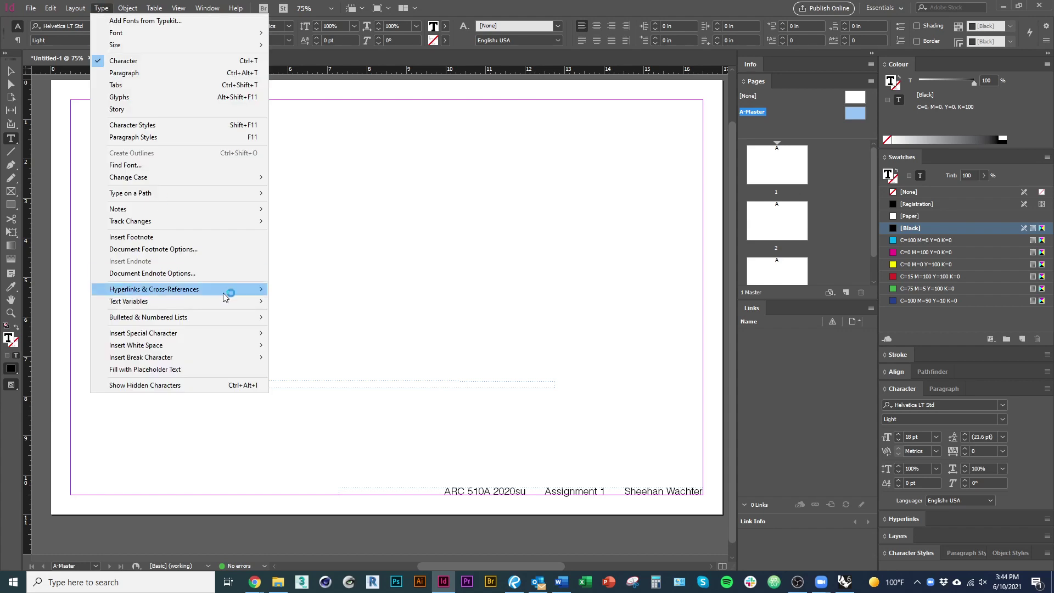
mouse_move(259, 339)
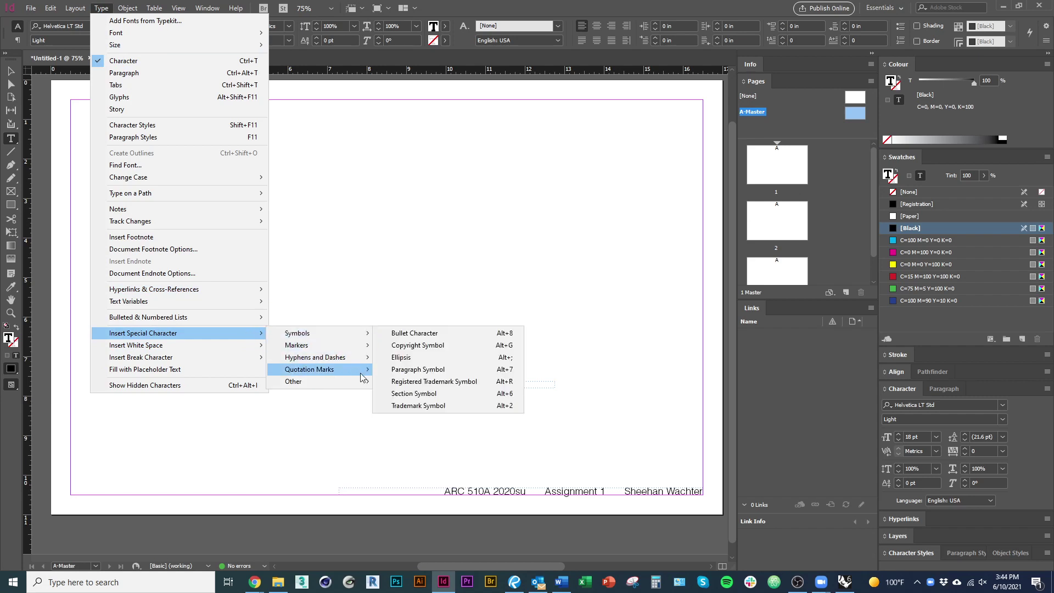
mouse_move(349, 335)
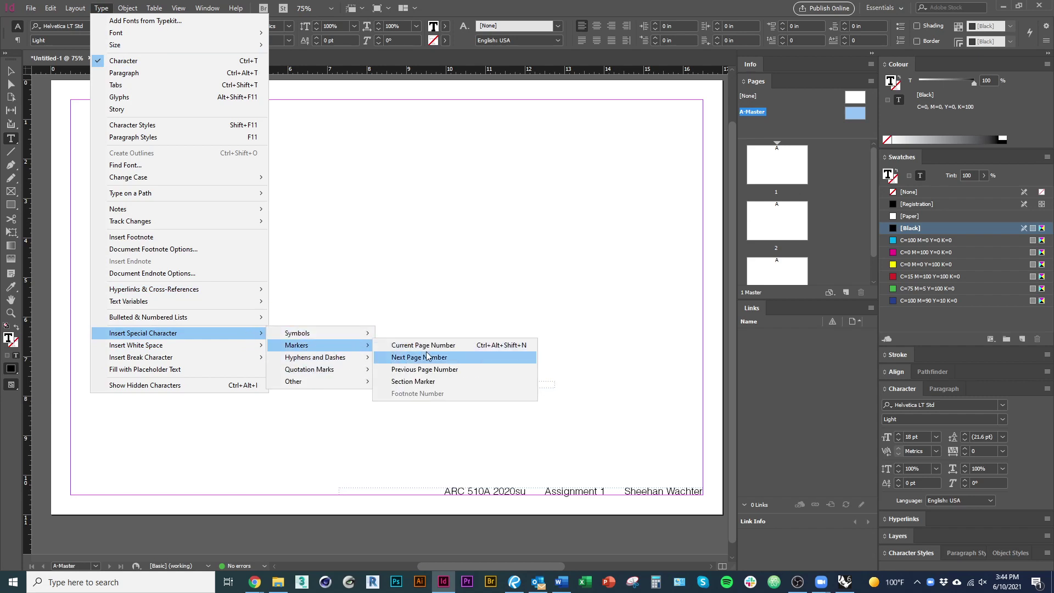
left_click(453, 346)
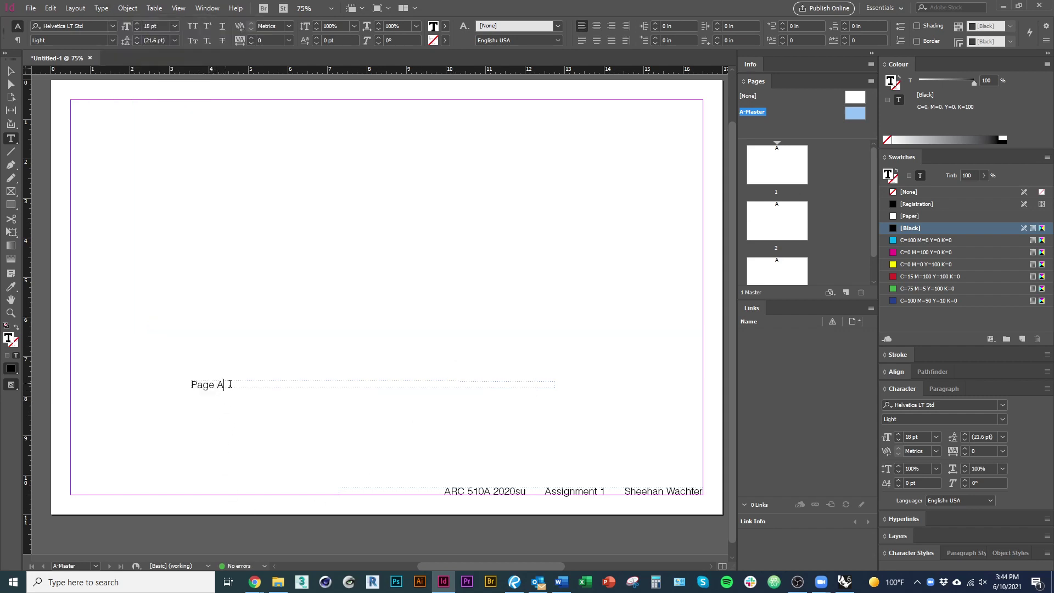
Move the 'Page A' frame to the bottom-left margin, level with the course-info footer
left_click(10, 71)
left_click(250, 385)
left_click_drag(249, 388, 125, 492)
left_click(235, 452)
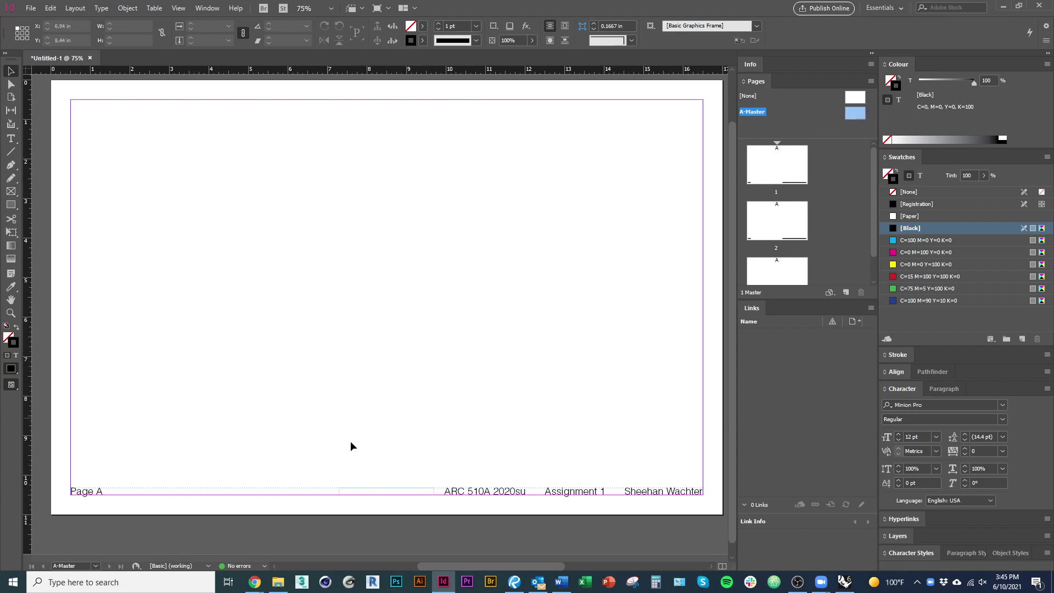
Show document page 1 and scroll through pages 2 and 3 to check their automatic page numbers
double_click(779, 171)
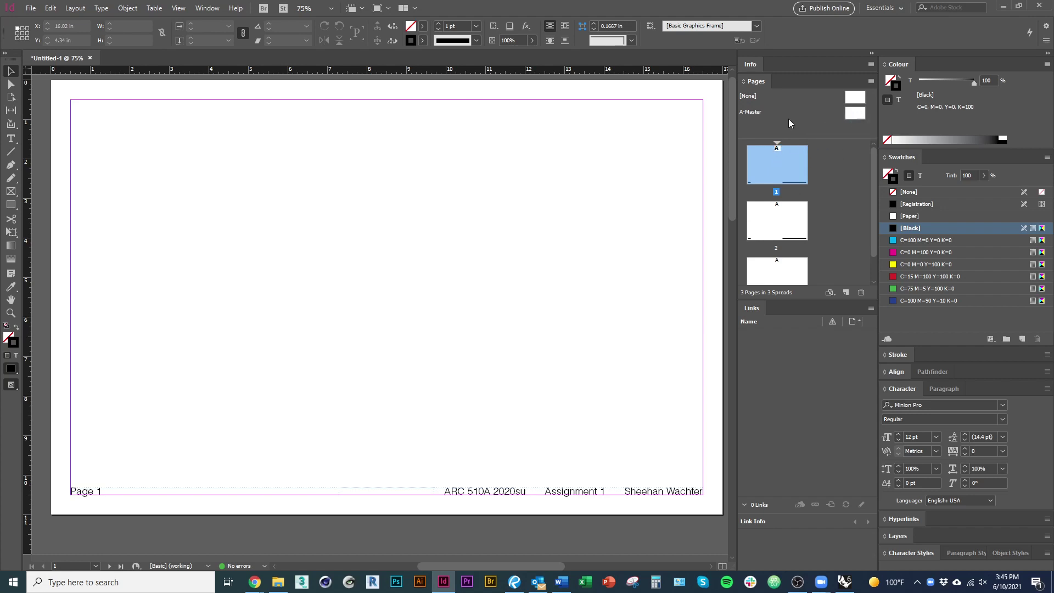
scroll(423, 379, "down", 3)
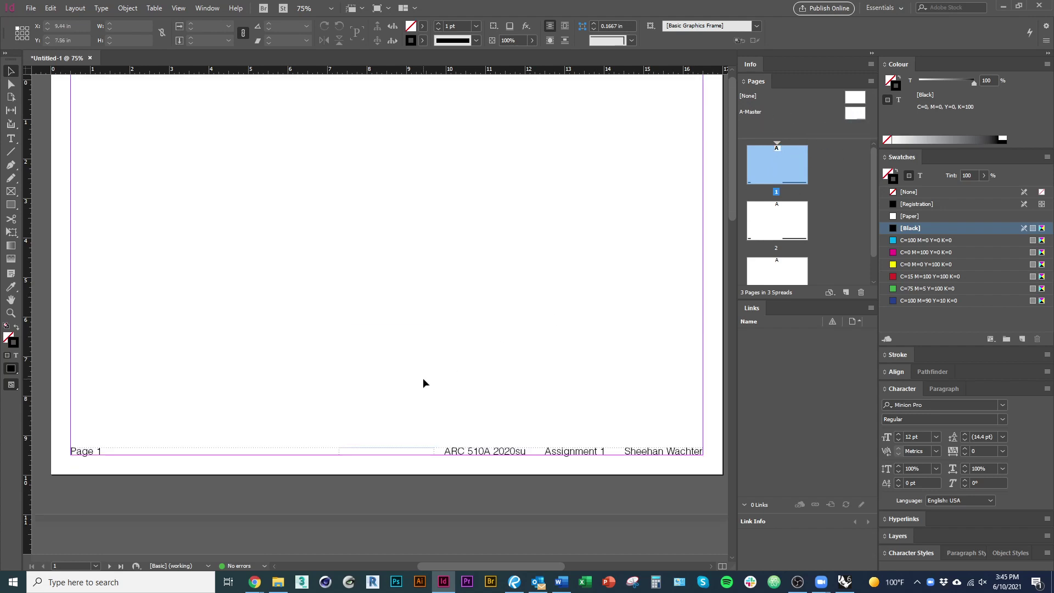
scroll(428, 406, "up", 4)
scroll(433, 389, "down", 8)
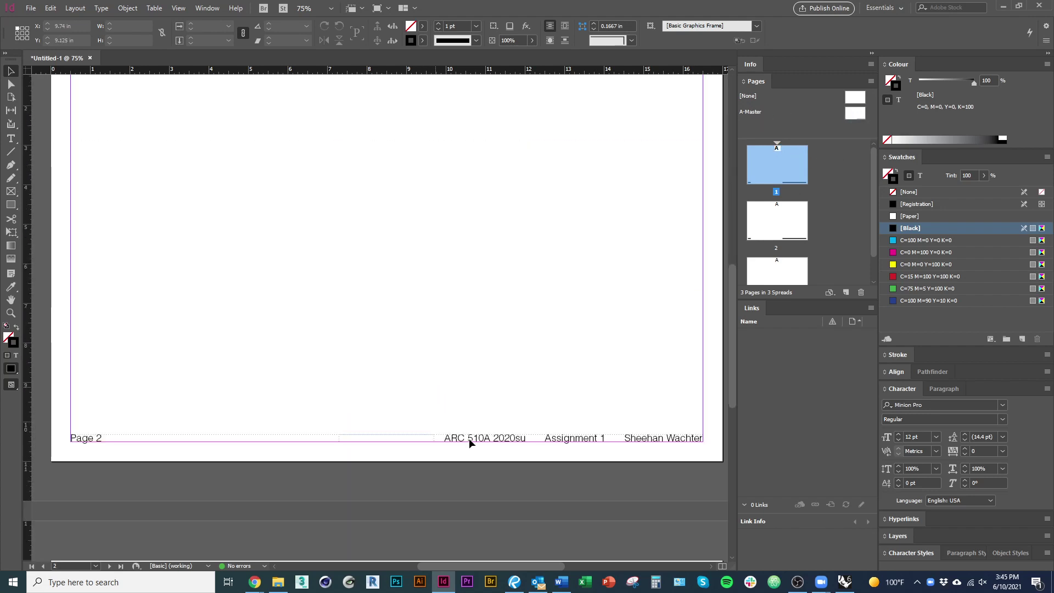
scroll(552, 514, "down", 1)
scroll(601, 366, "down", 4)
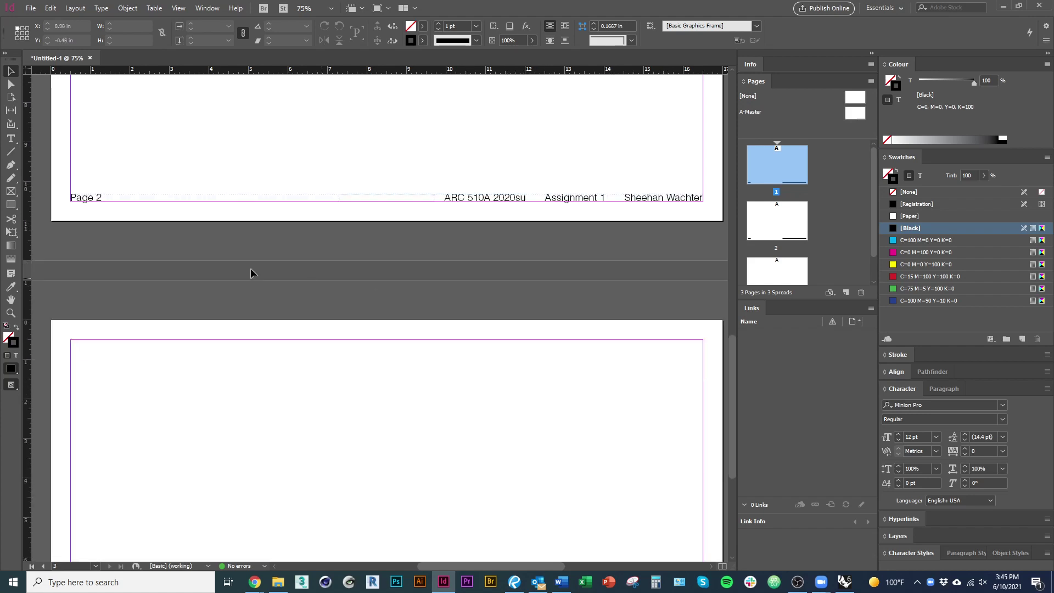
scroll(250, 267, "up", 2)
scroll(212, 340, "down", 8)
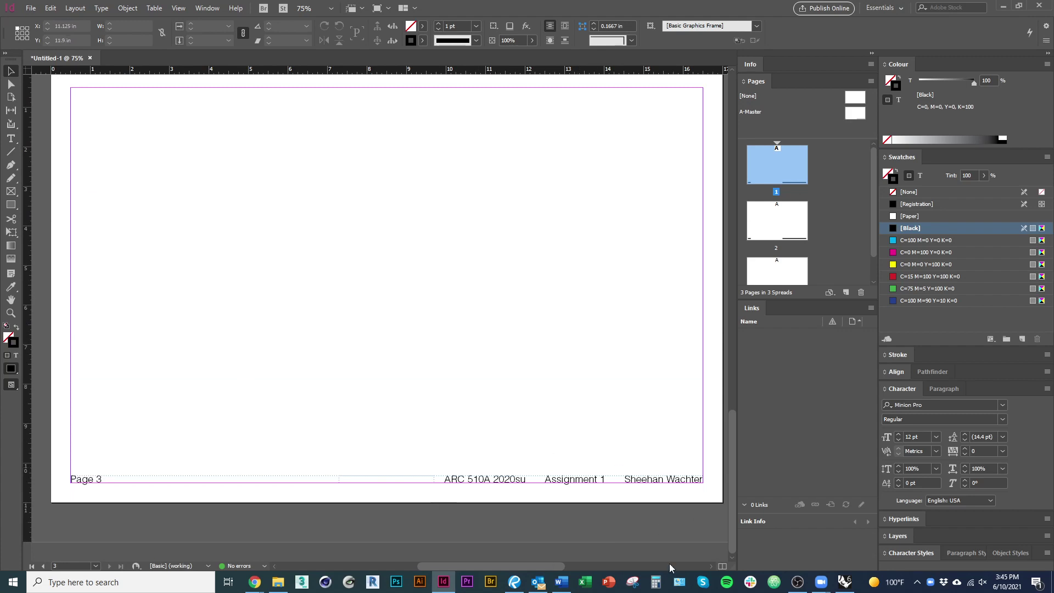
scroll(554, 508, "up", 15)
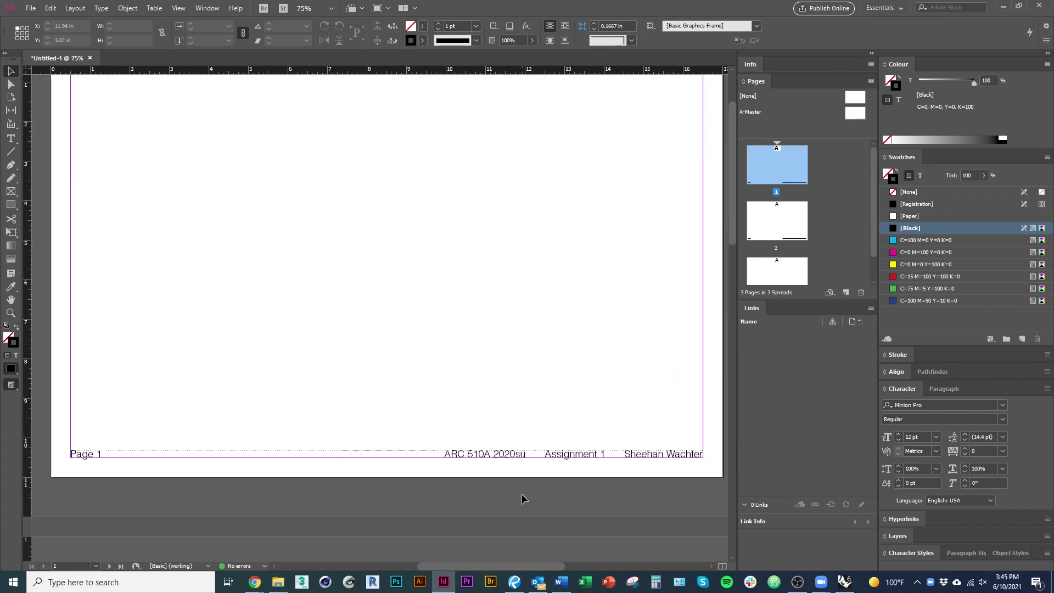
scroll(403, 367, "down", 1, "alt")
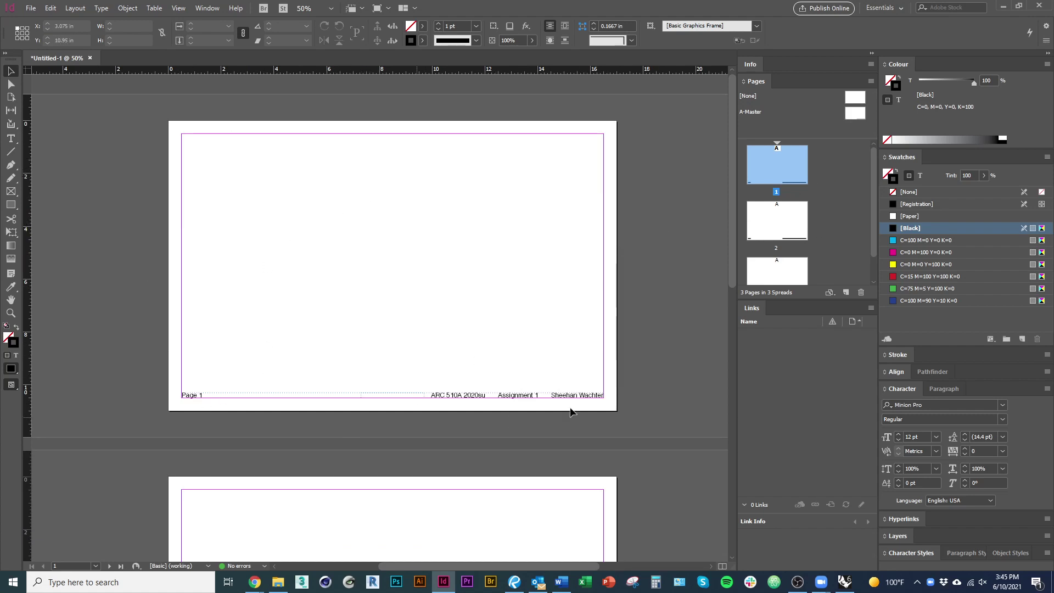
left_click_drag(855, 97, 779, 172)
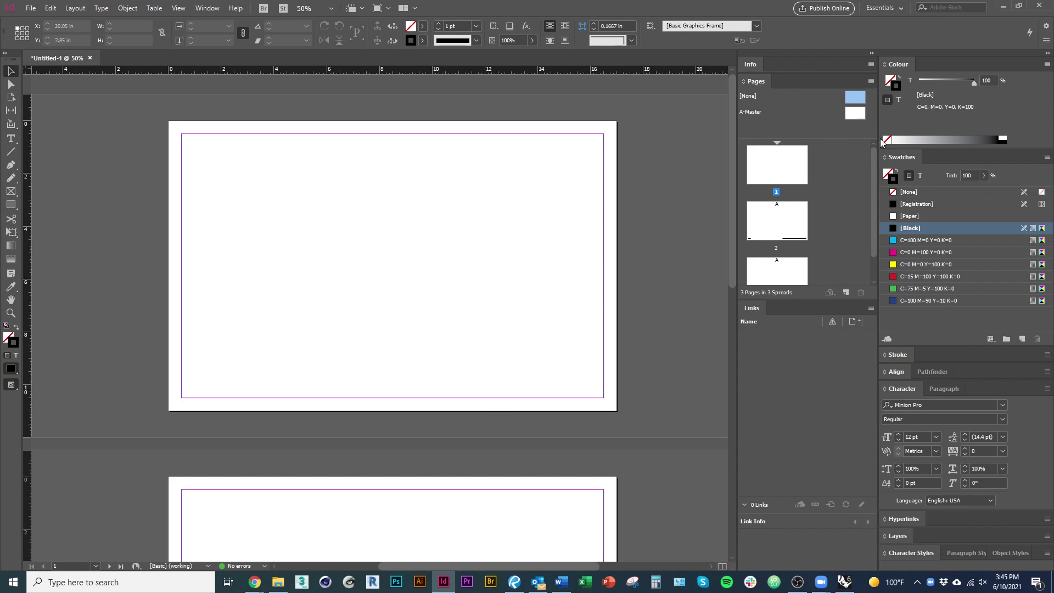
left_click_drag(861, 116, 785, 165)
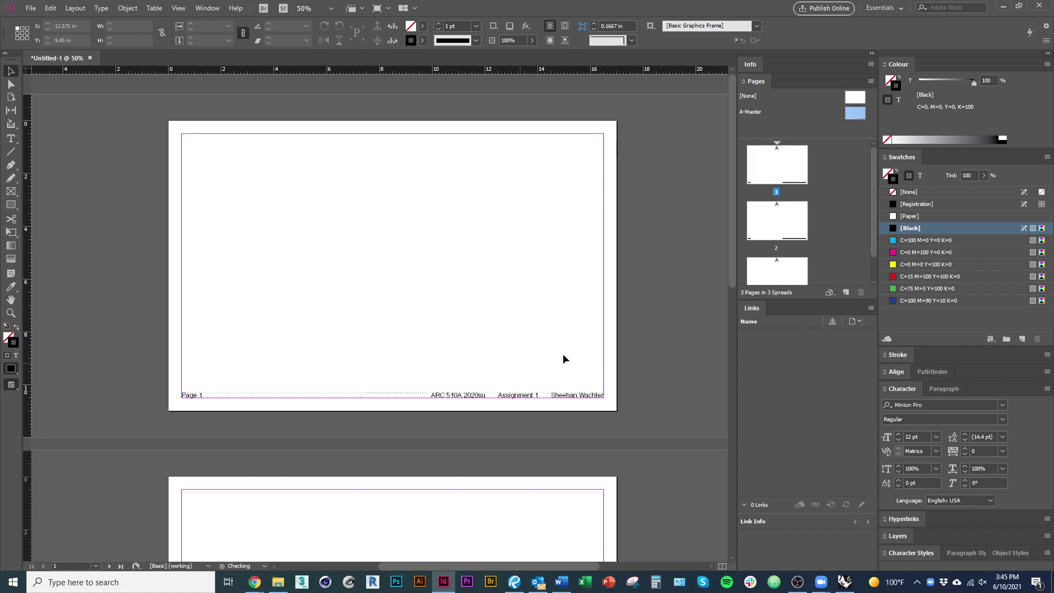
right_click(836, 130)
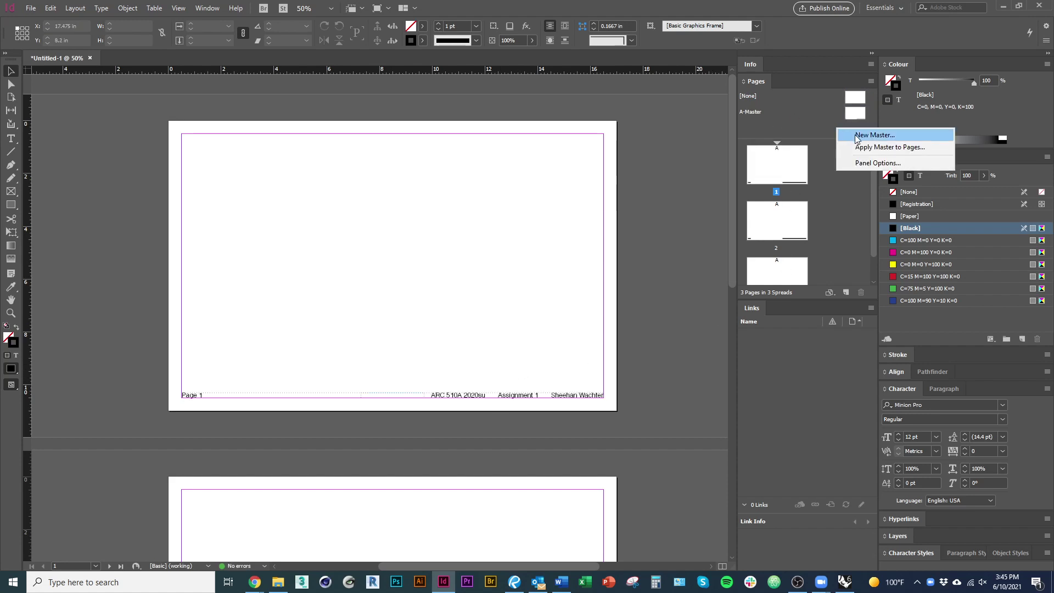
left_click(566, 239)
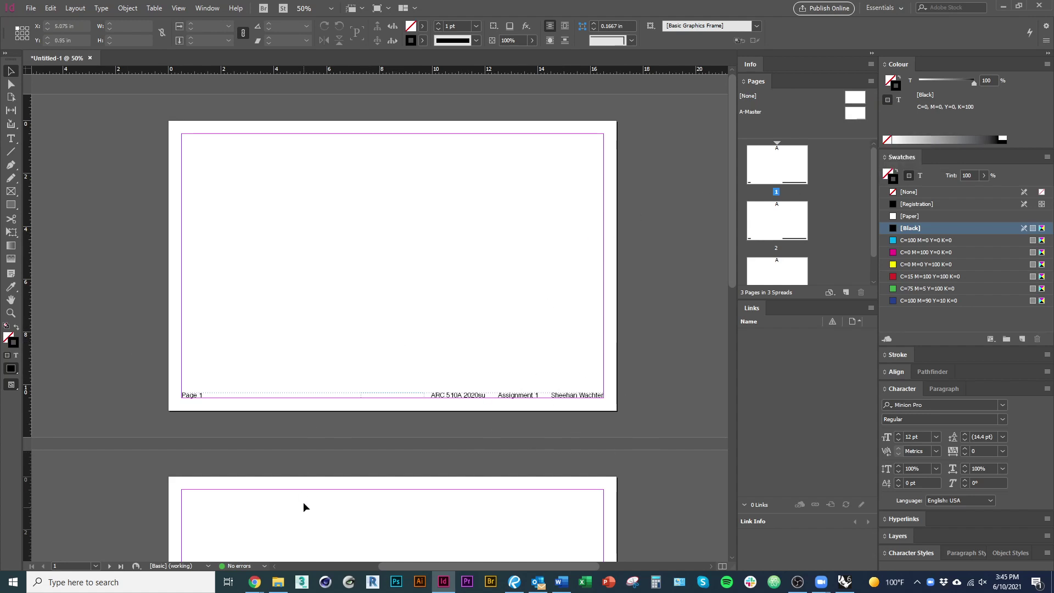
mouse_move(303, 502)
left_mouse_down()
mouse_move(392, 226)
mouse_move(385, 329)
mouse_move(464, 287)
mouse_move(476, 386)
mouse_move(483, 379)
left_mouse_up()
scroll(471, 330, "up", 3)
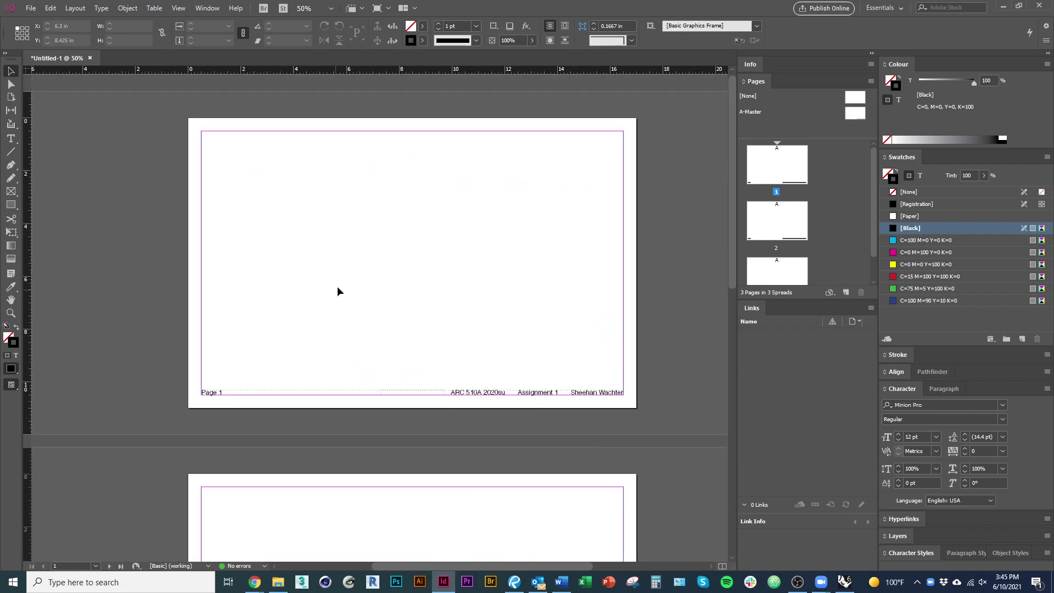
scroll(346, 295, "left", 2)
scroll(348, 340, "right", 1)
key("t")
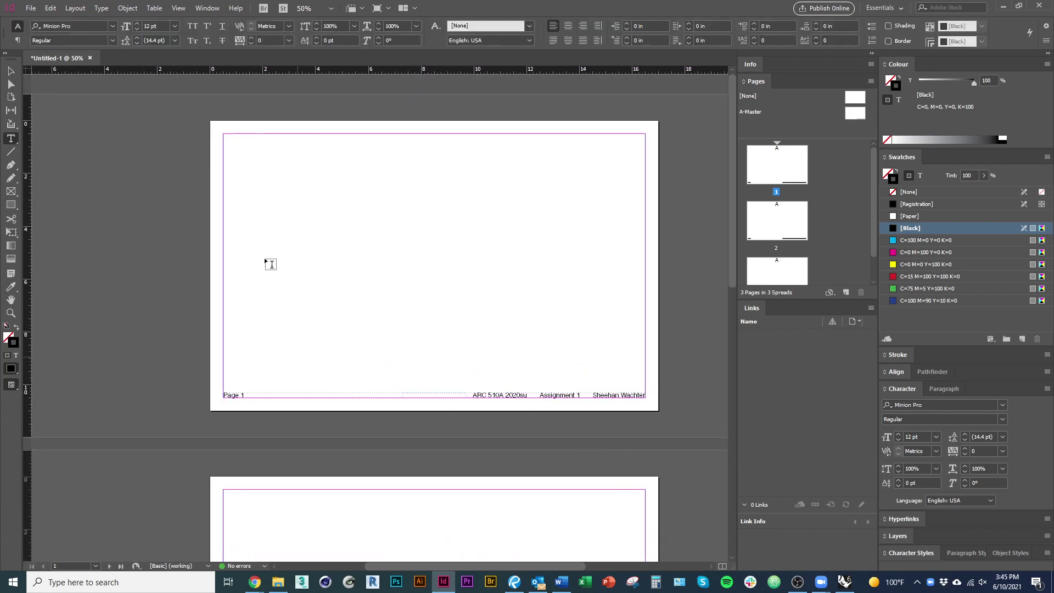
left_click(11, 71)
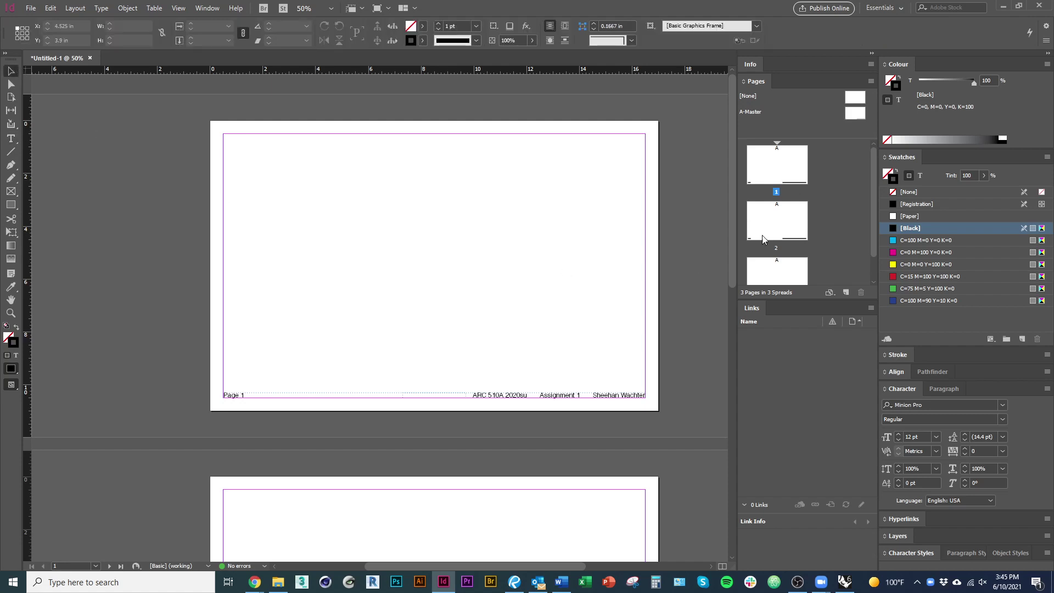
double_click(769, 159)
left_click(14, 156)
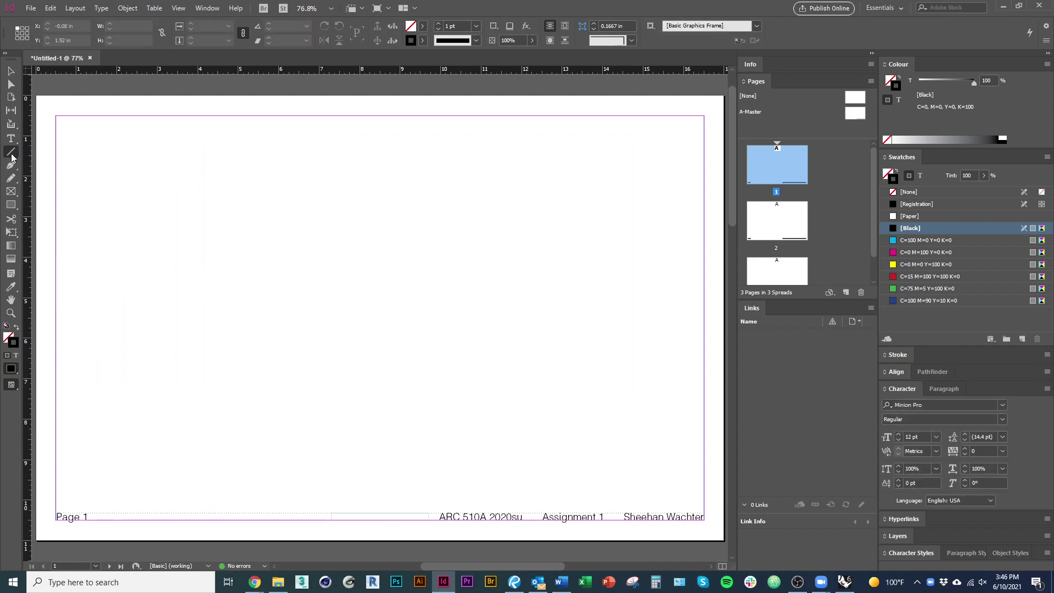
On A-Master, draw a horizontal line across the page just above the footer text
double_click(854, 114)
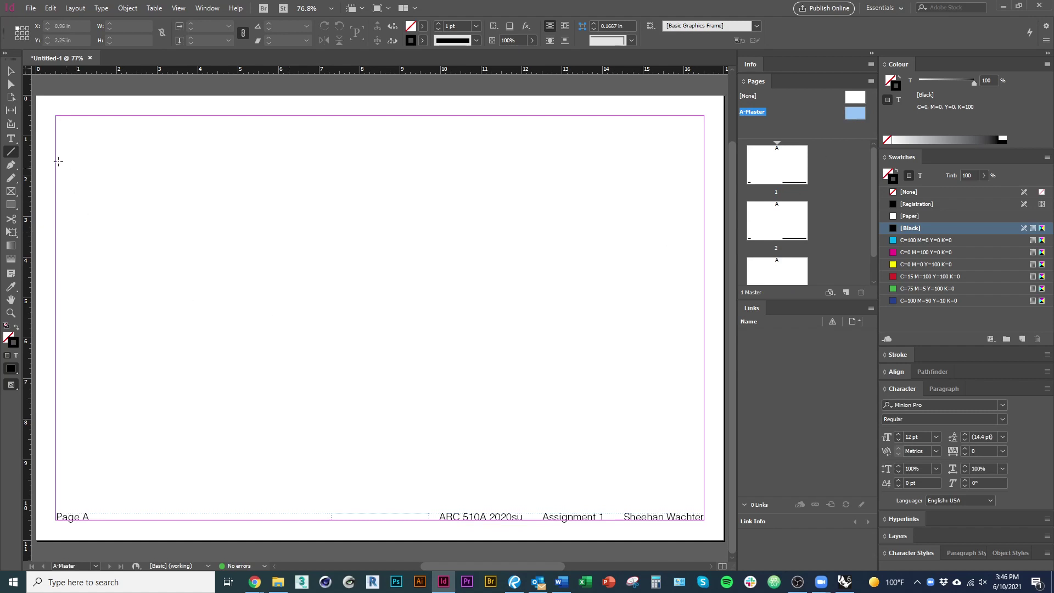
left_click_drag(56, 504, 705, 504)
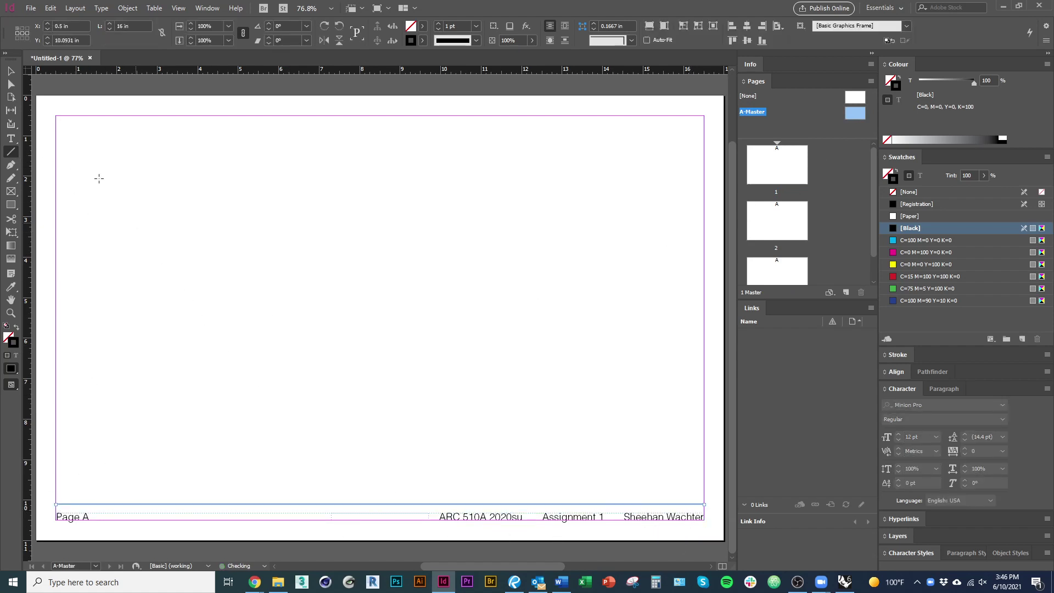
key("v")
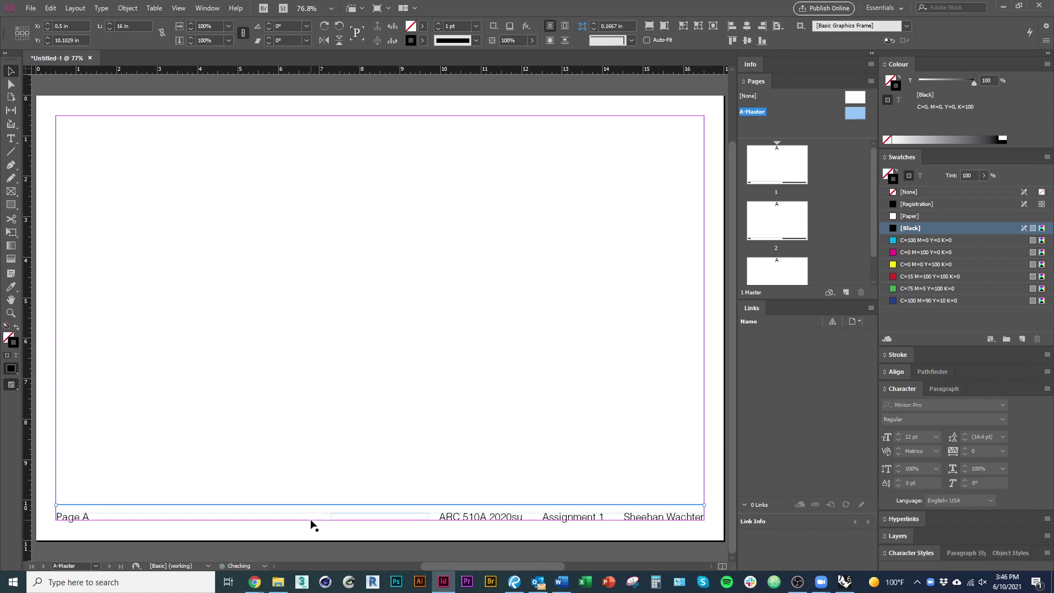
key("Down")
key("Down")
key("Down")
key("Down")
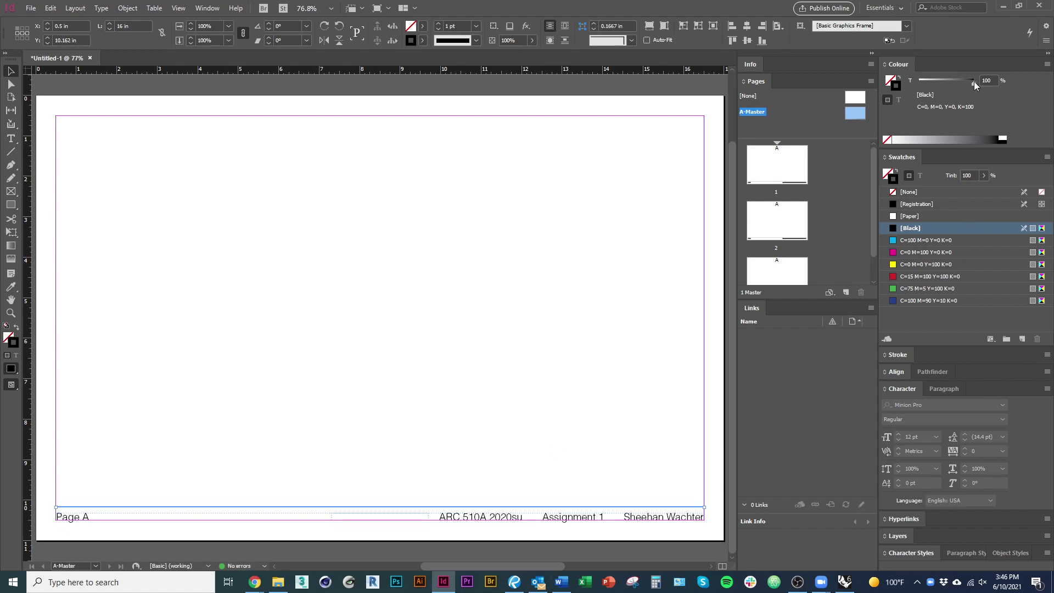
Set the line's stroke weight to 1 pt and review the stroke Type options
left_click(906, 358)
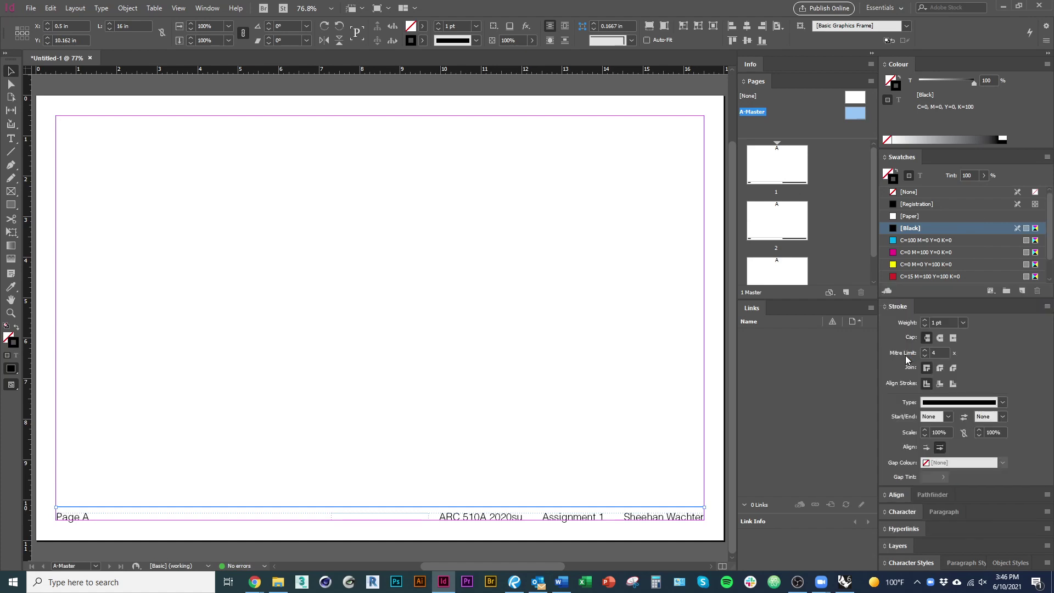
left_click(925, 320)
left_click(925, 321)
left_click(925, 320)
left_click(925, 320)
left_click(925, 325)
left_click(925, 324)
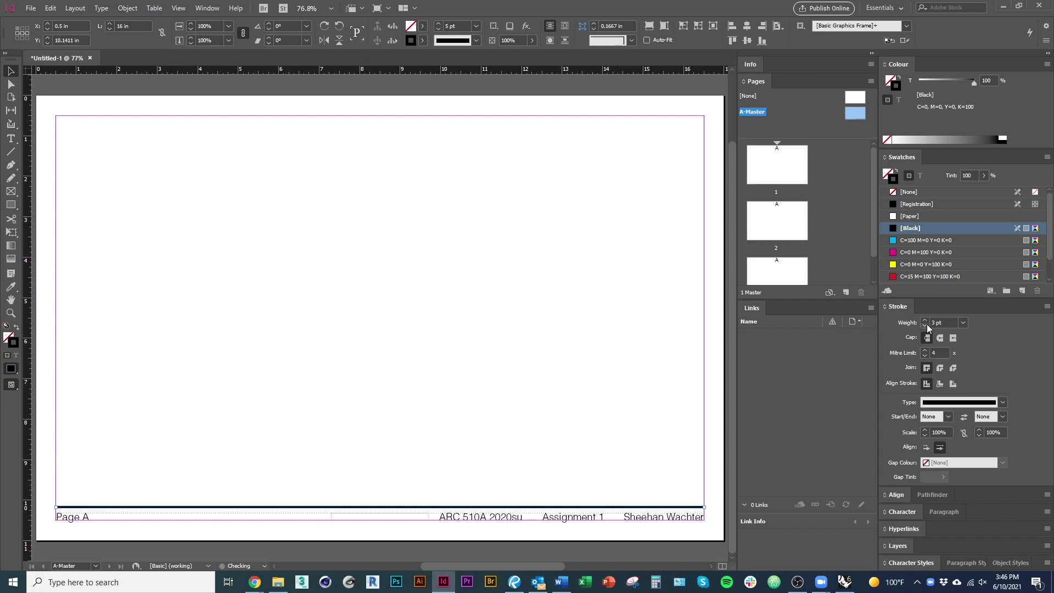
left_click(925, 324)
left_click(926, 324)
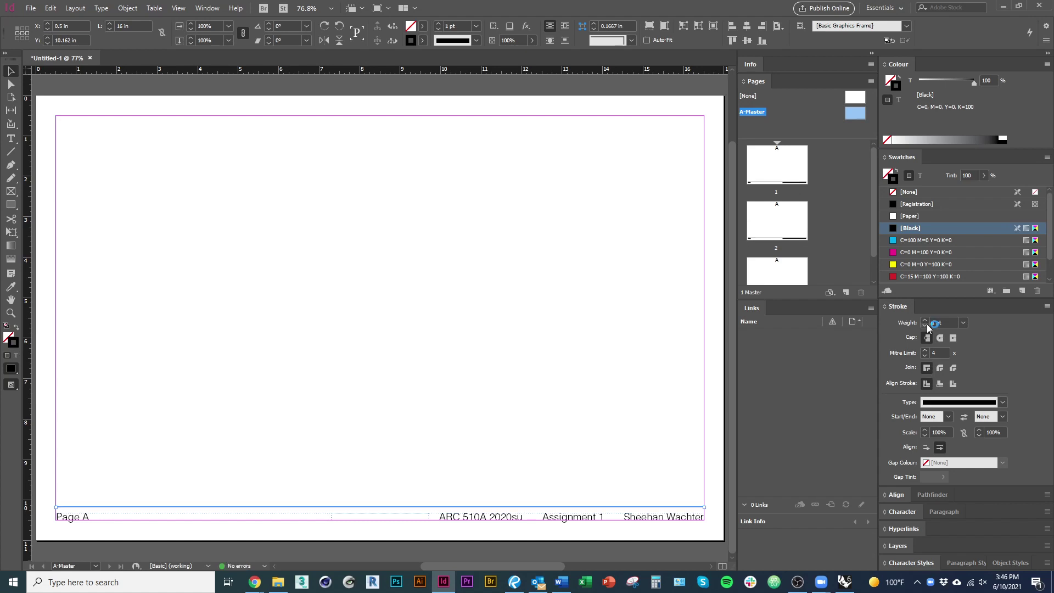
left_click(1002, 402)
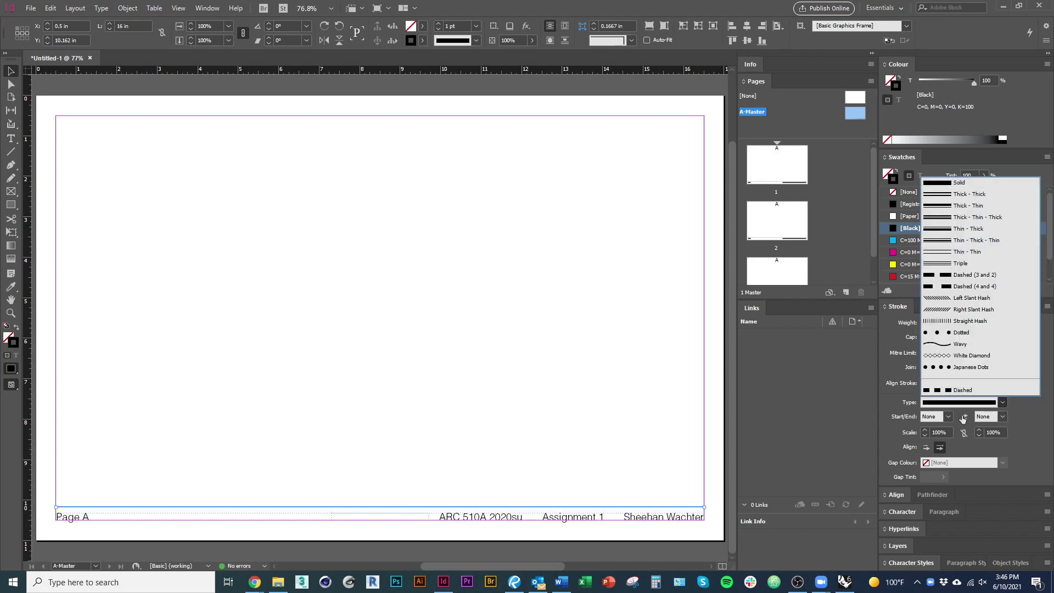
left_click(689, 328)
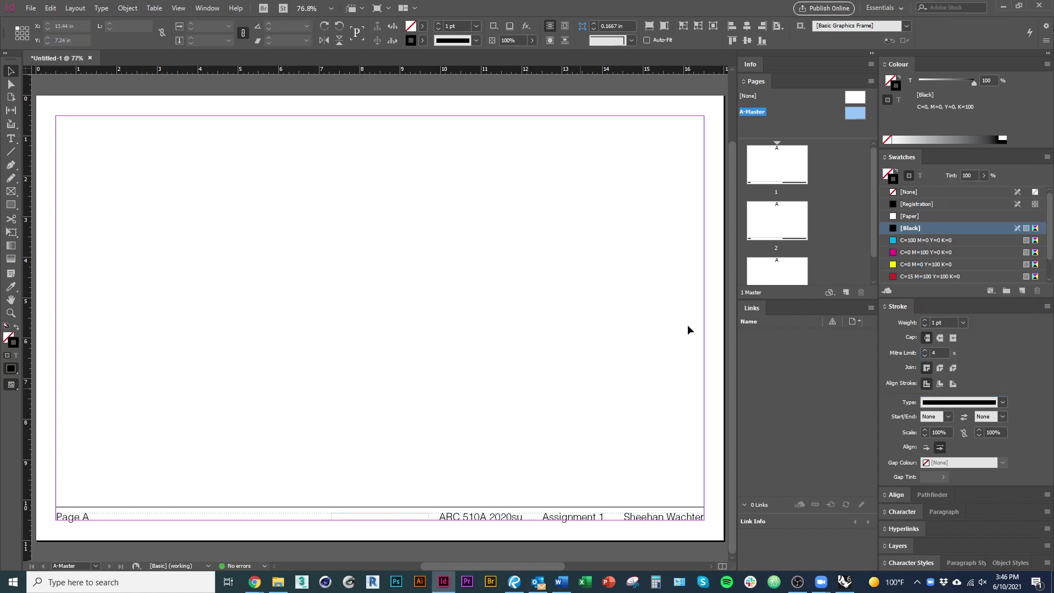
Switch from A-Master to page 1 and scroll to view its footer rule
double_click(767, 164)
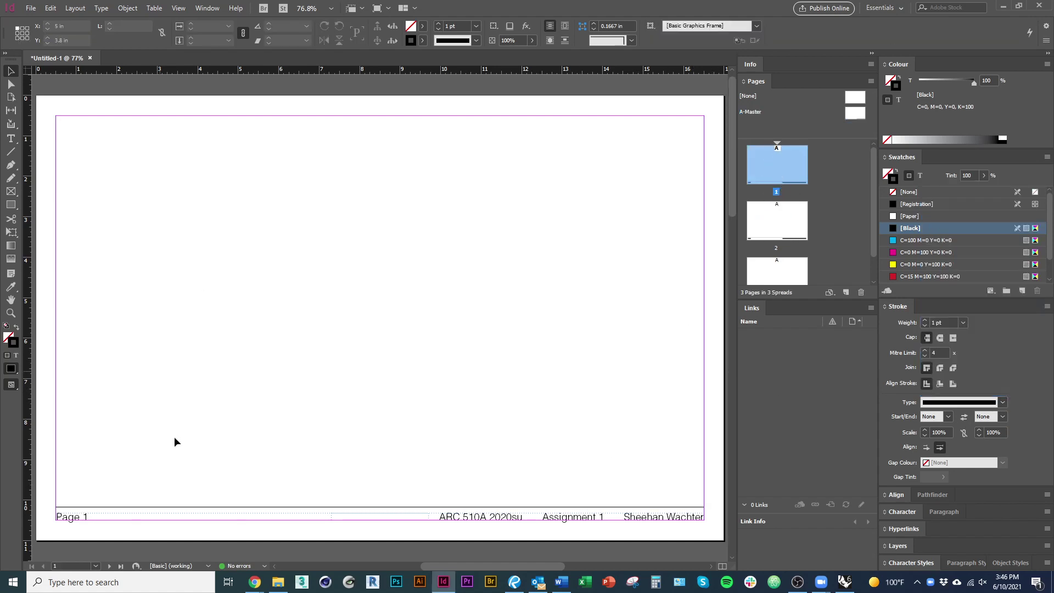
scroll(399, 369, "down", 10)
scroll(399, 367, "up", 12)
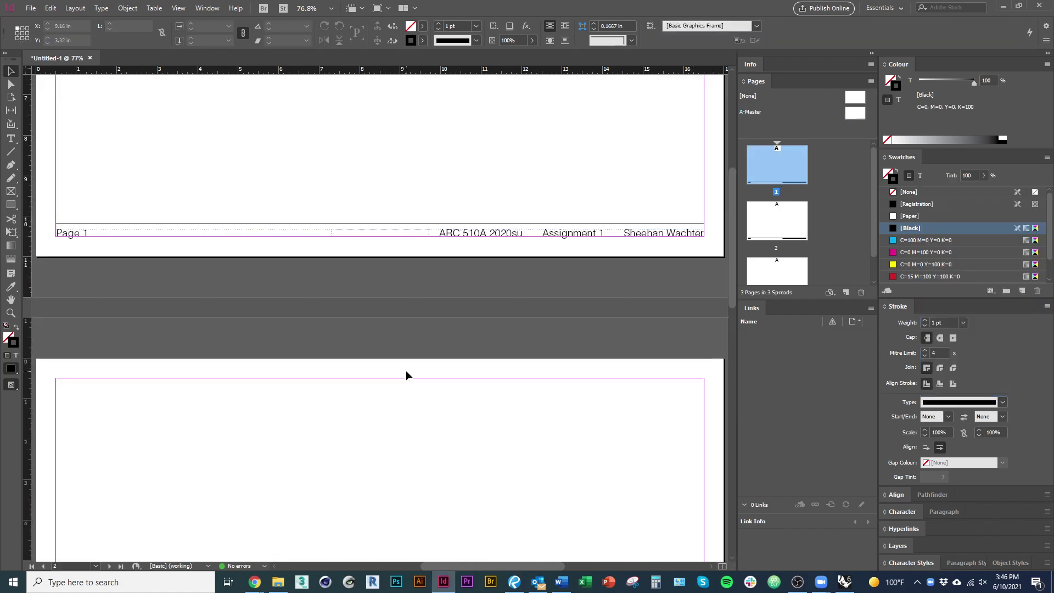
scroll(489, 362, "down", 2)
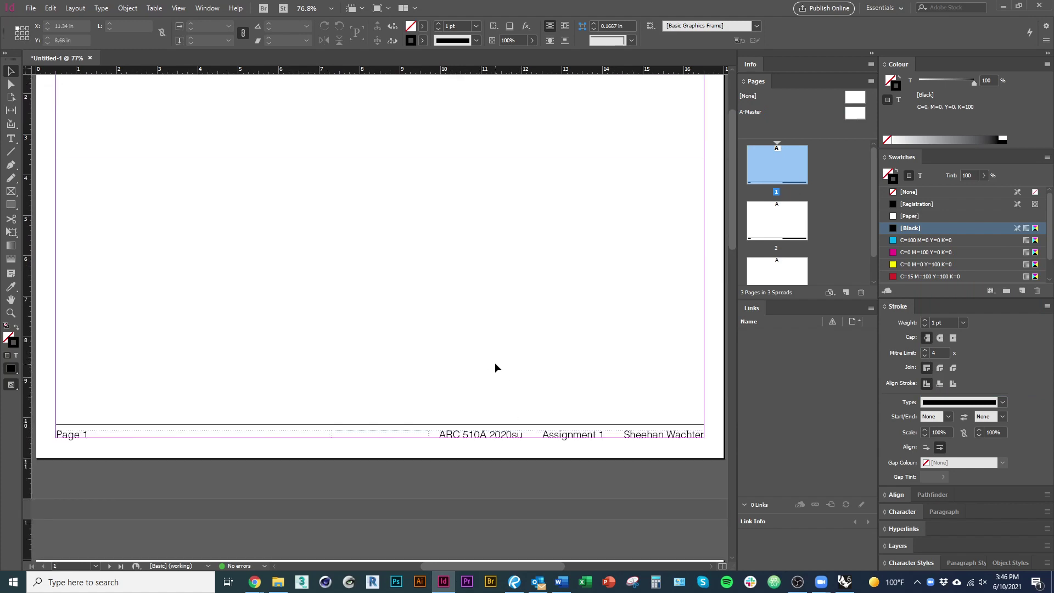
scroll(494, 362, "up", 2)
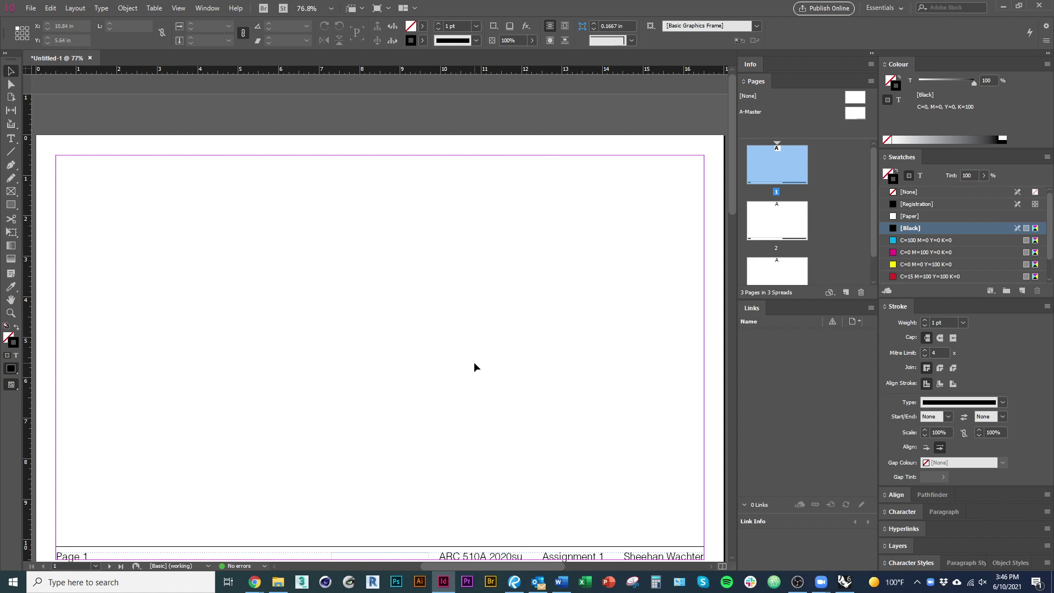
scroll(474, 366, "down", 1)
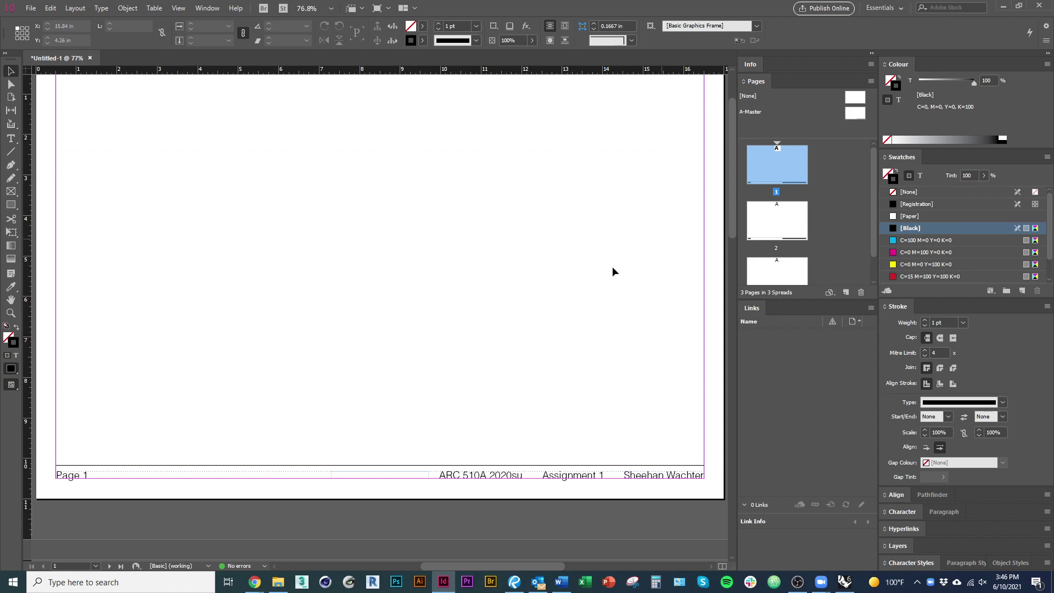
scroll(468, 330, "up", 1)
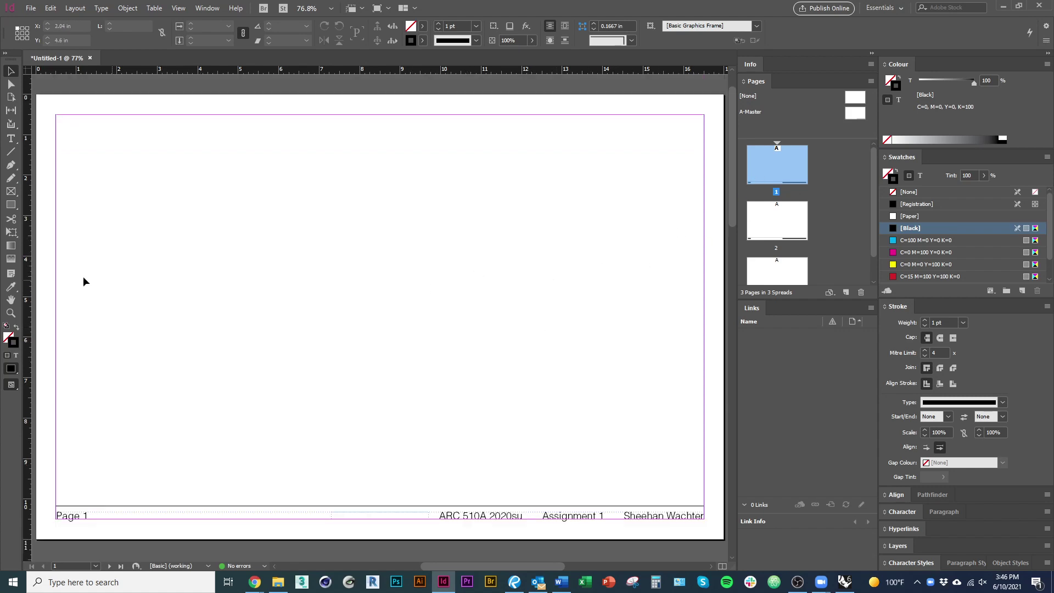
left_click(26, 278)
Place a vertical ruler guide at 5 in and a horizontal guide at 1 in on page 1
mouse_move(28, 271)
left_mouse_down()
mouse_move(271, 282)
mouse_move(238, 288)
left_mouse_up()
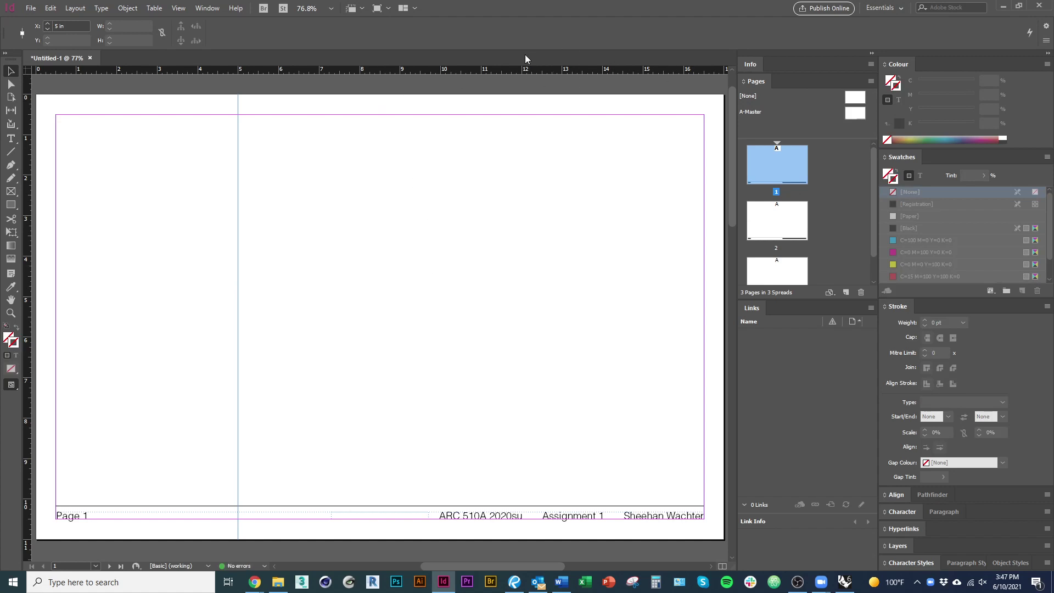
left_click_drag(486, 65, 478, 134)
left_click(362, 269)
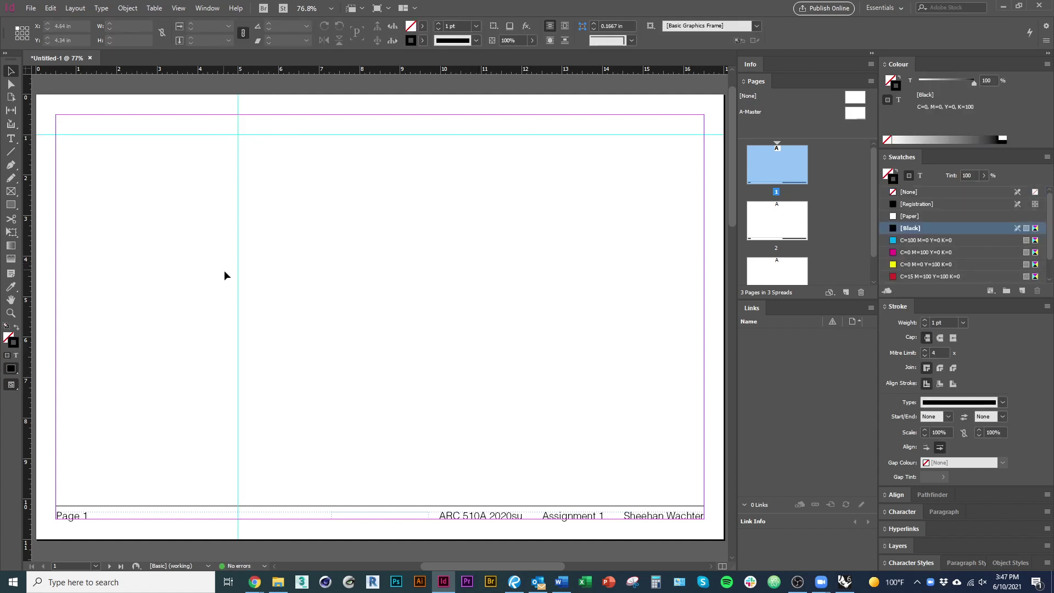
double_click(782, 222)
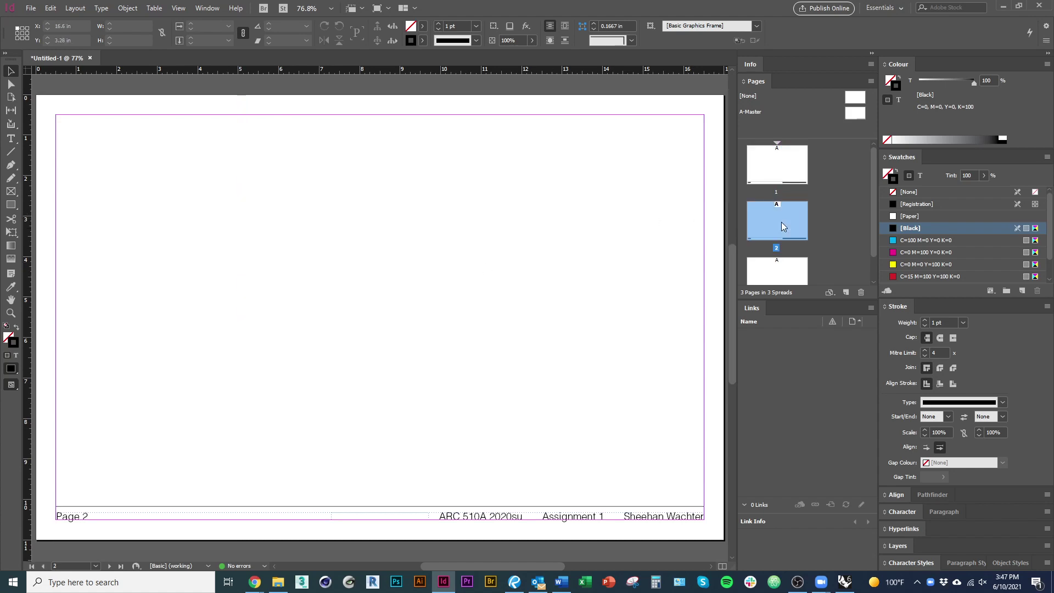
double_click(783, 161)
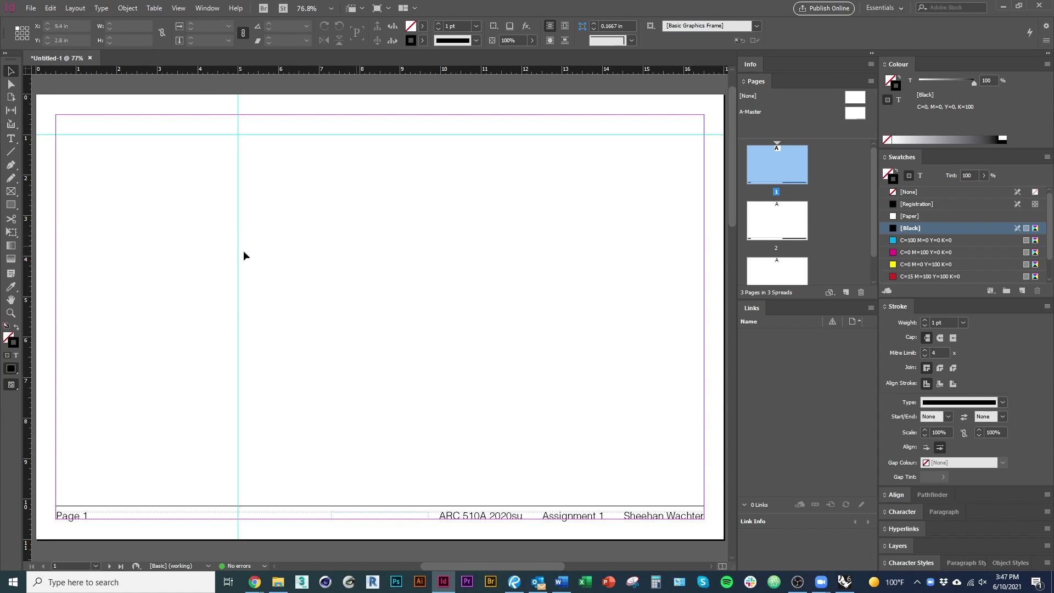
left_click(10, 138)
Type the title 'Material Culture of a Basket' in a new frame, set in Helvetica LT Std 23 pt
left_click_drag(305, 194, 430, 311)
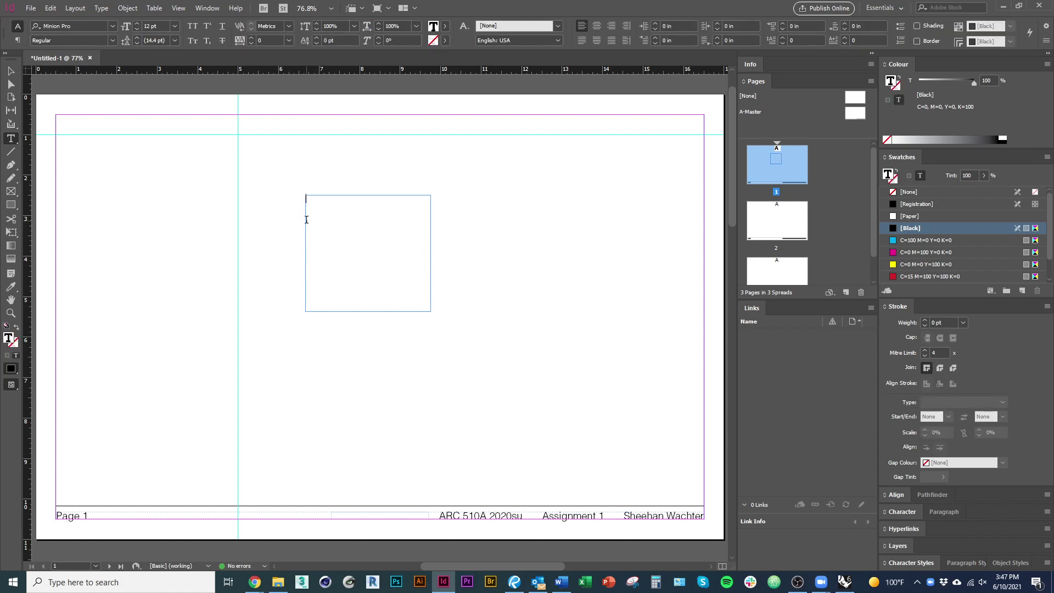
type("Material Cu")
type("lture")
type(" of t")
type(" Basket")
key("ctrl+a")
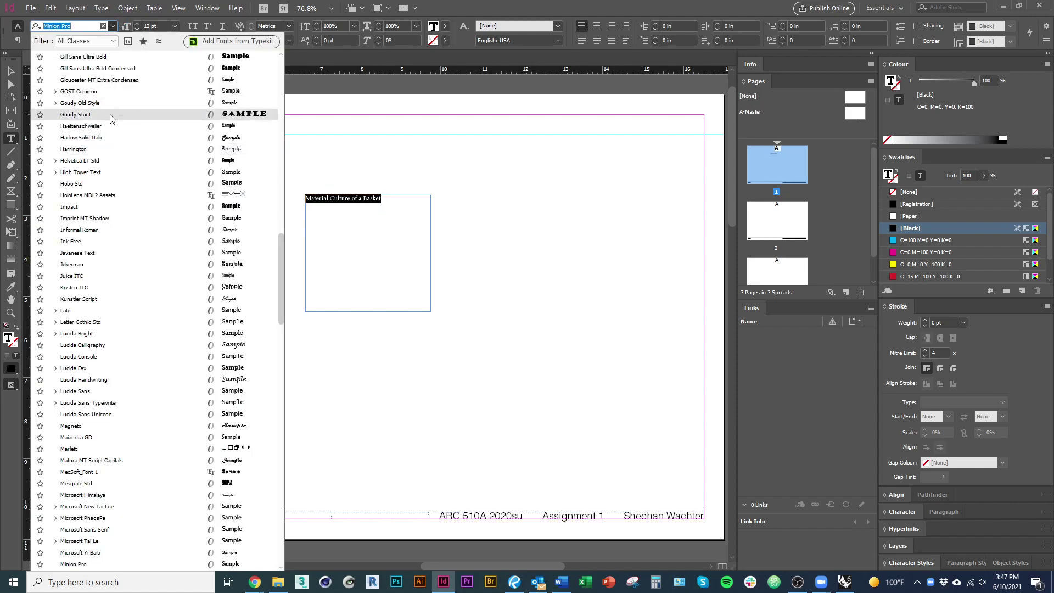
left_click(110, 160)
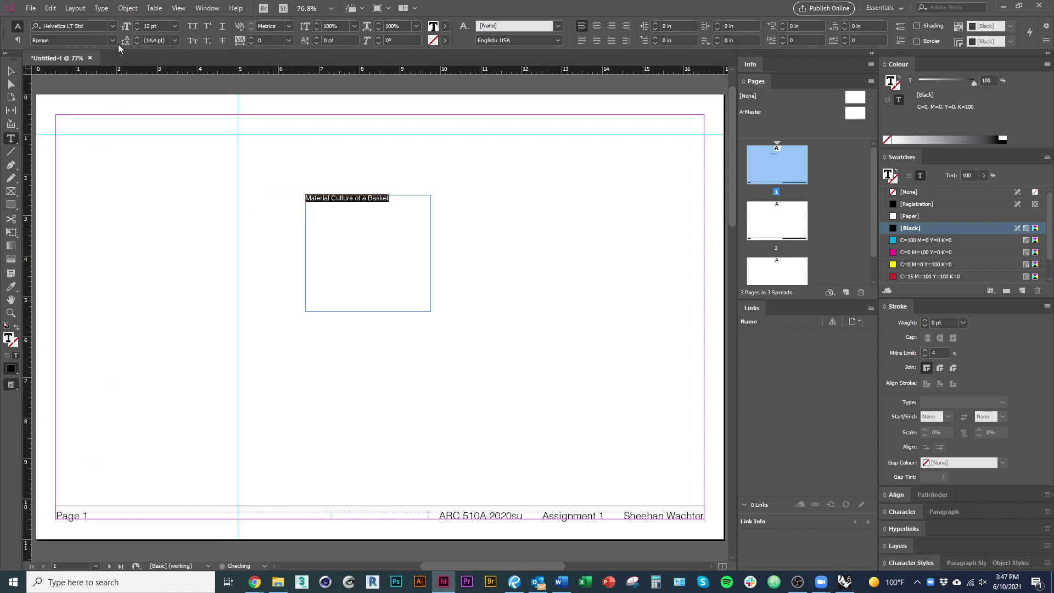
left_click(137, 24)
left_click(137, 24)
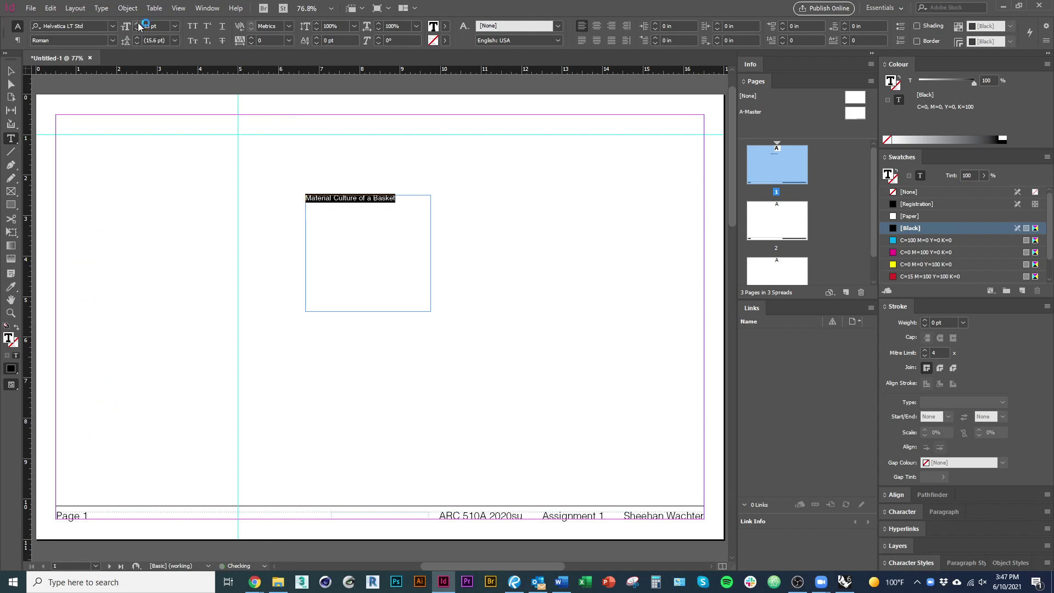
left_click(137, 24)
left_click(137, 24)
left_click(137, 24)
left_click(137, 24)
left_click(138, 23)
left_click(138, 23)
left_click(137, 23)
left_click(137, 23)
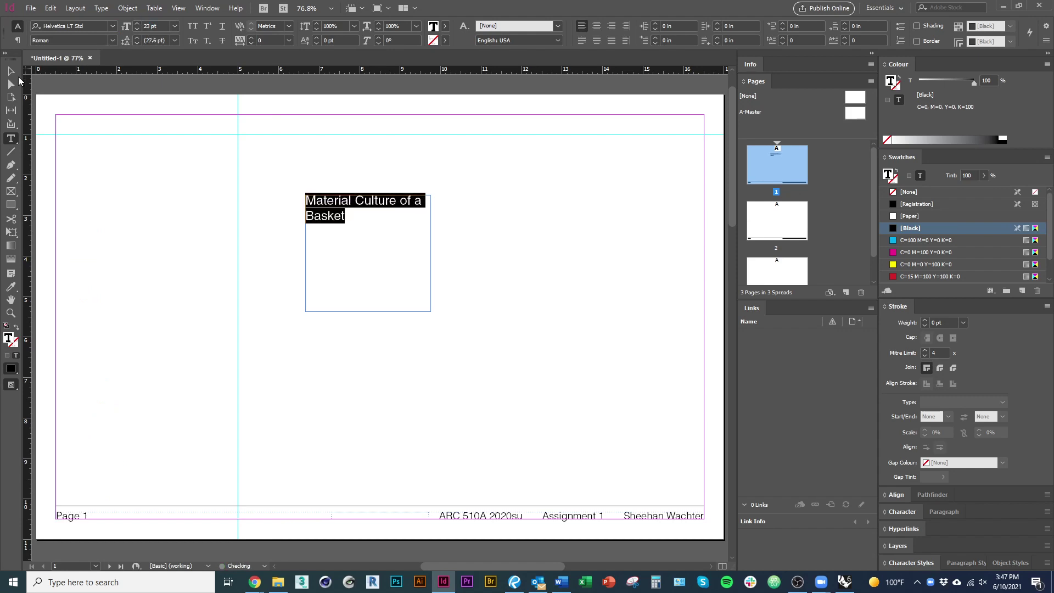
Move the title frame to the top-left margin, widen it to the 5 in guide, and fit its height
key("Escape")
left_click_drag(350, 219, 100, 137)
left_click_drag(181, 172, 237, 172)
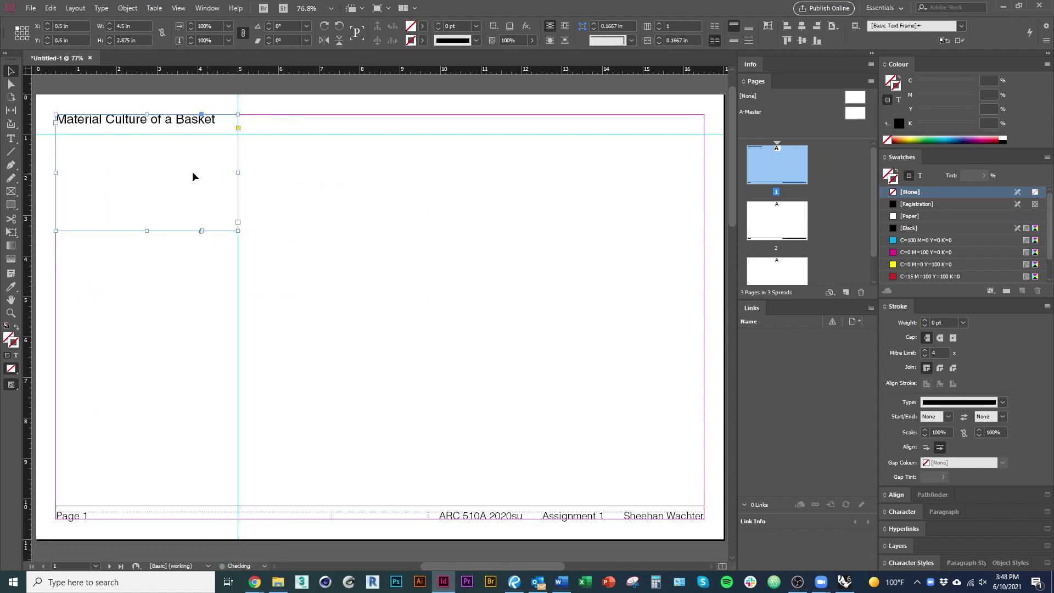
double_click(146, 229)
key("Escape")
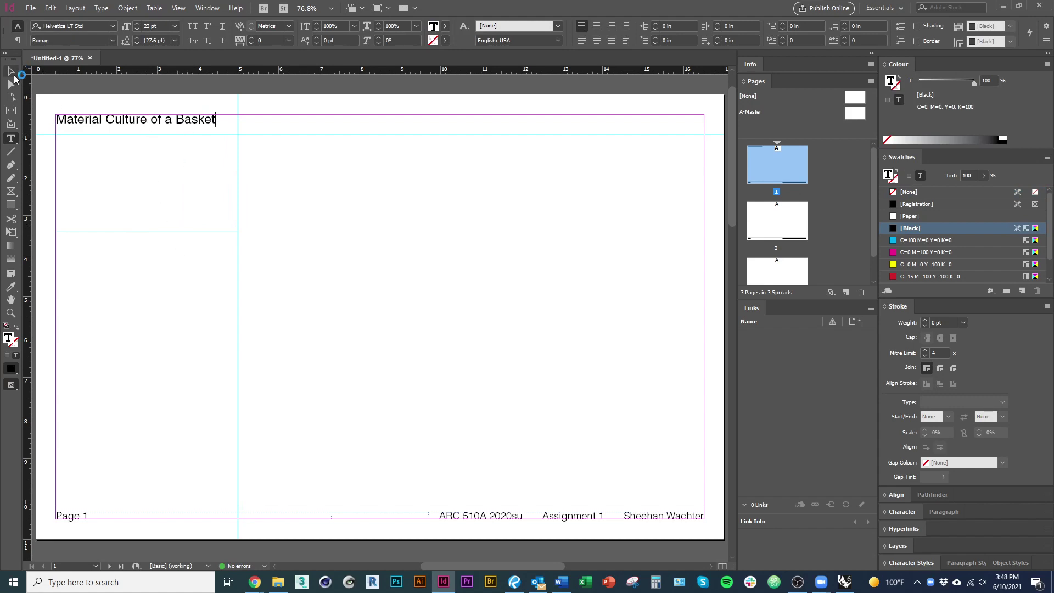
left_click_drag(147, 230, 173, 127)
left_click(203, 176)
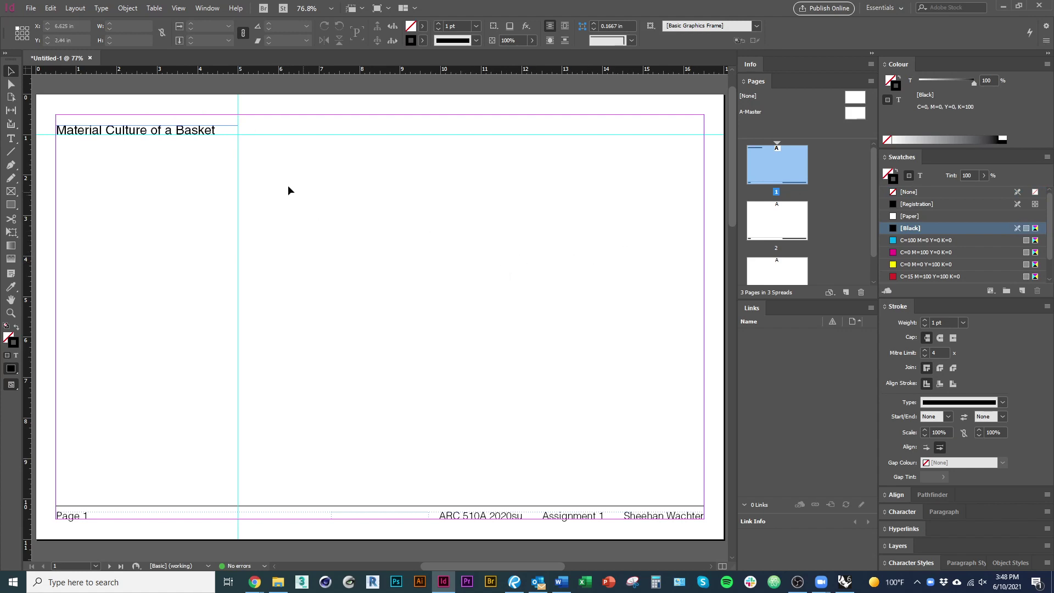
On A-Master, add a vertical guide at 5 in and a horizontal guide at 1 in
double_click(854, 113)
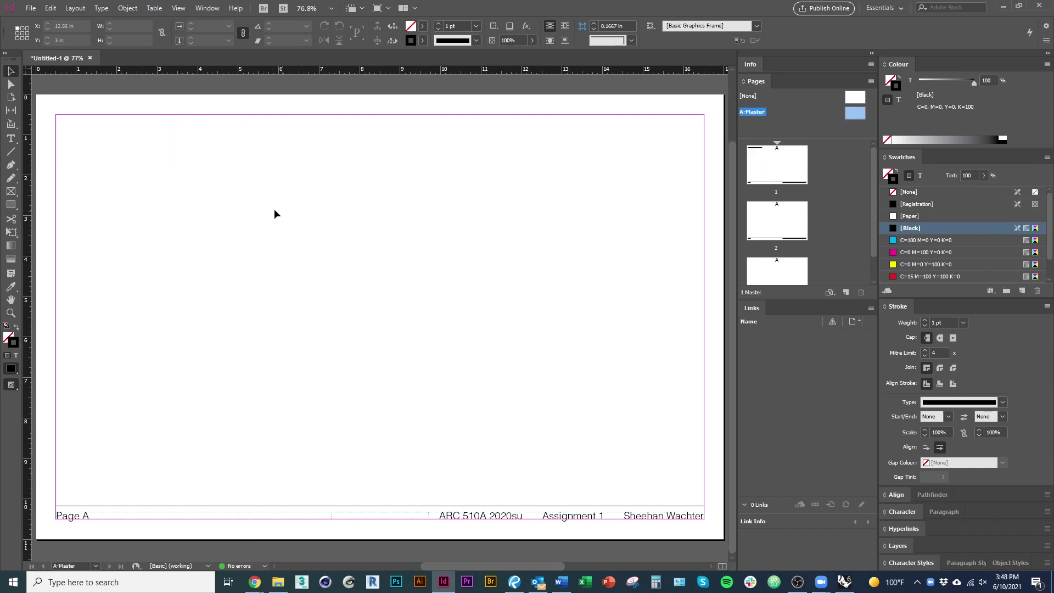
left_click_drag(31, 188, 237, 187)
left_click_drag(167, 70, 188, 136)
left_click(786, 167)
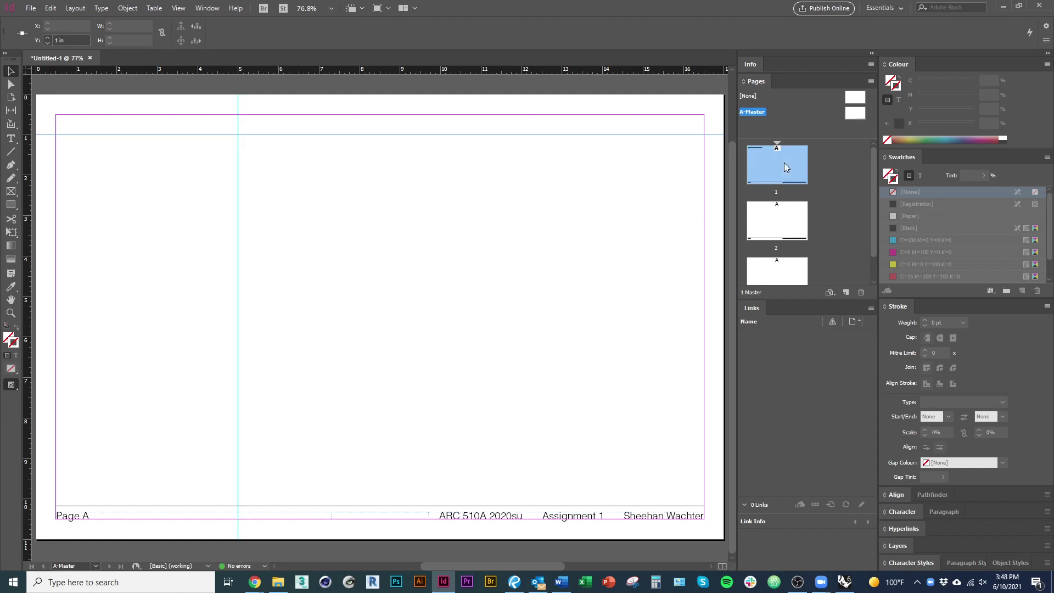
Check the shared guides on pages 2 and 3, then fit page 1 in the window
double_click(785, 229)
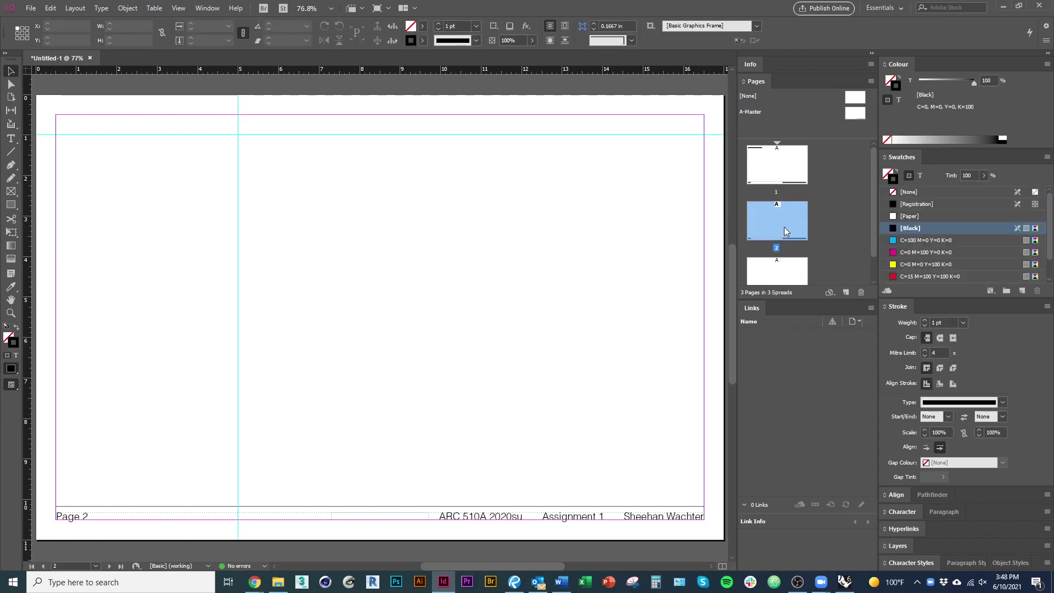
double_click(786, 270)
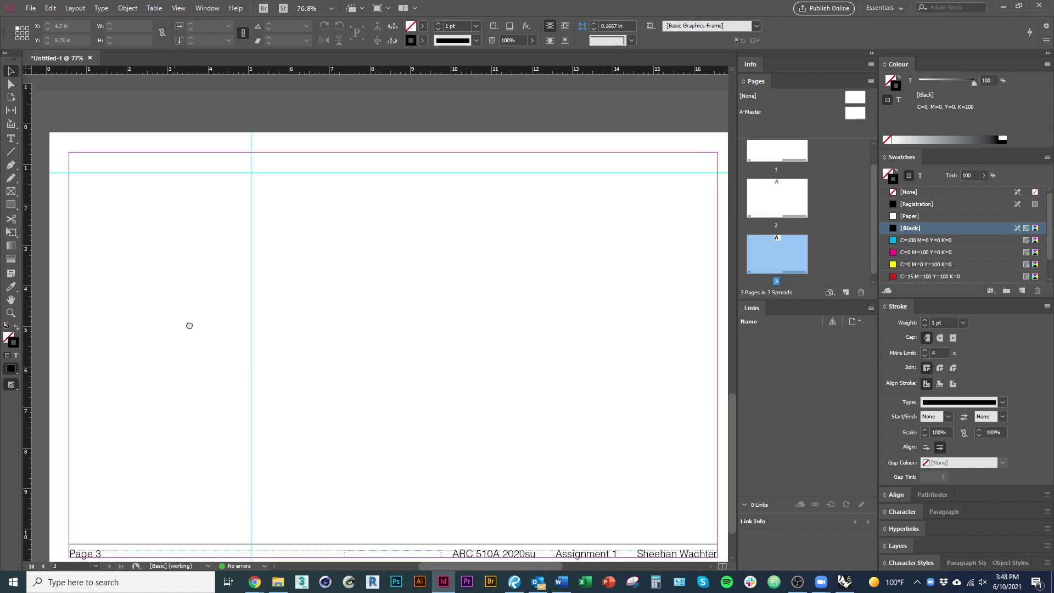
scroll(189, 326, "up", 15)
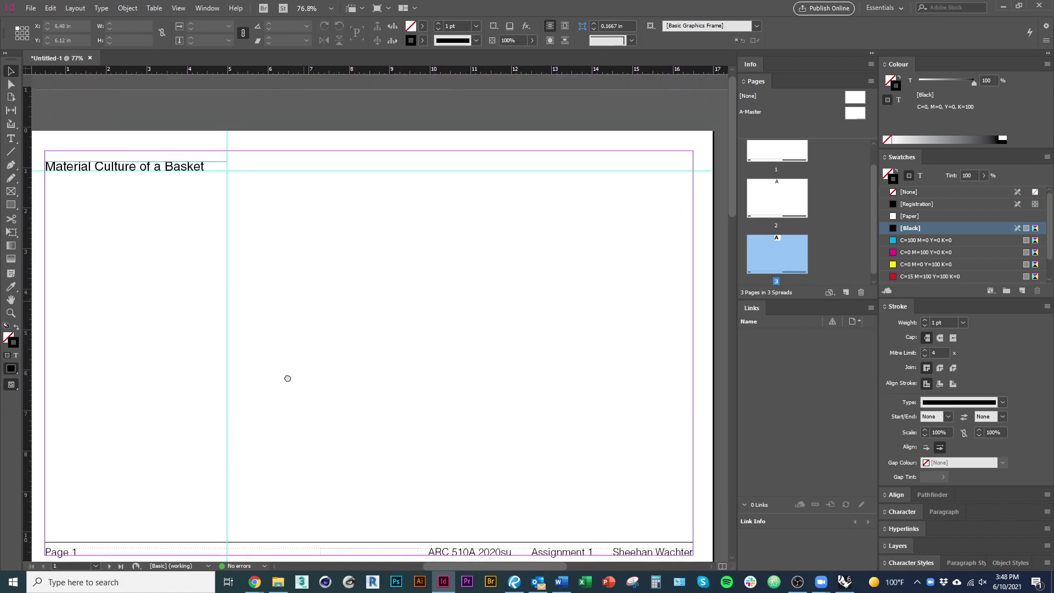
key("ctrl+0")
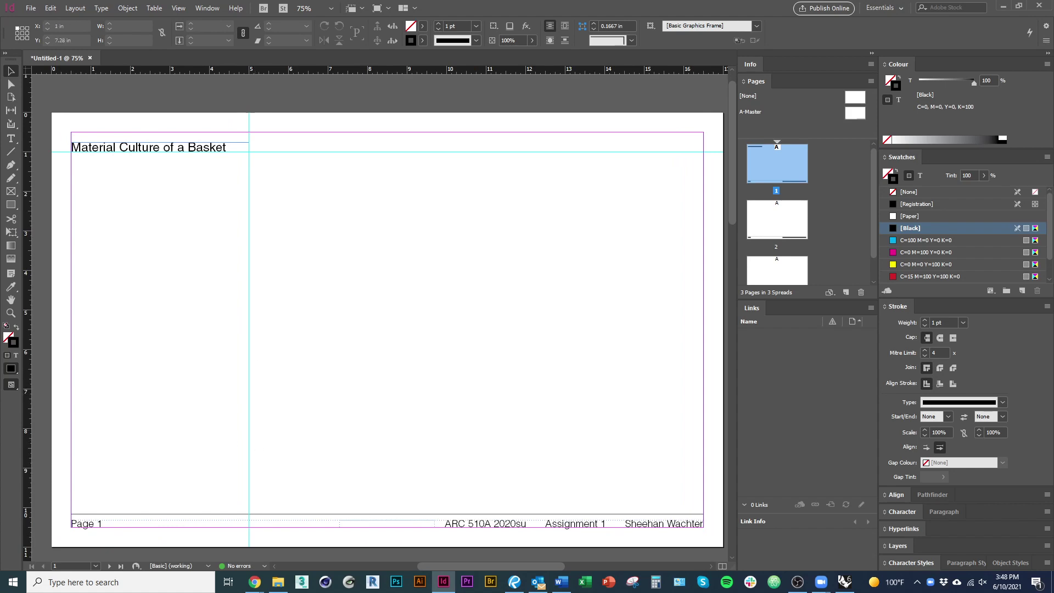
Switch to File Explorer to locate the black-and-white basket photo JPEG
key("alt+Tab")
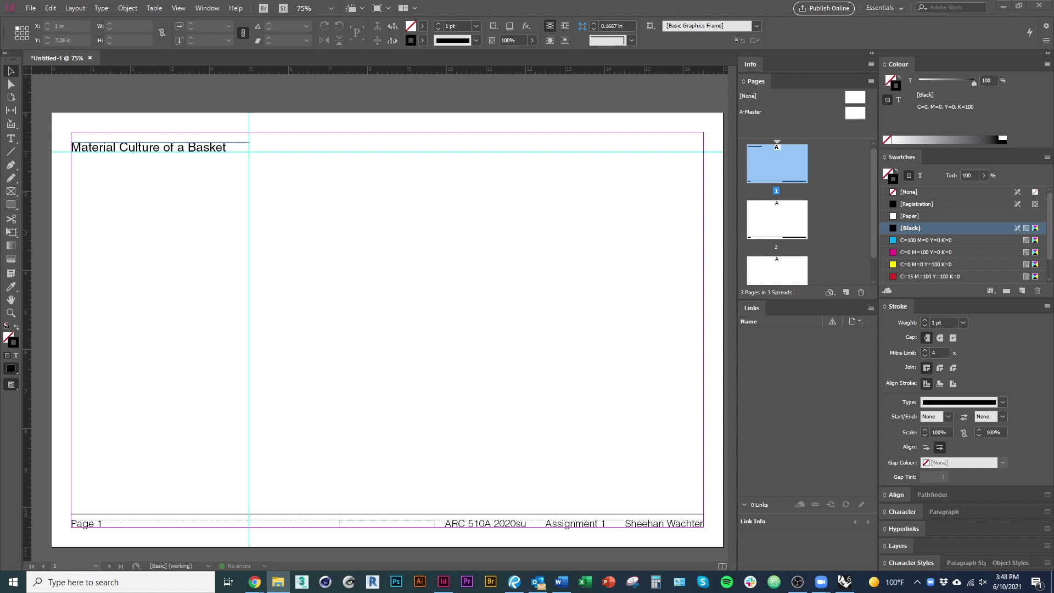
scroll(353, 404, "left", 1)
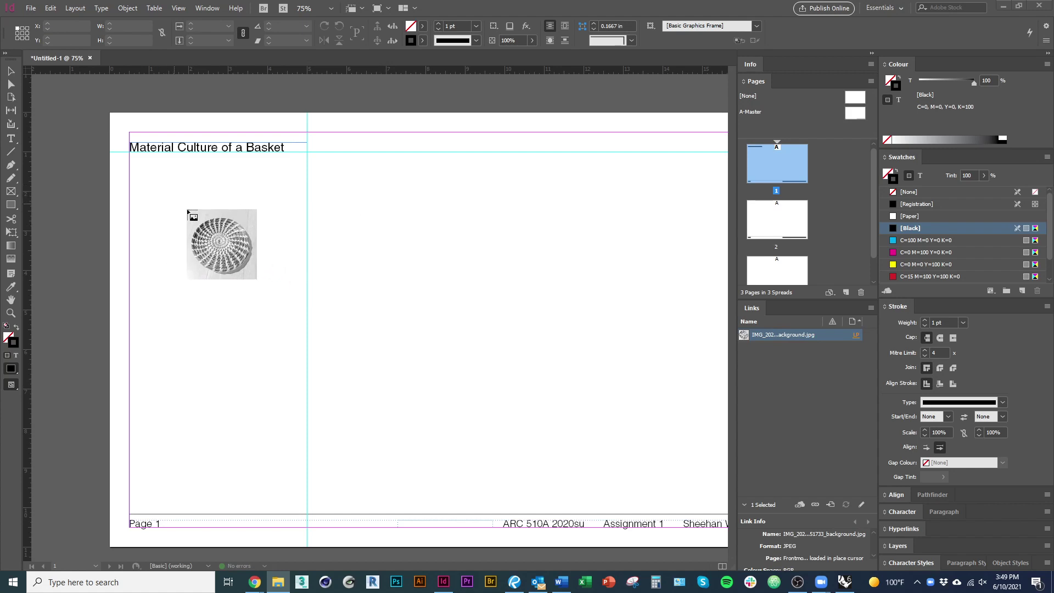
Place the basket photo on page 1, align its left edge to the 5 in guide, and inspect its size
left_click(153, 202)
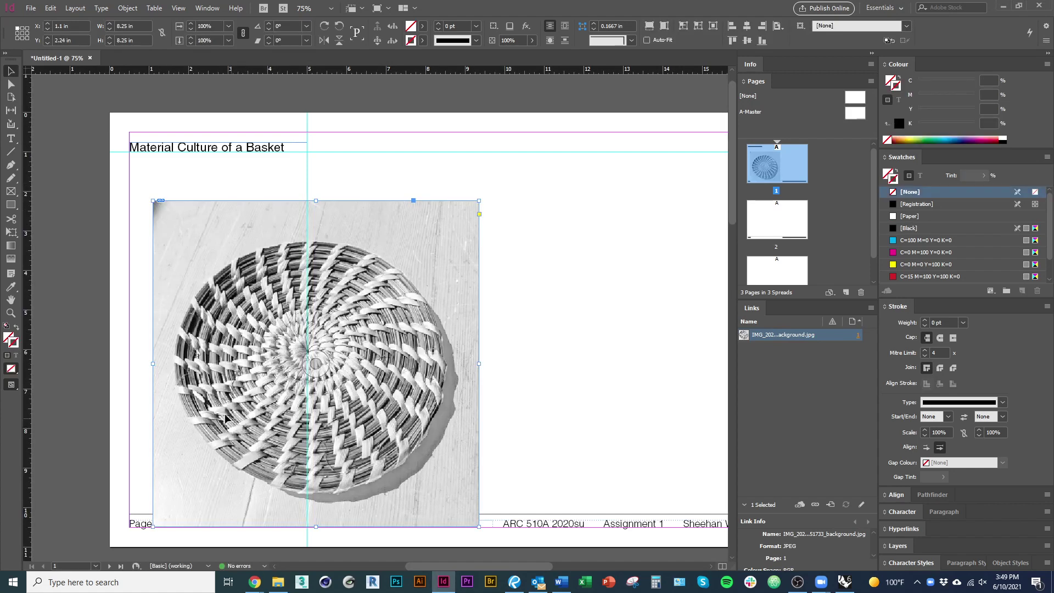
left_click_drag(245, 406, 375, 381)
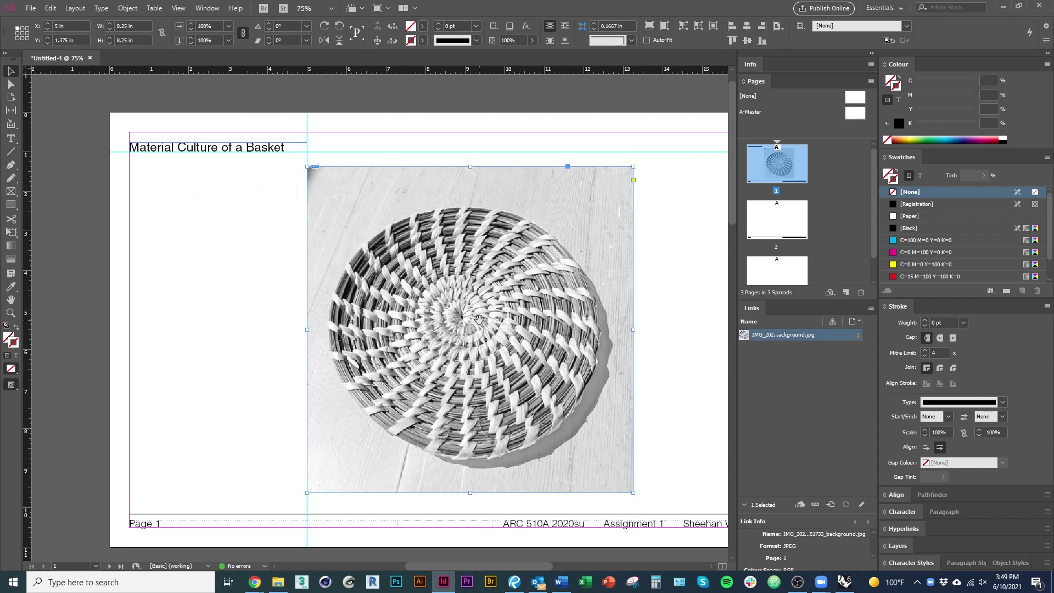
left_click(754, 72)
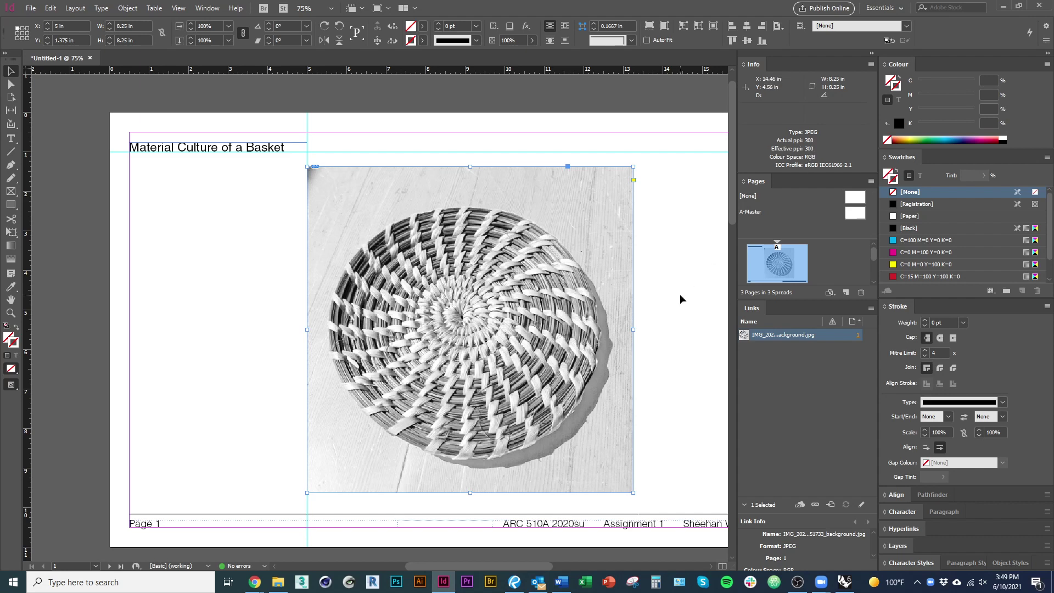
left_click(681, 329)
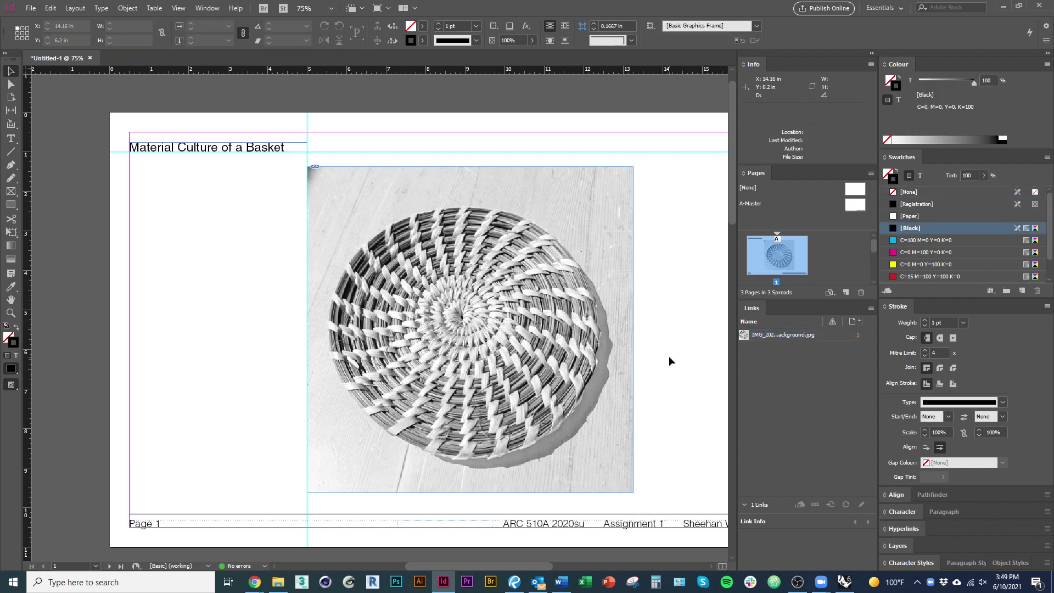
left_click(603, 299)
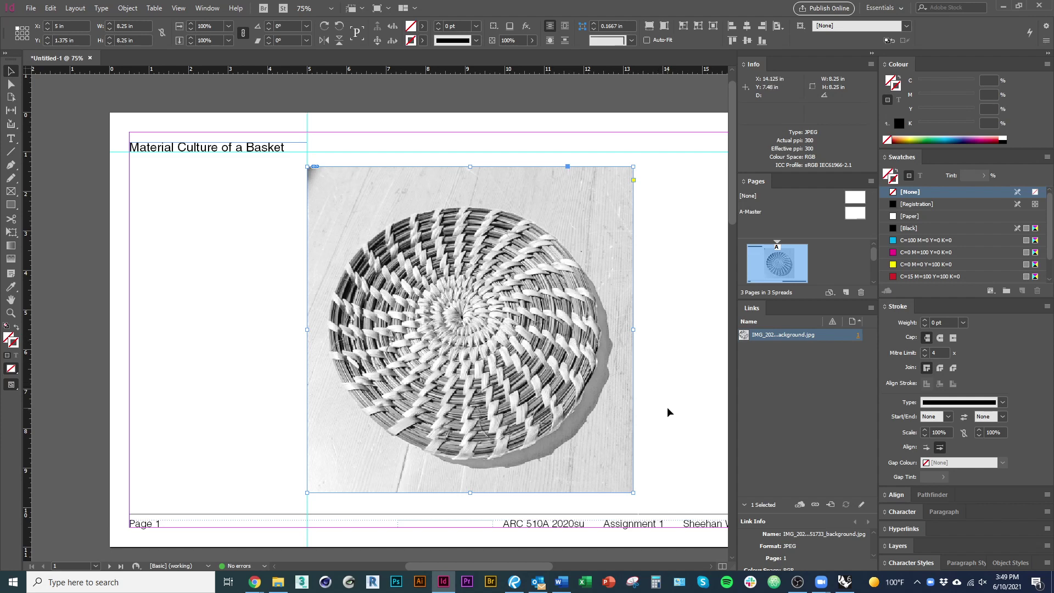
left_click(673, 426)
left_click(620, 351)
Undo the photo's move and placement so it returns to the loaded place cursor
key("ctrl+shift+a")
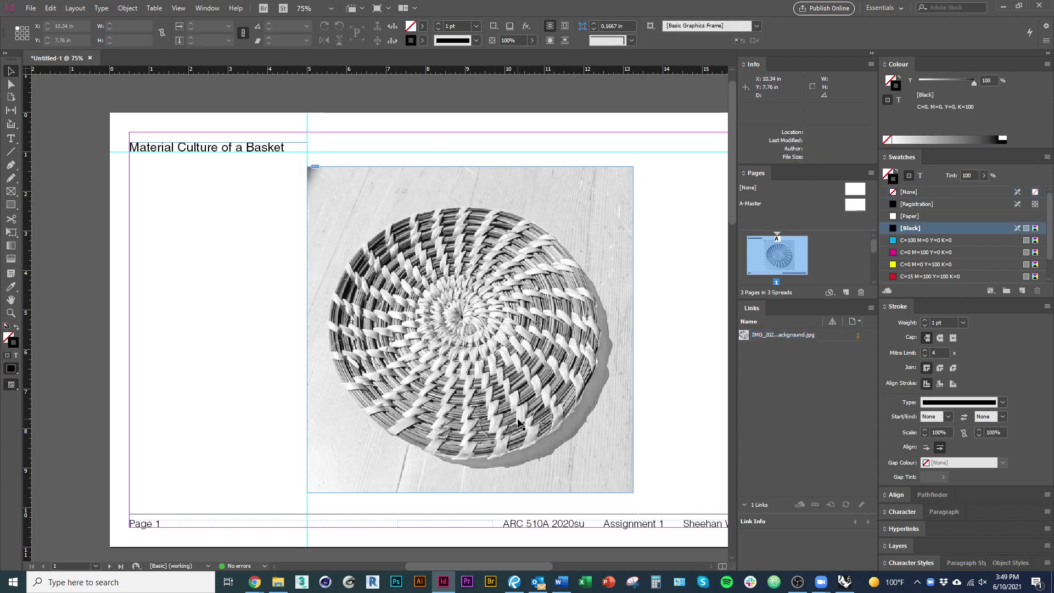
key("ctrl+z")
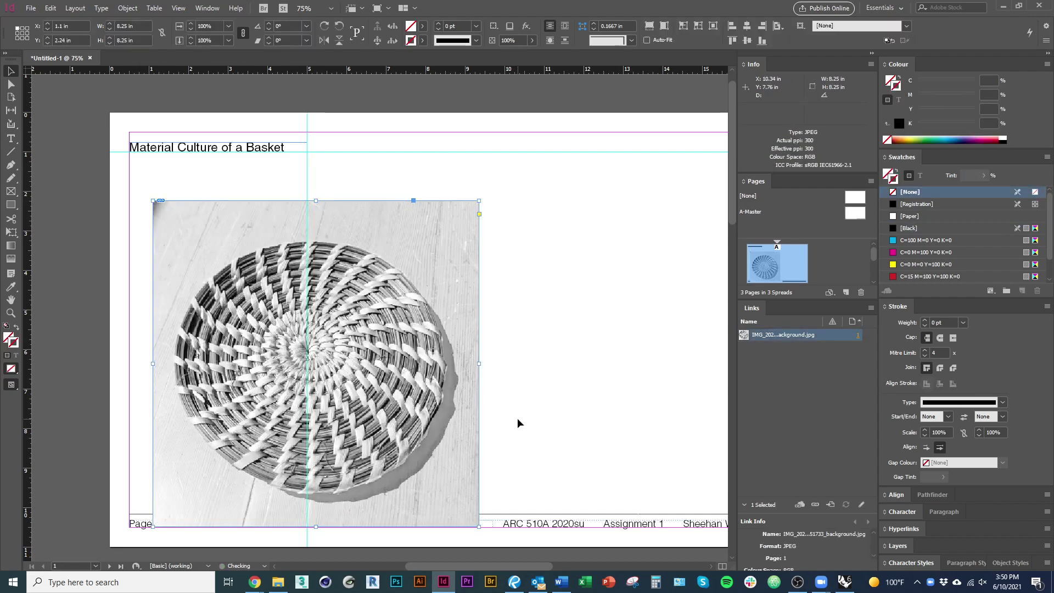
key("ctrl+z")
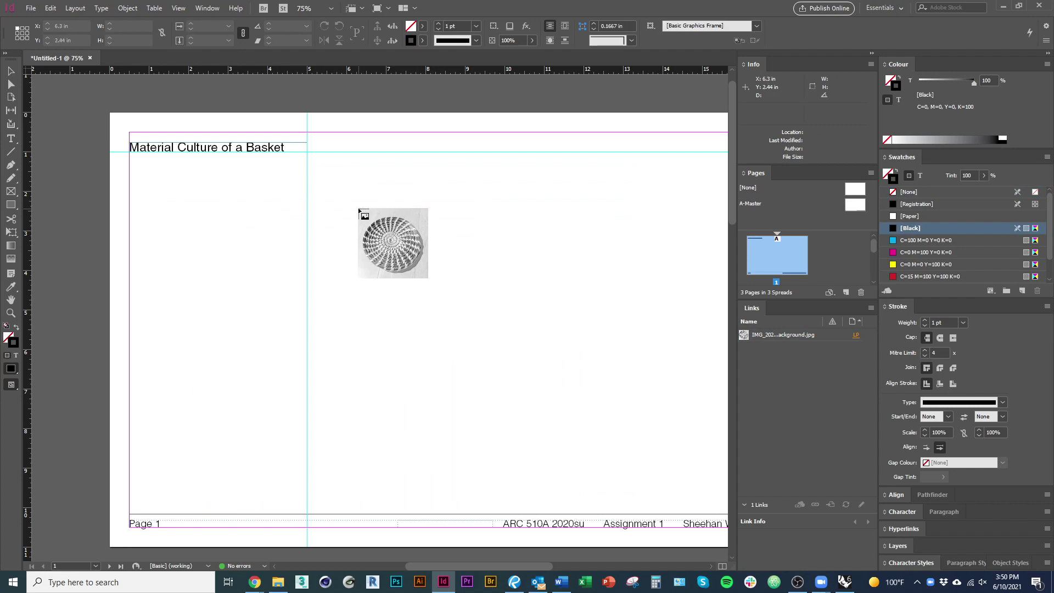
Place the basket photo by dragging out a roughly square frame near the middle of page 1
left_click_drag(332, 186, 550, 404)
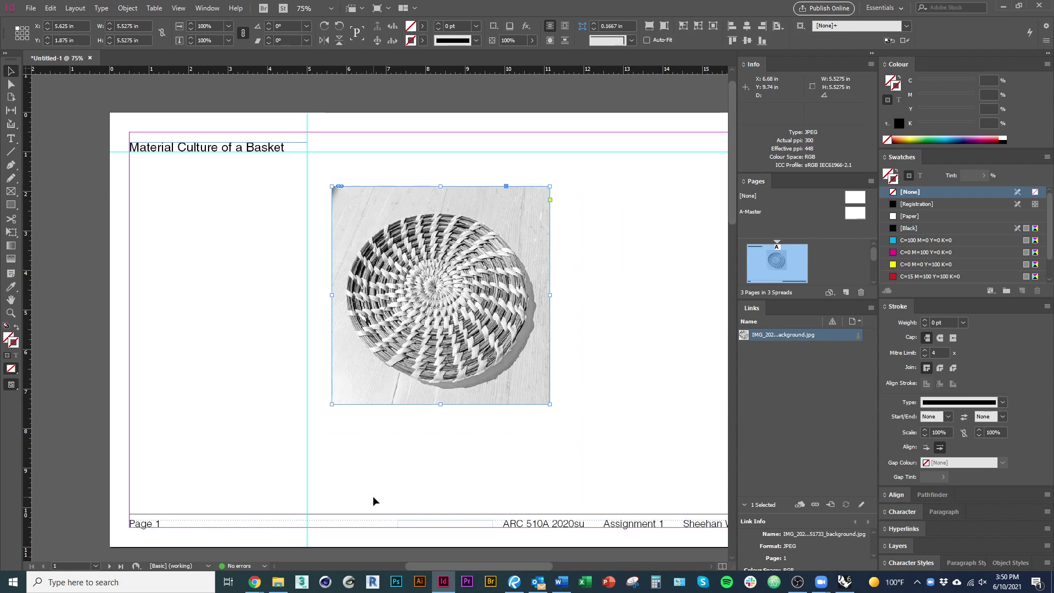
left_click(403, 472)
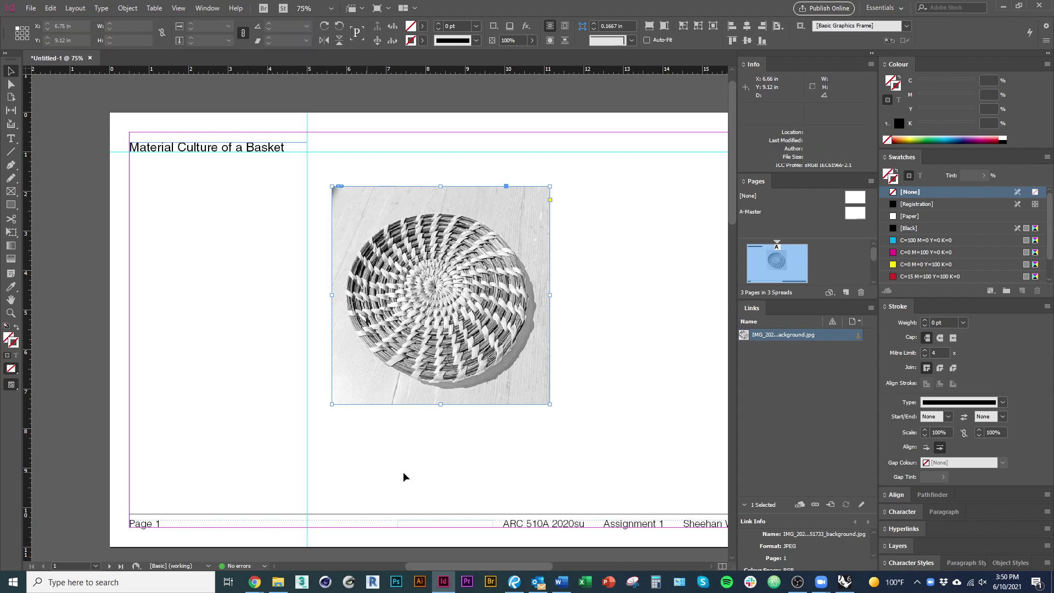
left_click(431, 372)
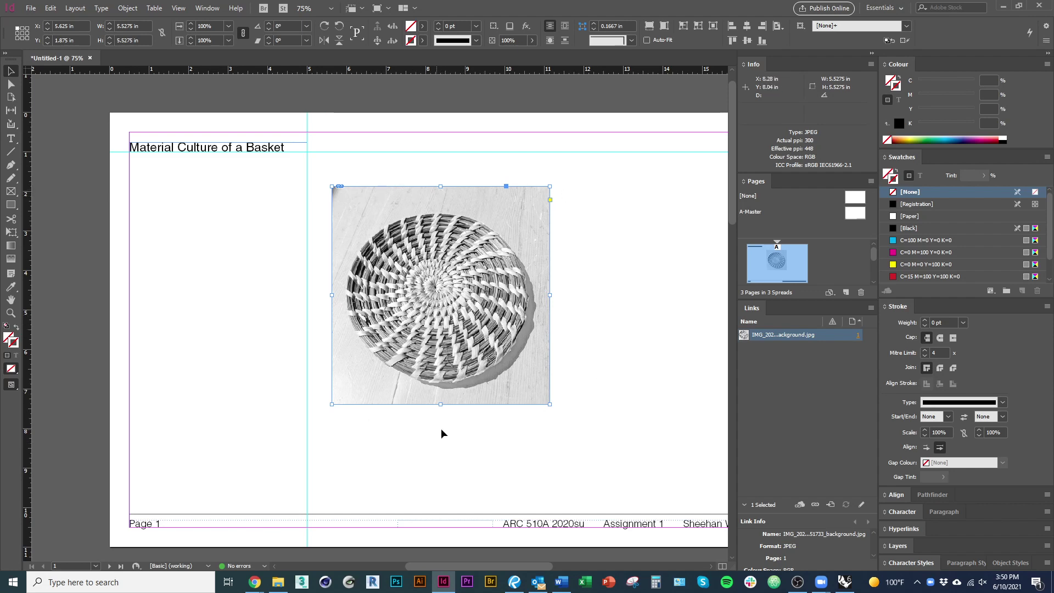
left_click(528, 473)
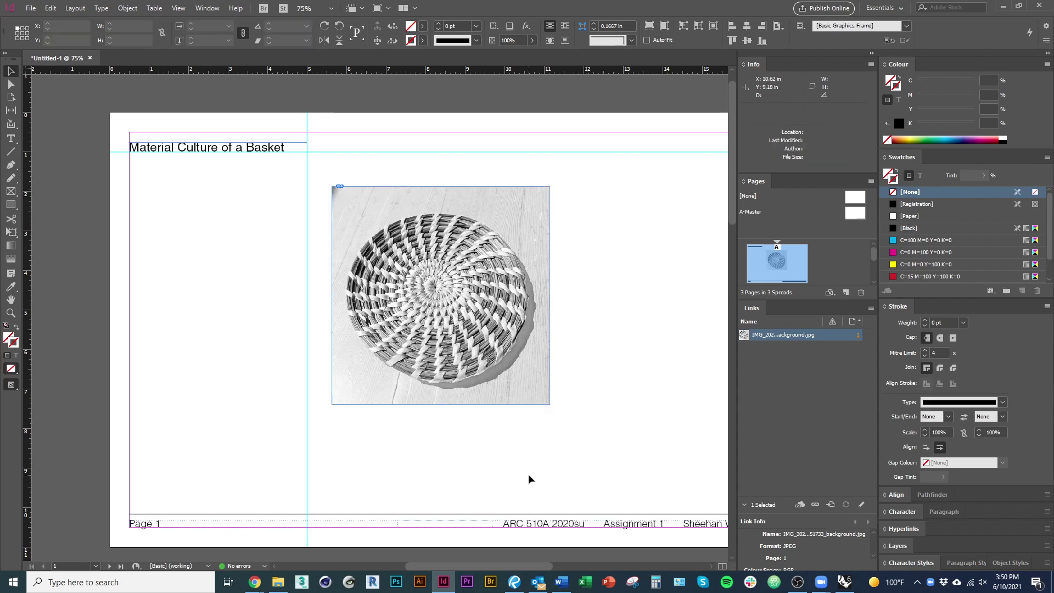
left_click(496, 370)
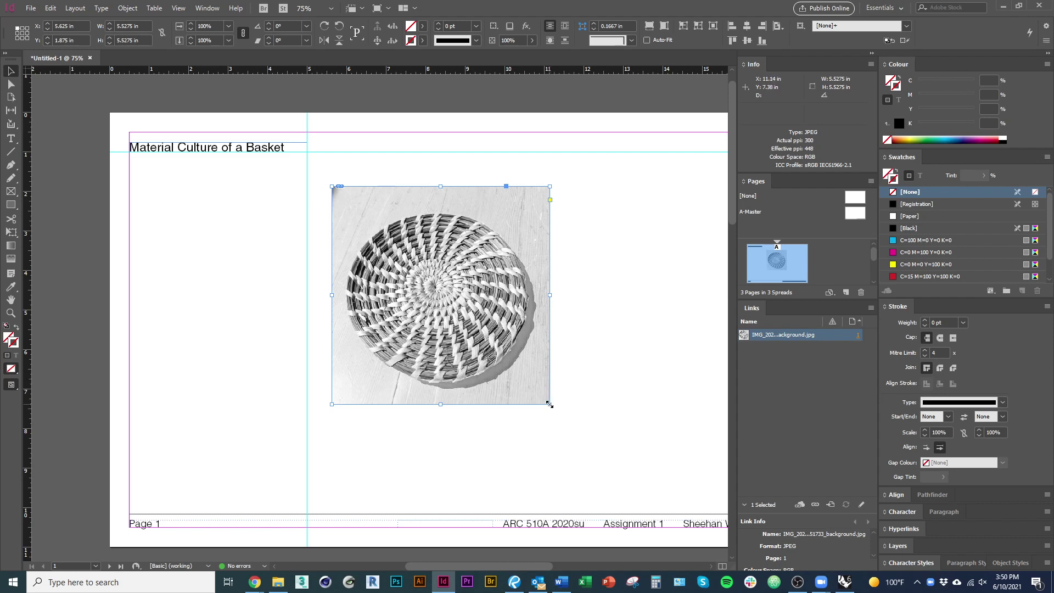
Trim the photo frame at two corners, then fit the frame back to the image content
left_click_drag(549, 404, 540, 393)
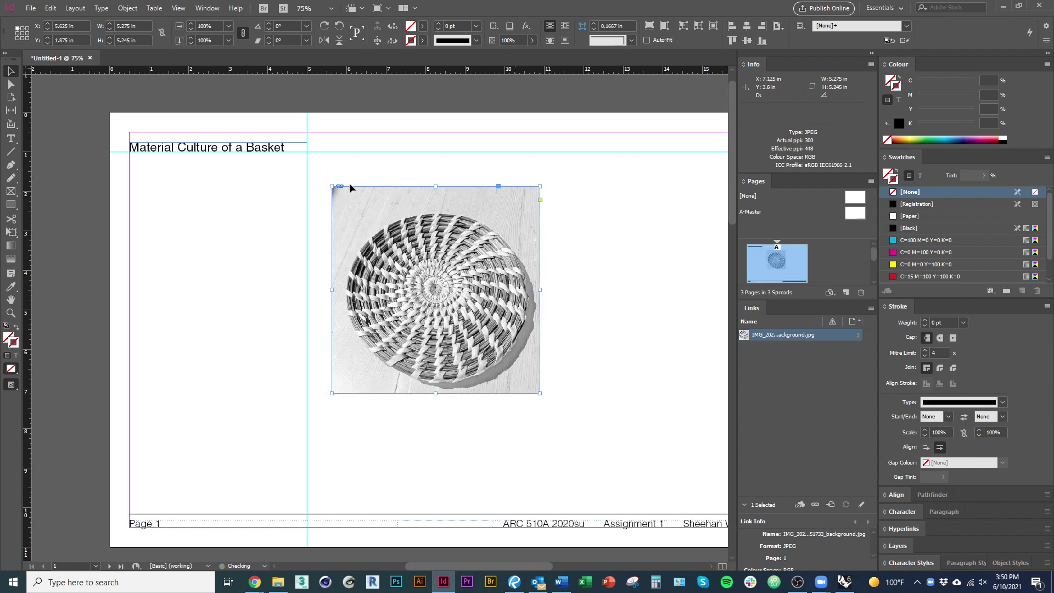
left_click_drag(332, 186, 342, 206)
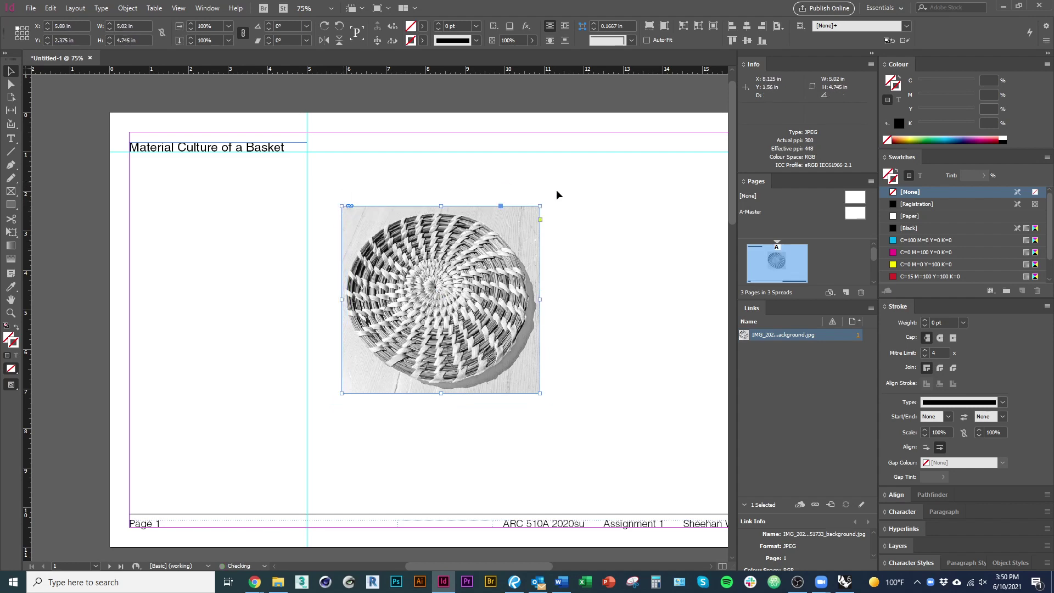
left_click(397, 494)
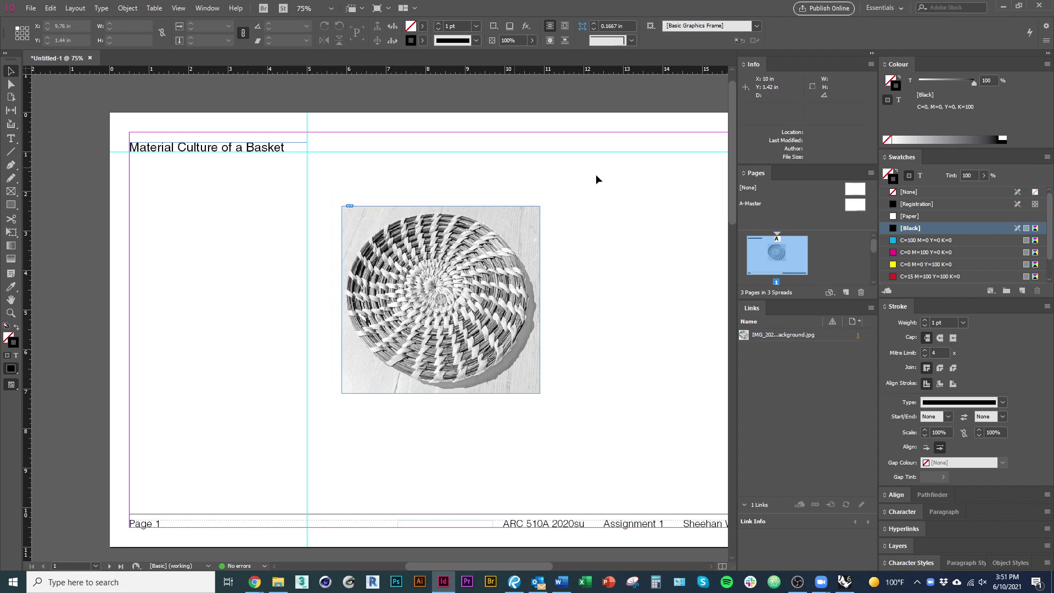
left_click(404, 363)
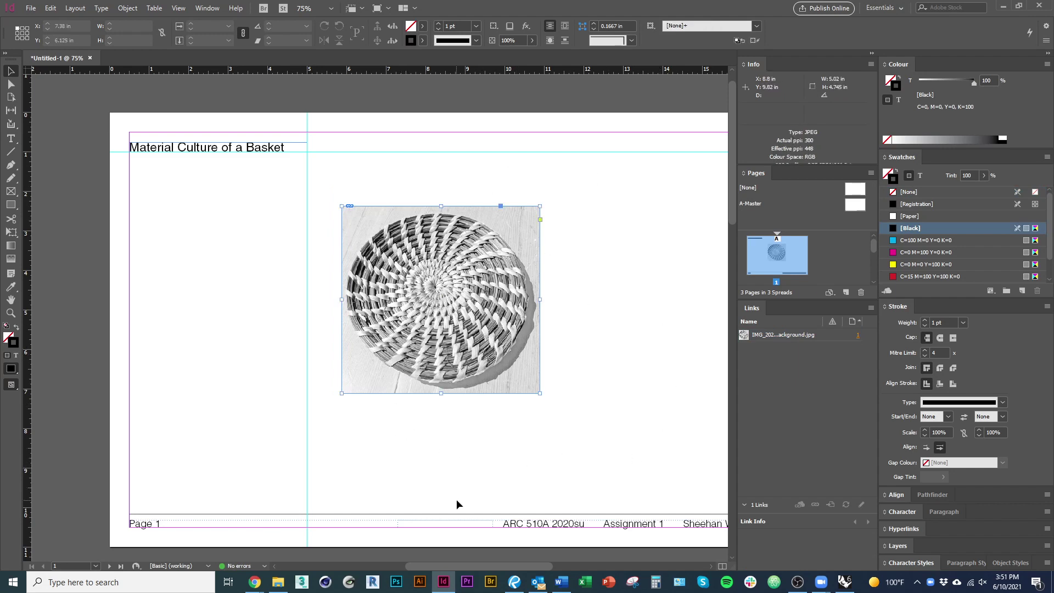
key("ctrl+alt+c")
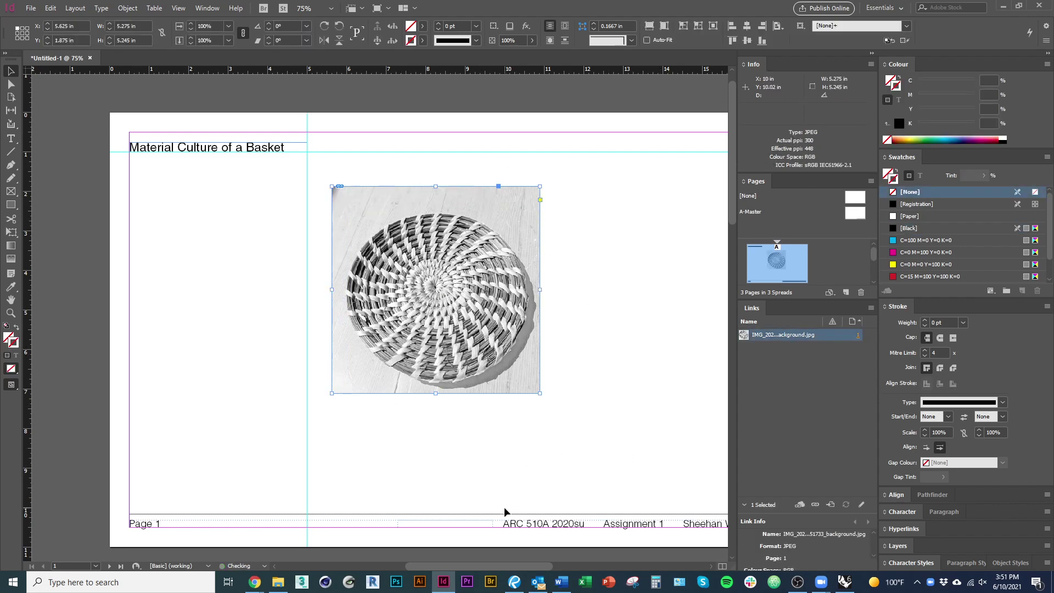
left_click(496, 483)
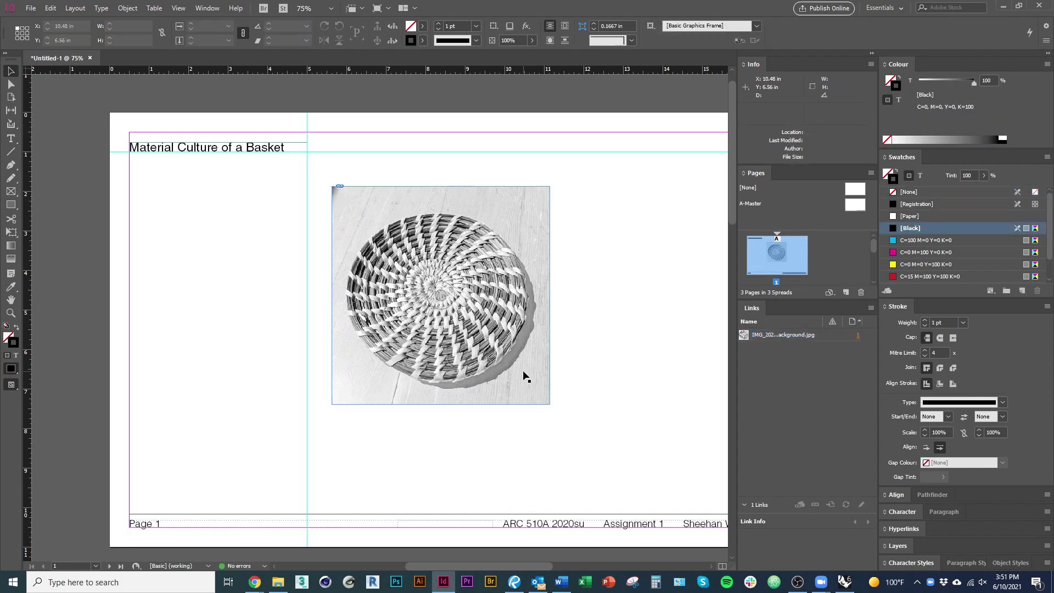
left_click(524, 376)
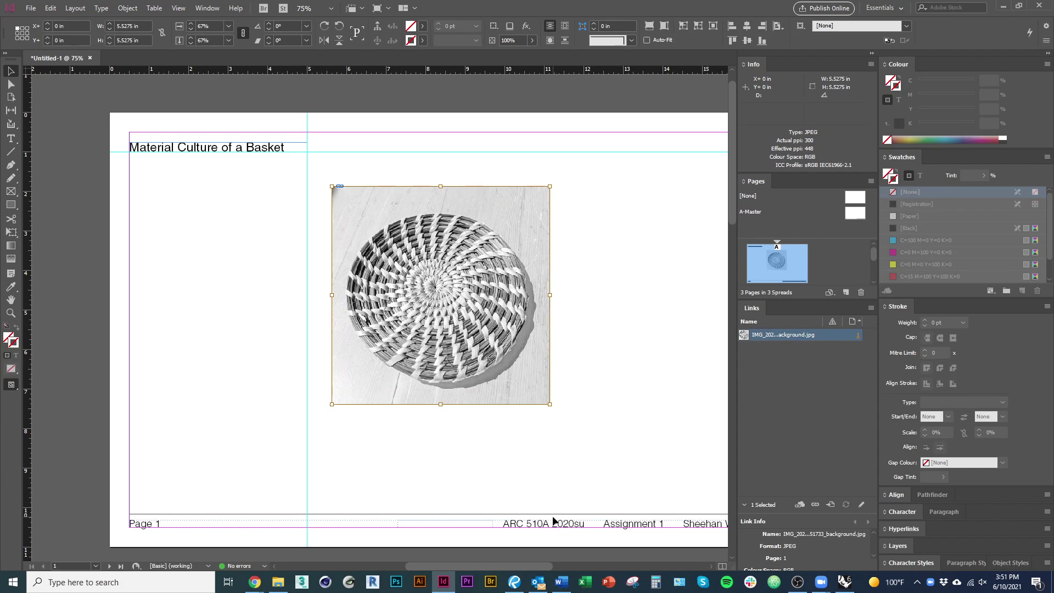
Scale and reposition the basket image inside its 5.5 in square frame, undoing one distorted resize
left_click_drag(549, 403, 576, 437)
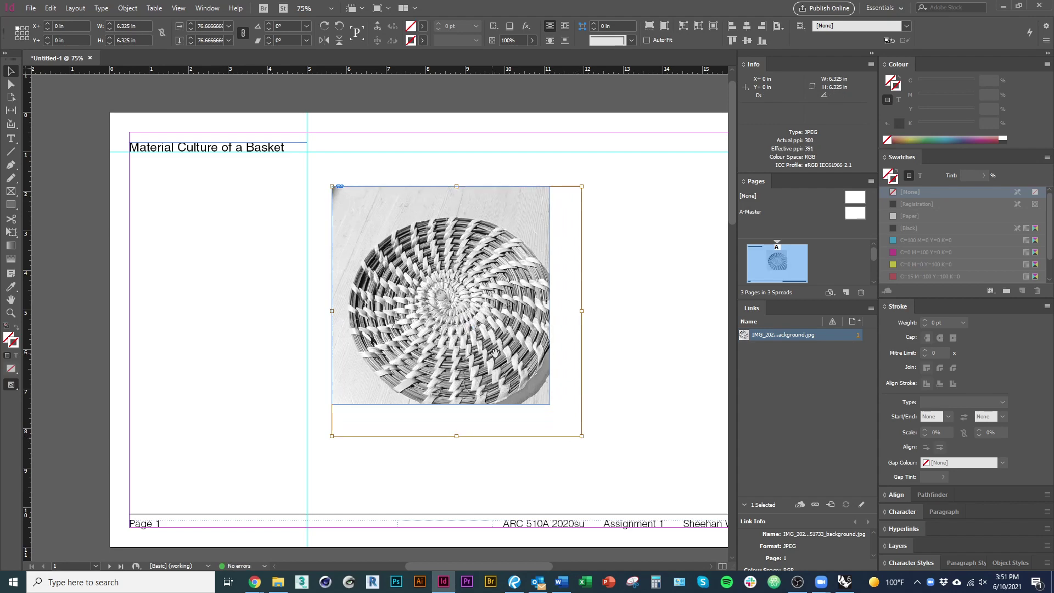
mouse_move(518, 364)
left_mouse_down()
mouse_move(497, 342)
mouse_move(507, 358)
left_mouse_up()
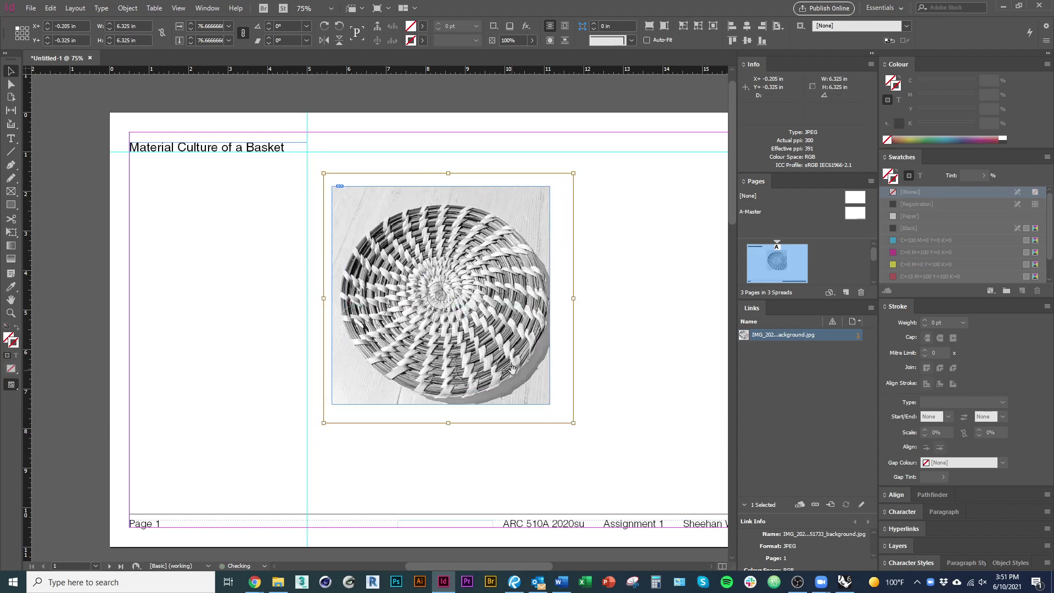
left_click_drag(574, 423, 544, 477)
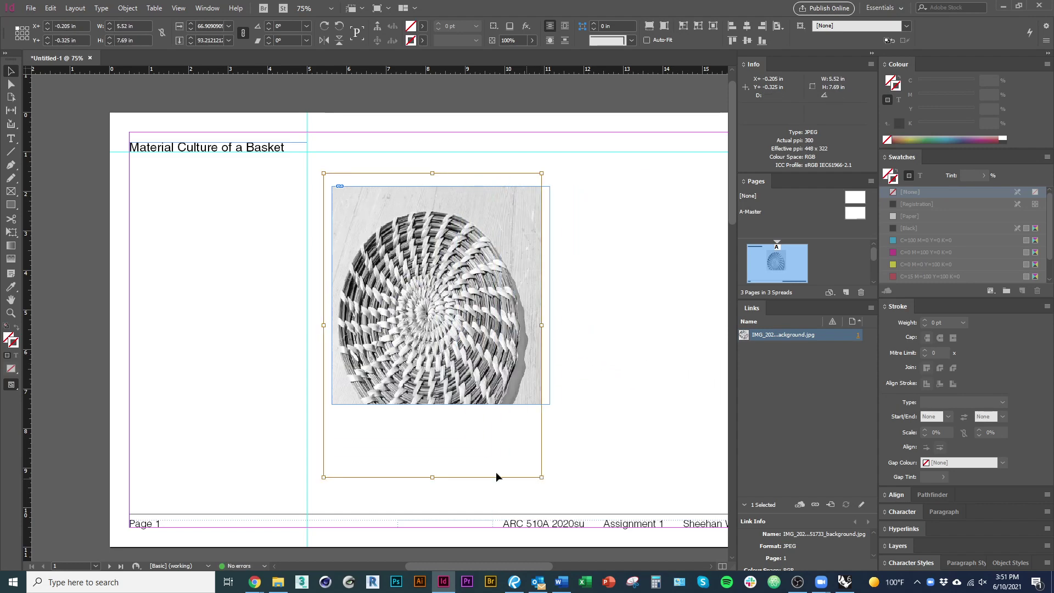
key("ctrl+z")
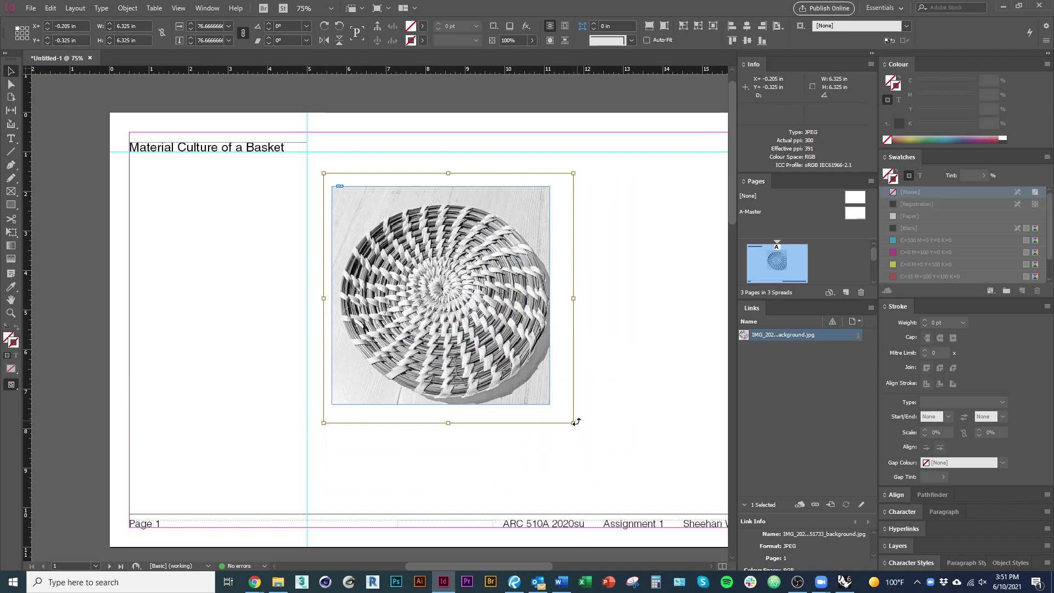
mouse_move(573, 423)
left_mouse_down()
mouse_move(551, 419)
mouse_move(434, 307)
mouse_move(460, 308)
mouse_move(570, 417)
left_mouse_up()
left_click(555, 484)
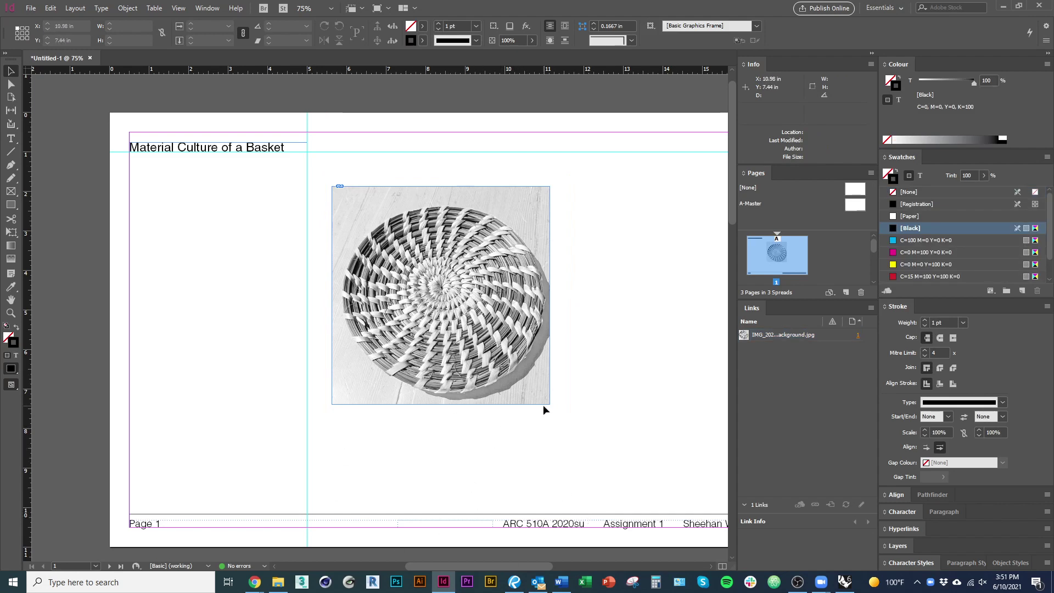
Move the basket photo slightly down and to the right on page 1
left_click_drag(531, 392, 543, 466)
left_click(543, 466)
left_click_drag(507, 379, 528, 403)
left_click(574, 463)
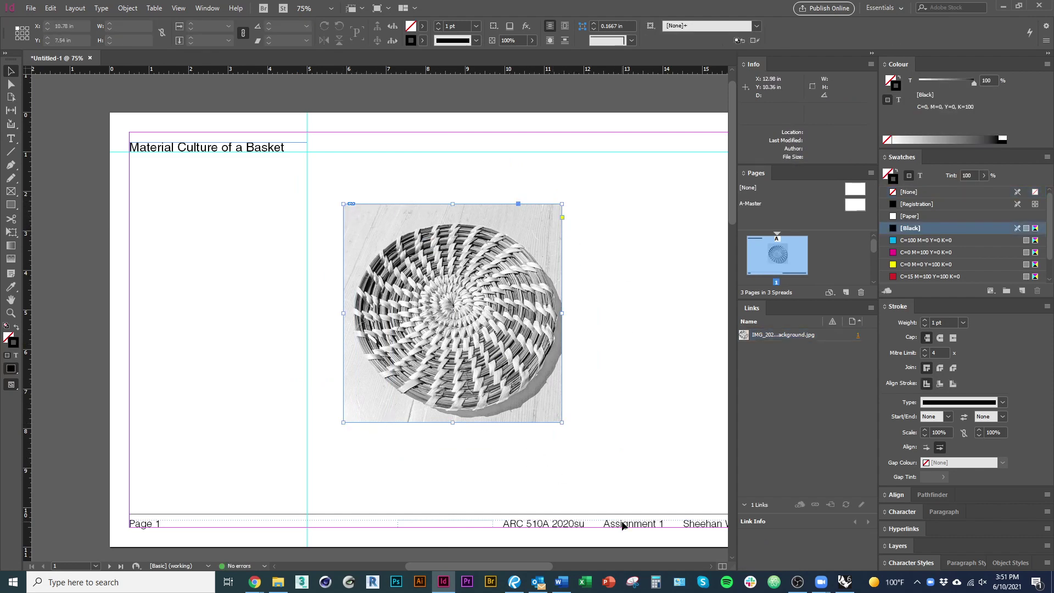
Enlarge the basket photo to about 7 inches square, adjust its image, then remove it
key("ctrl+a")
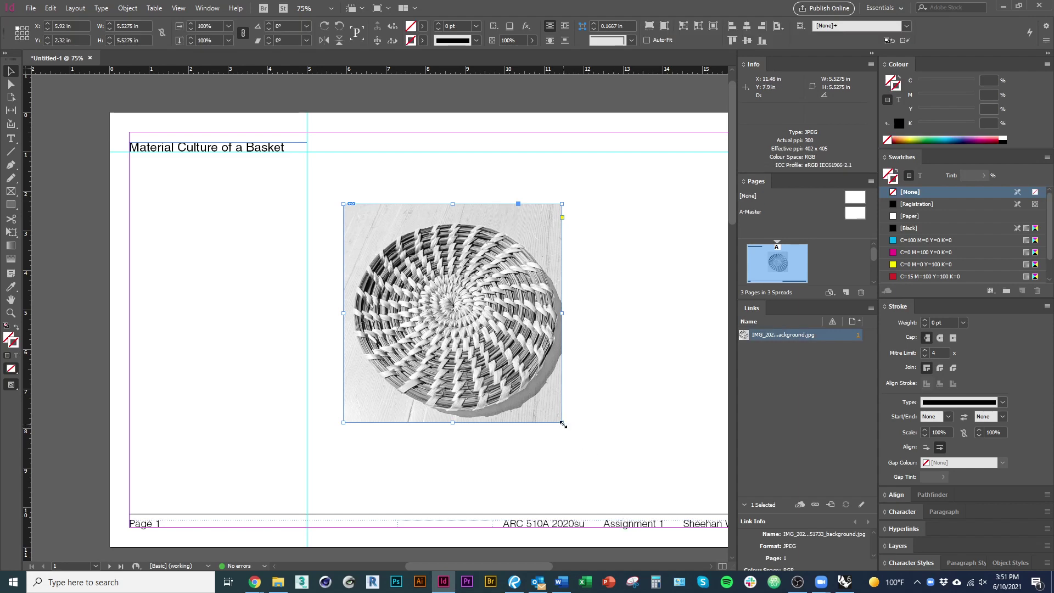
left_click_drag(562, 423, 619, 479)
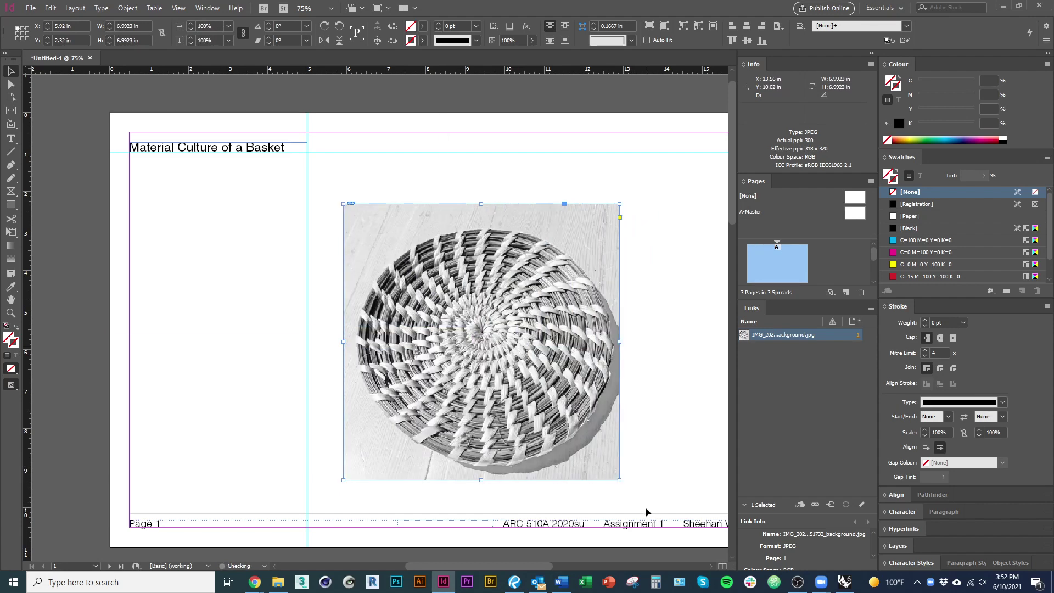
left_click(620, 482)
mouse_move(562, 412)
left_mouse_down()
mouse_move(531, 371)
mouse_move(540, 379)
mouse_move(453, 389)
mouse_move(545, 422)
mouse_move(571, 418)
left_mouse_up()
left_click(650, 478)
key("ctrl+z")
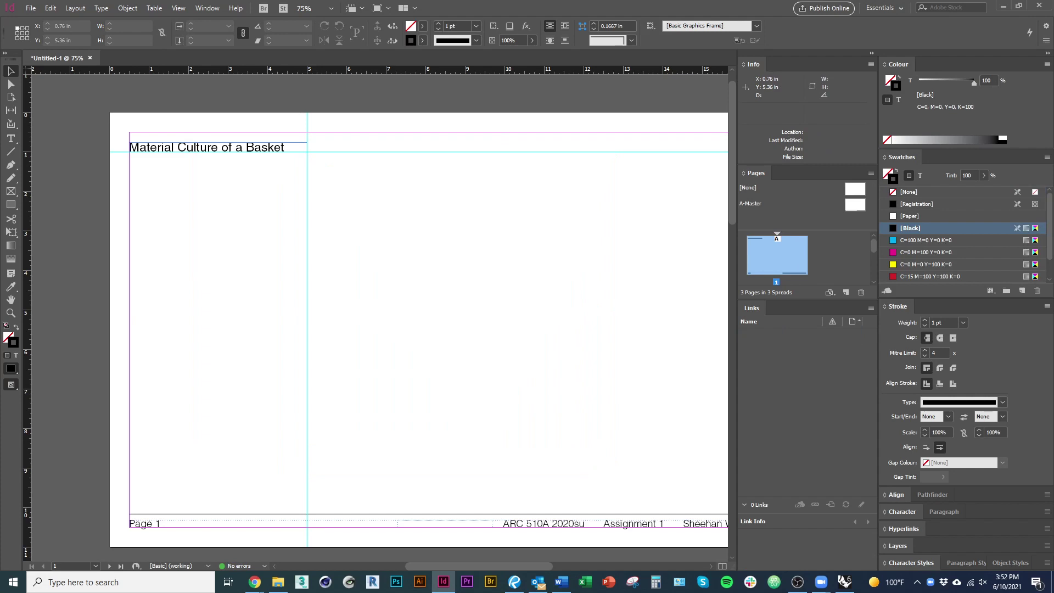
Glance at File Explorer twice, then return to InDesign's File menu to import a photo
key("alt+Tab")
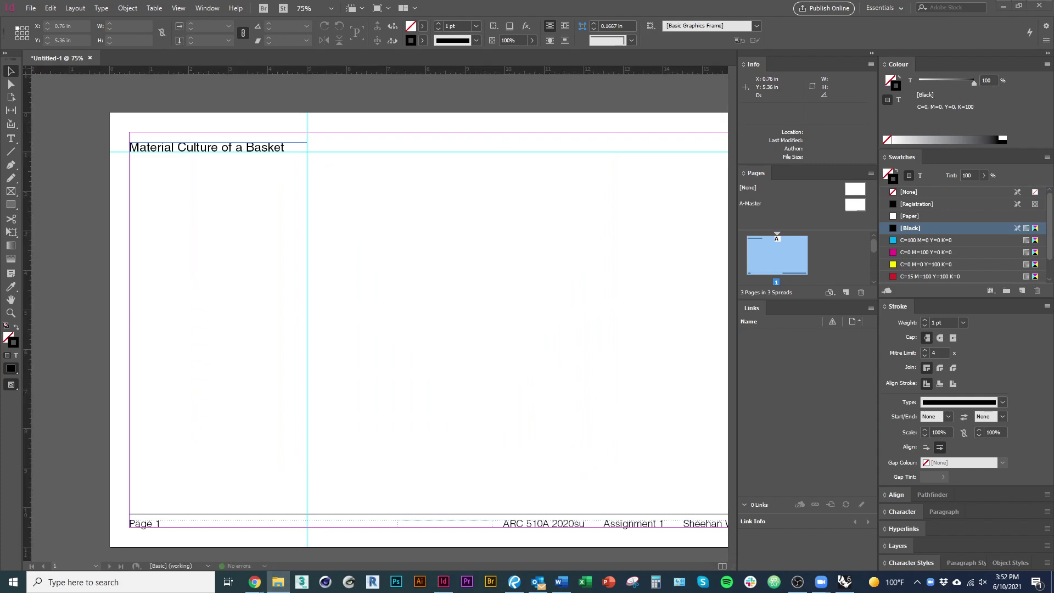
key("alt+Tab")
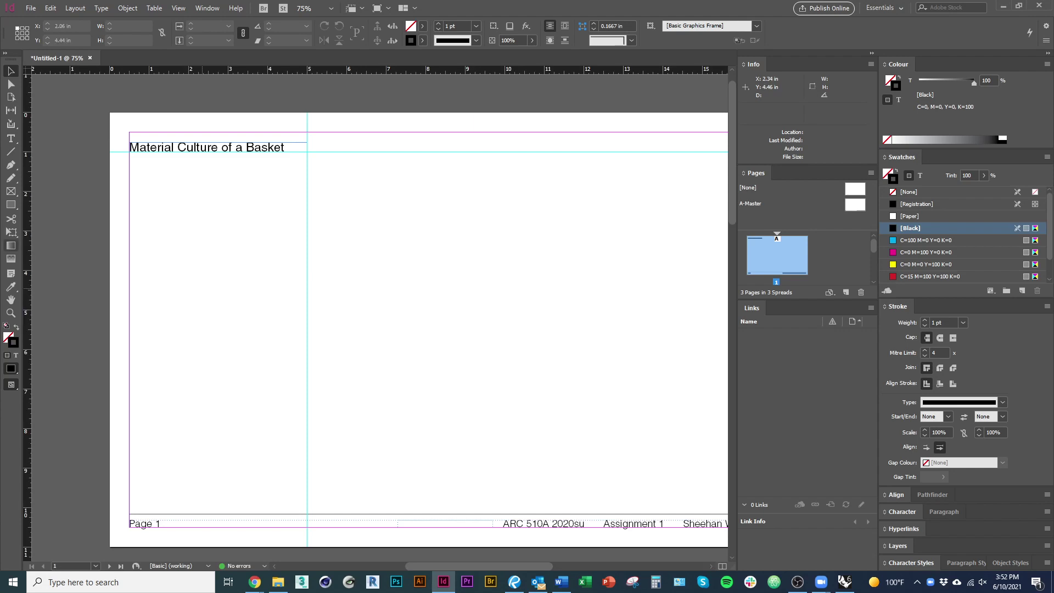
key("alt+Tab")
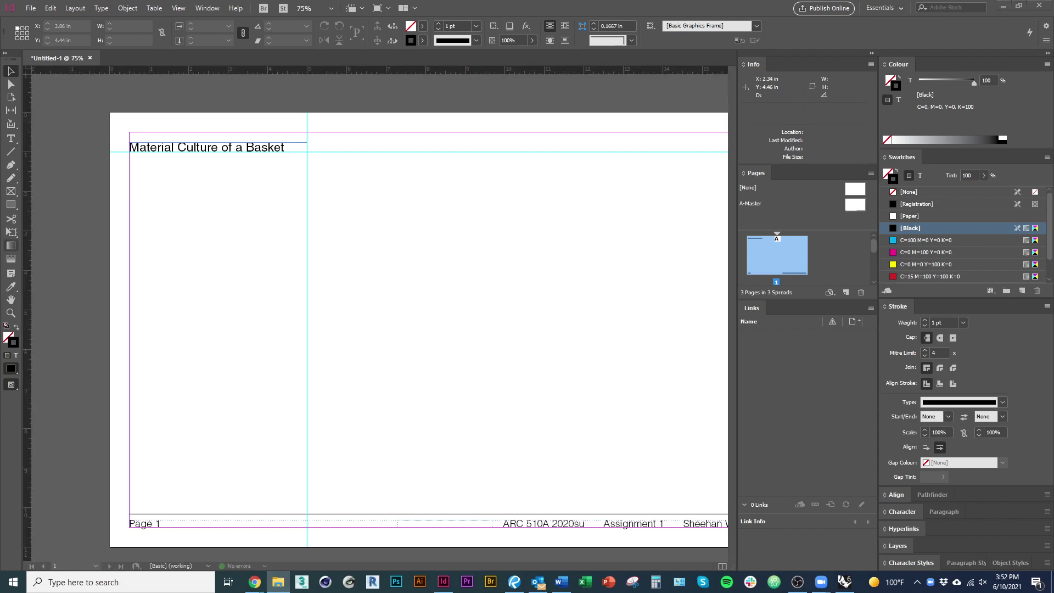
key("alt+Tab")
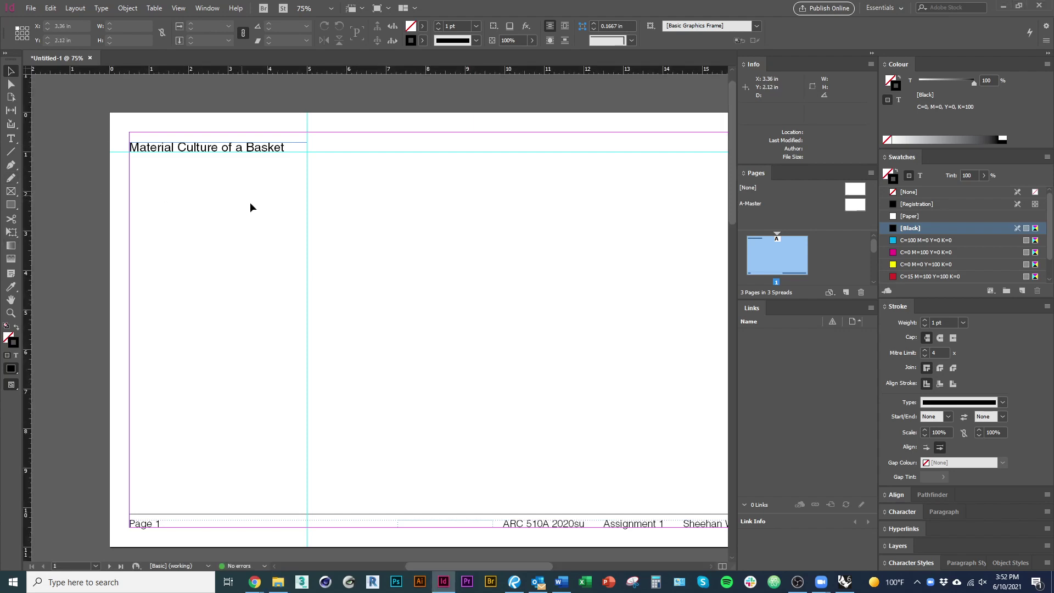
left_click(31, 7)
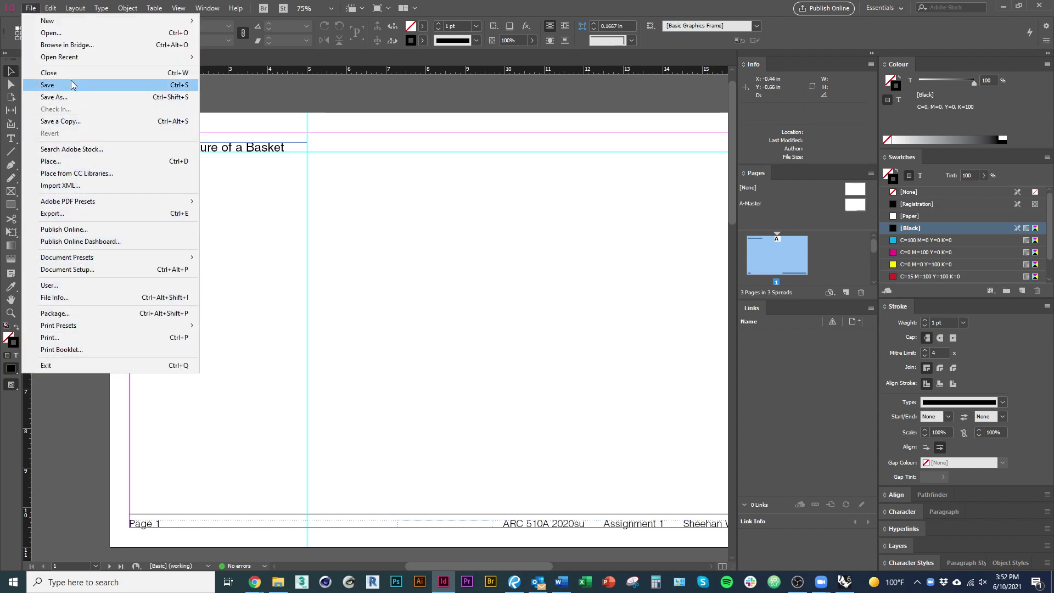
left_click(71, 161)
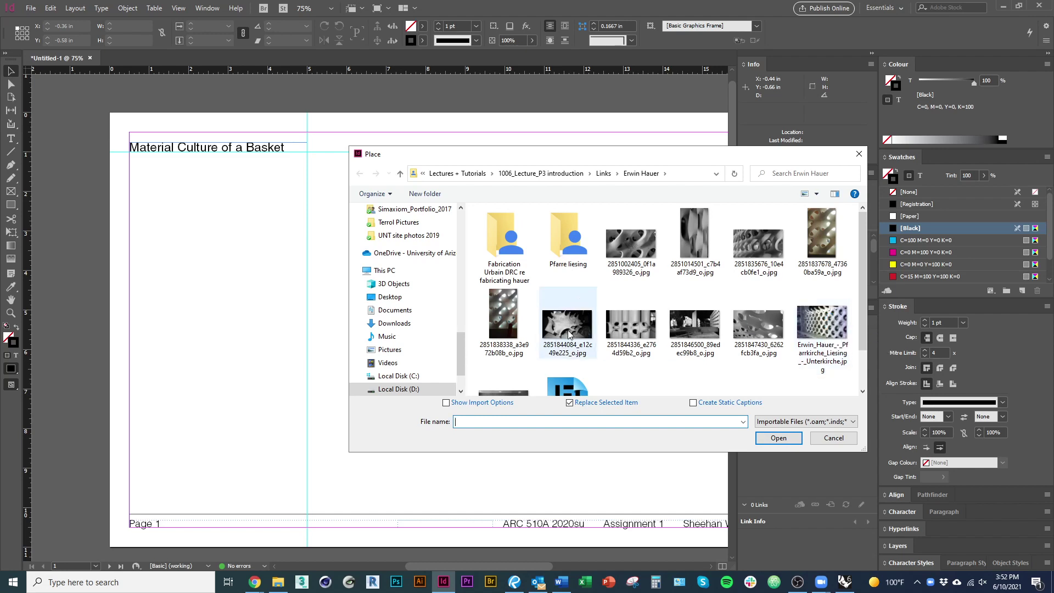
left_click(631, 243)
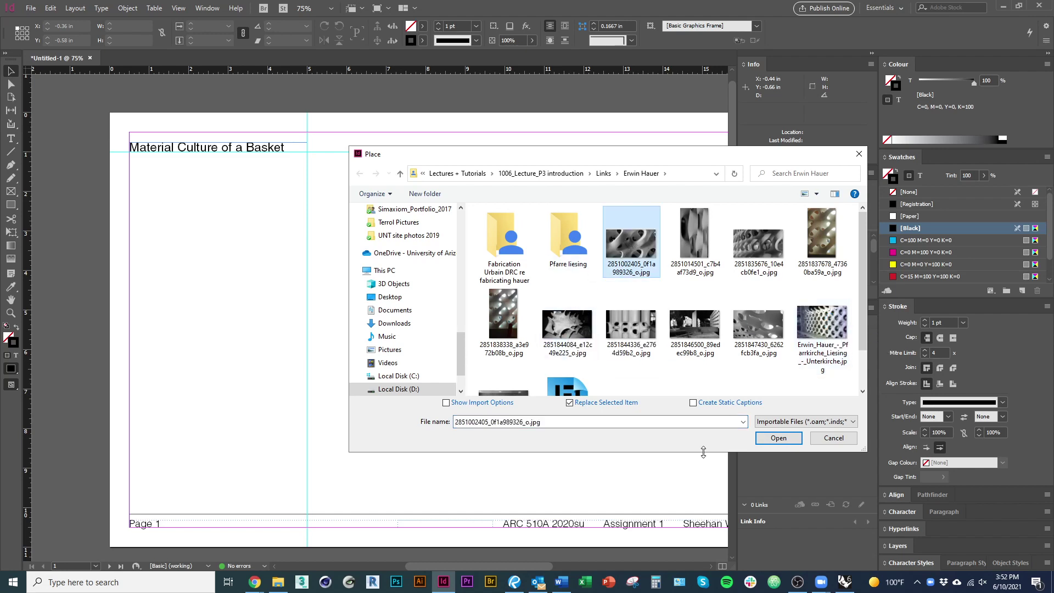
left_click(779, 437)
left_click(433, 237)
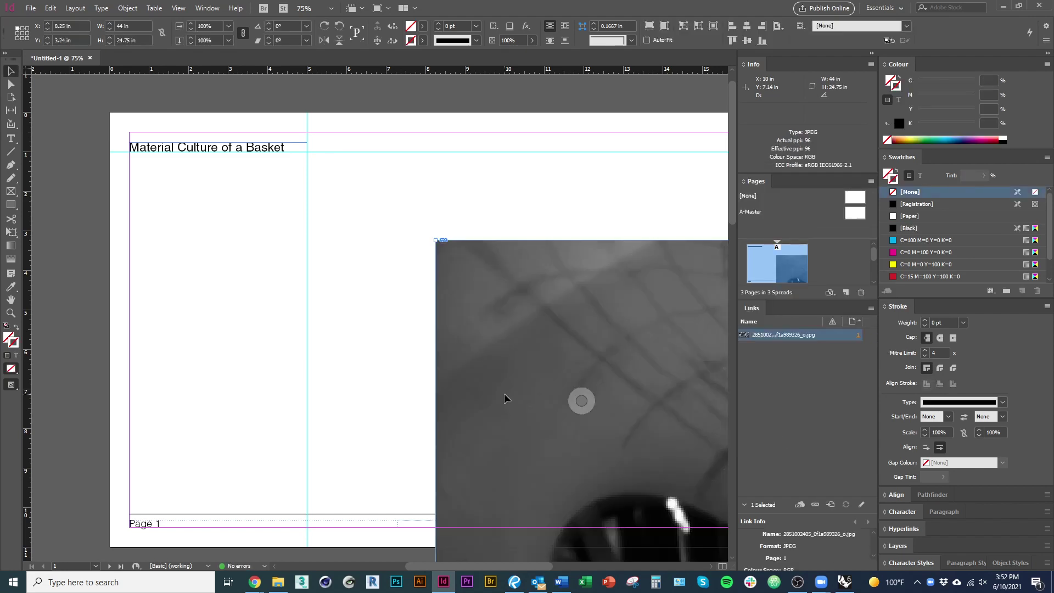
left_click_drag(503, 393, 408, 344)
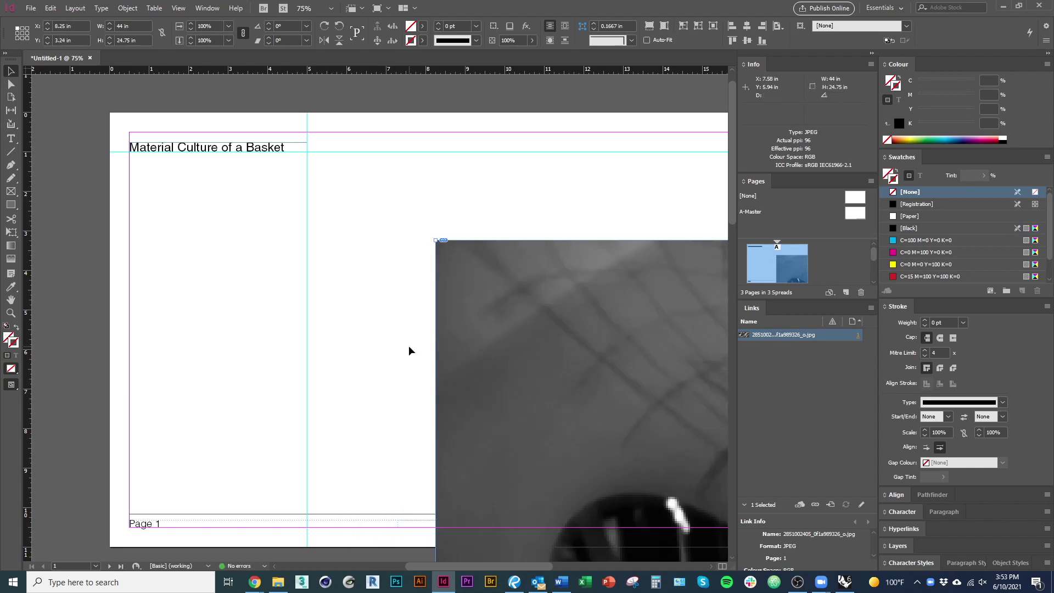
key("Delete")
key("ctrl+z")
key("Escape")
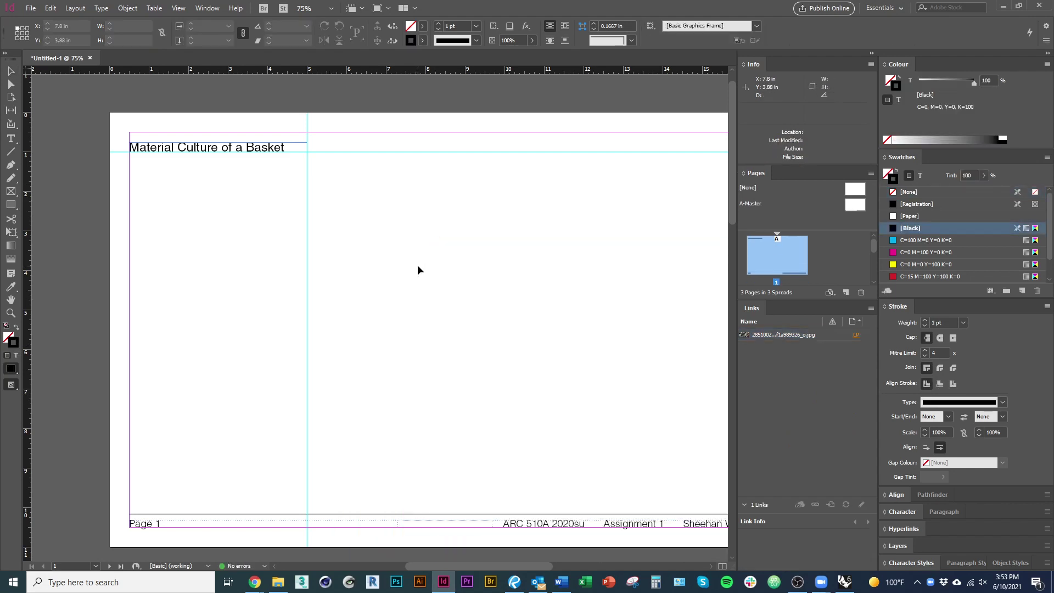
Select six fabrication JPEGs in the Place dialog and load them into the place cursor
left_click(30, 8)
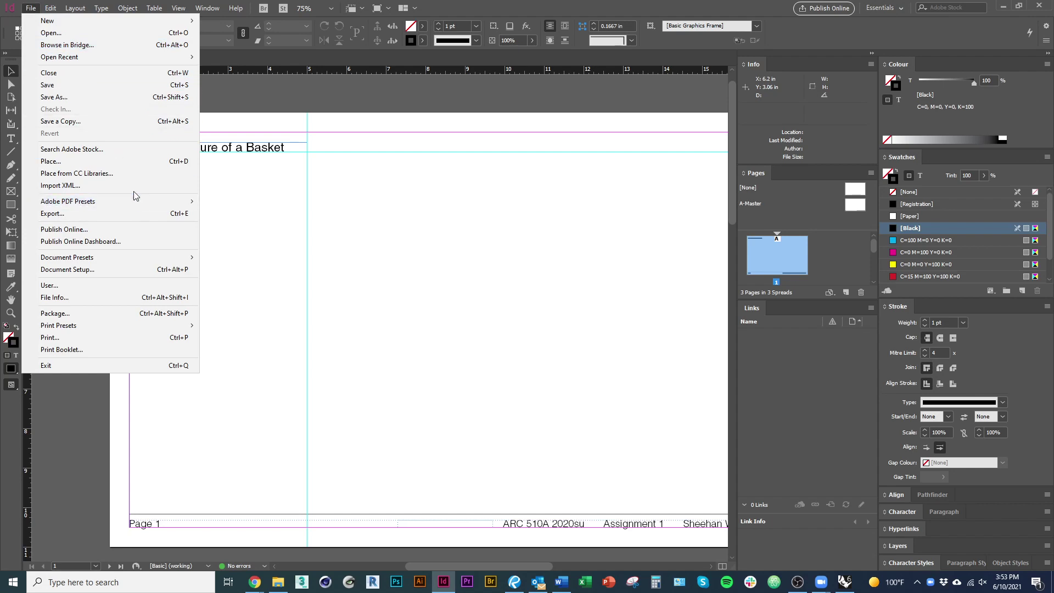
key("Escape")
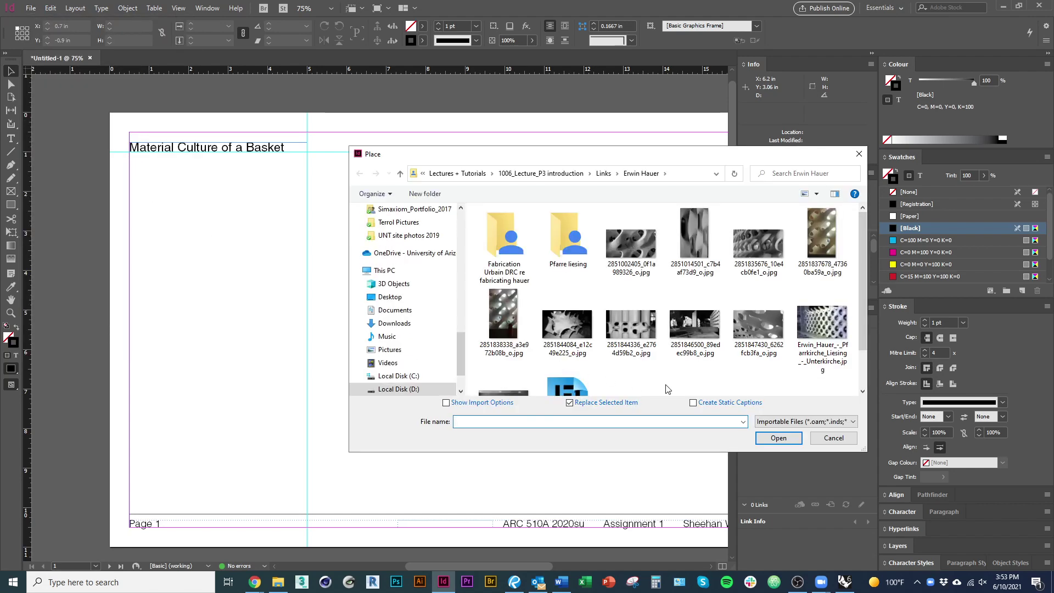
left_click(703, 336)
left_click(631, 324, "ctrl")
left_click(631, 241, "ctrl")
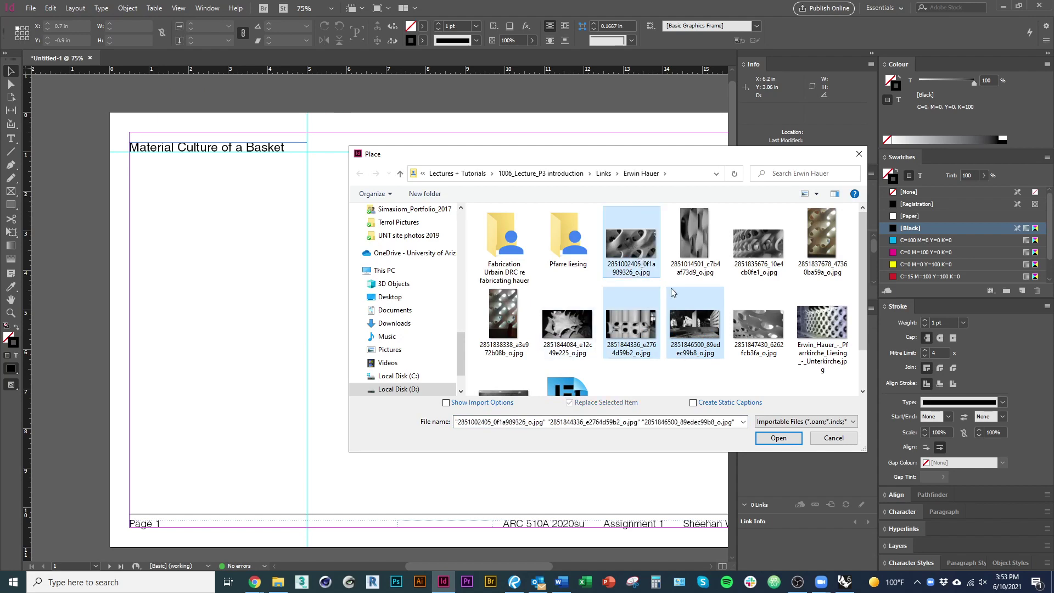
left_click(567, 330, "ctrl")
left_click(758, 241, "ctrl")
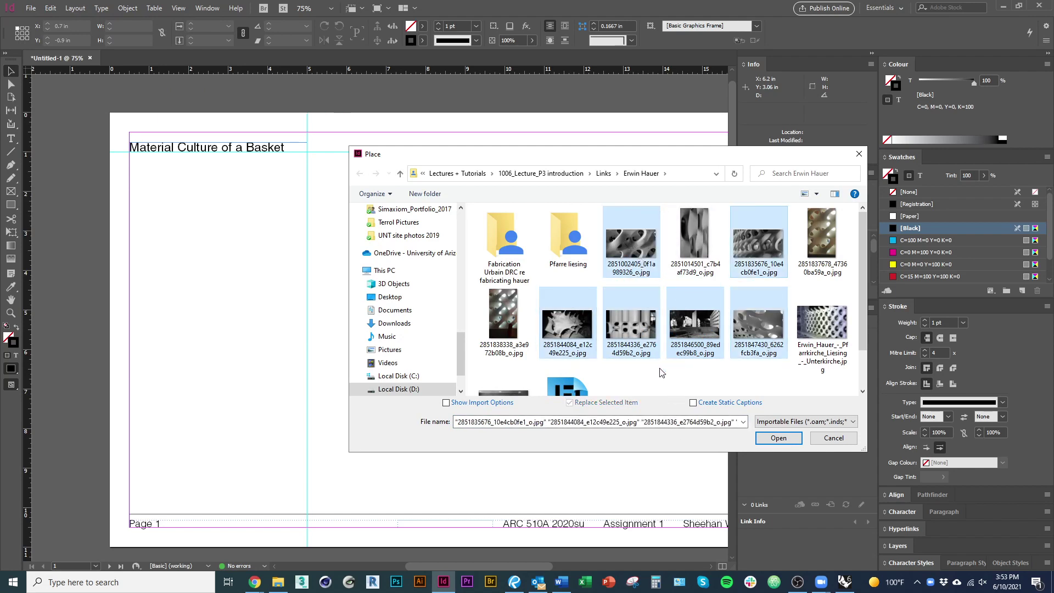
left_click(779, 438)
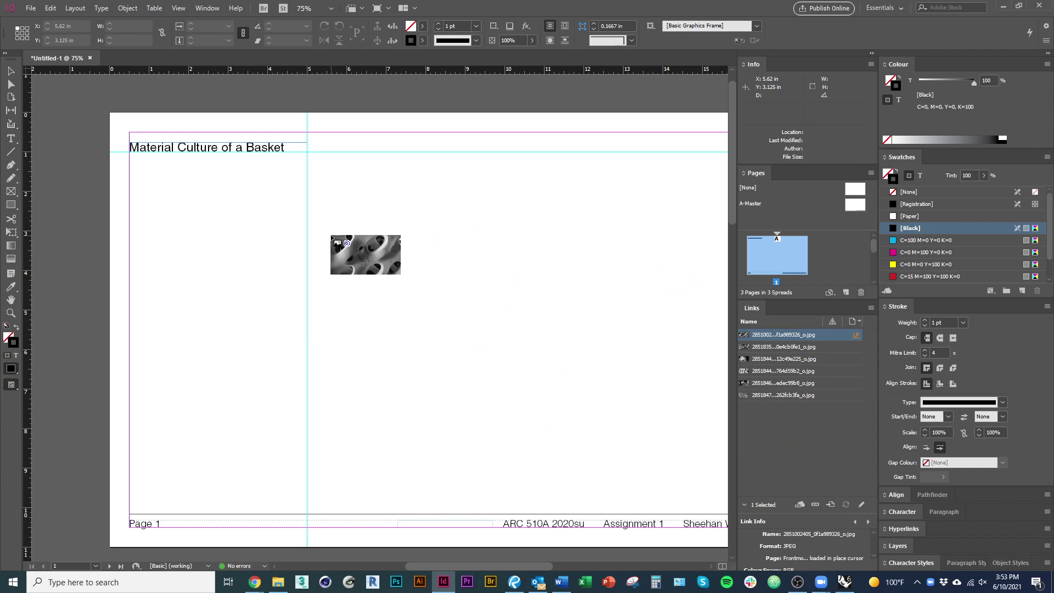
Draw two test frames for the loaded photos, then undo them so the photos stay loaded
left_click_drag(144, 164, 301, 258)
left_click_drag(334, 181, 489, 296)
key("Escape")
key("ctrl+z")
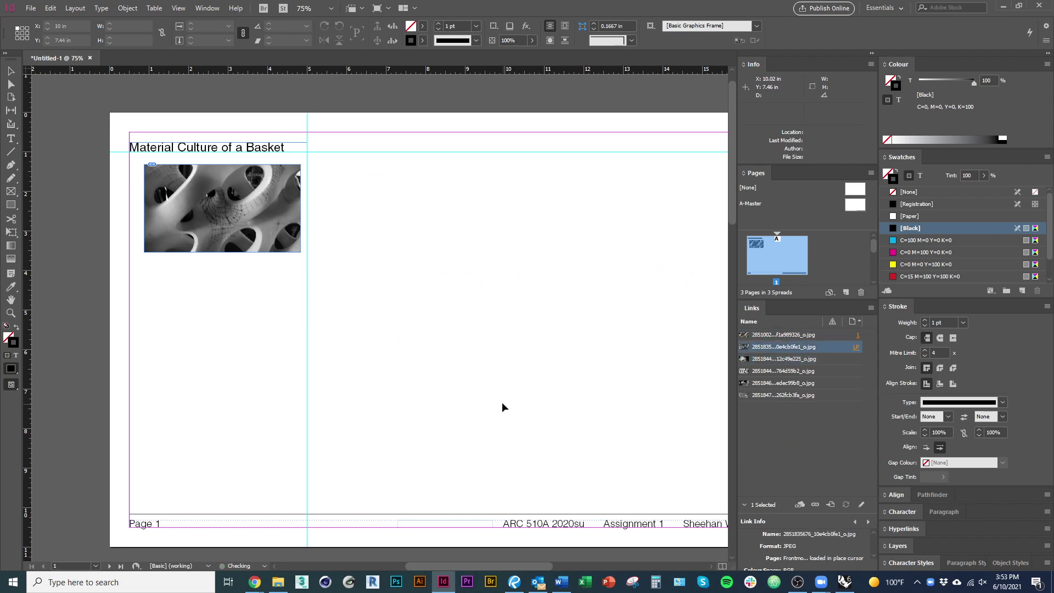
key("ctrl+z")
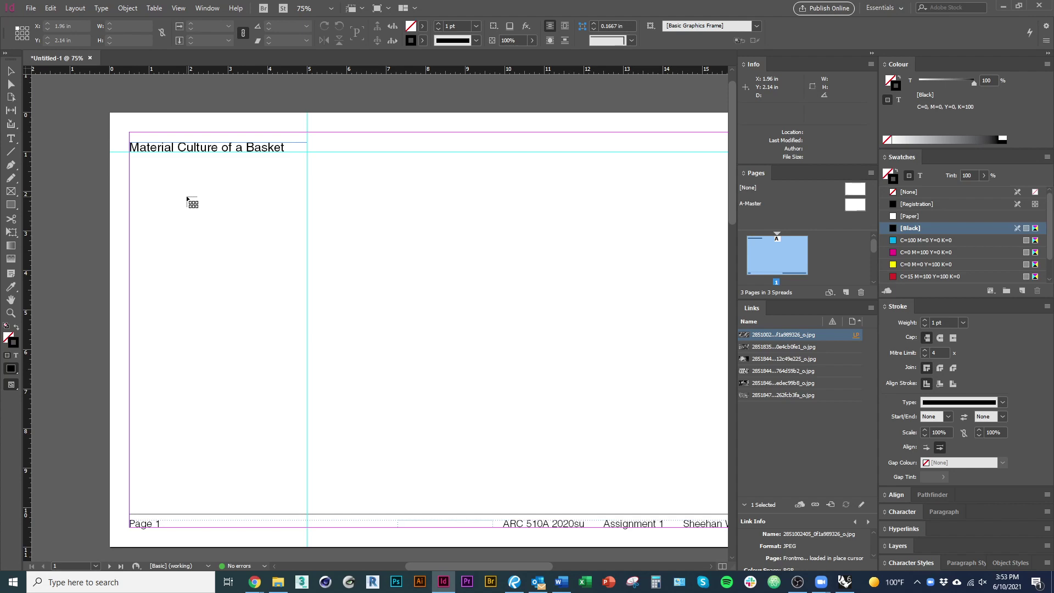
Place all six loaded photos as a two-row, three-column grid below the title
left_click_drag(171, 187, 686, 505)
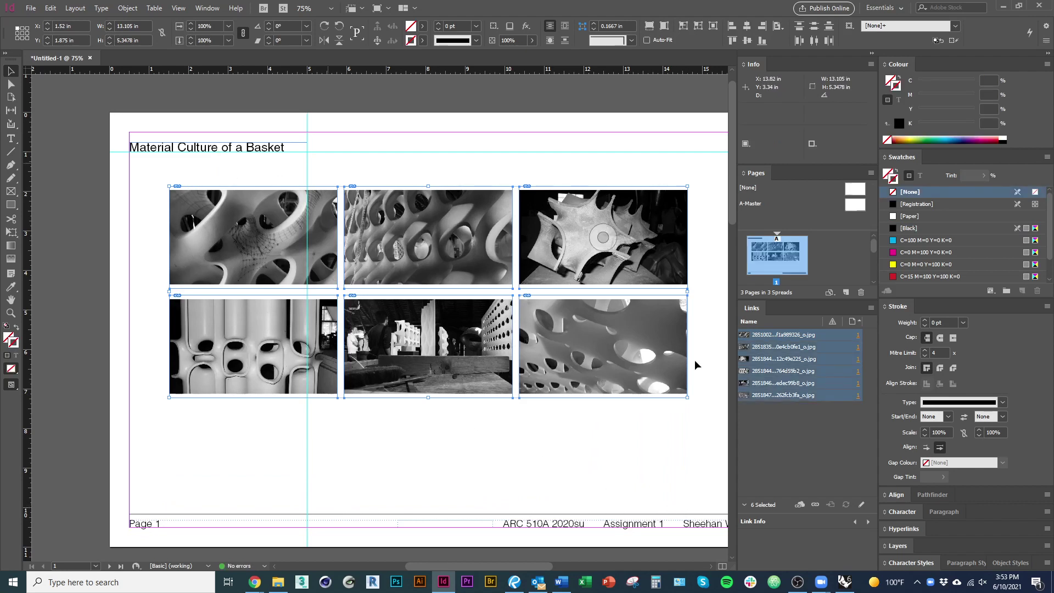
left_click(504, 470)
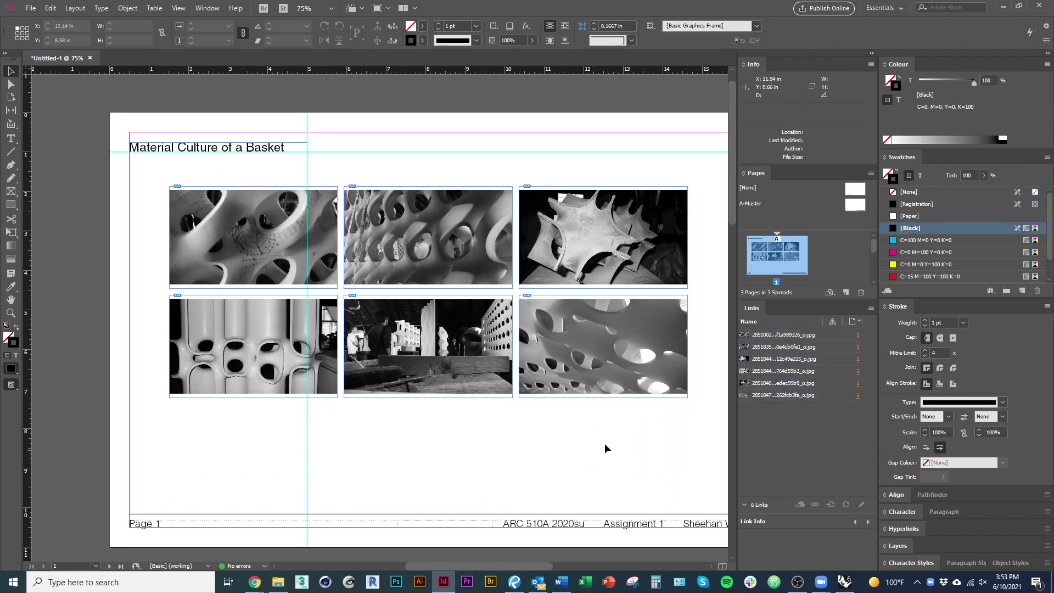
scroll(557, 357, "up", 1)
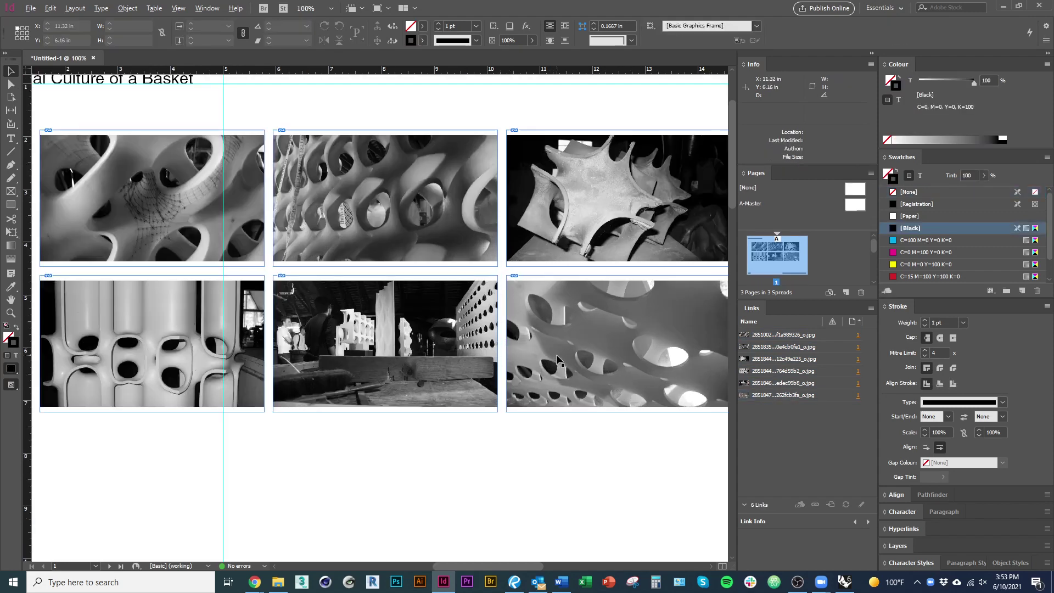
left_click_drag(575, 441, 531, 456)
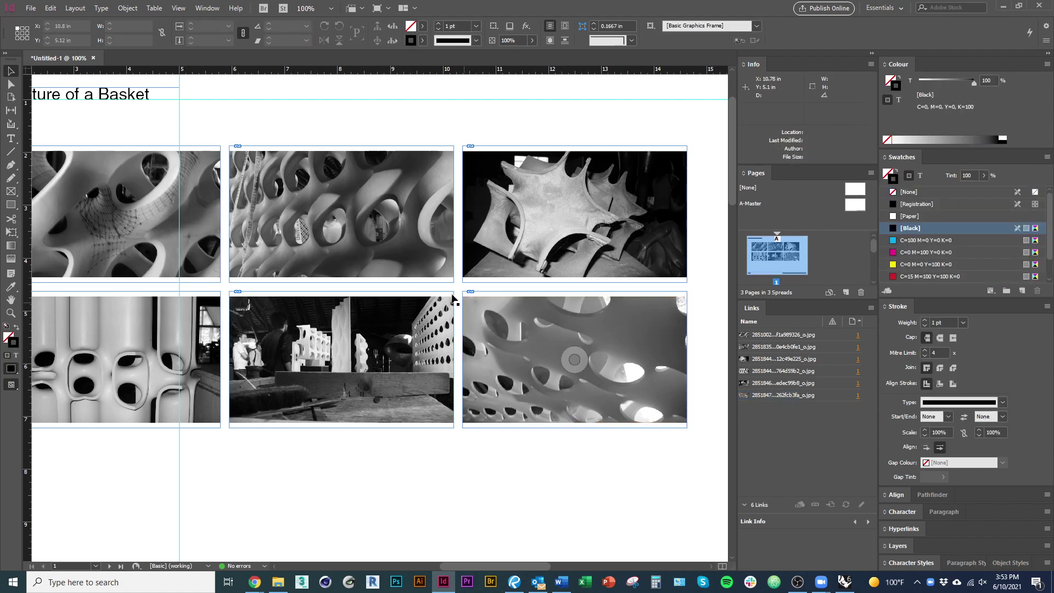
Trim the upper-left and upper-right photo frames so all frames share the same height
left_click(535, 343)
left_click(577, 294)
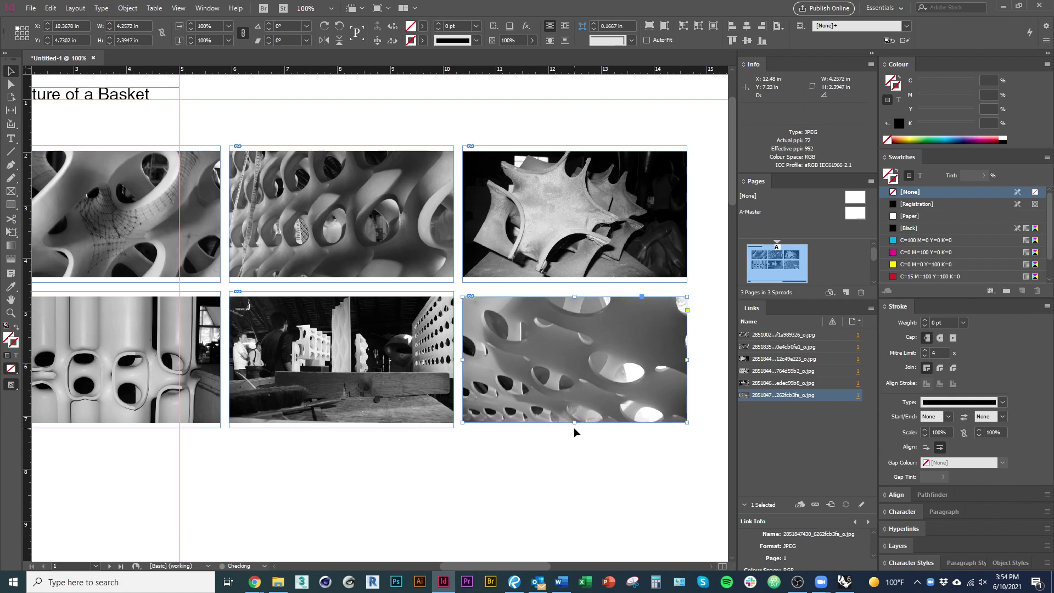
left_click(341, 428)
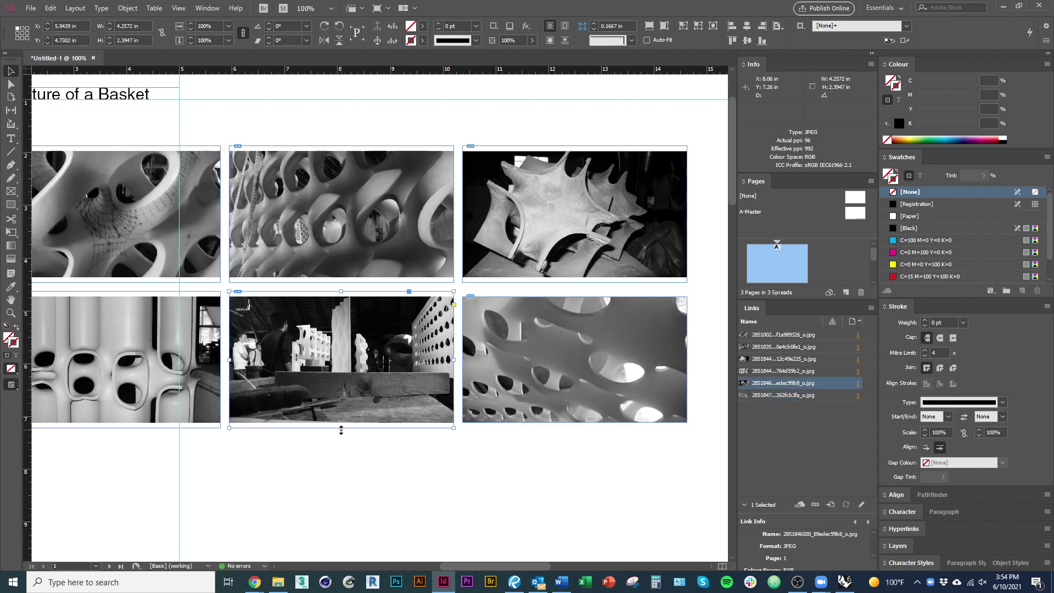
left_click(134, 428)
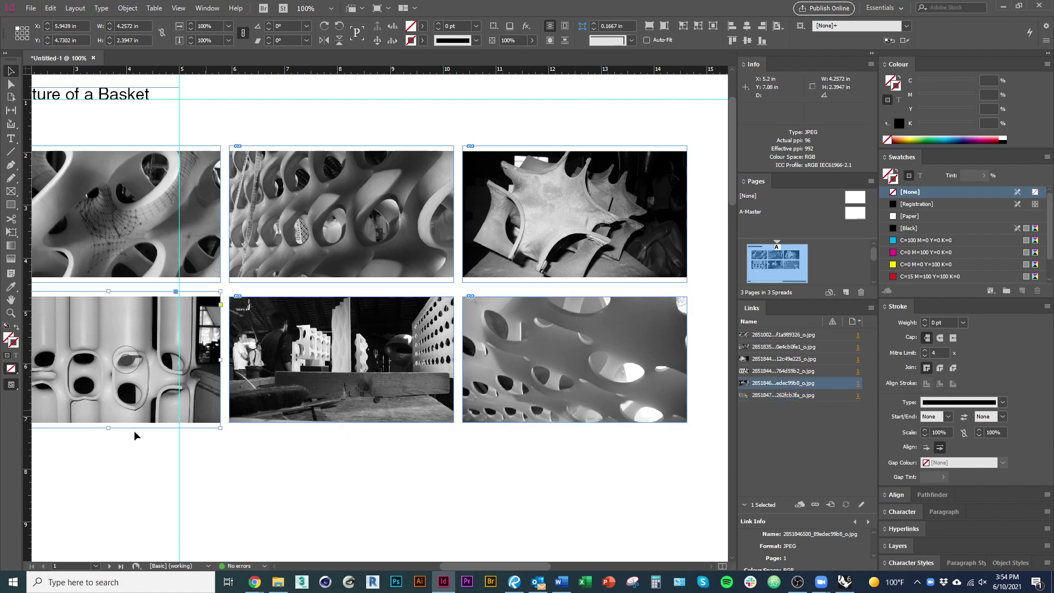
left_click(104, 283)
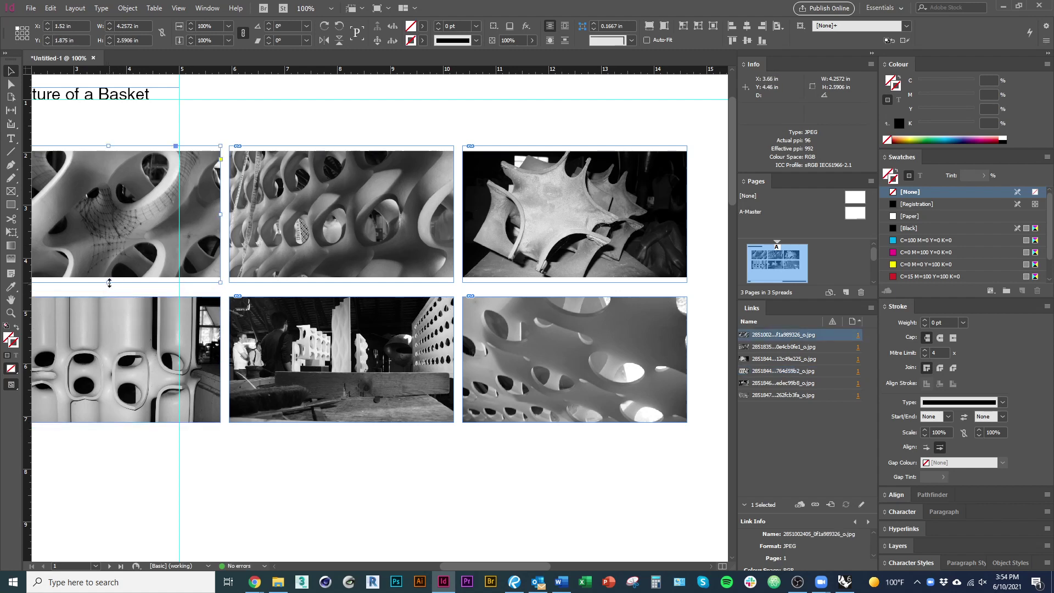
left_click_drag(342, 282, 341, 277)
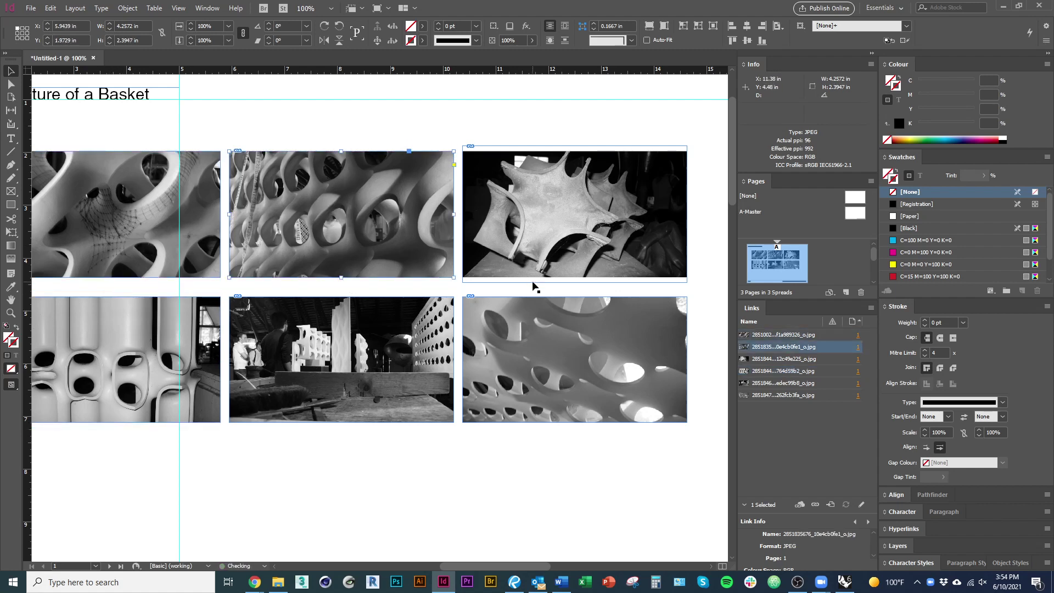
left_click(533, 281)
left_click_drag(574, 282, 574, 277)
scroll(533, 379, "down", 3)
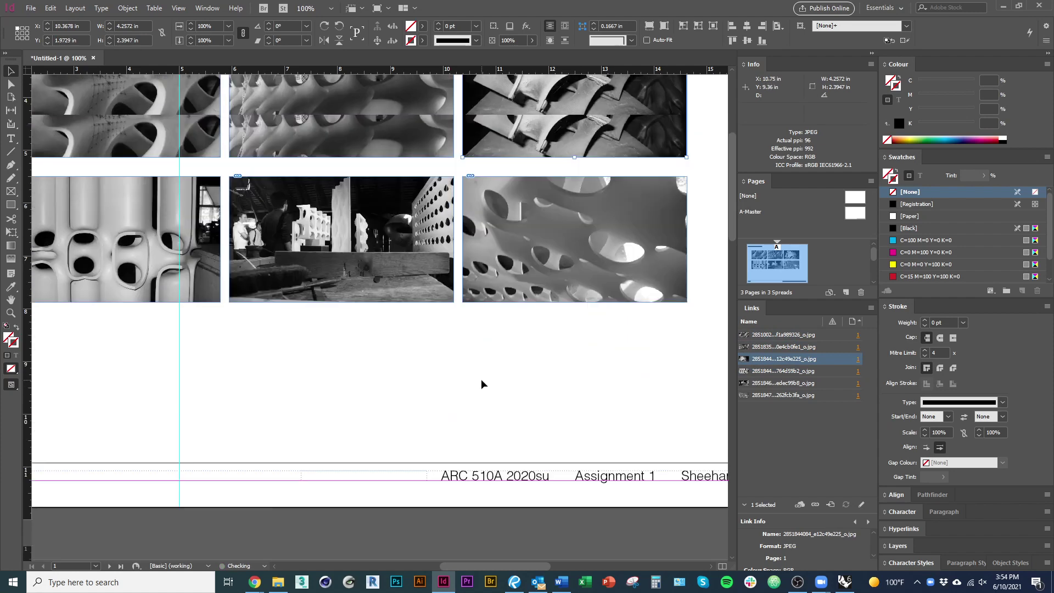
scroll(558, 412, "up", 1)
scroll(557, 411, "down", 1, "alt")
left_click(117, 143)
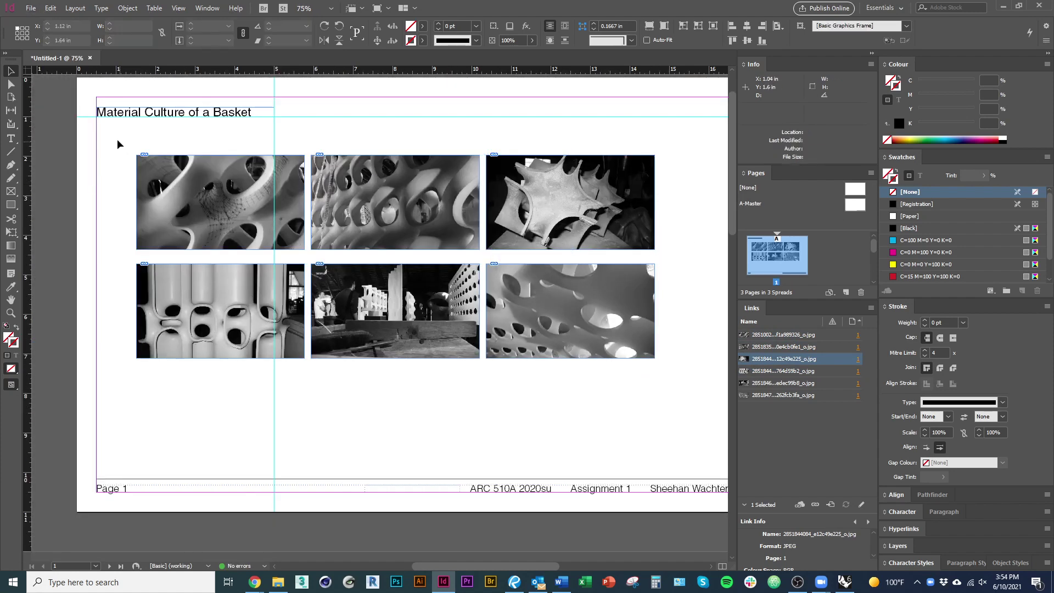
Select all six photo frames and scale the grid to 16 in wide, margin to margin
left_click_drag(117, 144, 680, 401)
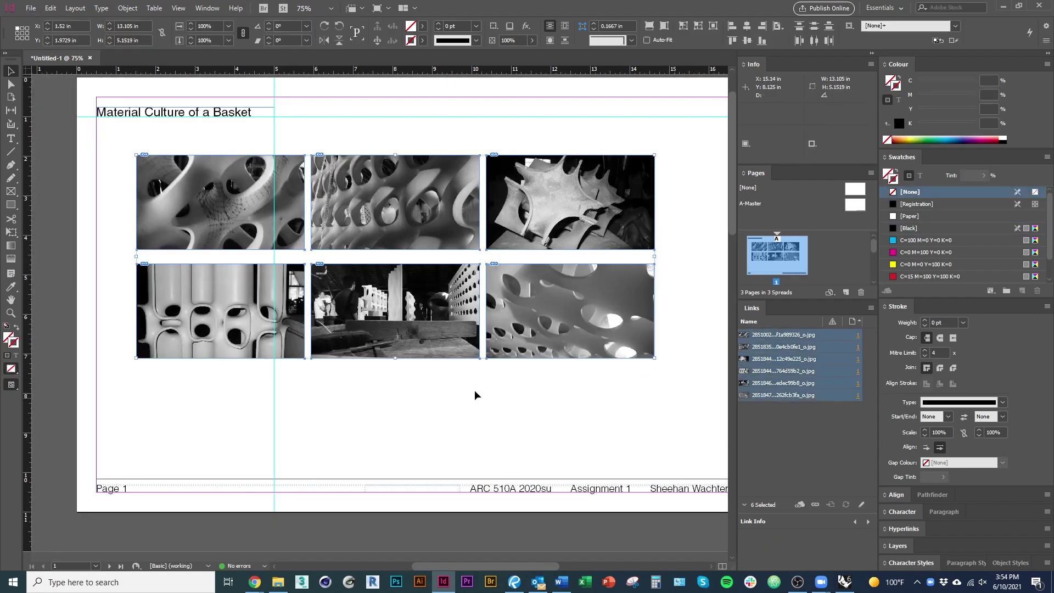
scroll(474, 395, "up", 1)
scroll(475, 395, "right", 1)
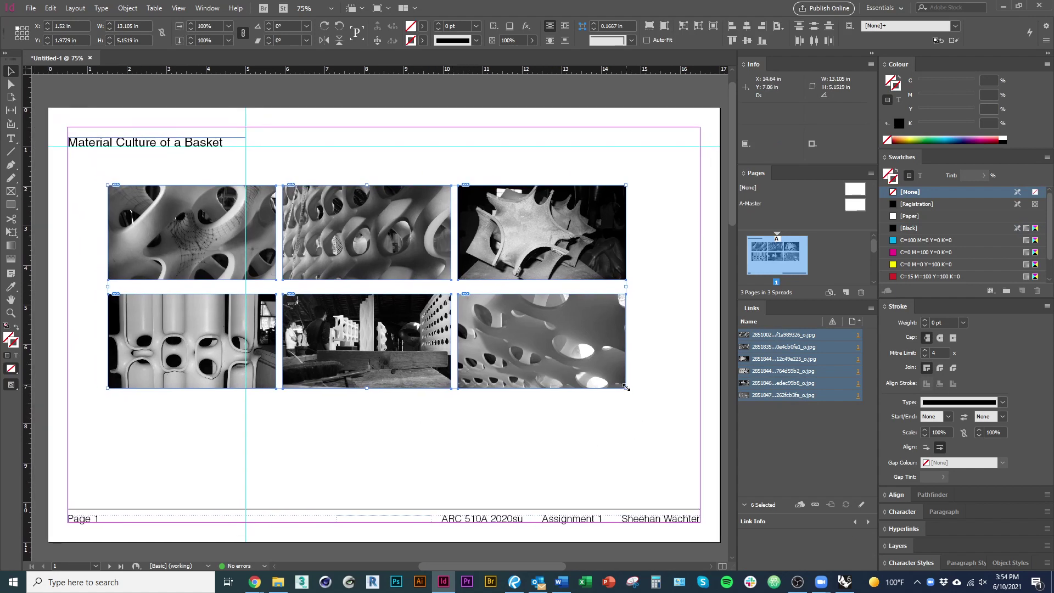
left_click_drag(628, 389, 699, 410)
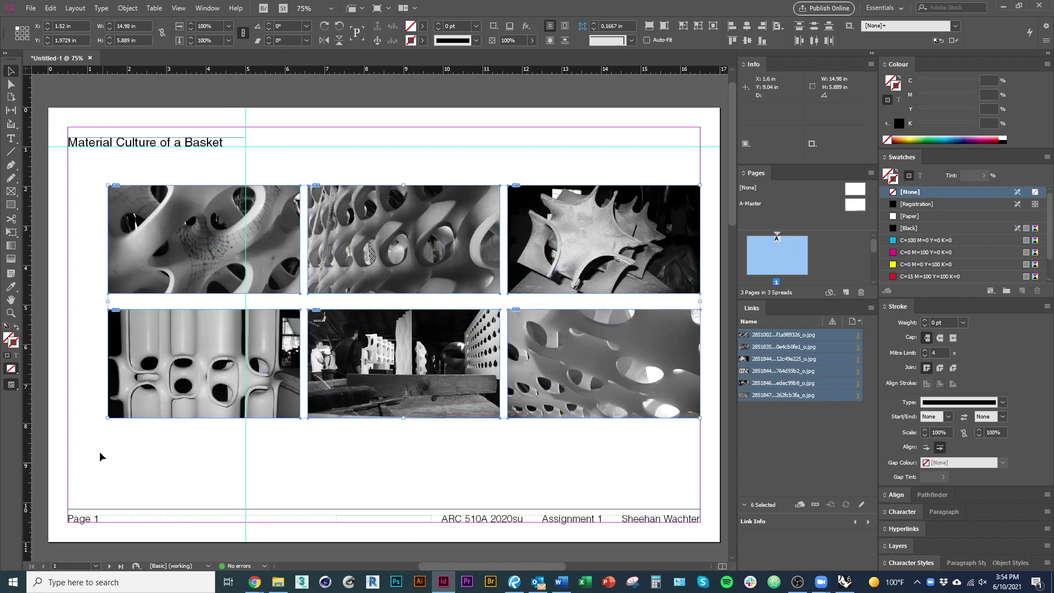
left_click_drag(107, 418, 67, 431)
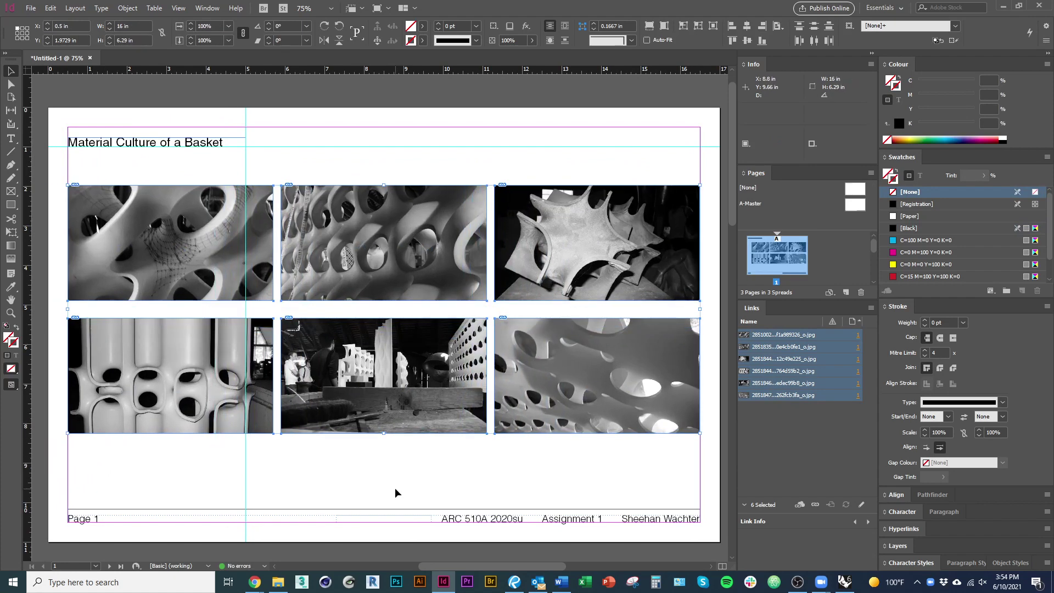
left_click(394, 487)
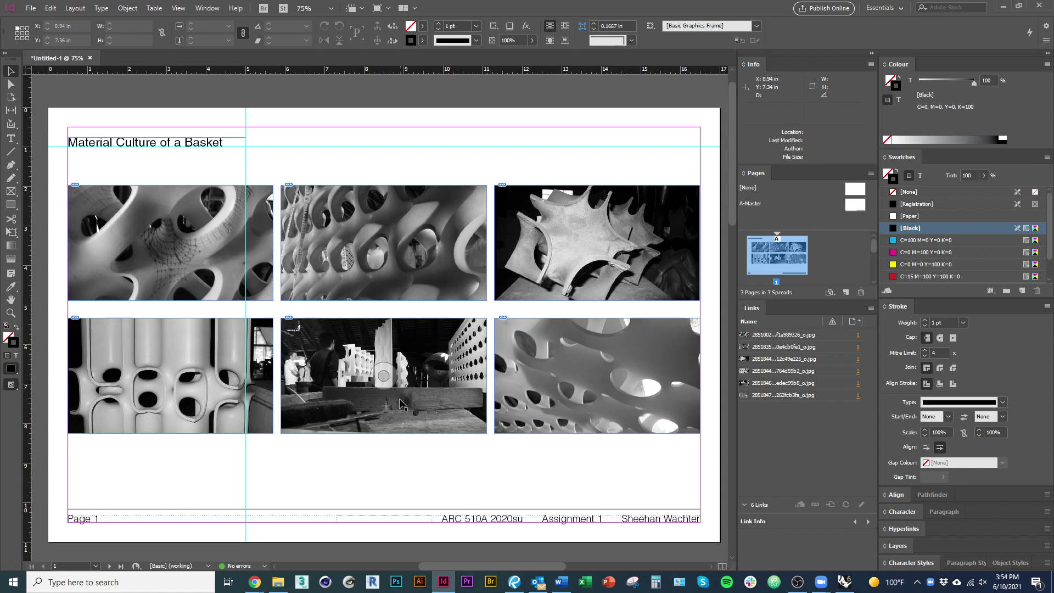
Delete the lower-middle photo, shrink the top row, and resize the remaining bottom photo to match
left_click(453, 405)
key("Delete")
key("Delete")
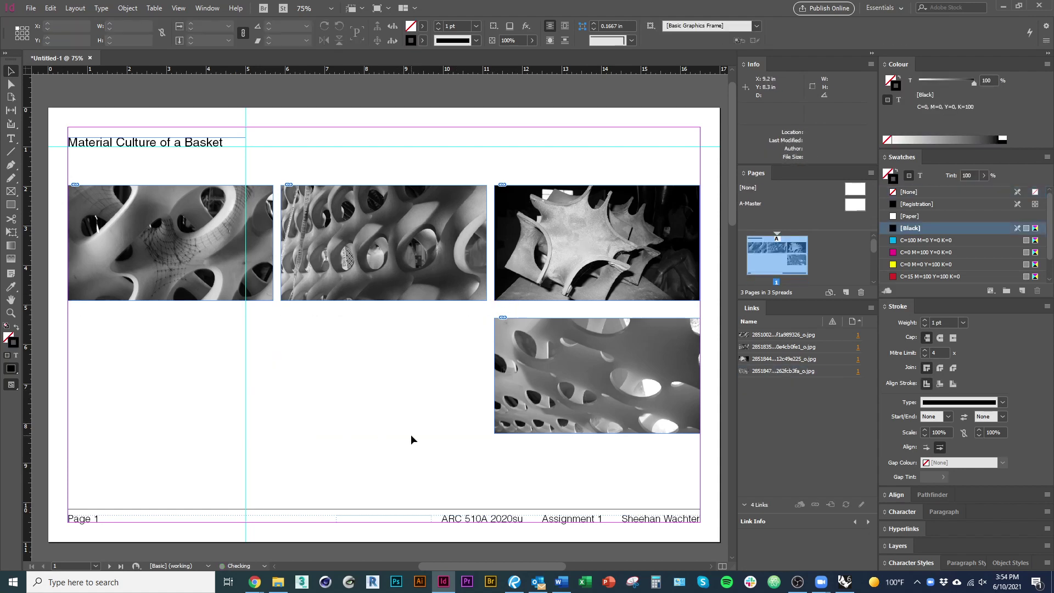
left_click_drag(580, 311, 170, 242)
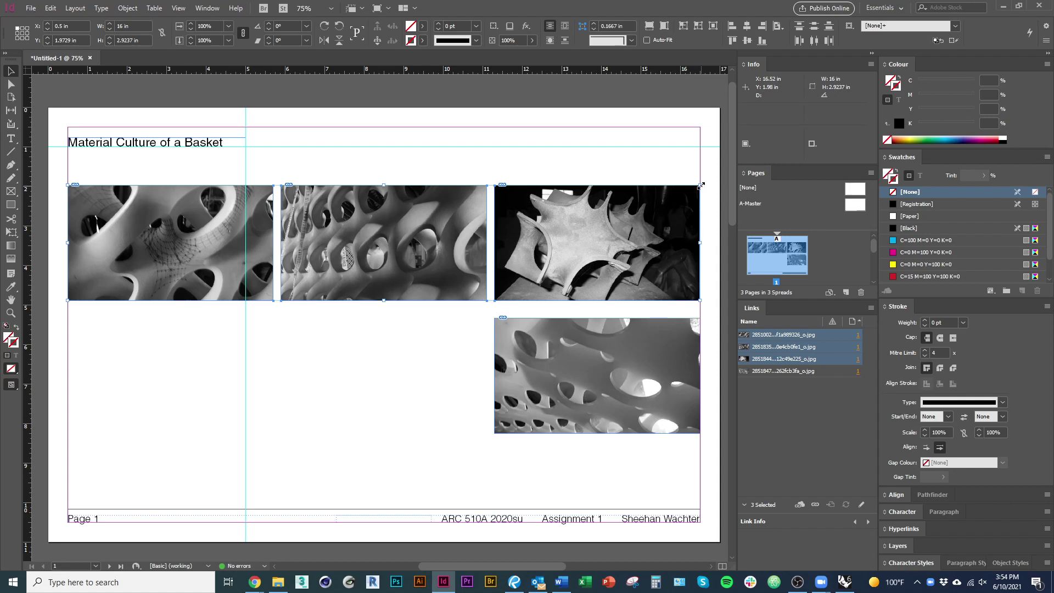
left_click_drag(700, 185, 557, 211)
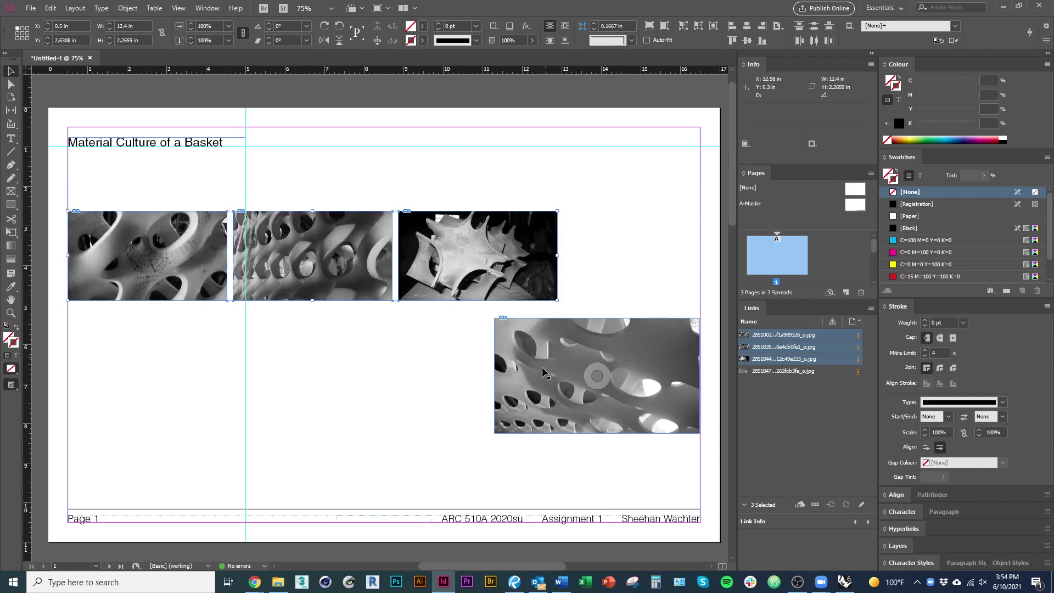
scroll(572, 449, "right", 5)
left_click_drag(346, 390, 385, 284)
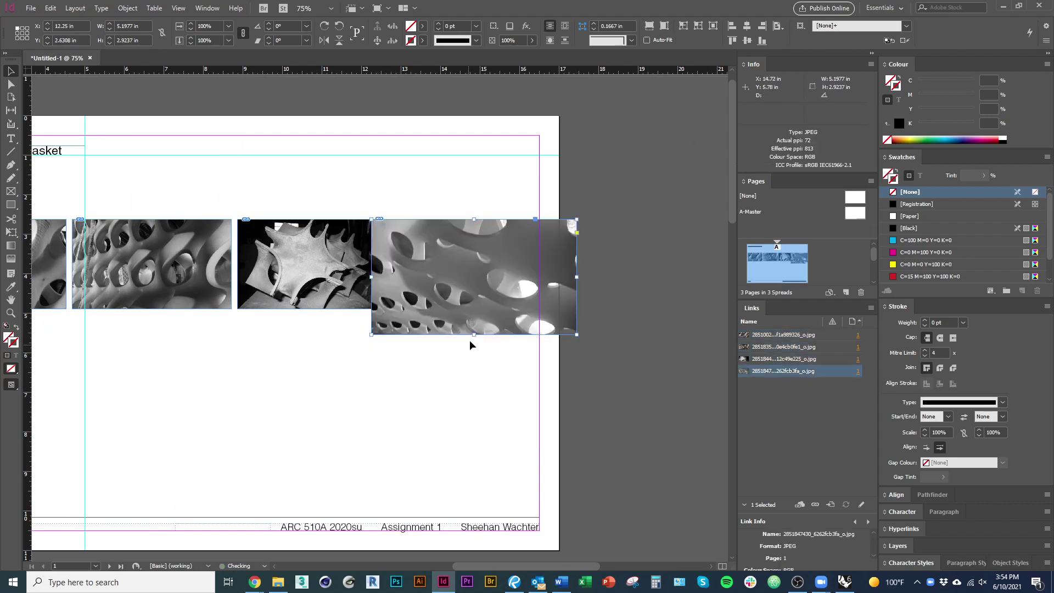
left_click_drag(472, 336, 464, 311)
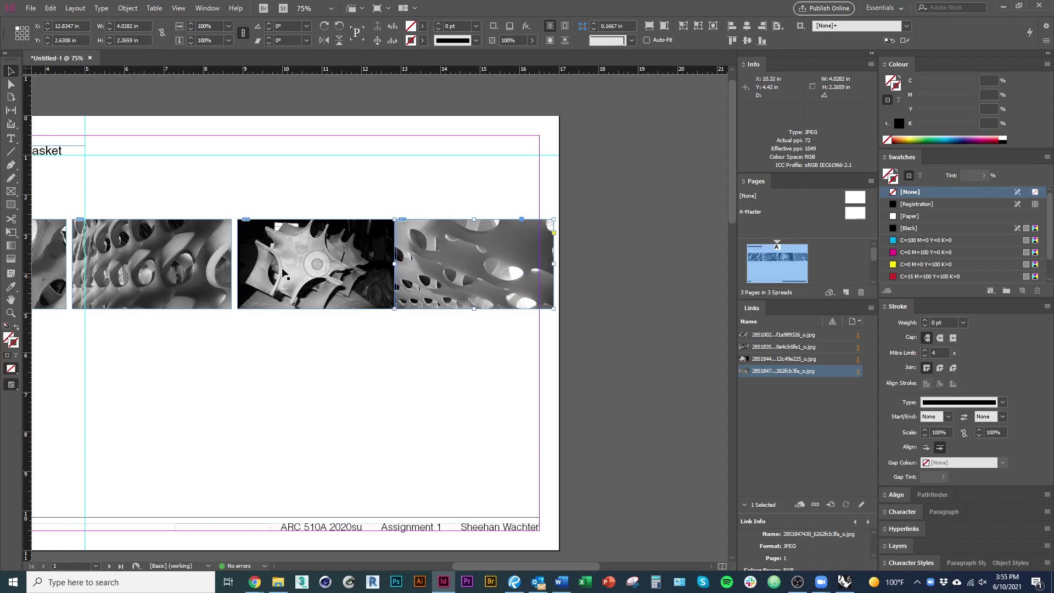
left_click(186, 9)
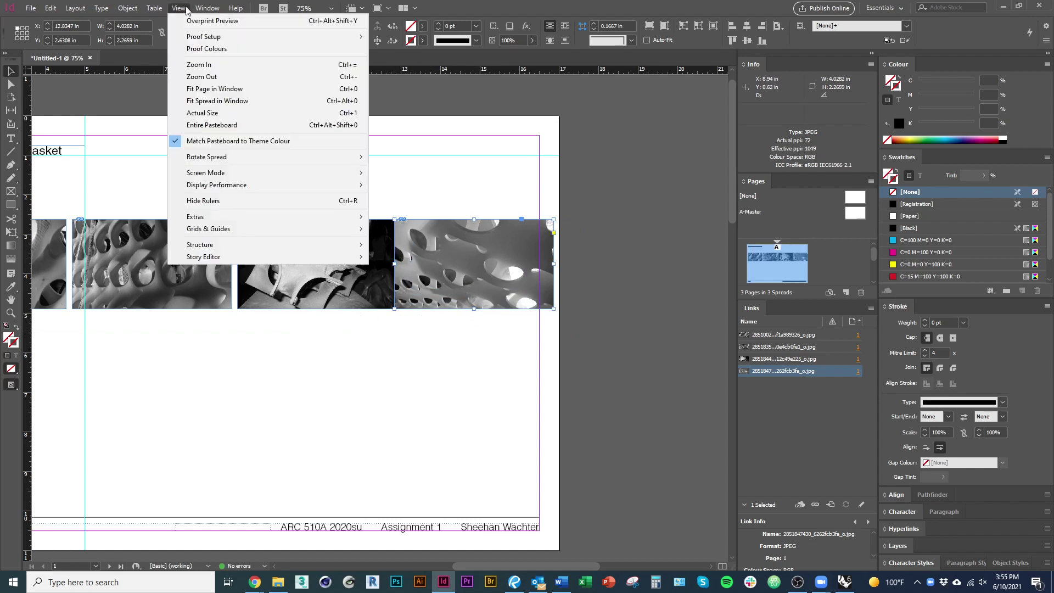
mouse_move(128, 12)
mouse_move(214, 11)
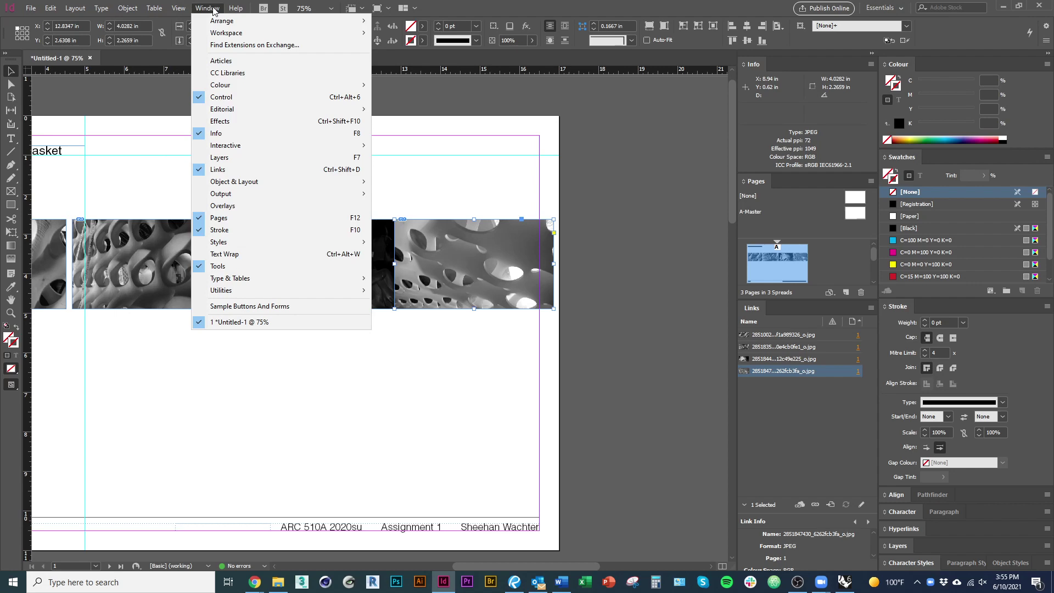
mouse_move(179, 10)
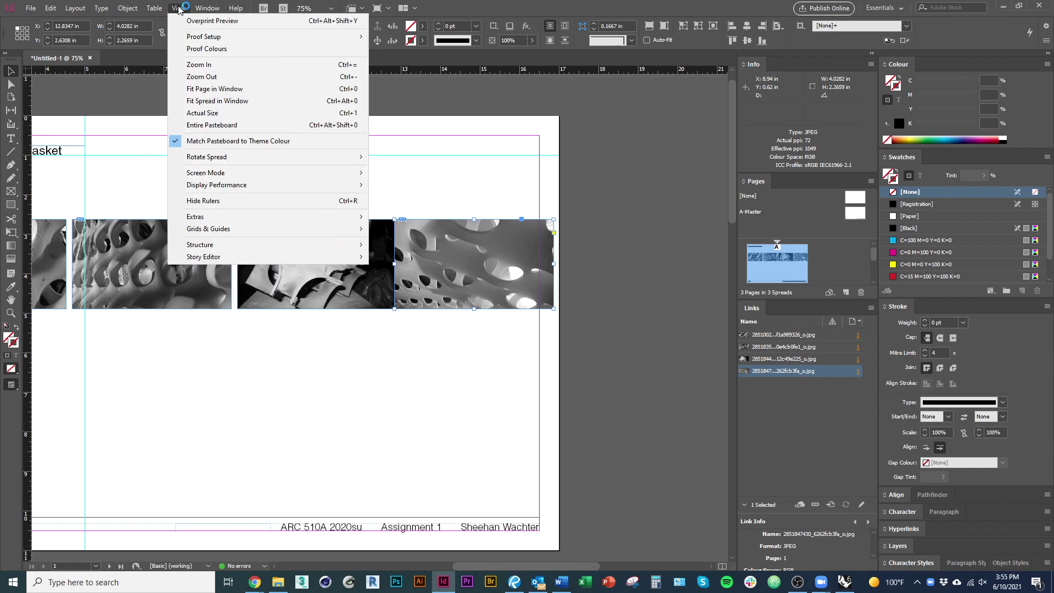
mouse_move(317, 228)
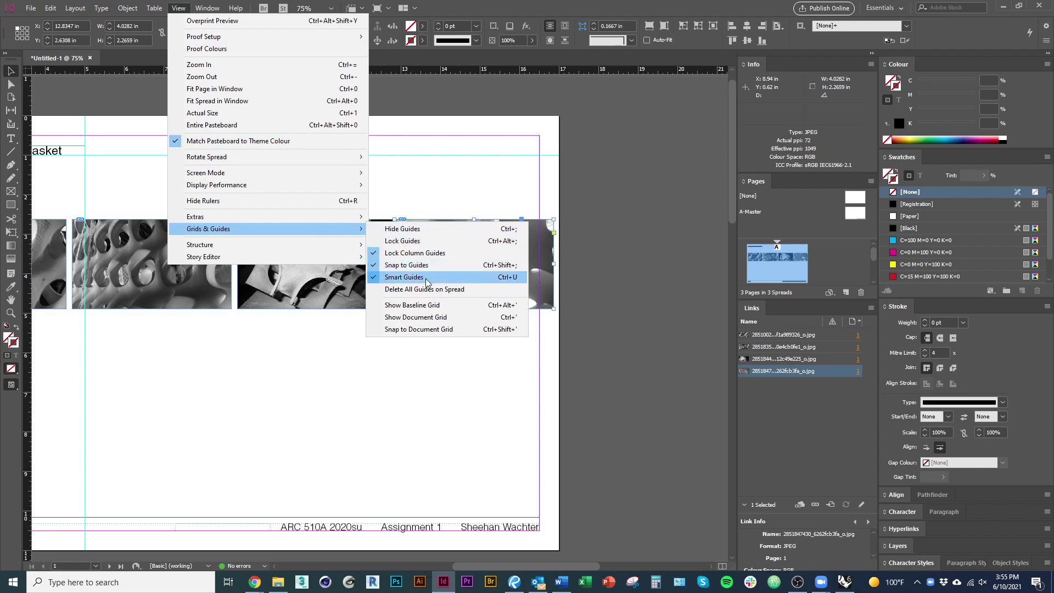
left_click(427, 254)
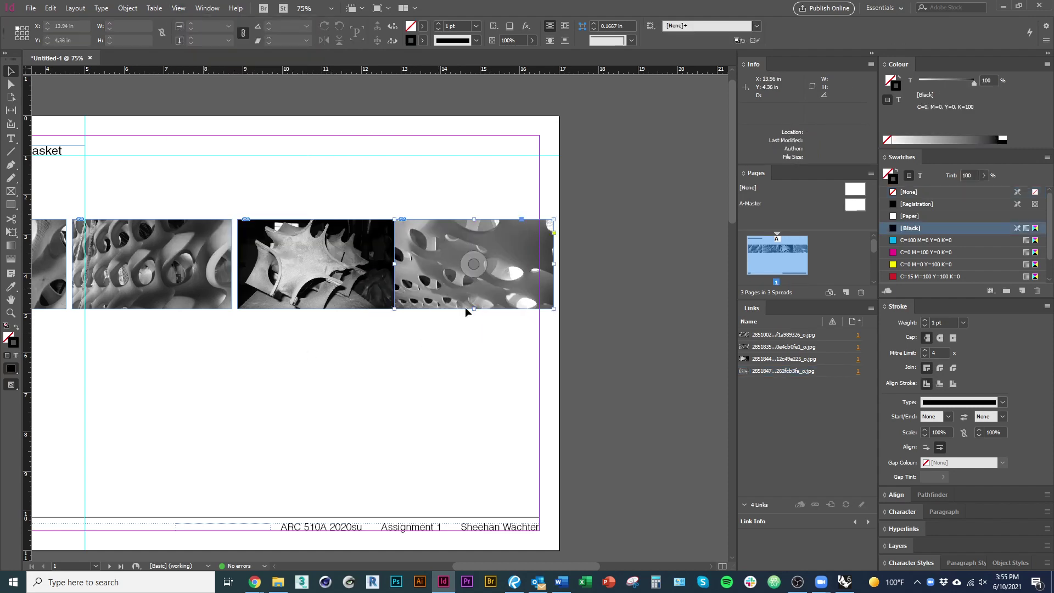
Adjust the fourth photo's frame height, enlarging it and then shrinking it back
left_click_drag(473, 309, 485, 334)
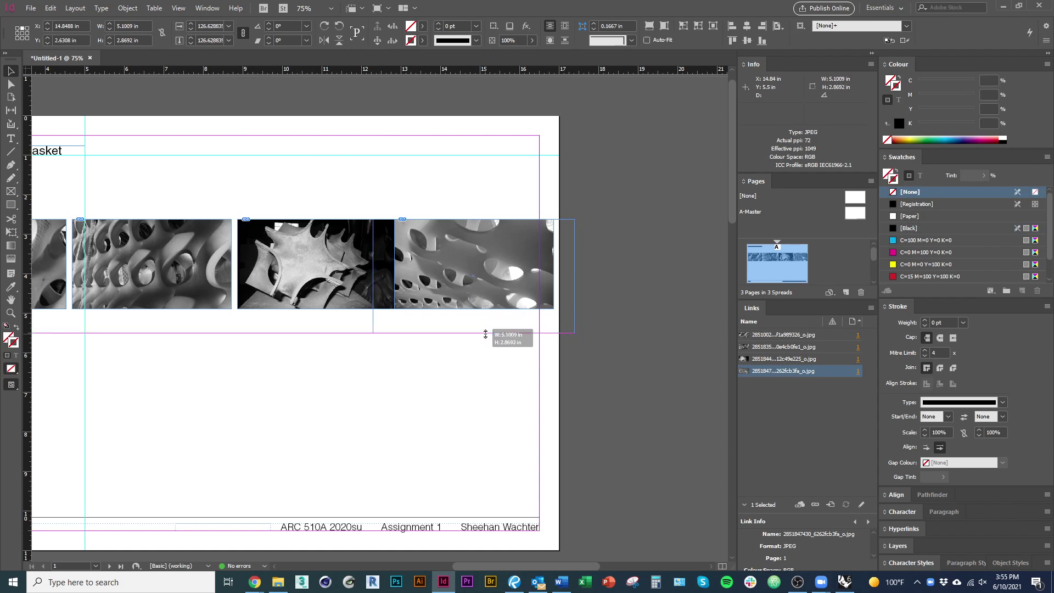
left_click_drag(485, 334, 485, 335)
scroll(348, 381, "left", 2)
scroll(403, 341, "right", 4)
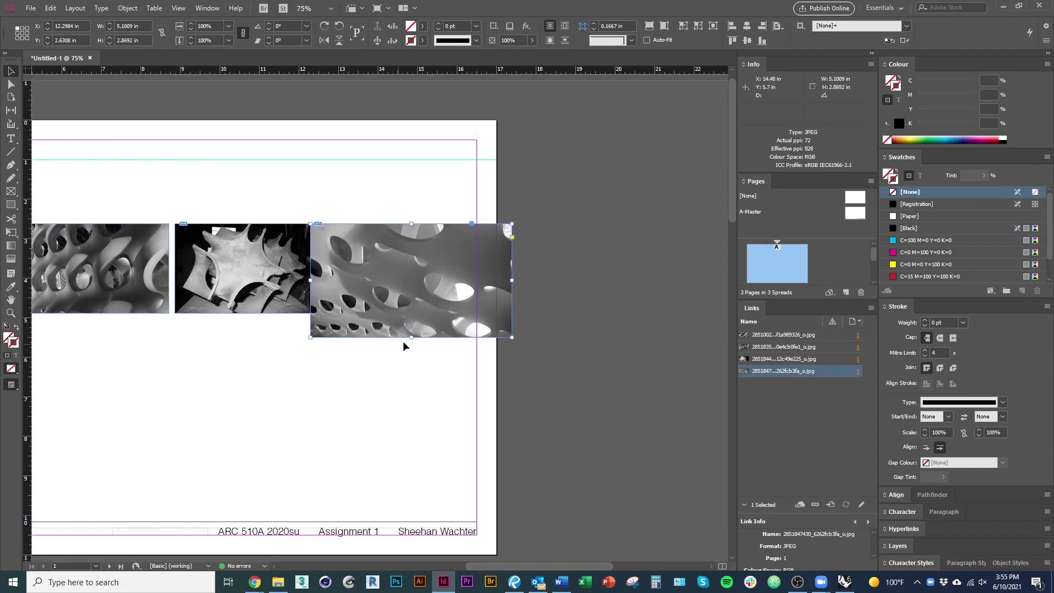
left_click_drag(410, 339, 416, 314)
scroll(373, 330, "left", 5)
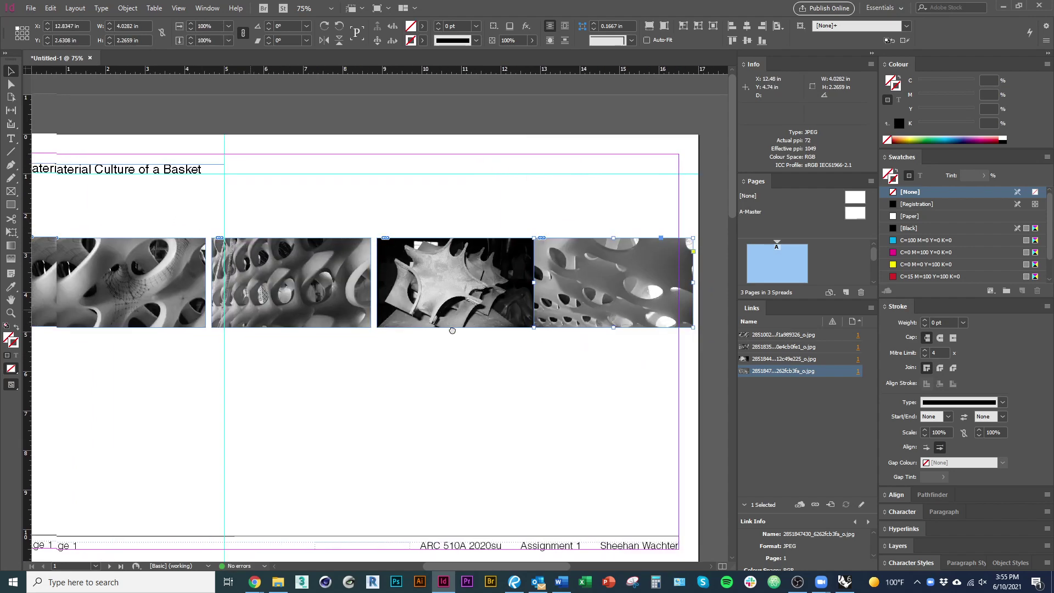
scroll(428, 313, "down", 2)
scroll(376, 300, "up", 2)
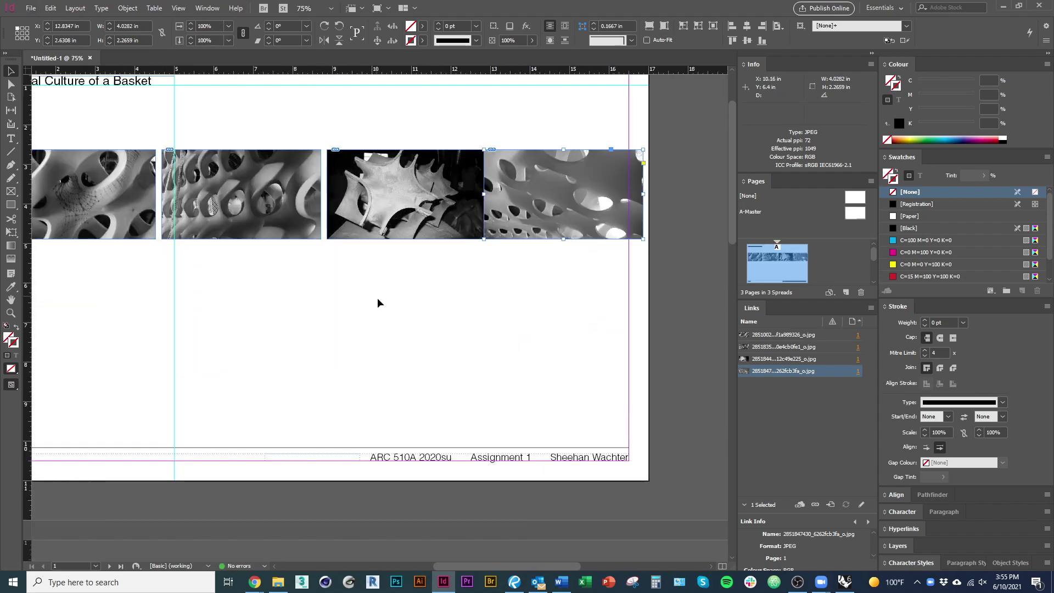
scroll(395, 362, "left", 1)
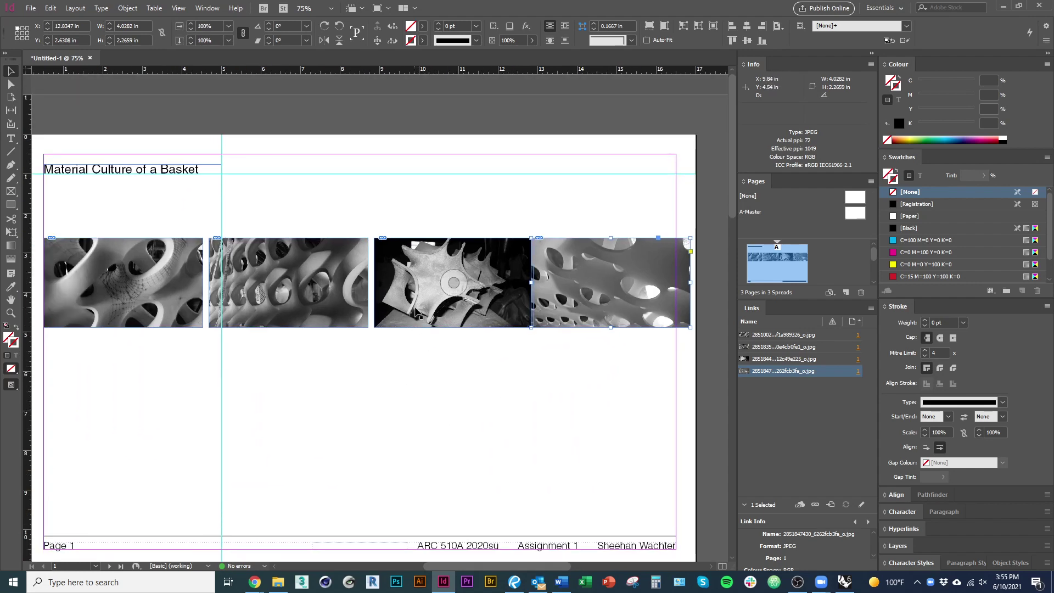
Scale all four photos down to about 15.46 in wide so the row fits the margins
left_click_drag(427, 372, 157, 323)
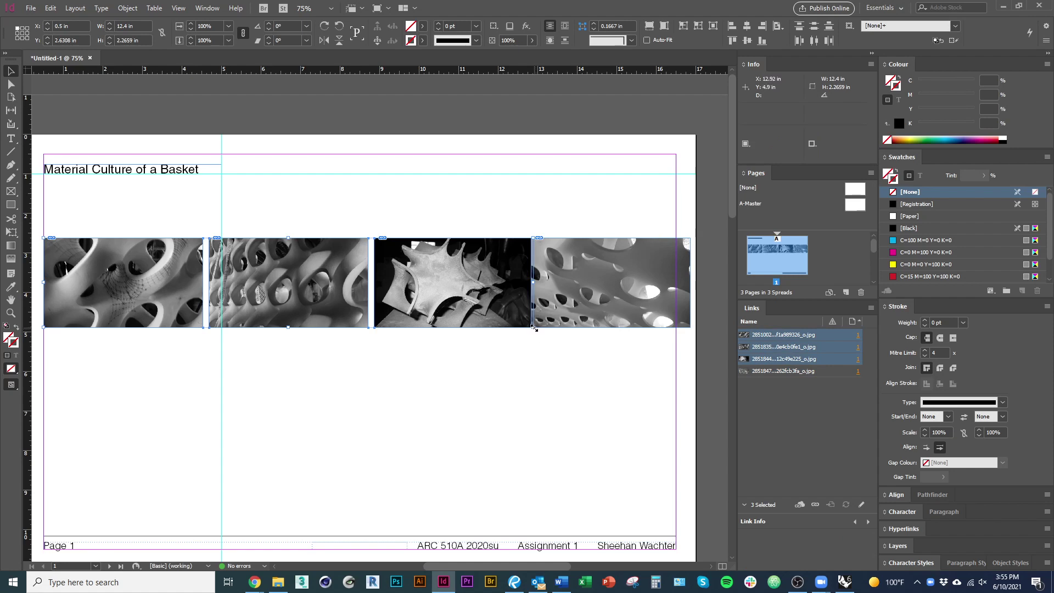
left_click_drag(535, 332, 515, 321)
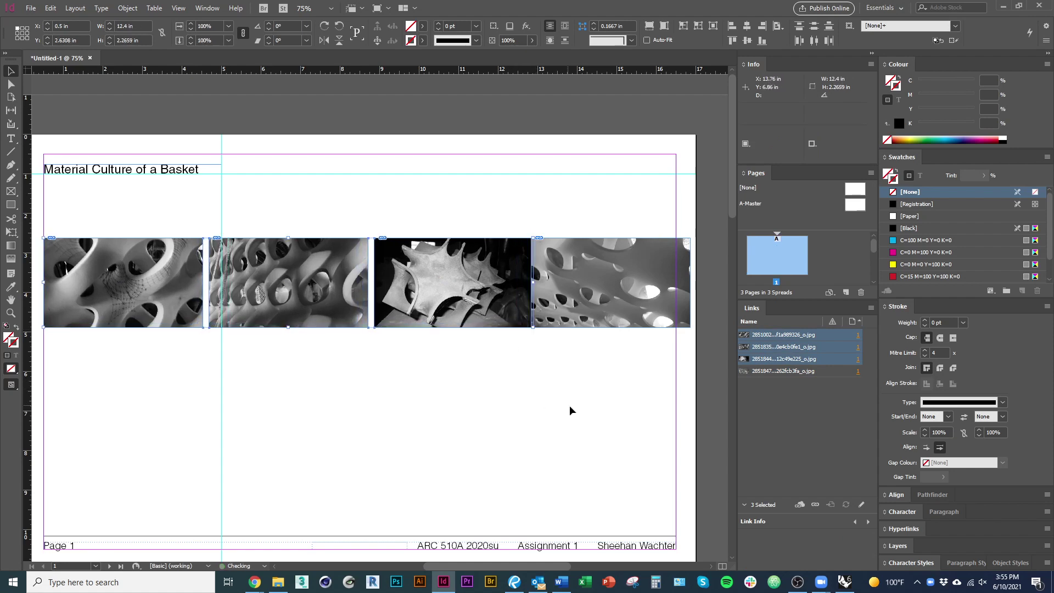
left_click_drag(591, 415, 184, 328)
left_click_drag(694, 412, 176, 307)
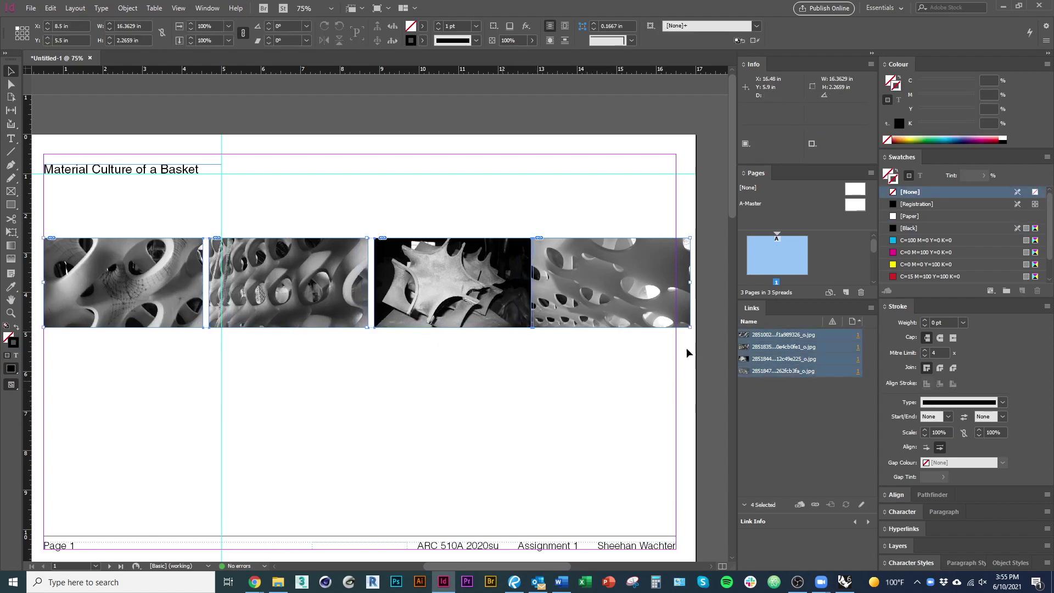
left_click_drag(690, 328, 675, 324)
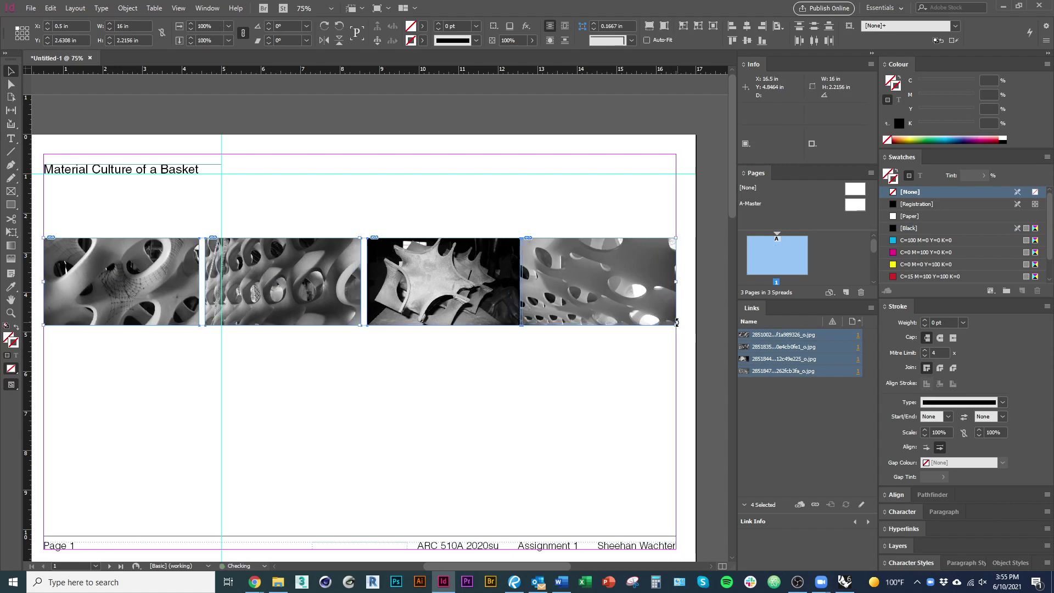
left_click(494, 218)
left_click_drag(658, 418, 138, 306)
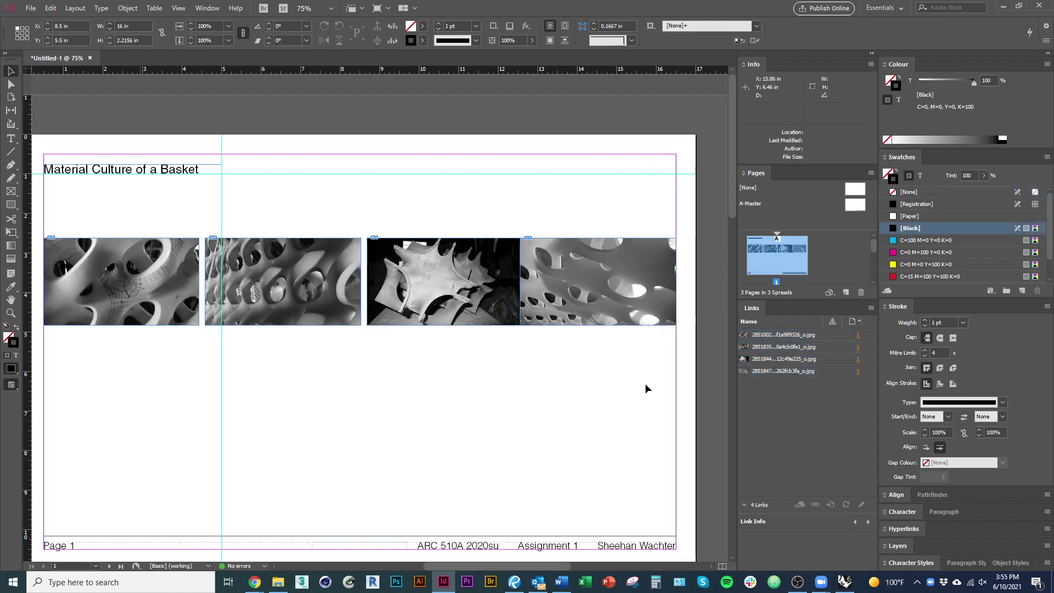
left_click_drag(676, 324, 660, 301)
left_click(638, 301)
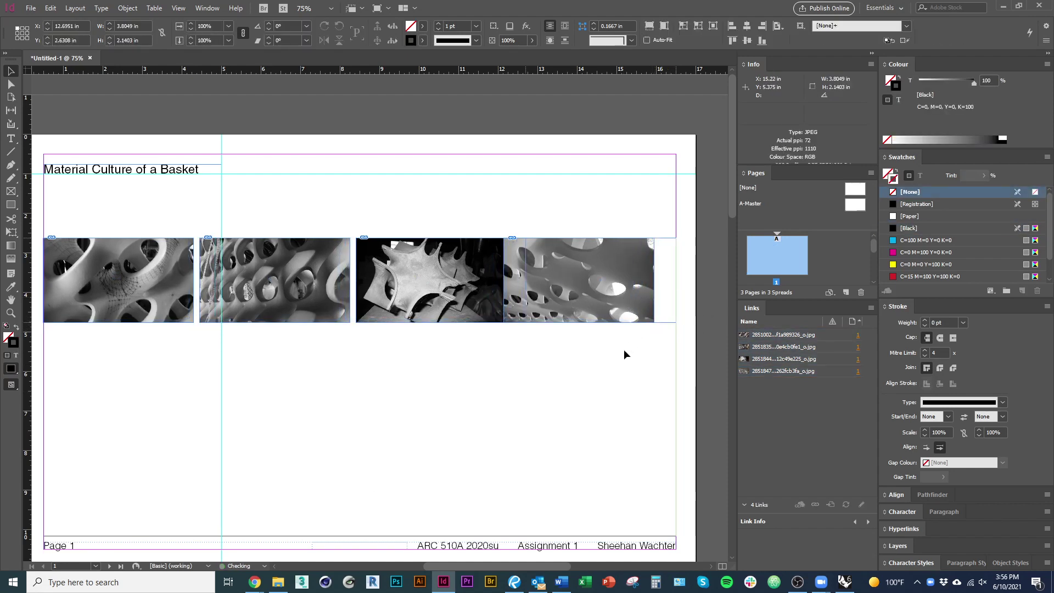
Stagger the row: lower the fourth photo, raise the third, and shift the second down-left
left_click_drag(558, 294, 558, 357)
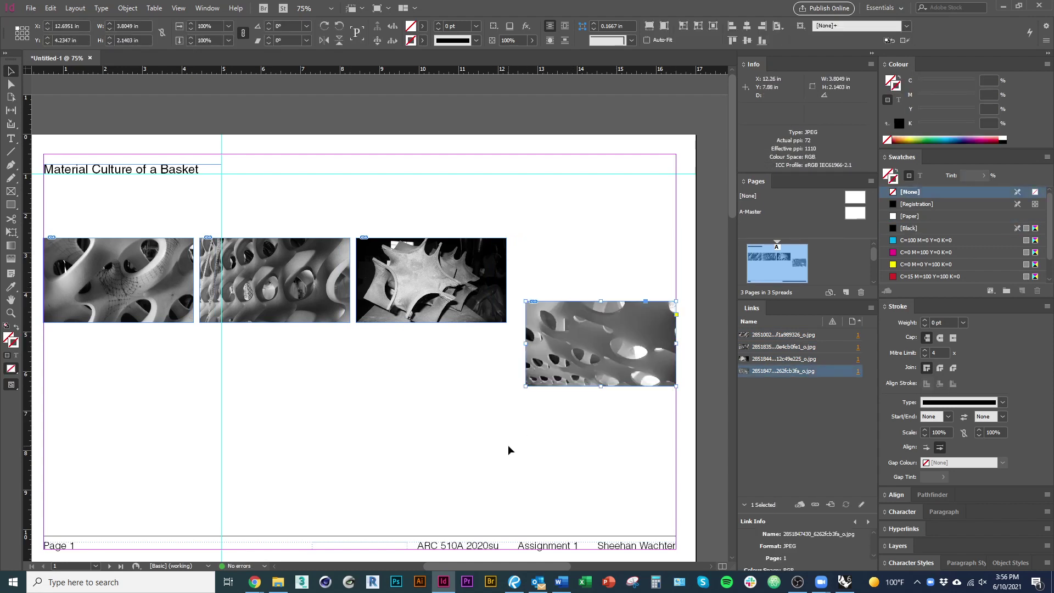
left_click_drag(423, 301, 439, 255)
left_click_drag(274, 277, 256, 316)
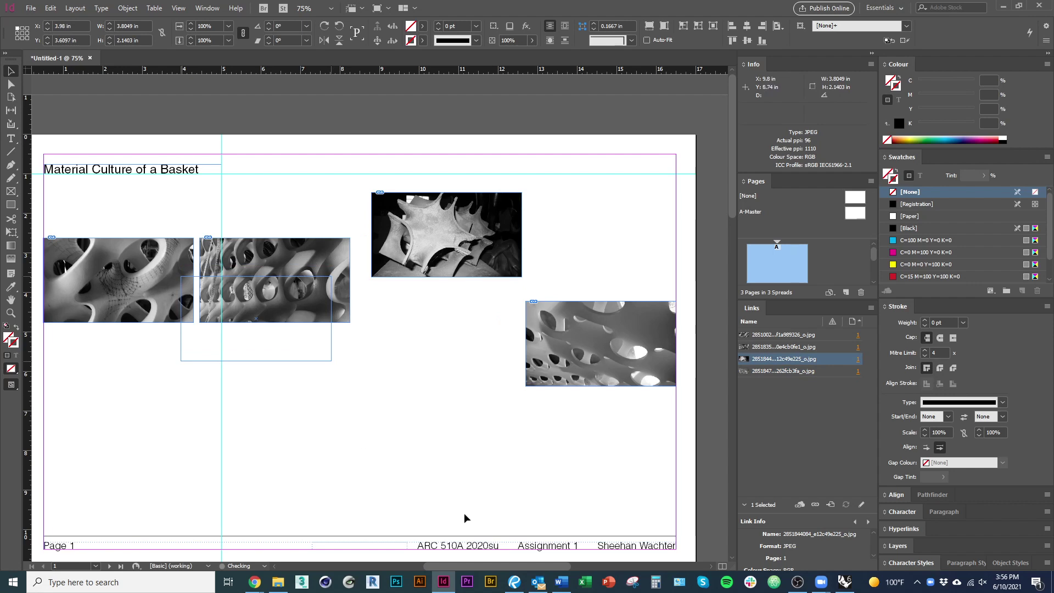
left_click(504, 452)
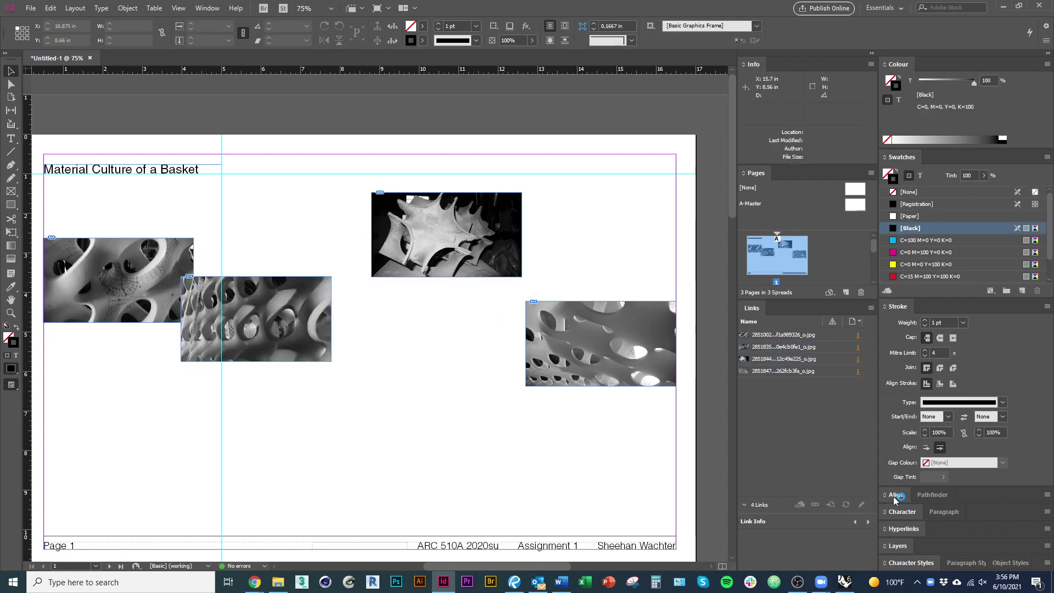
Open the Align panel from Window > Object & Layout, then select the second photo
left_click(207, 8)
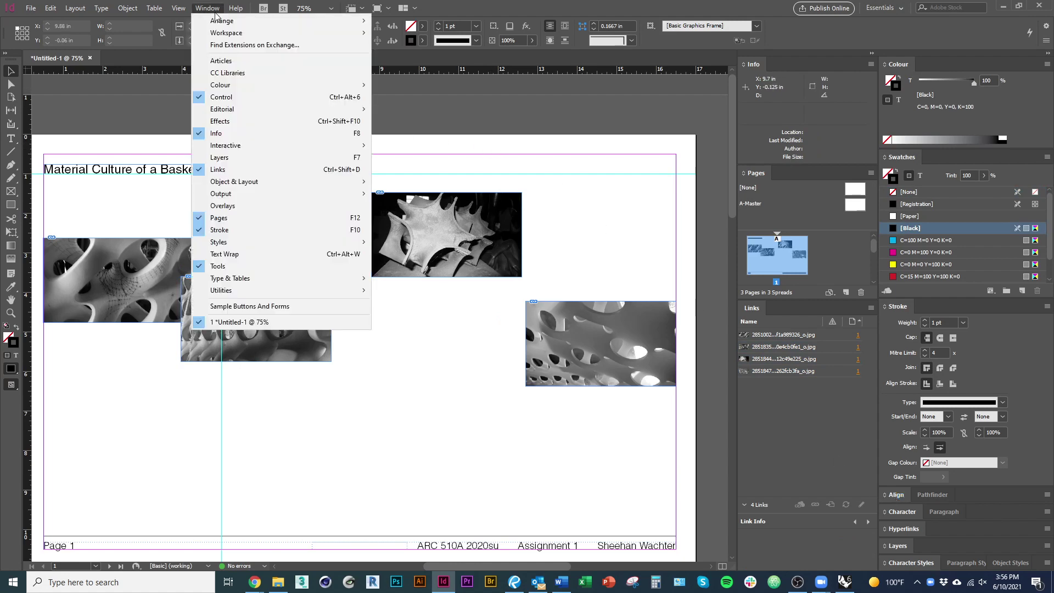
mouse_move(276, 181)
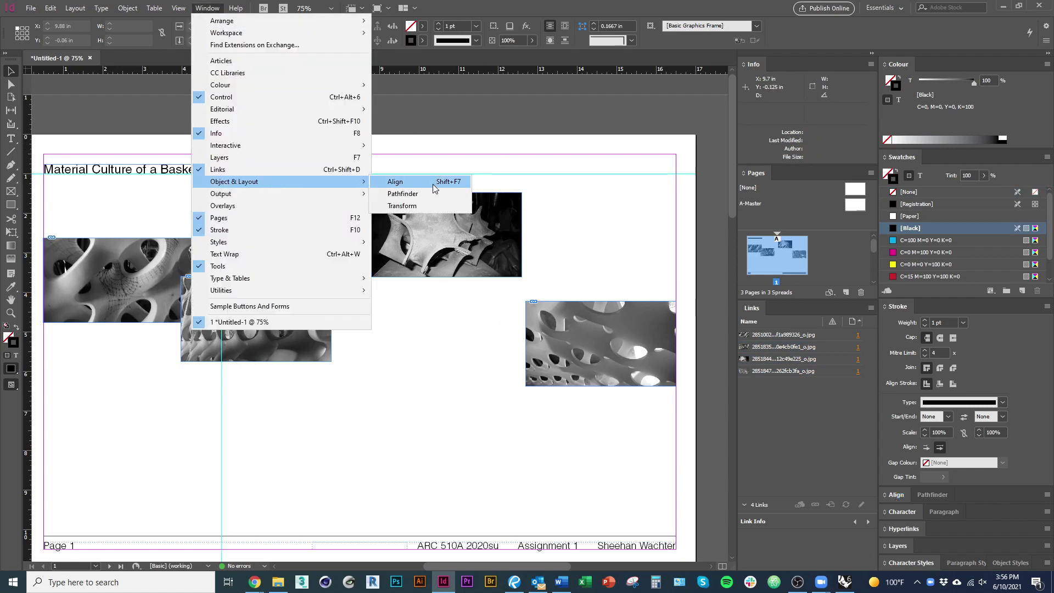
left_click(451, 185)
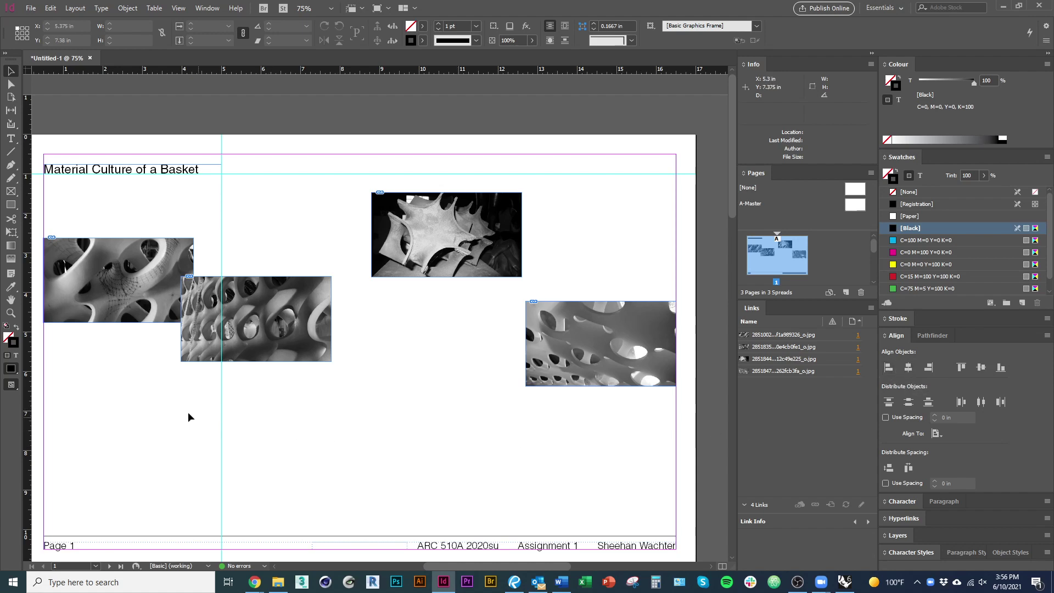
left_click(278, 288)
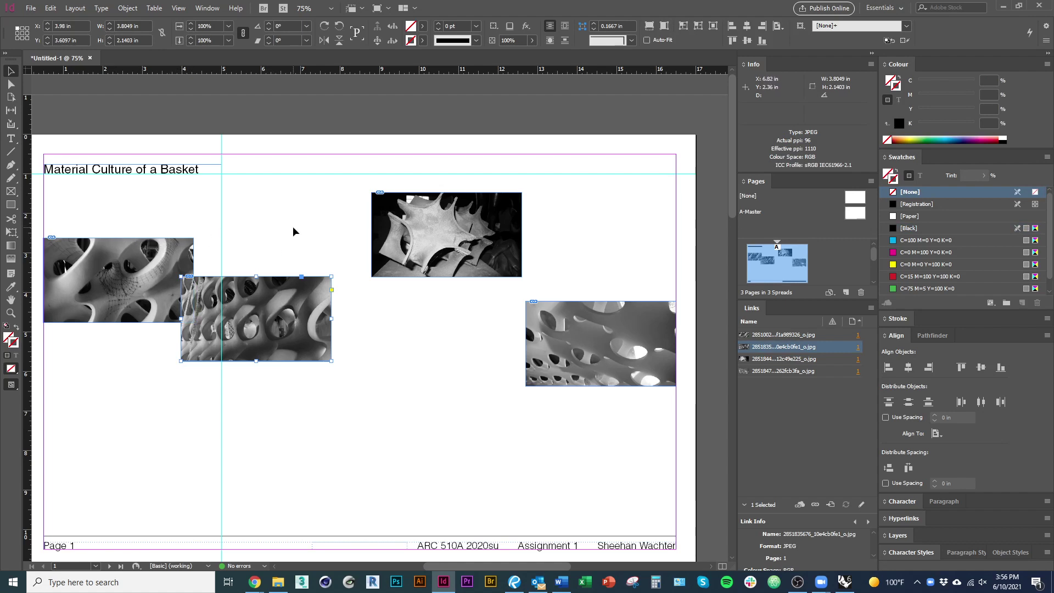
Select the two left photos and try top alignment to the page, then the margins, undoing both
left_click_drag(31, 391, 230, 307)
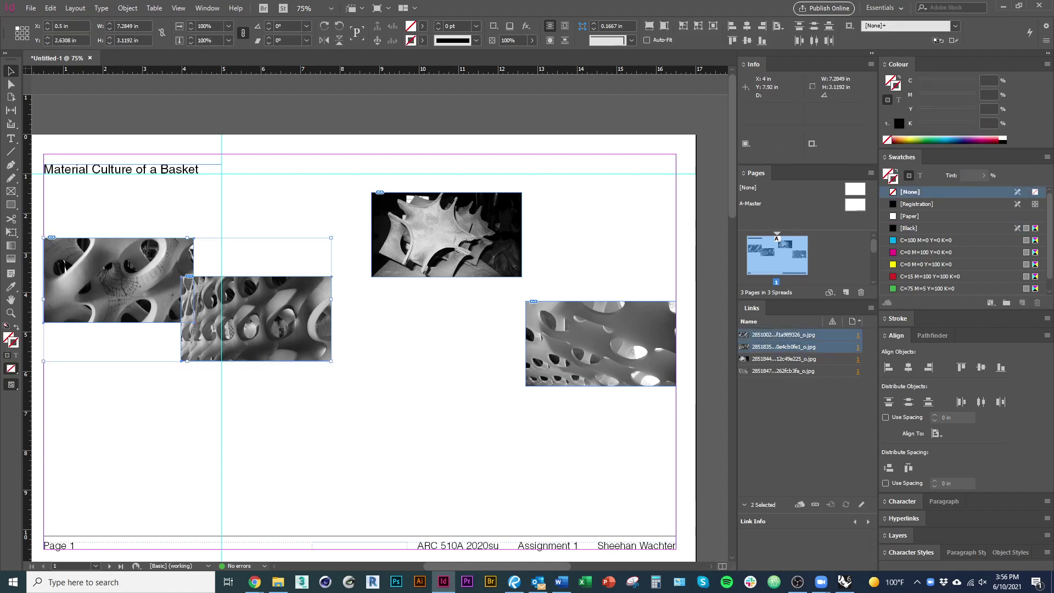
left_click(974, 367)
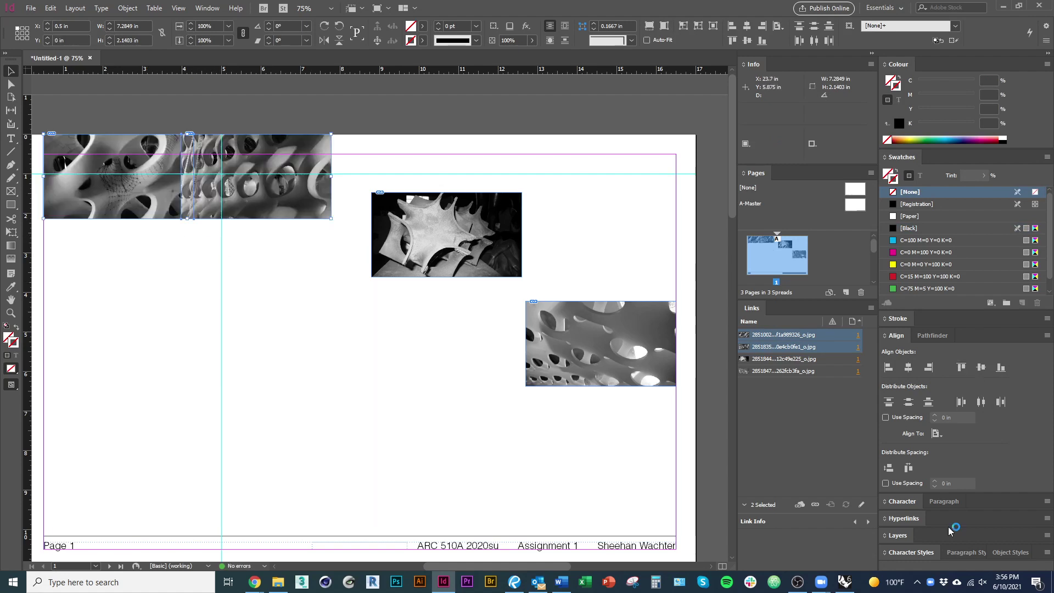
key("ctrl+z")
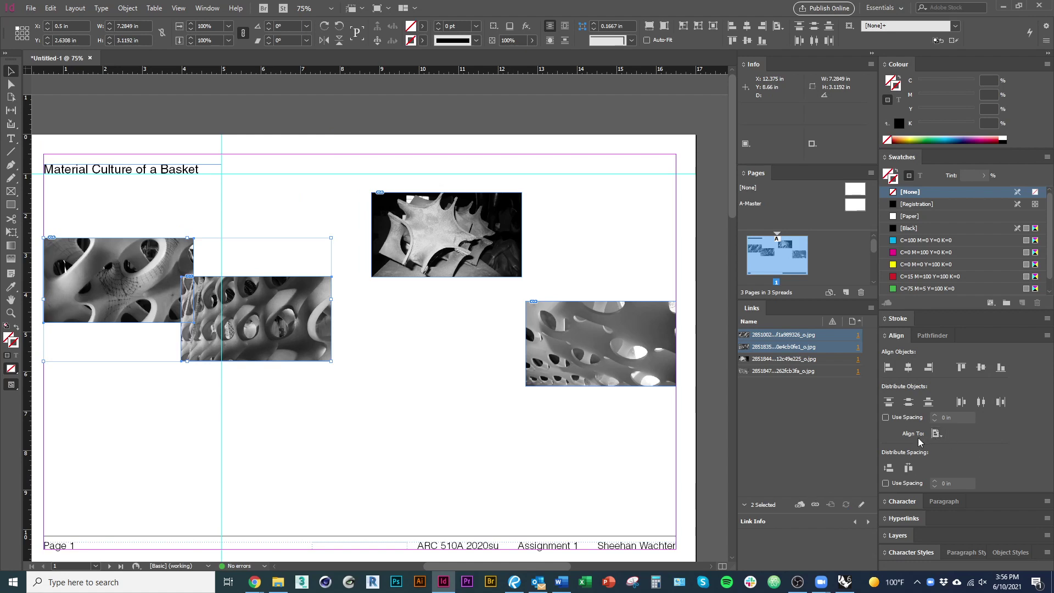
left_click(939, 436)
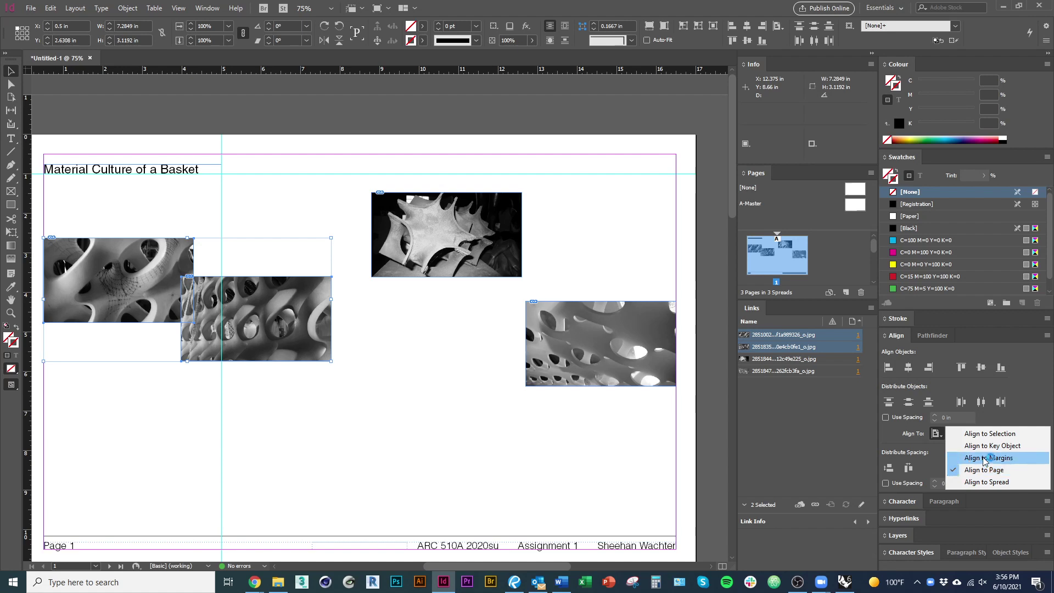
left_click(1000, 459)
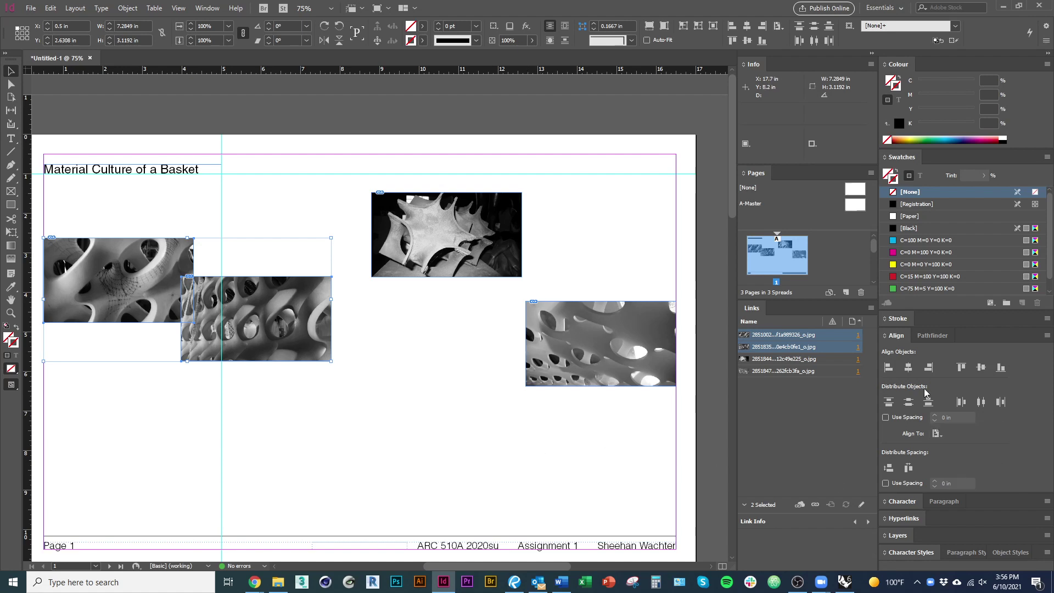
left_click(967, 367)
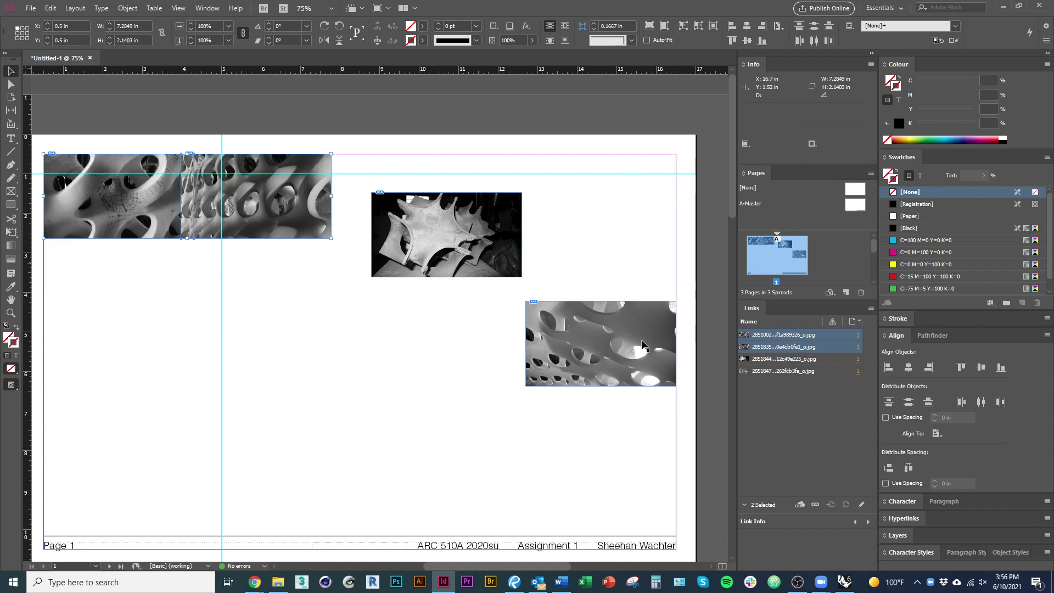
key("ctrl+z")
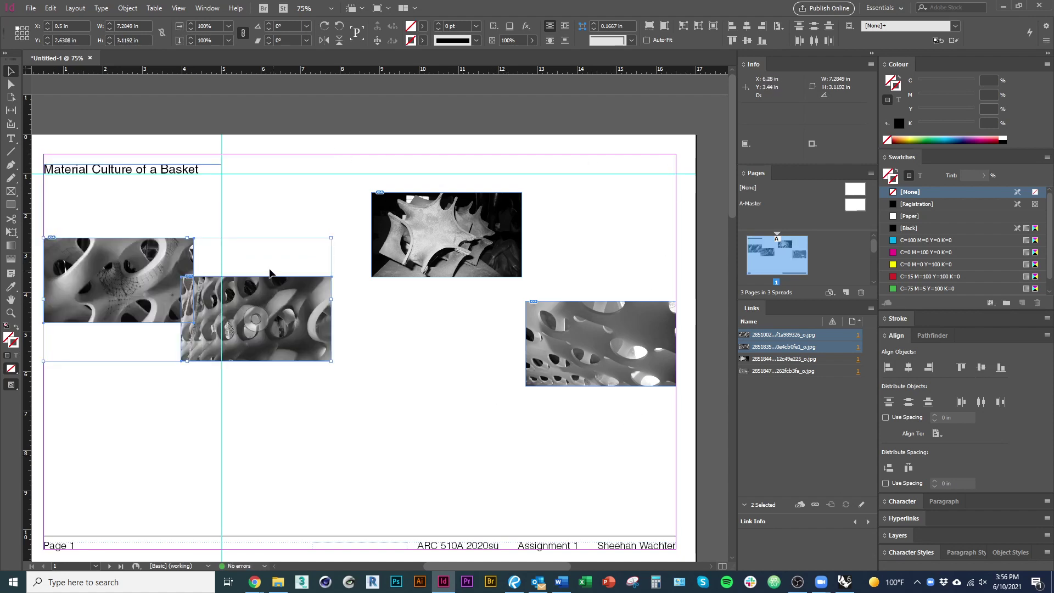
Align the two left photos' top edges relative to the selection, then deselect
left_click(939, 435)
left_click(967, 434)
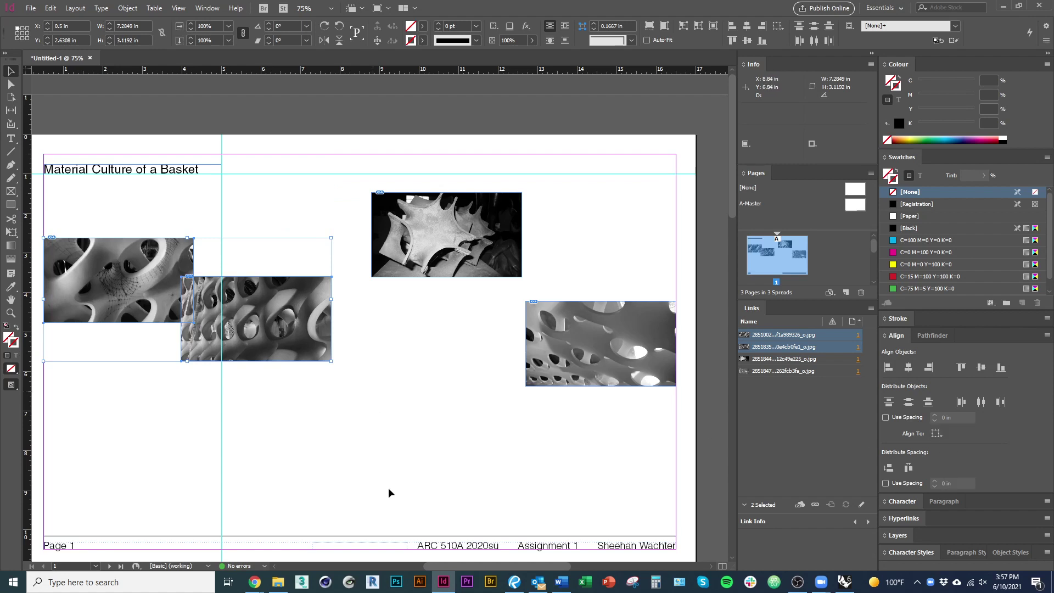
left_click(961, 372)
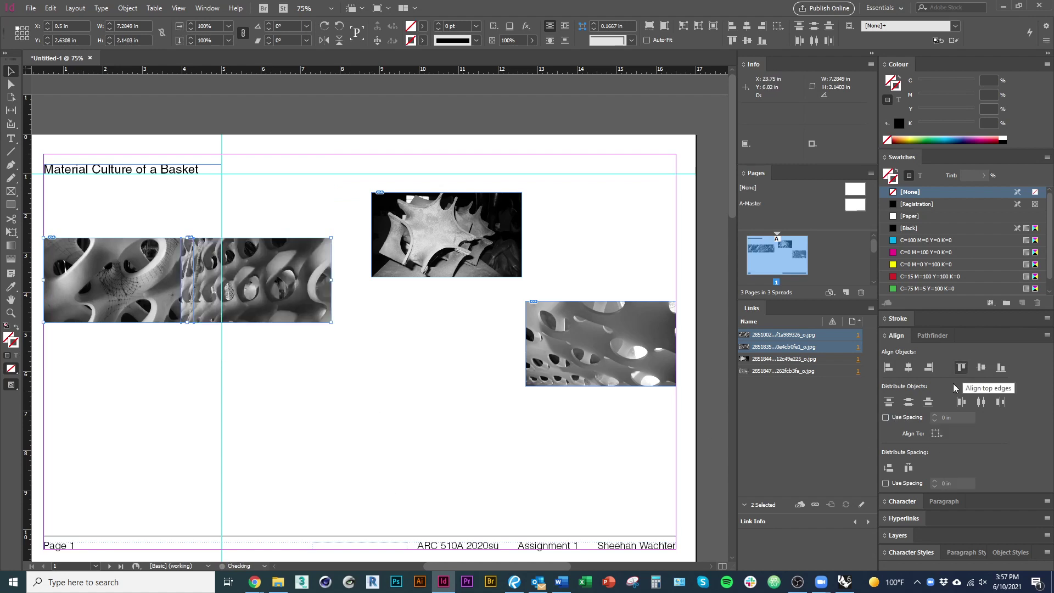
left_click(371, 433)
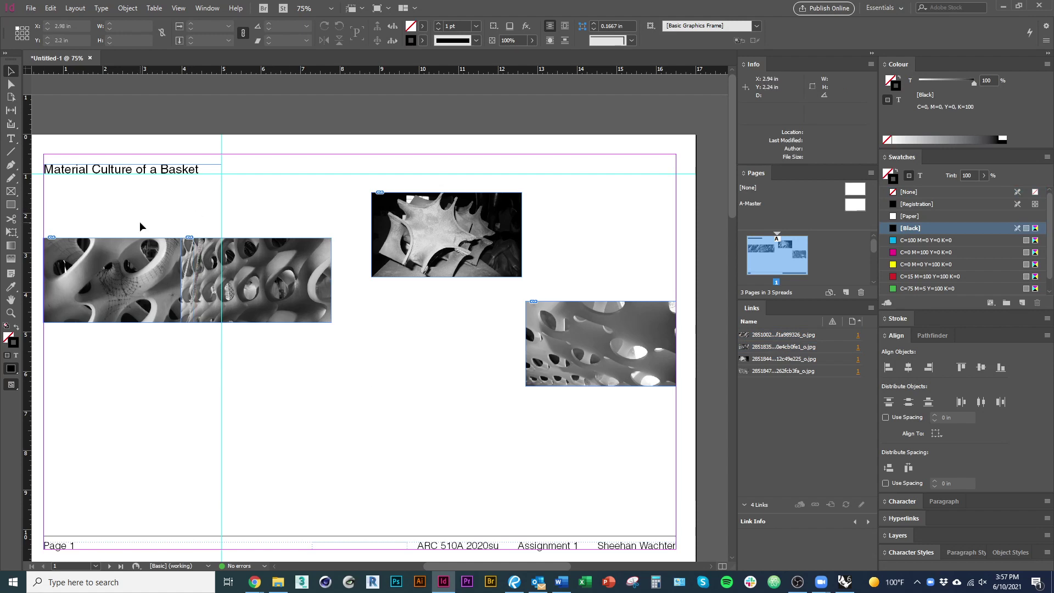
Align all four photos on their vertical centres and distribute their horizontal centres evenly
left_click_drag(628, 438, 130, 240)
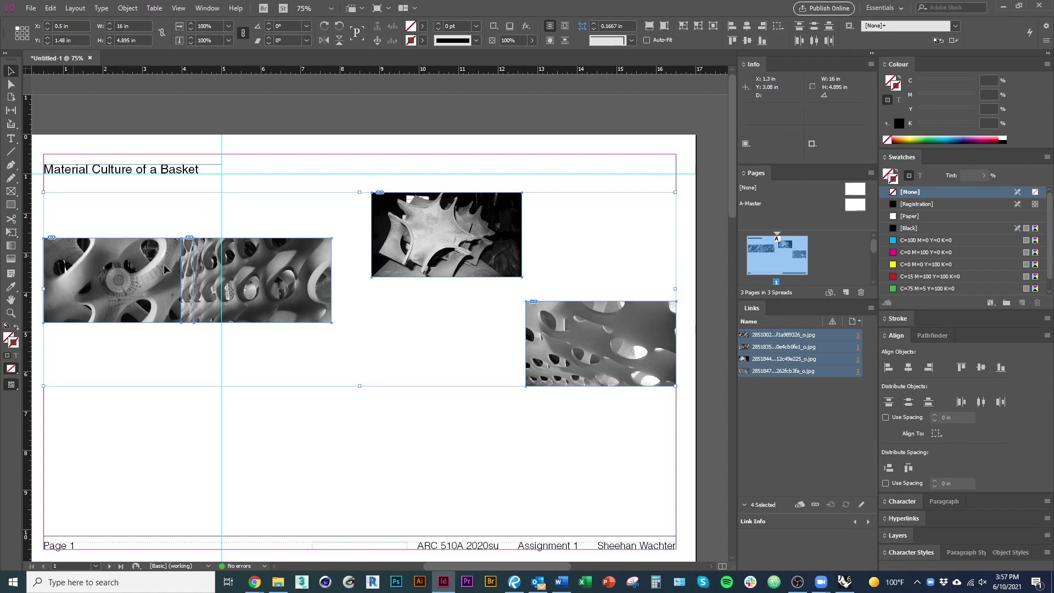
left_click(981, 369)
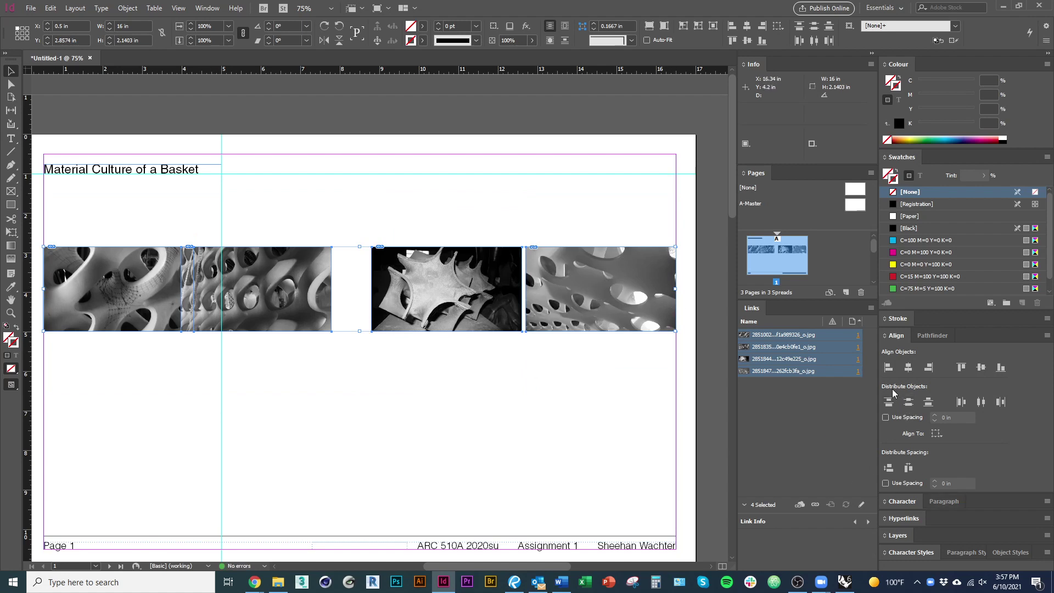
left_click(981, 402)
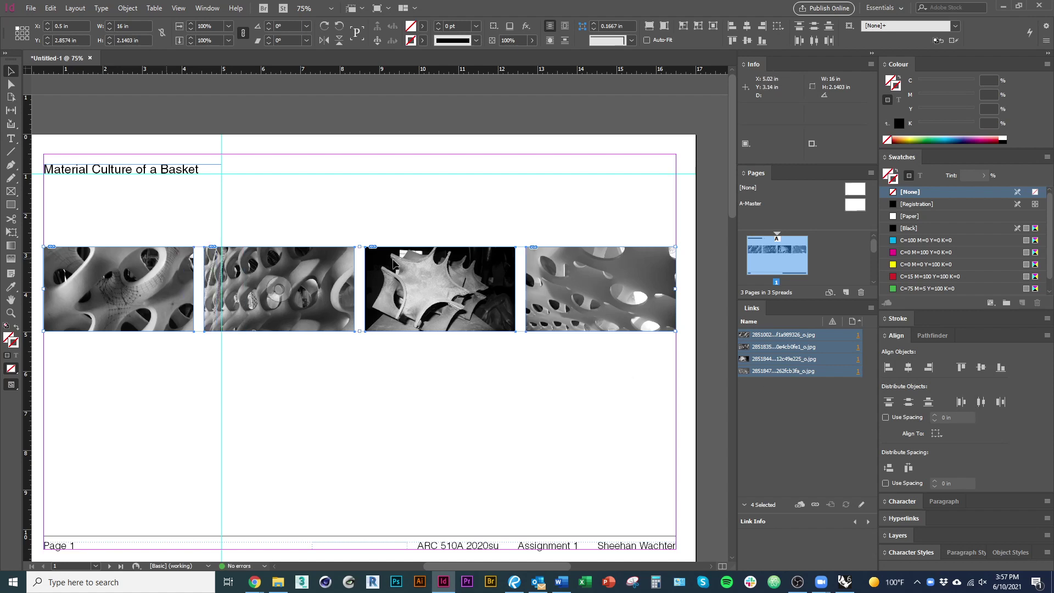
left_click(510, 491)
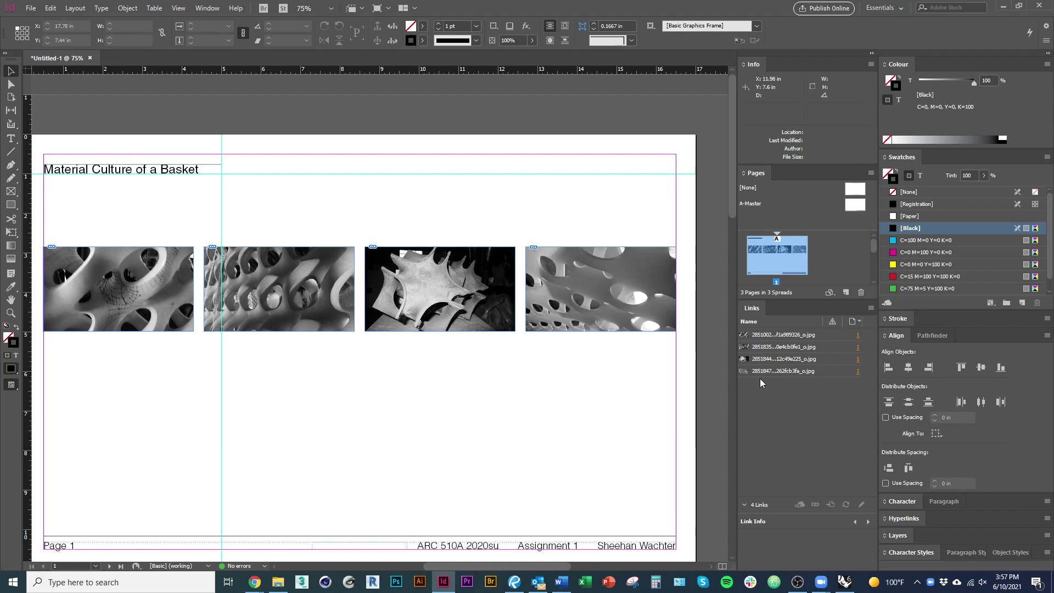
Delete the rightmost, fourth photo from the row
scroll(519, 403, "down", 1)
scroll(519, 403, "up", 1)
left_click_drag(623, 408, 588, 481)
key("ctrl+z")
key("ctrl+z")
Scale the remaining three photos up together so the row spans the margins
left_click_drag(591, 393, 120, 326)
left_click_drag(514, 331, 680, 336)
left_click(437, 424)
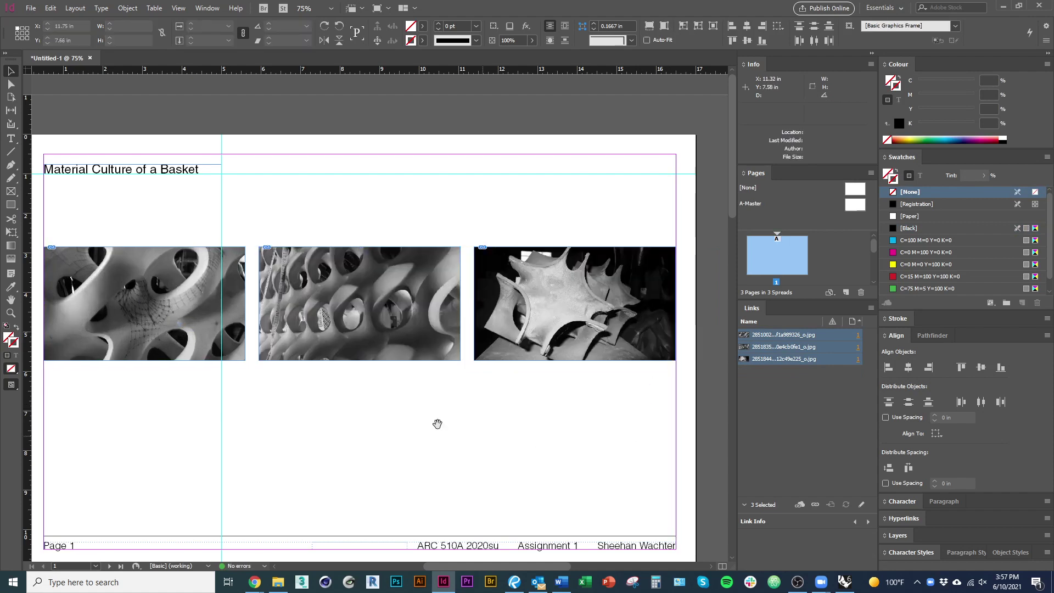
key("ctrl+minus")
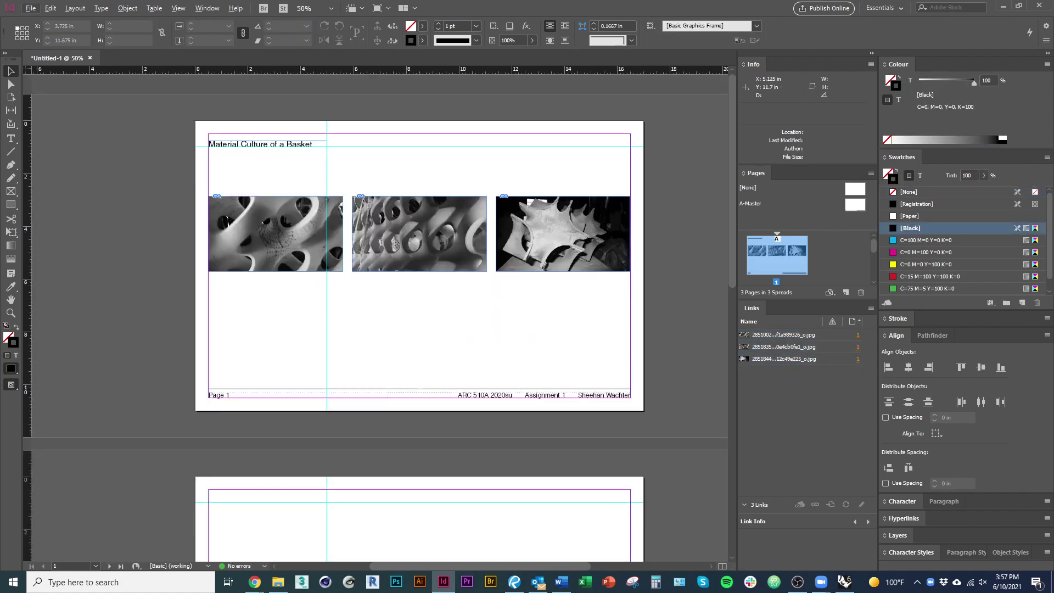
key("alt+Tab")
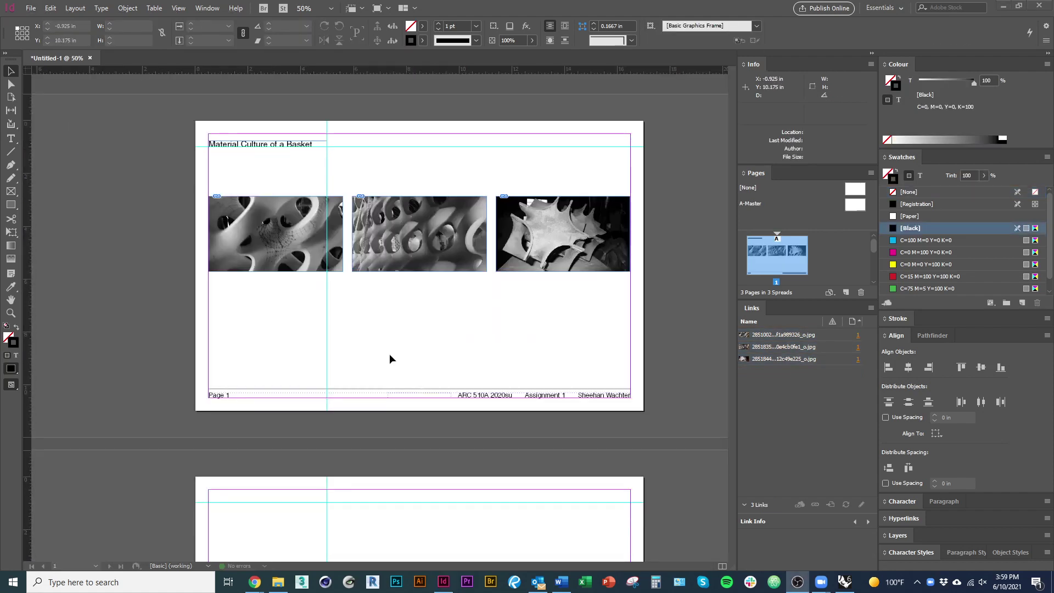
left_click(439, 354)
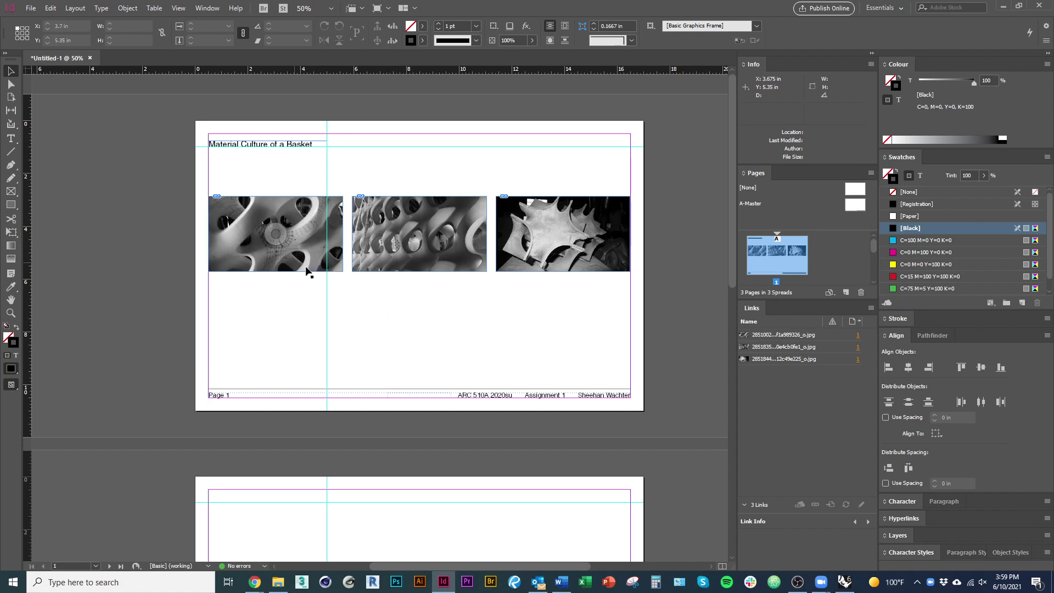
key("alt+Tab")
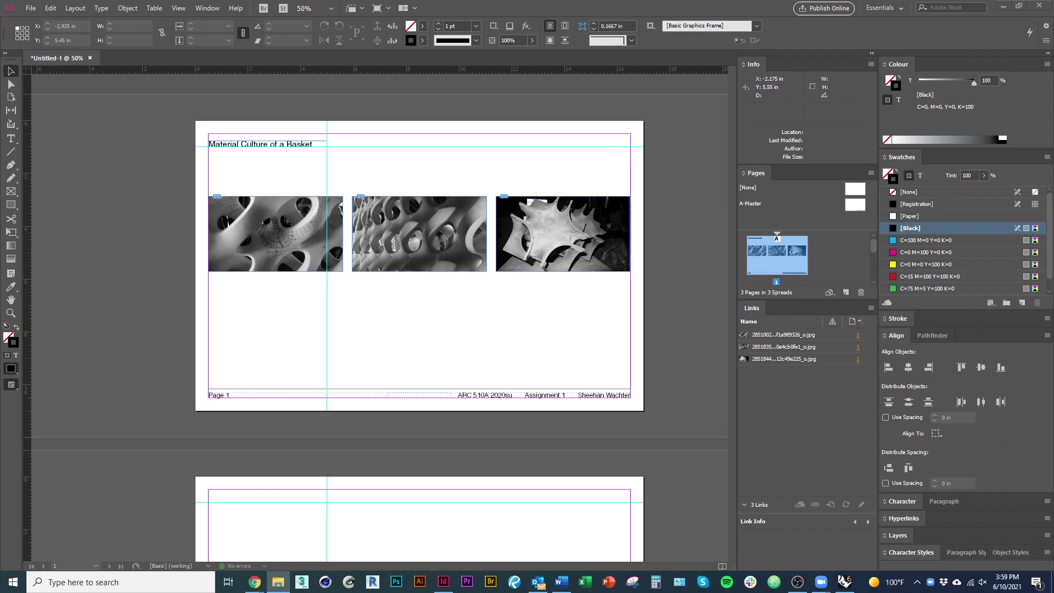
left_click_drag(433, 0, 434, 18)
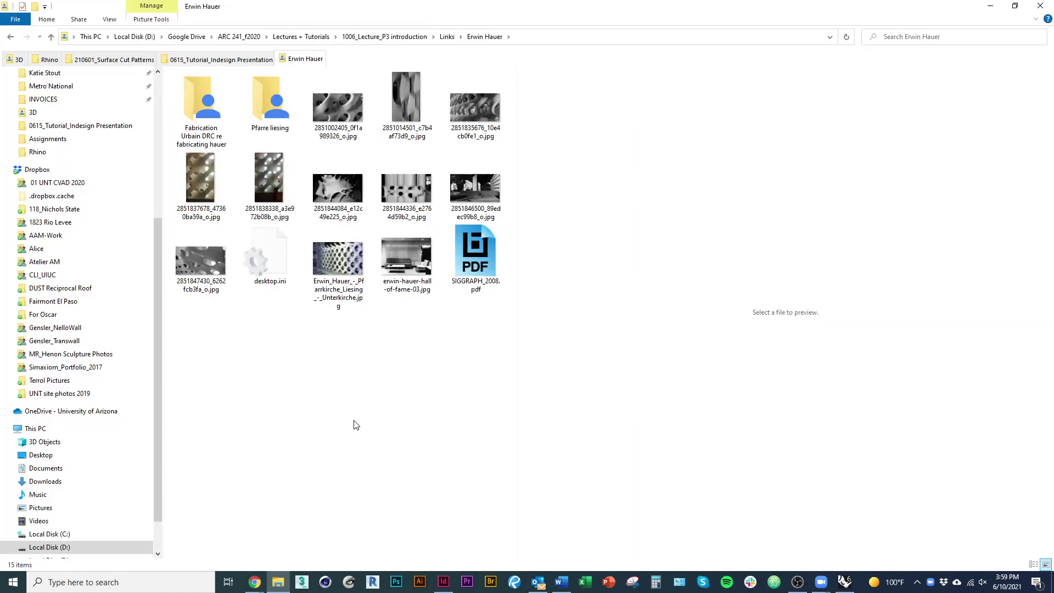
key("alt+Tab")
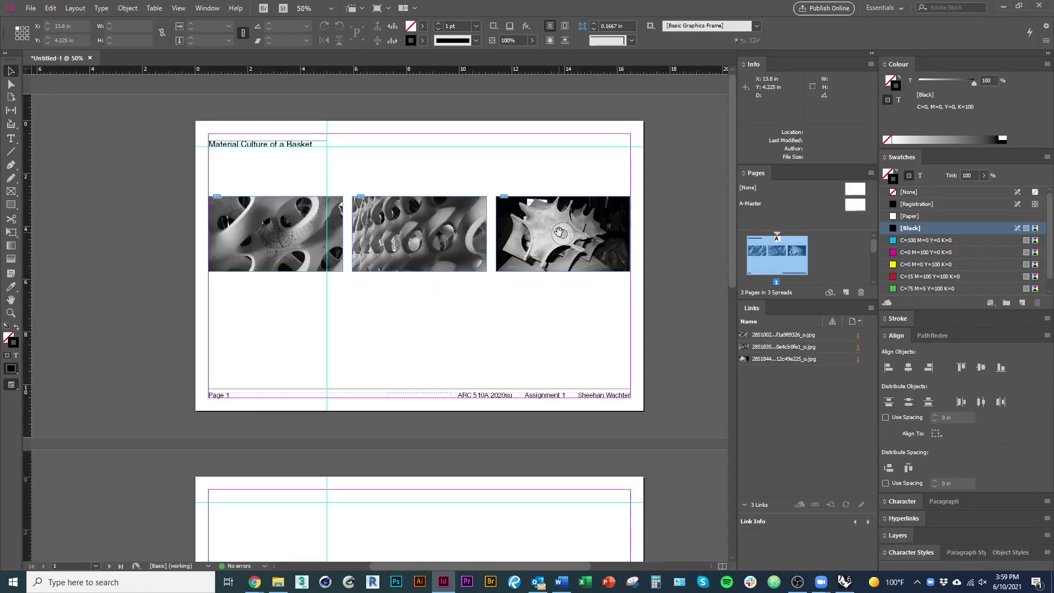
key("alt+Tab")
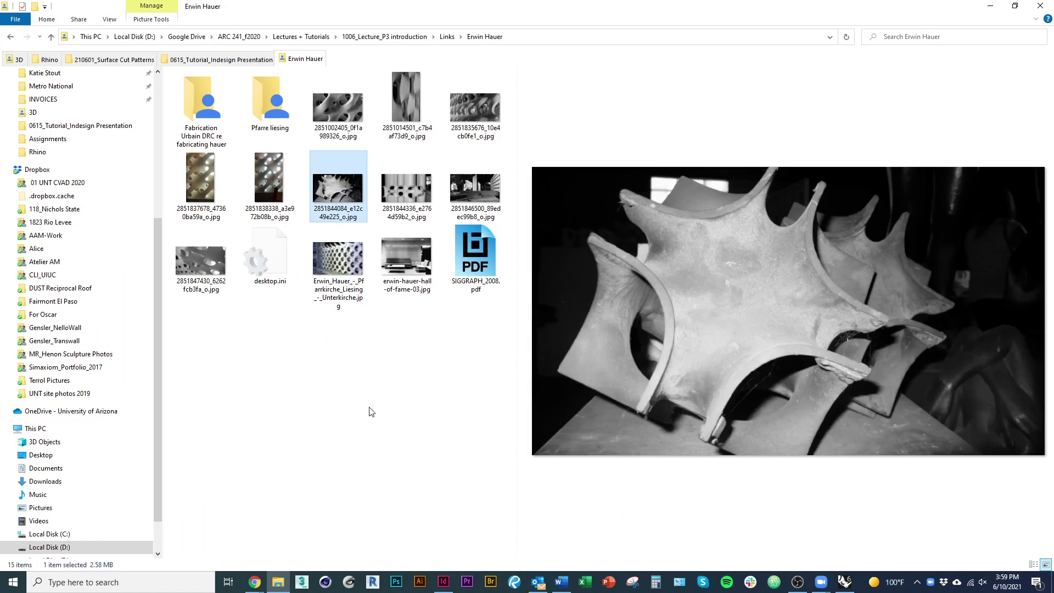
key("Delete")
key("alt+Tab")
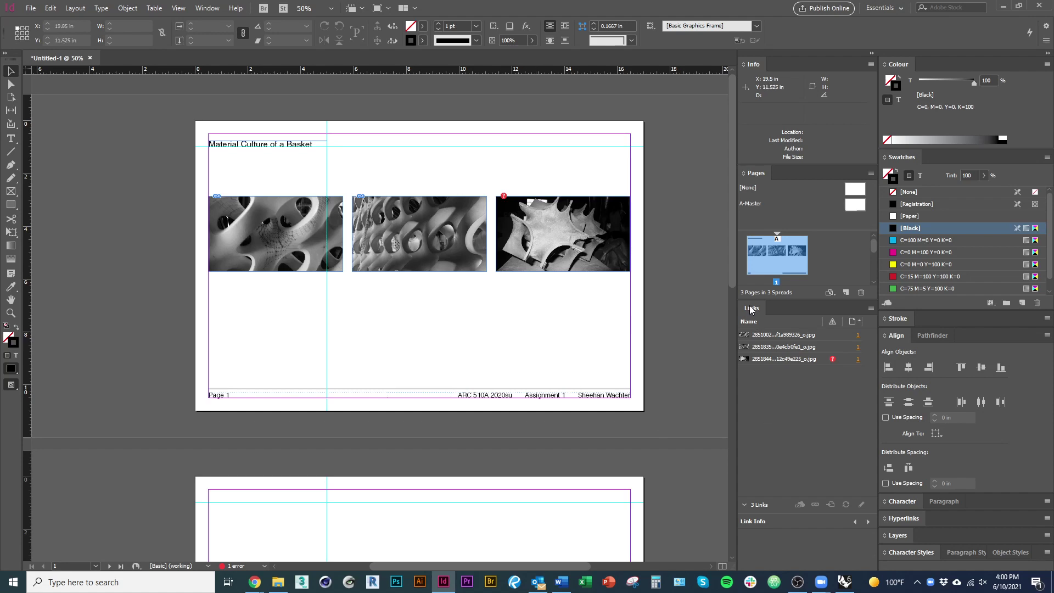
left_click(207, 8)
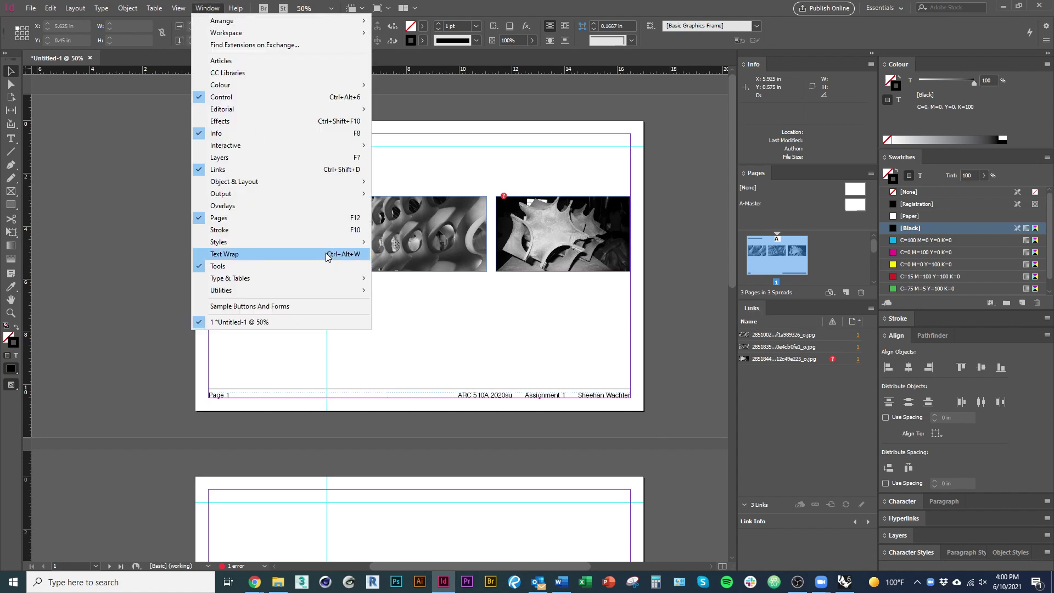
left_click(700, 370)
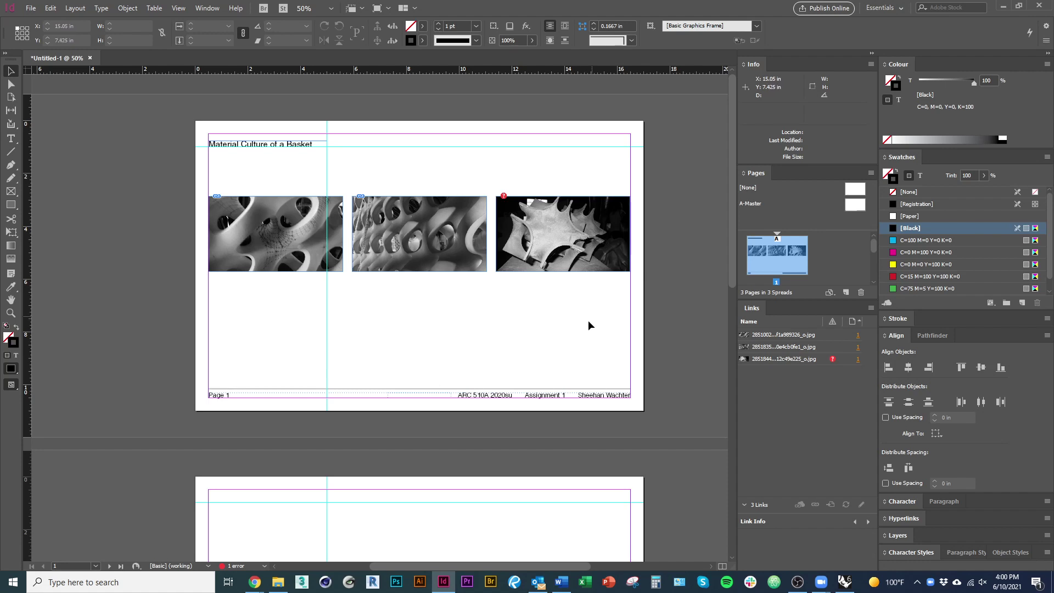
left_click(788, 364)
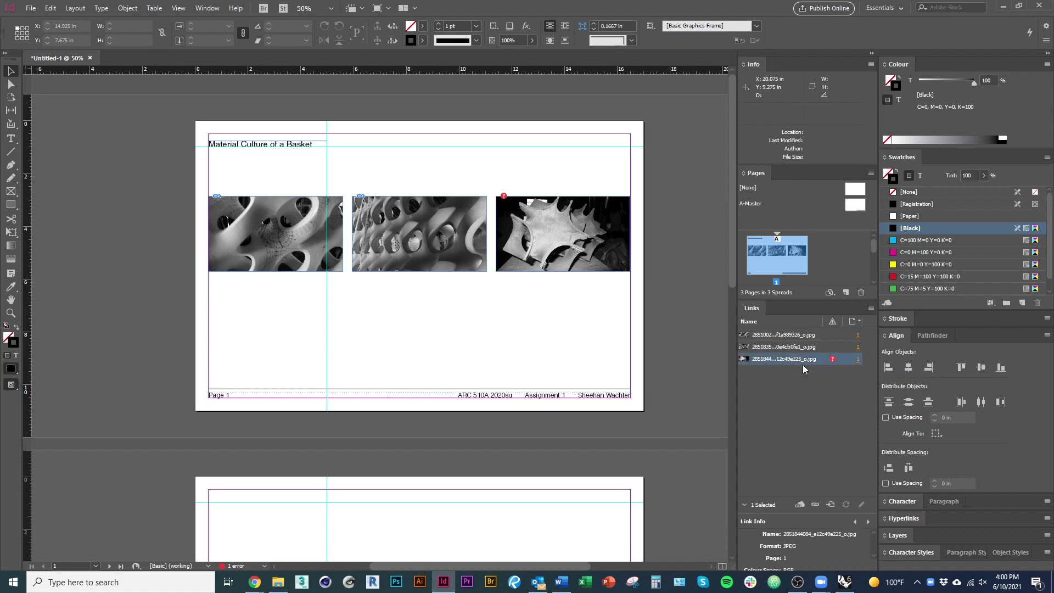
double_click(830, 361)
left_click(811, 404)
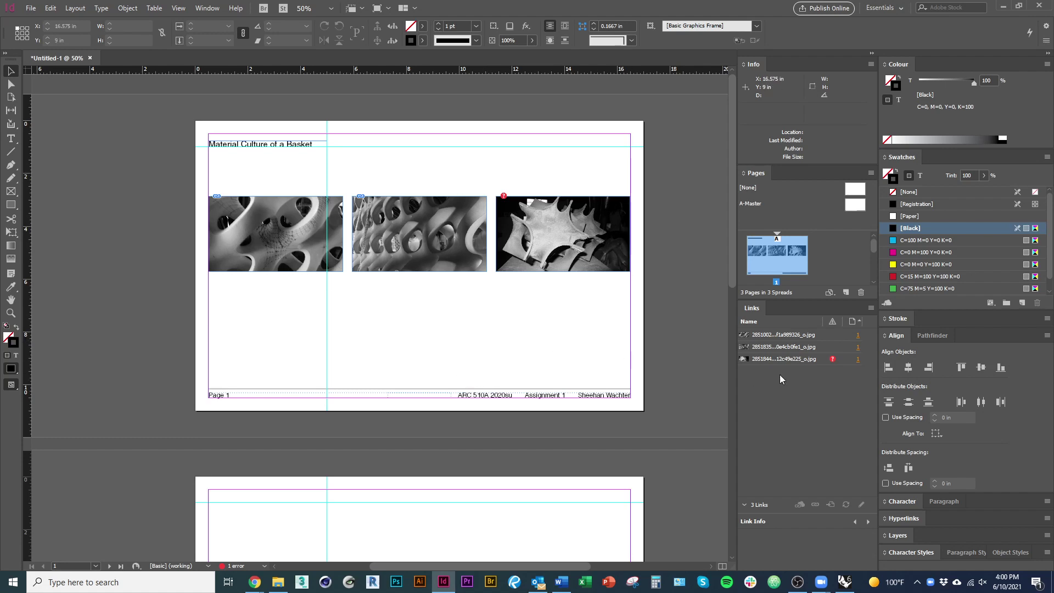
left_click(812, 361)
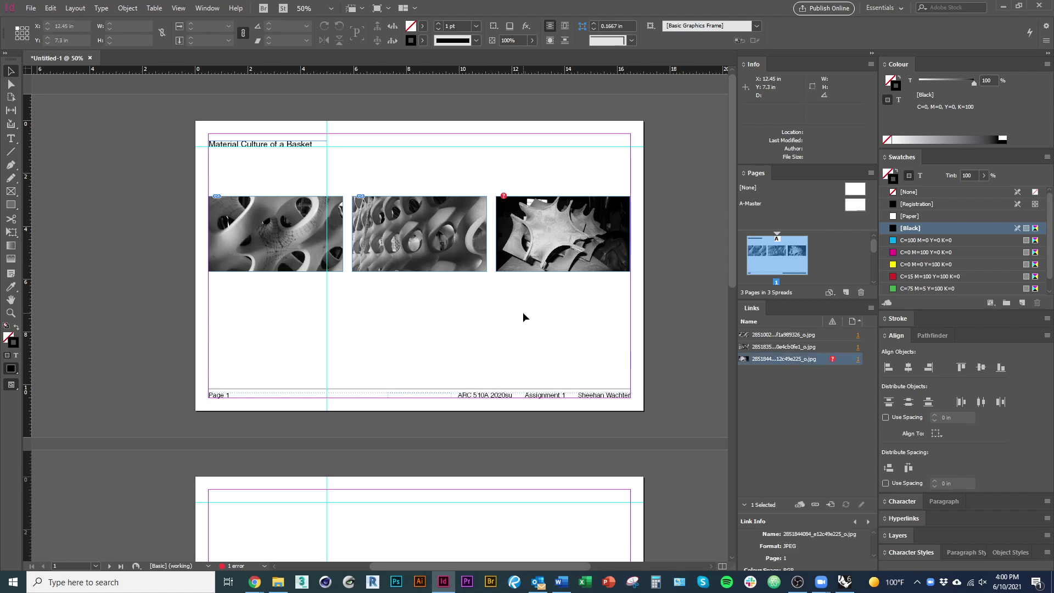
left_click(456, 234)
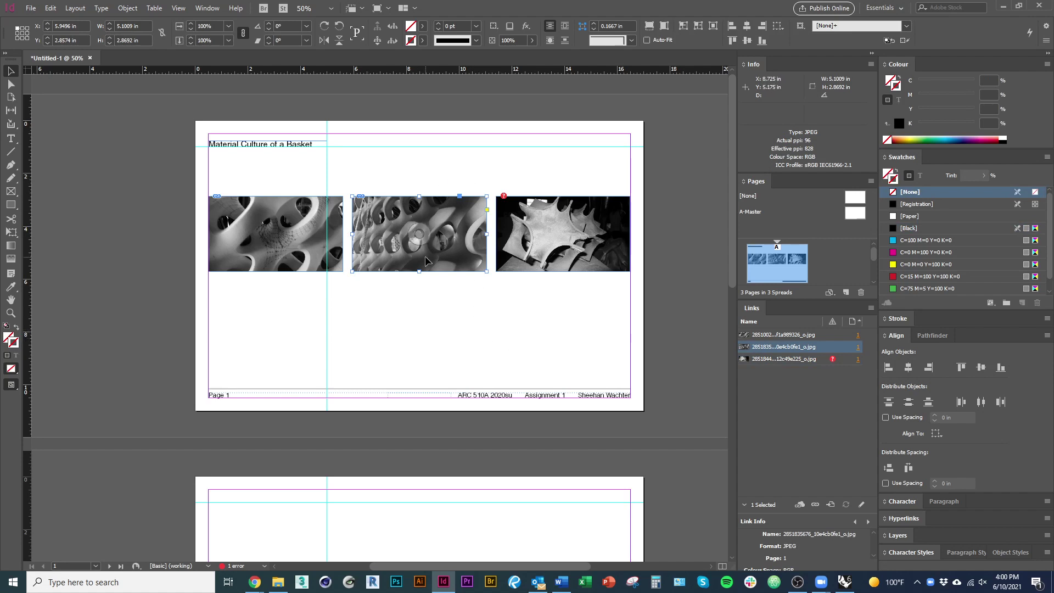
left_click(568, 343)
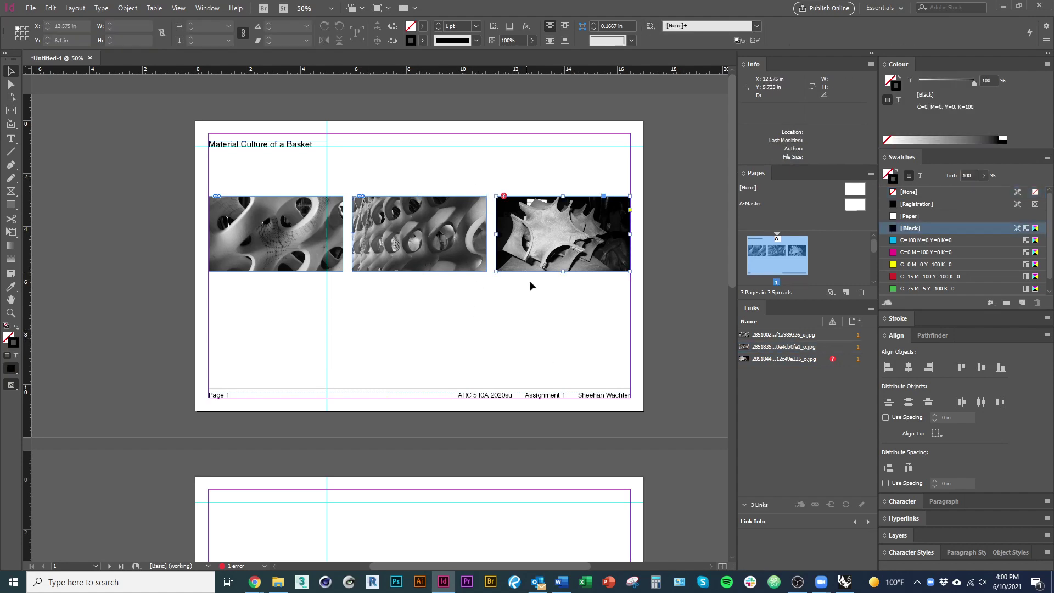
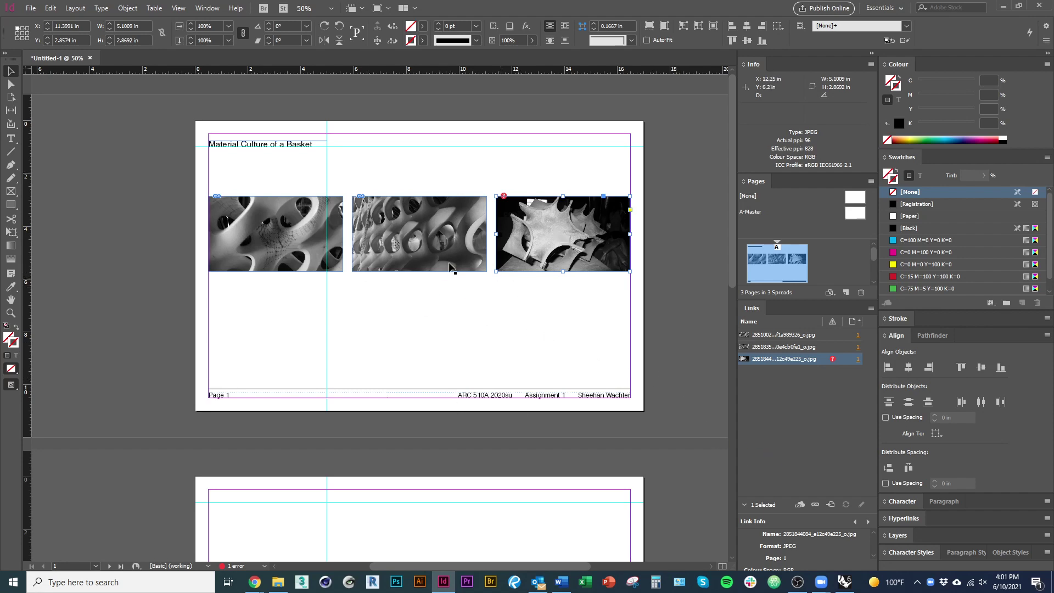
Relink the missing third photo to the Unterkirche church JPG in the Erwin Hauer folder
left_click(815, 505)
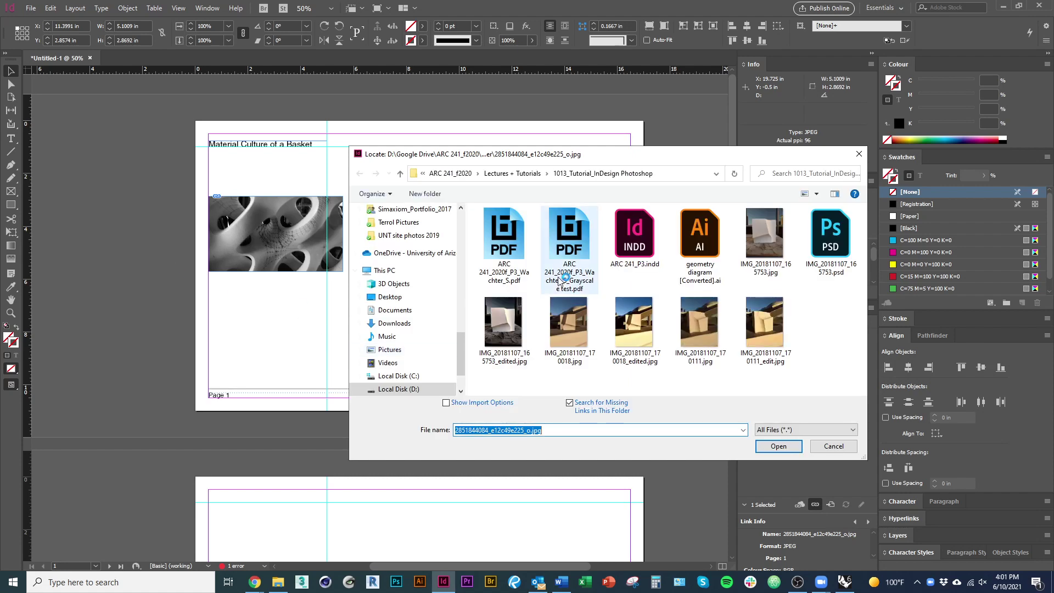
left_click(669, 169)
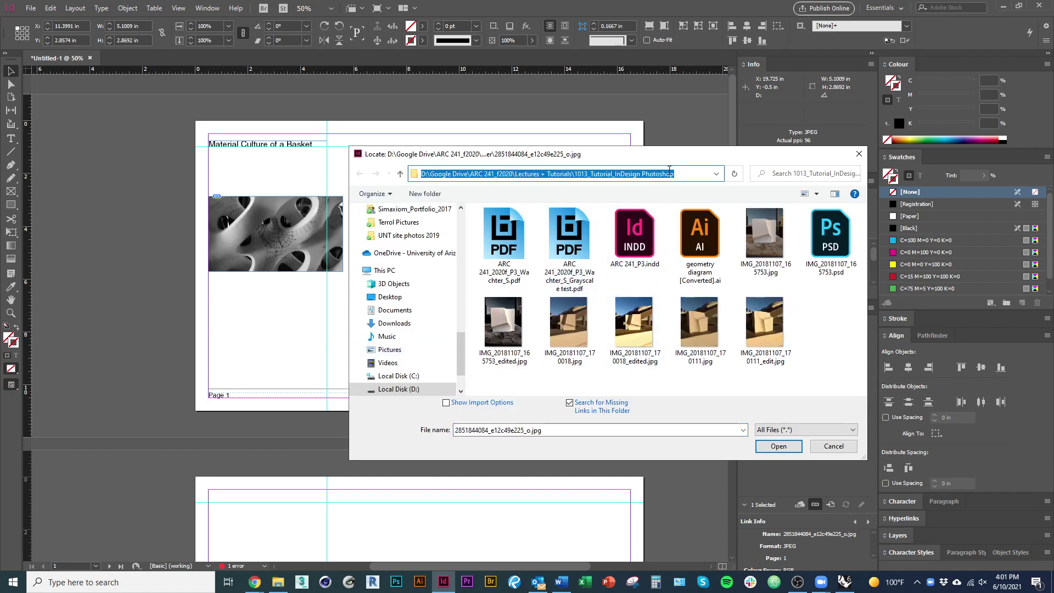
type("D:\\Google Drive\\ARC 241_f2020\\Lectures + Tutorials\\1006_Lecture_P3 introduction\\Links\\Erwin Hauer")
key("Return")
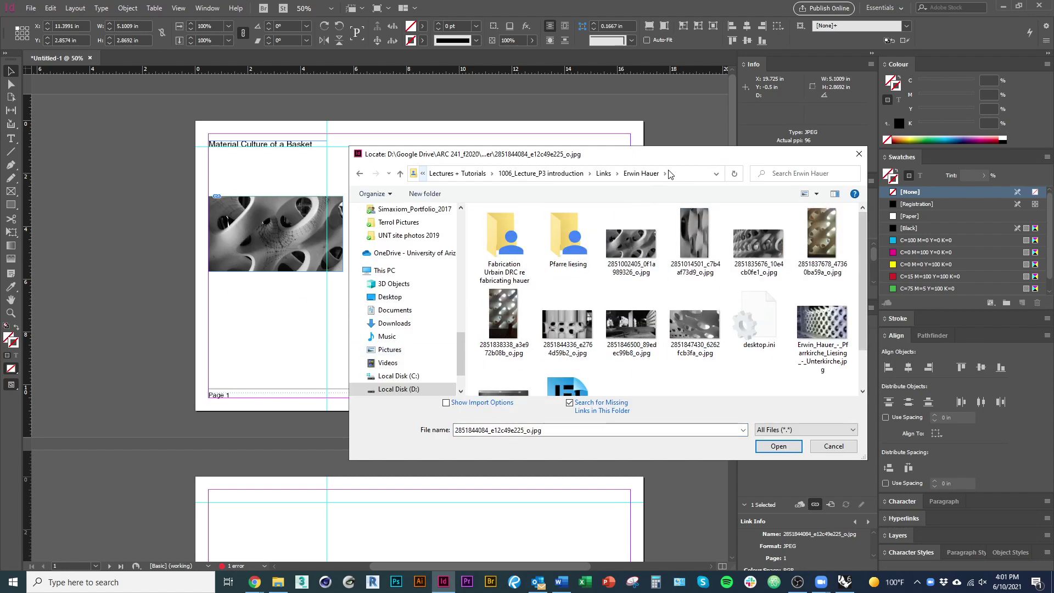
left_click(645, 250)
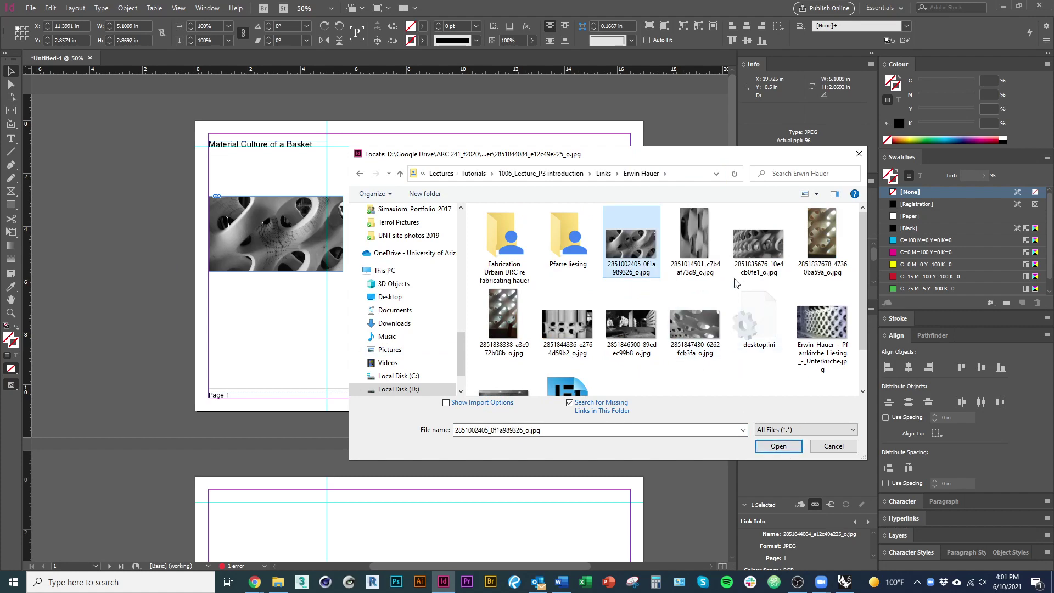
left_click(758, 234)
left_click_drag(740, 158, 553, 262)
left_click(634, 430)
left_click(608, 546)
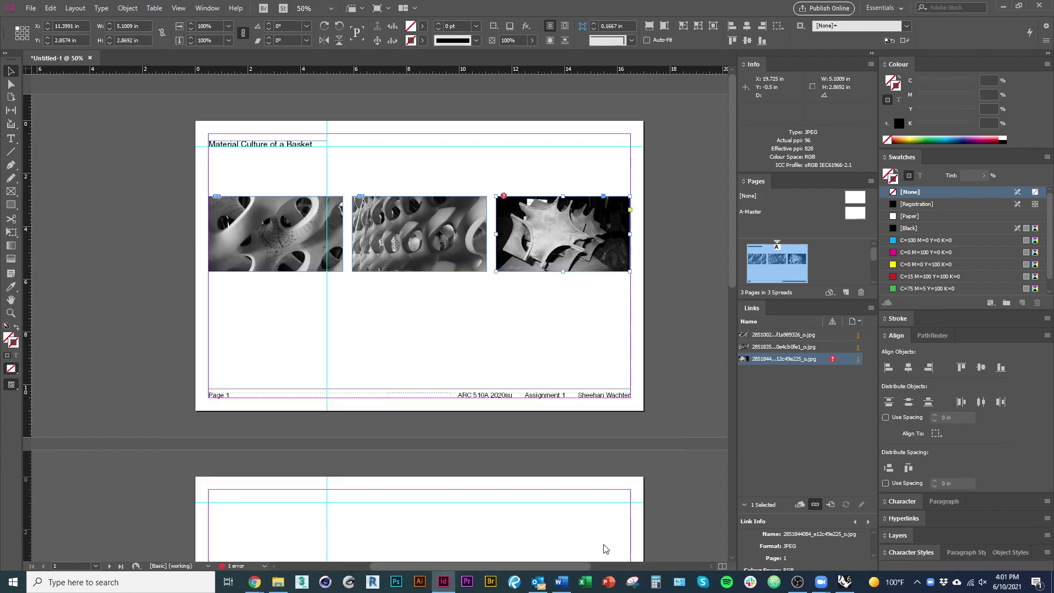
left_click(582, 321)
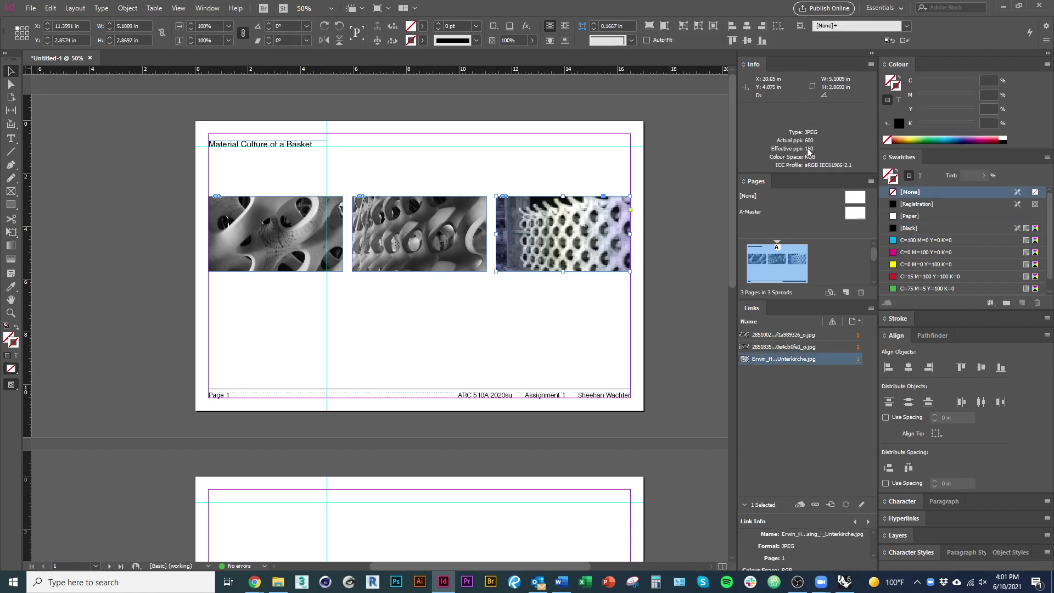
left_click(578, 335)
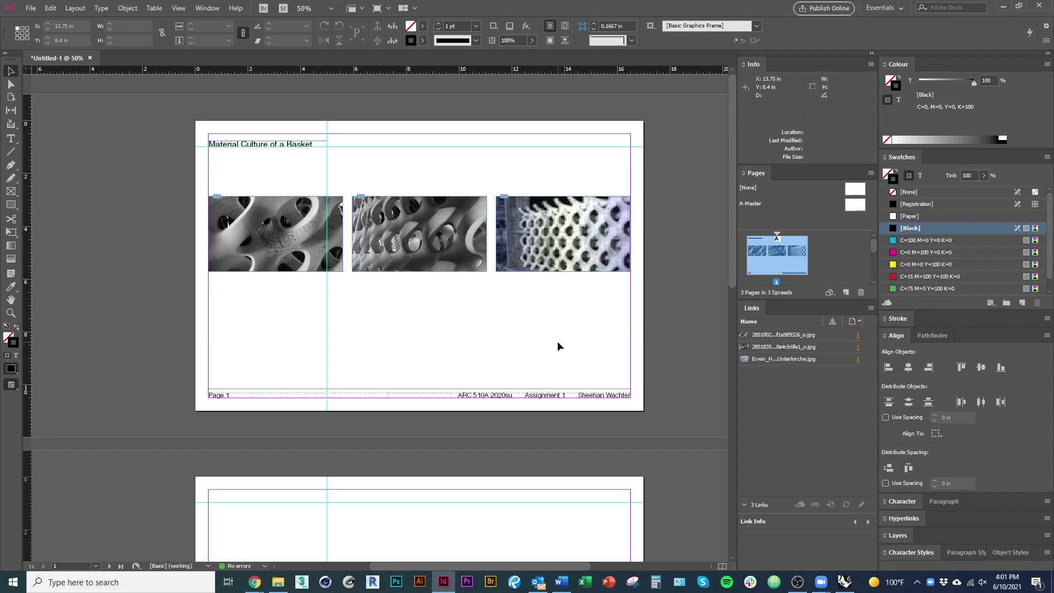
scroll(476, 219, "up", 2)
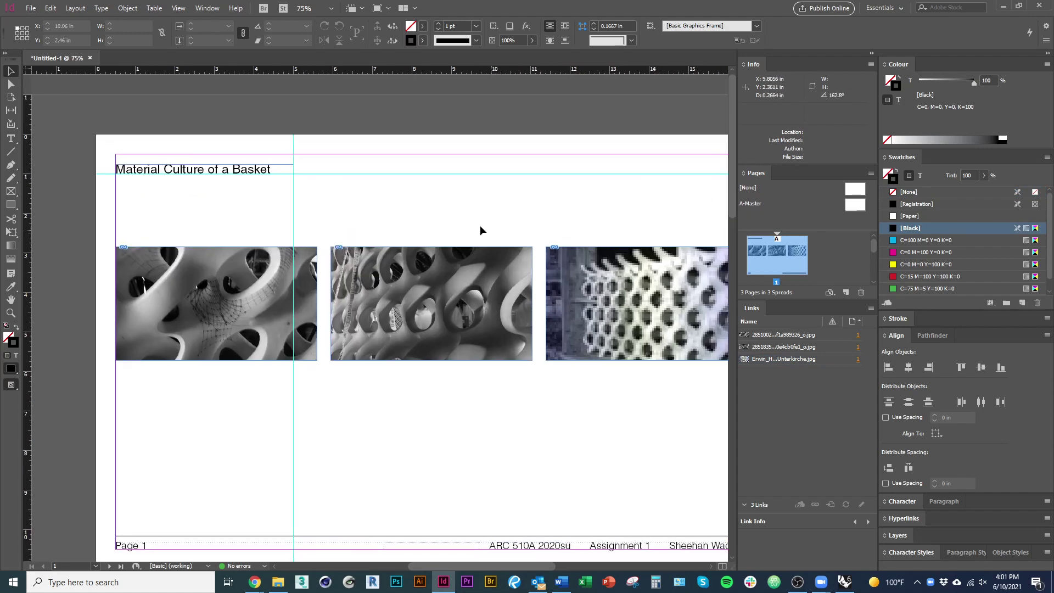
left_click_drag(488, 338, 446, 305)
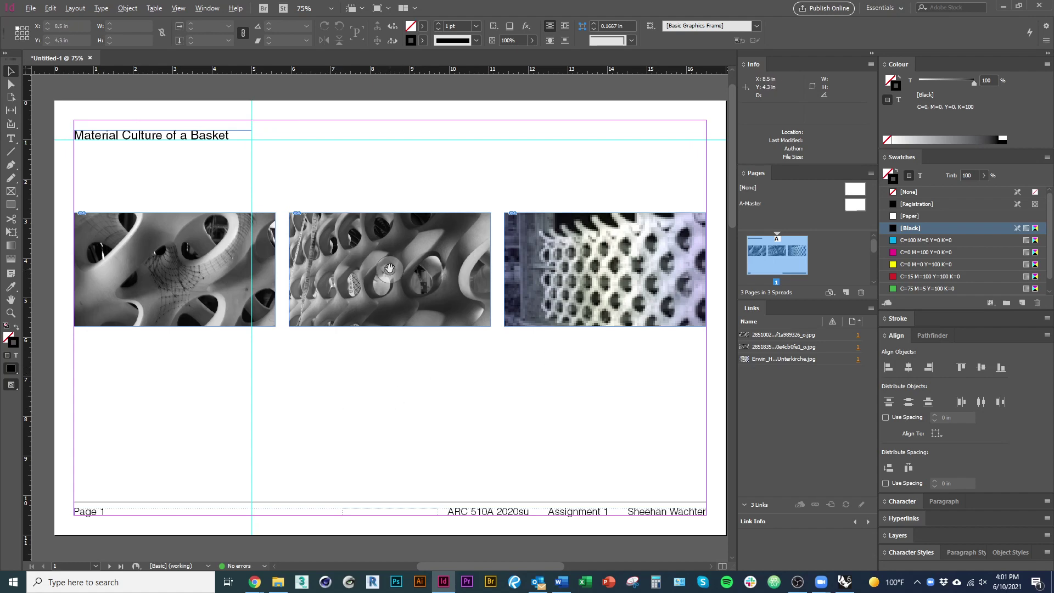
scroll(388, 268, "up", 6)
scroll(433, 339, "down", 5)
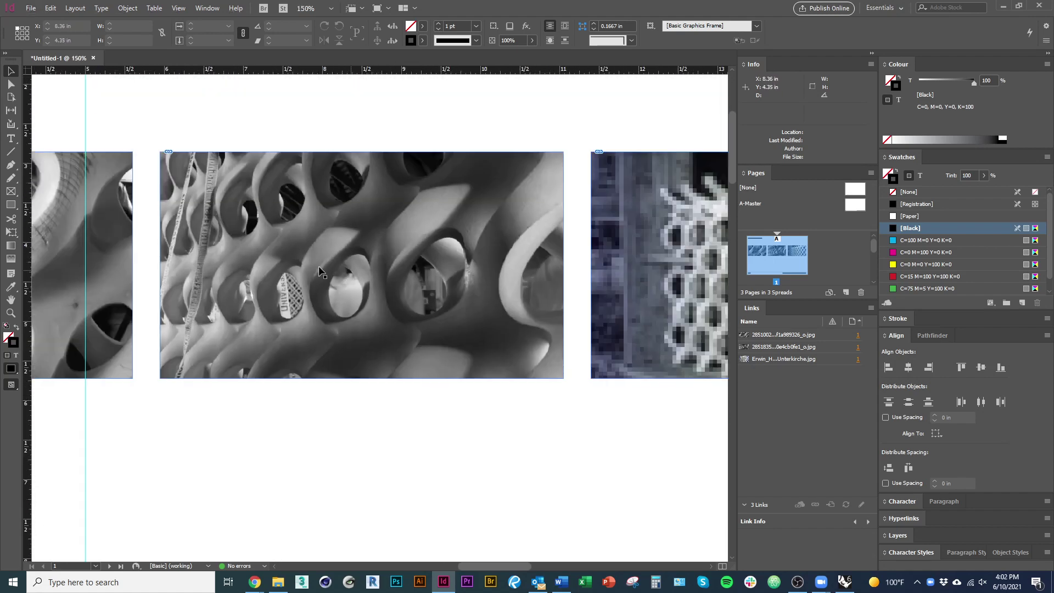
scroll(239, 257, "up", 2)
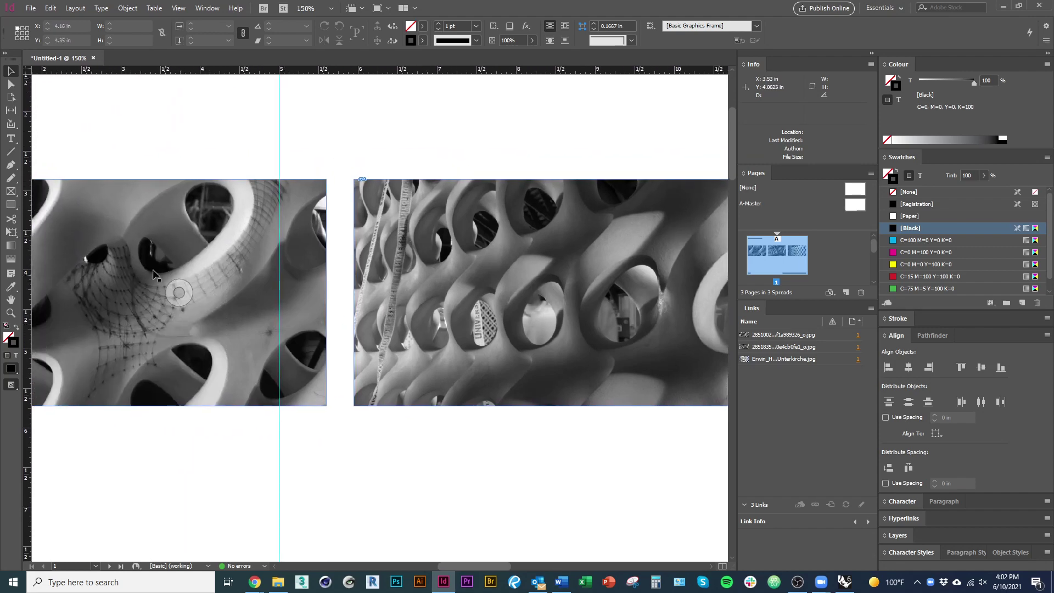
scroll(243, 347, "up", 3)
scroll(233, 303, "down", 2)
scroll(233, 304, "down", 3)
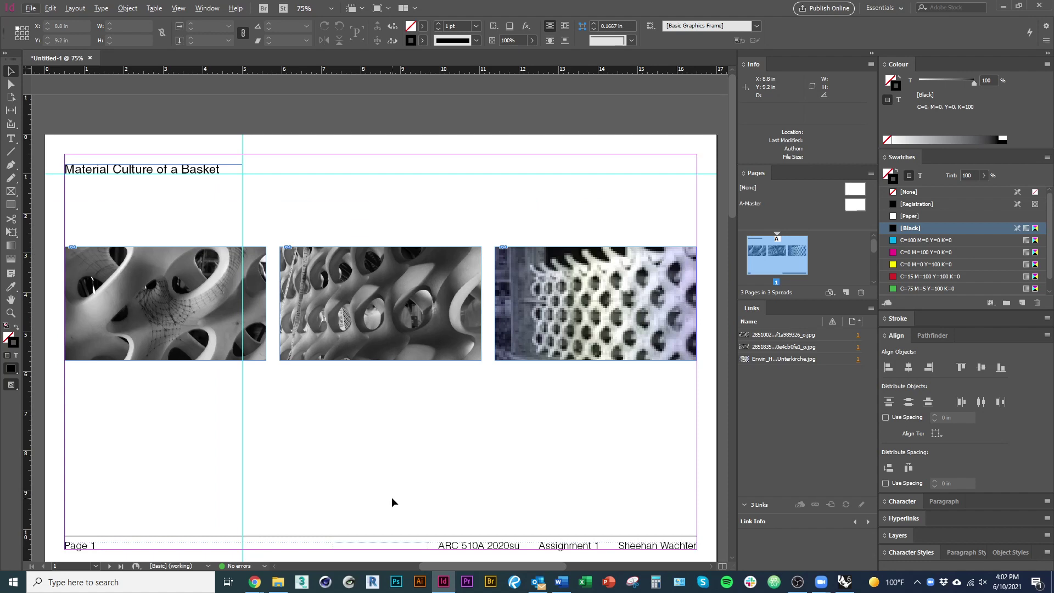
left_click_drag(395, 489, 390, 467)
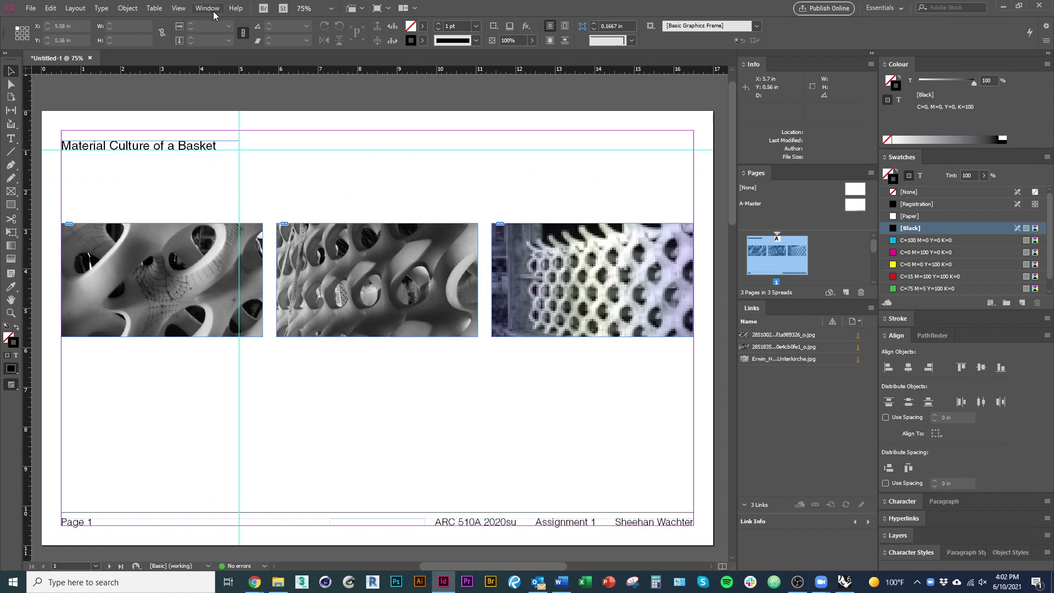
Turn on Overprint Preview and zoom to 100% on the right two photos
left_click(179, 8)
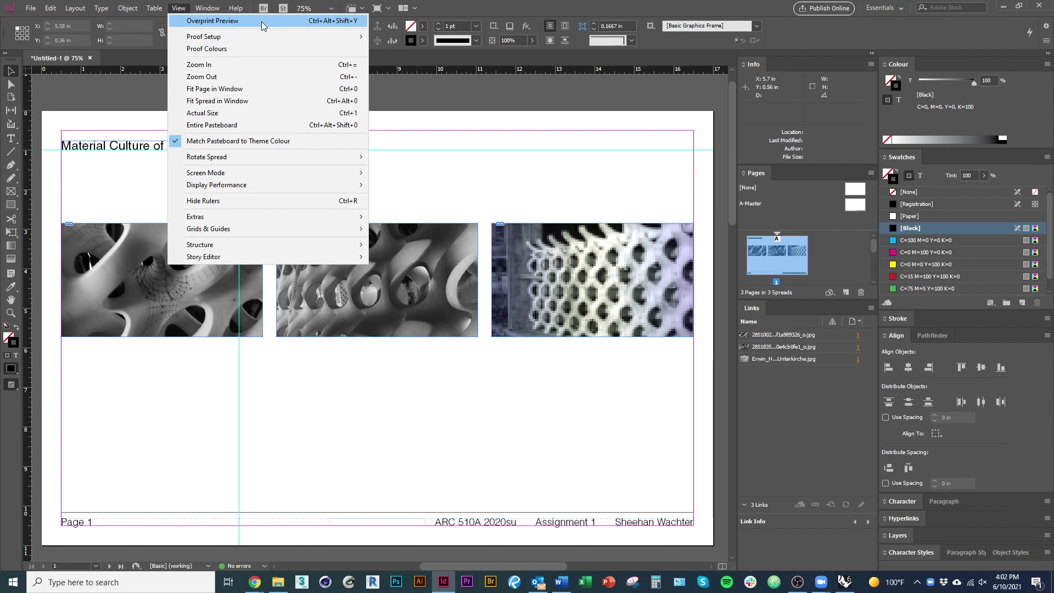
left_click(261, 21)
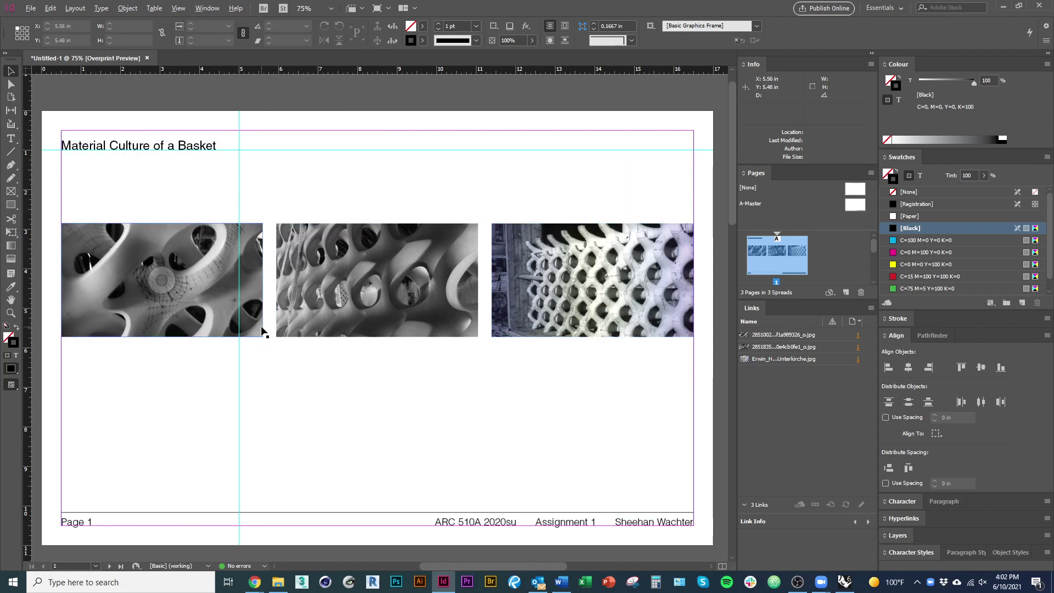
key("ctrl+equal")
left_click_drag(647, 384, 390, 430)
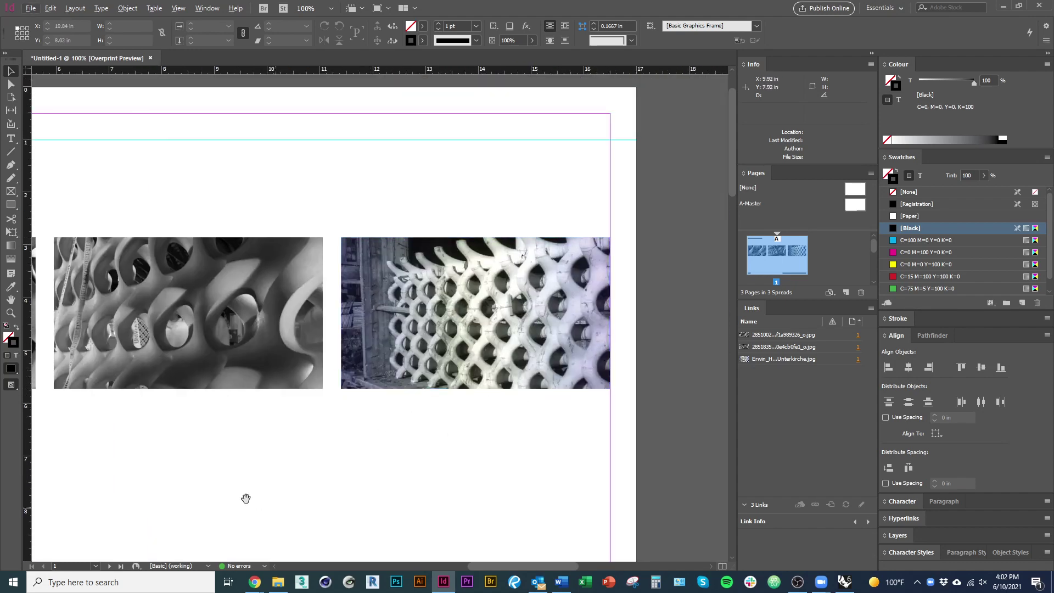
Pan and zoom between 75% and 100% to inspect the photos across the page
left_click_drag(247, 496, 378, 480)
key("ctrl+minus")
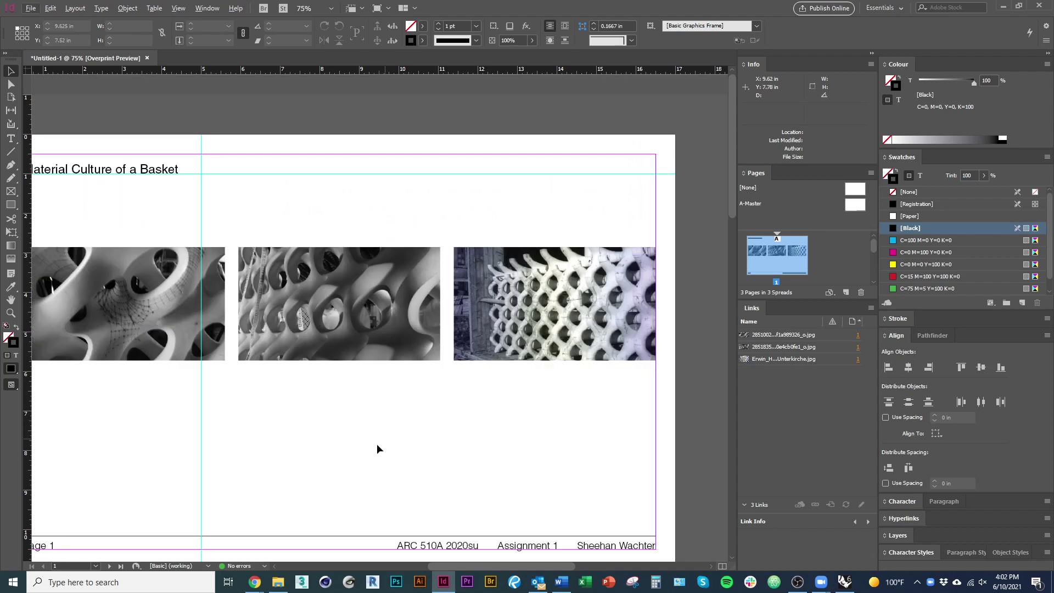
key("ctrl+equal")
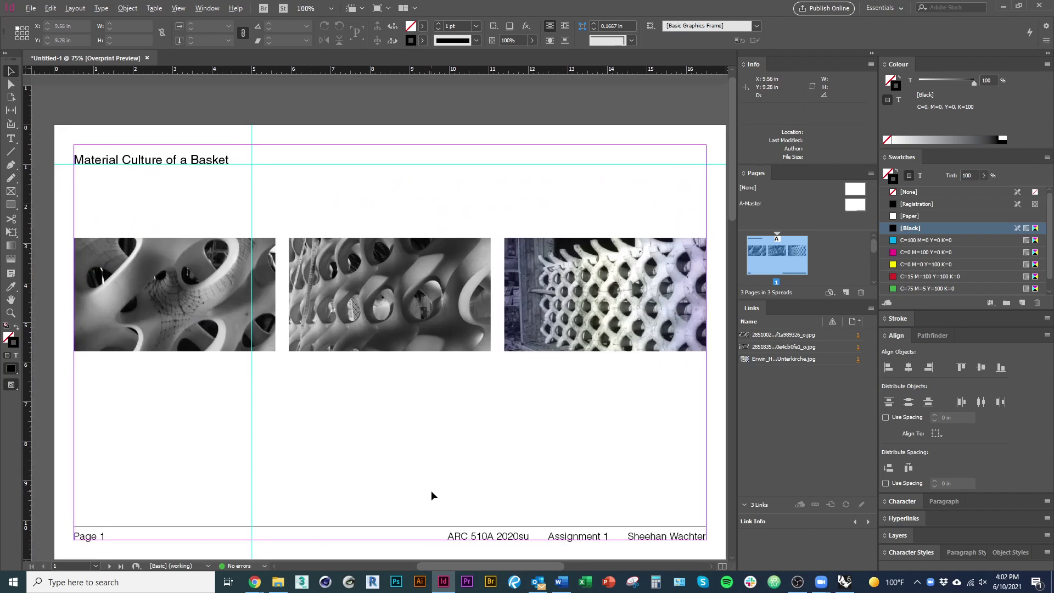
key("ctrl+minus")
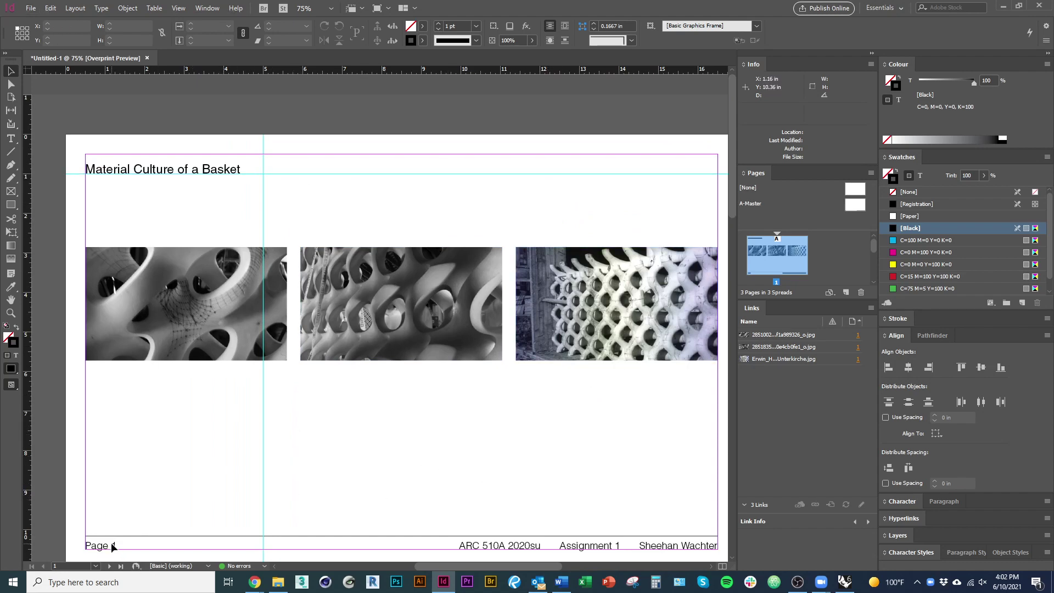
scroll(169, 449, "down", 4)
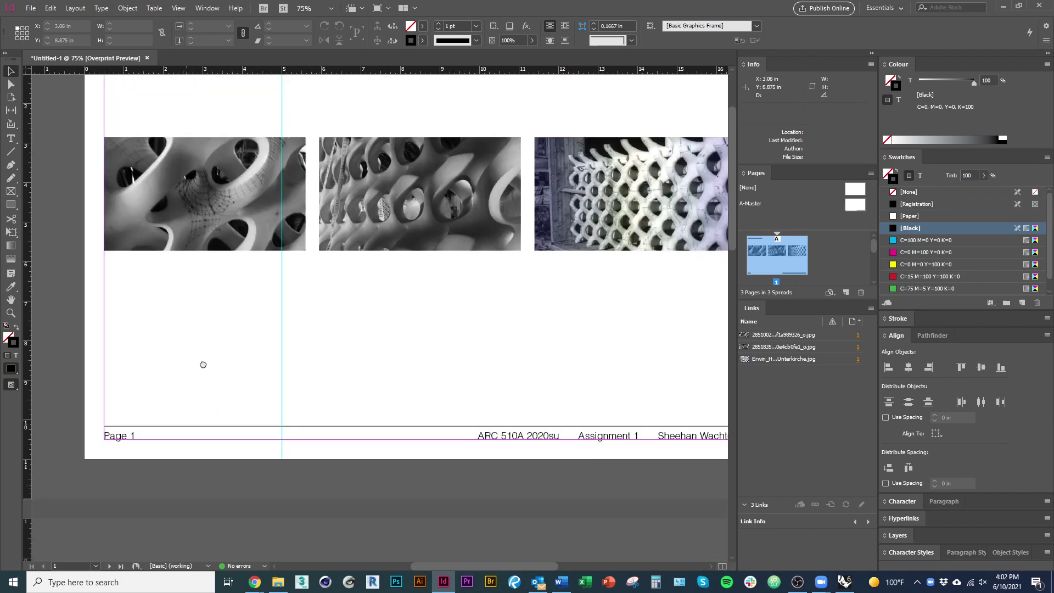
scroll(281, 299, "up", 4)
left_click(300, 351)
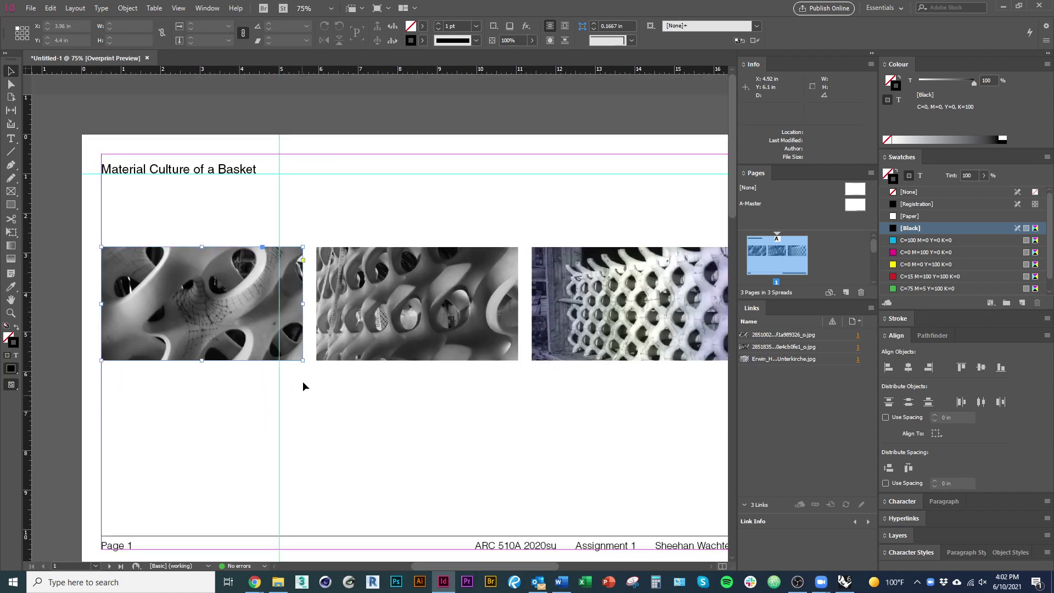
left_click(303, 439)
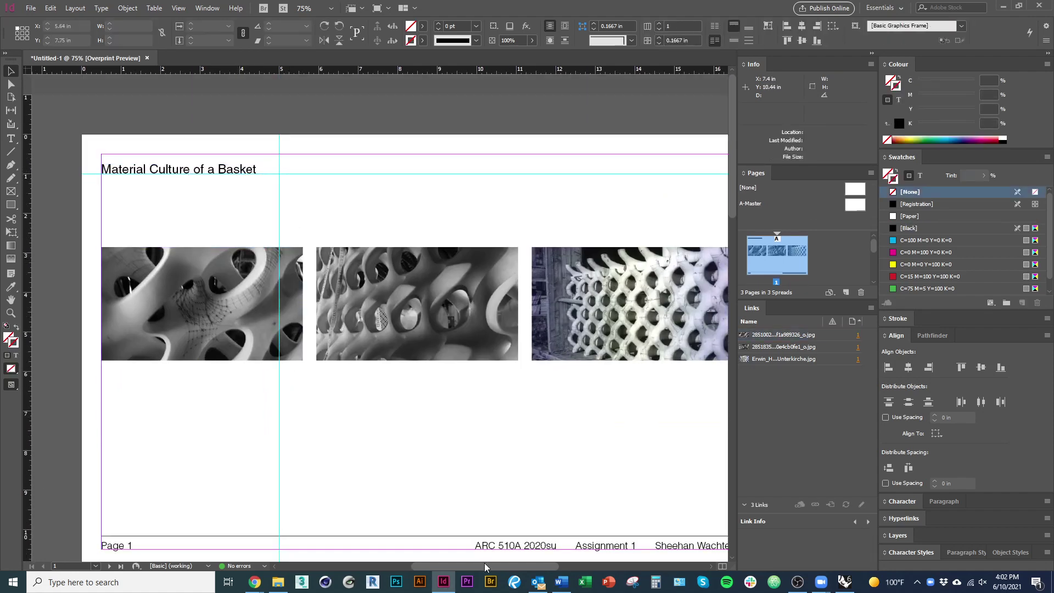
left_click_drag(495, 473, 470, 473)
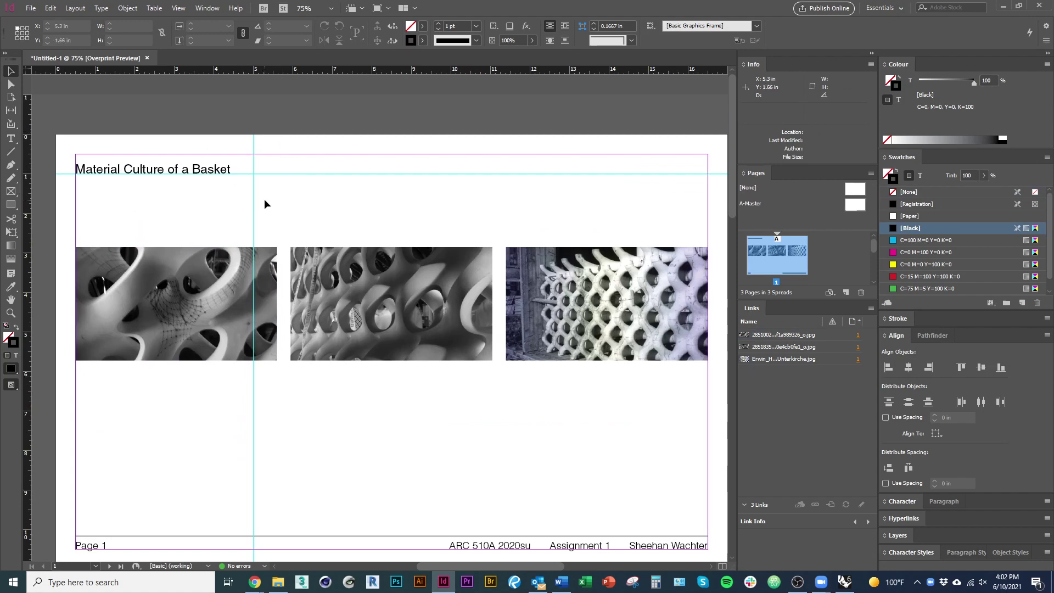
Turn off Overprint Preview and scroll down to page 2
left_click(207, 8)
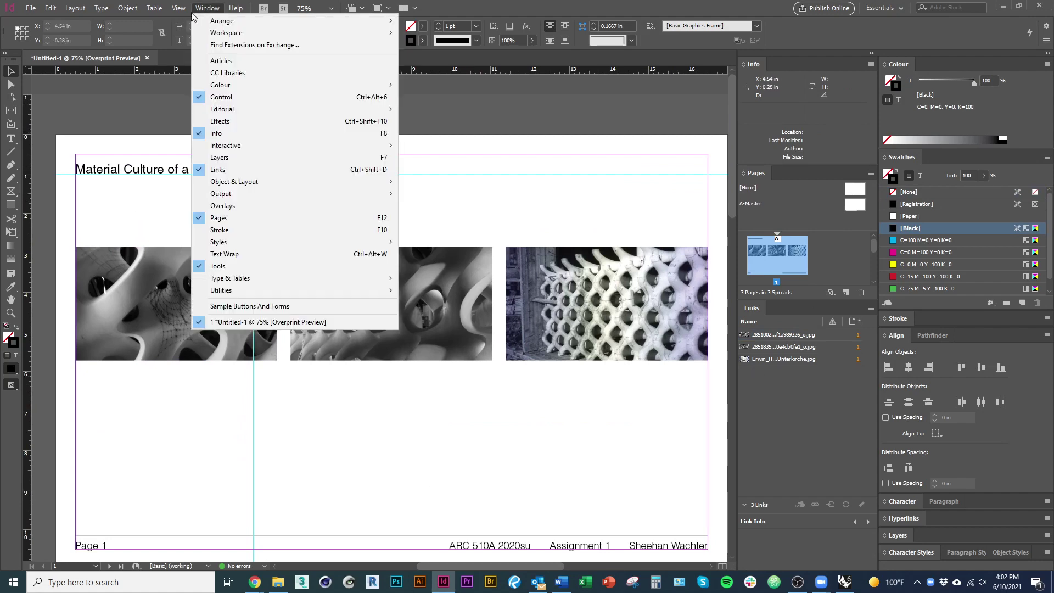
mouse_move(172, 11)
left_click(201, 20)
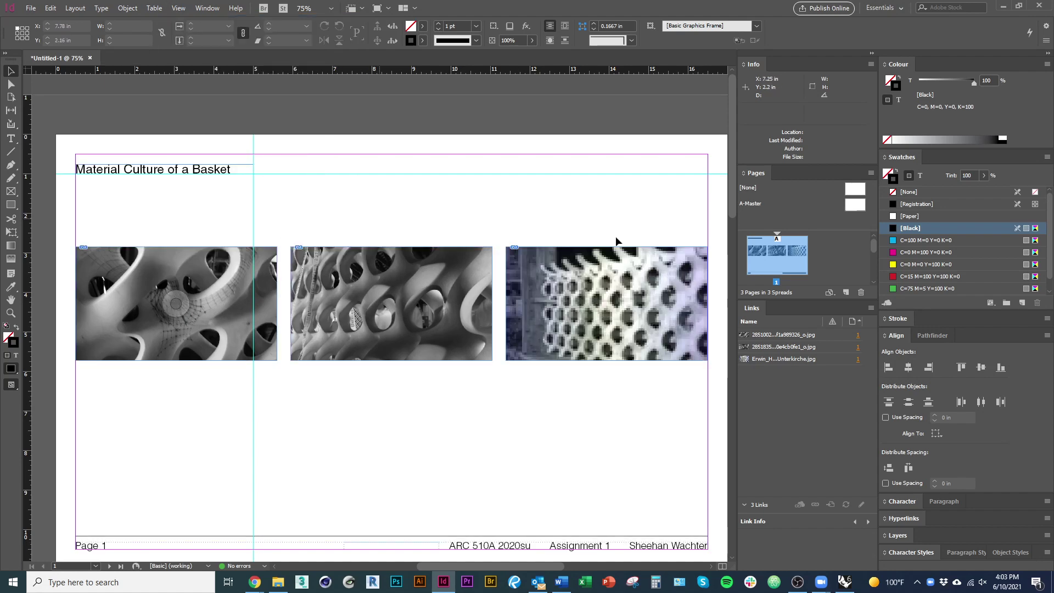
scroll(380, 432, "down", 1, "alt")
scroll(360, 372, "down", 5)
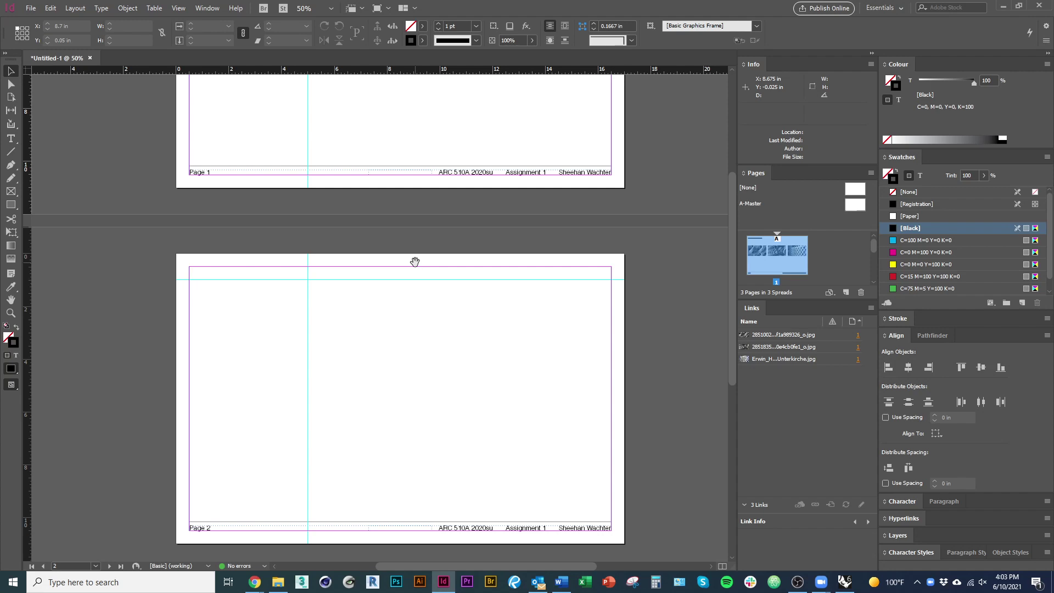
scroll(430, 293, "up", 3)
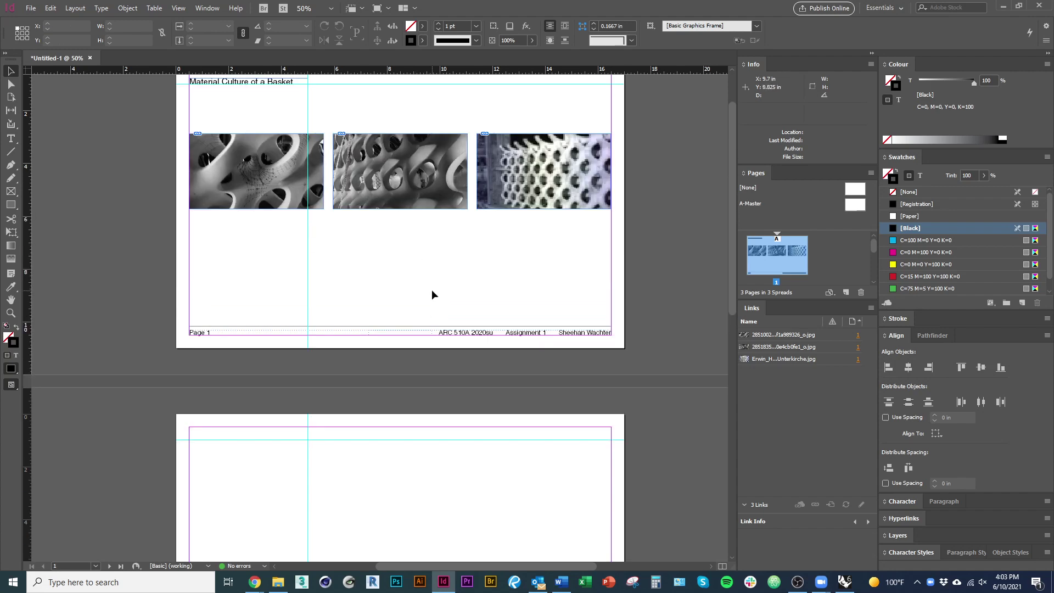
scroll(303, 355, "up", 1)
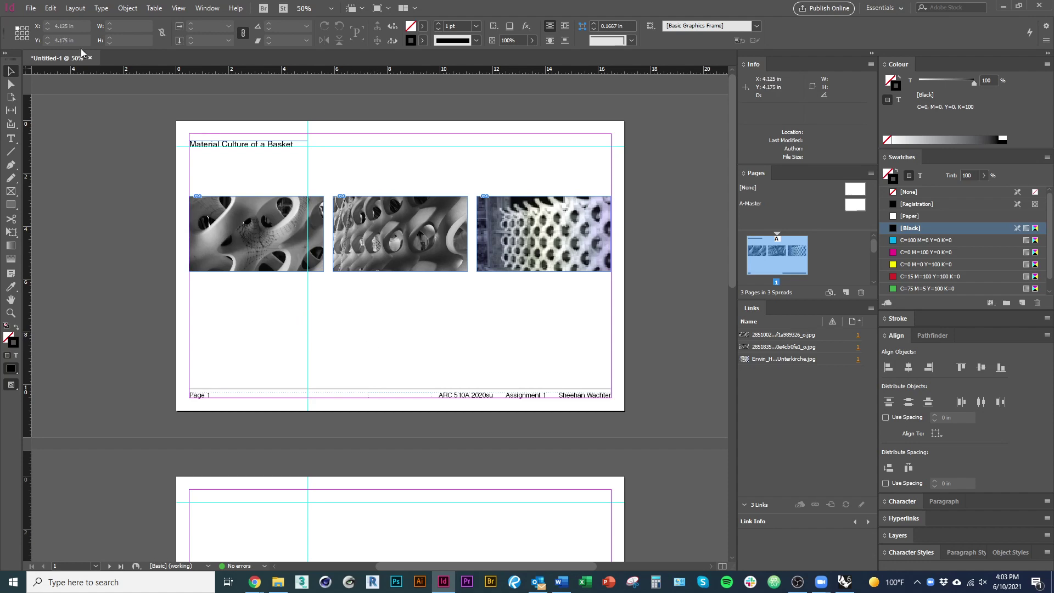
scroll(340, 308, "down", 8)
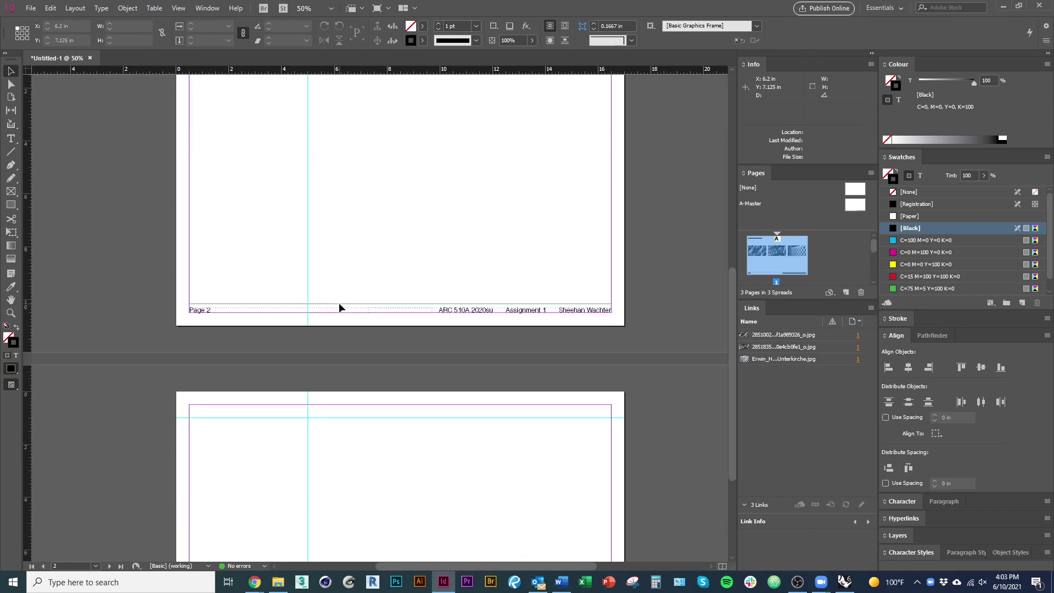
Start a File > Export and move the Export dialog up and left
left_click(31, 9)
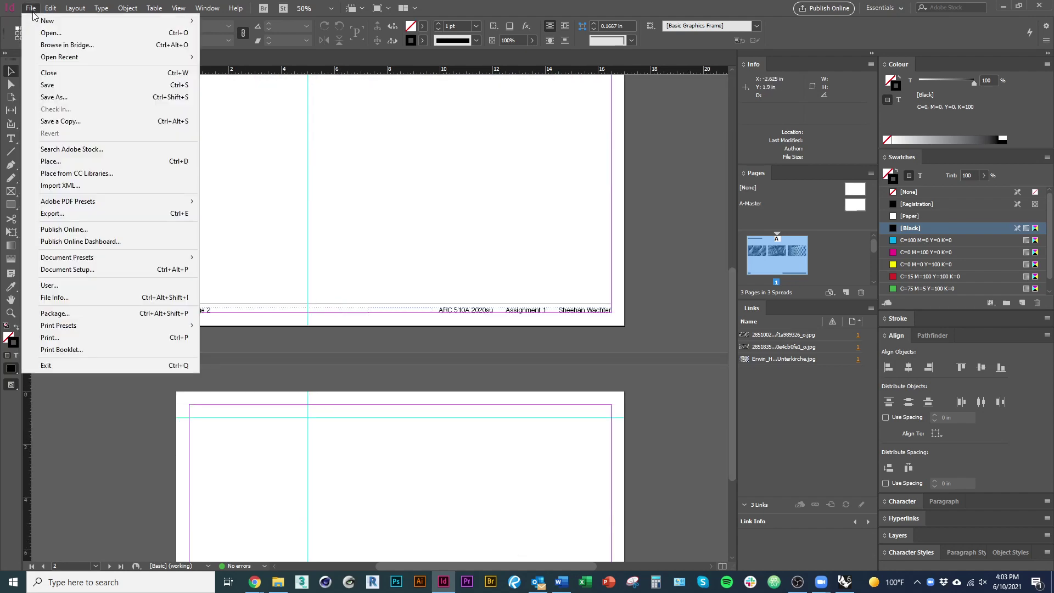
left_click(104, 214)
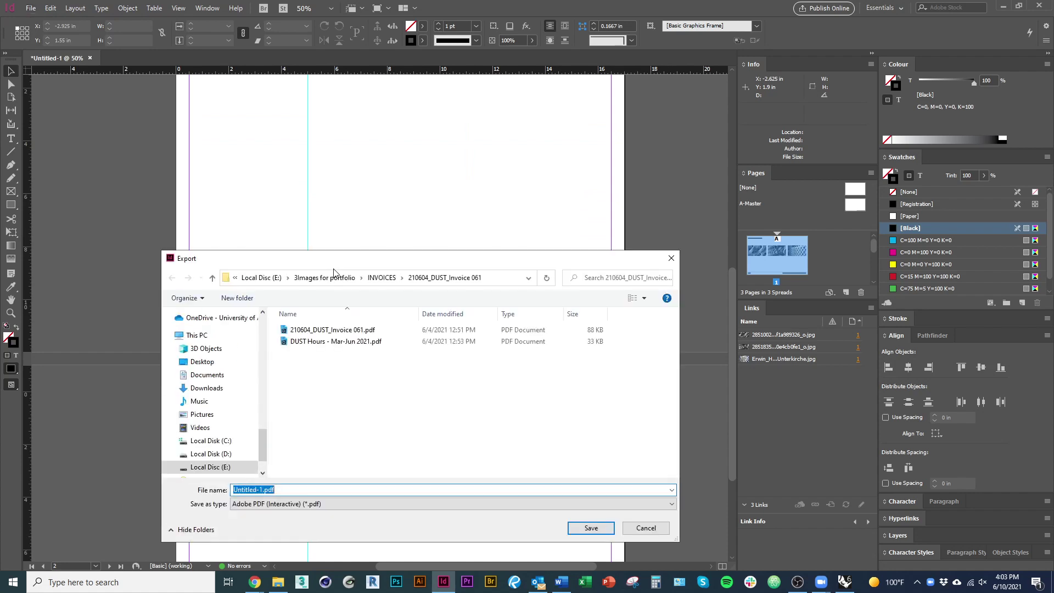
left_click_drag(357, 263, 317, 160)
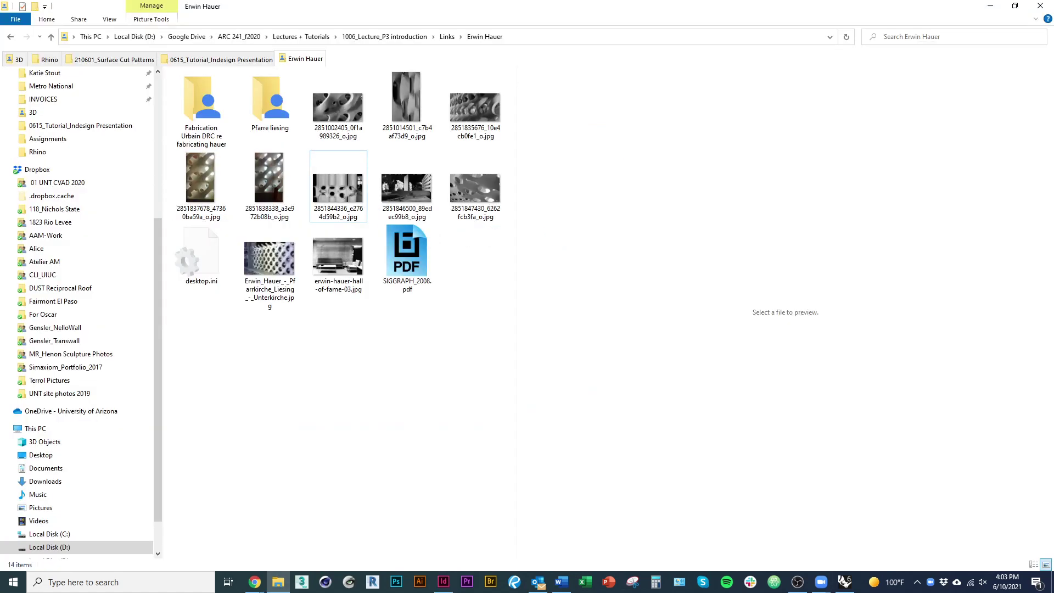
Copy the 0615_Tutorial_Indesign Presentation folder path from File Explorer's address bar
left_click(219, 59)
left_click(578, 35)
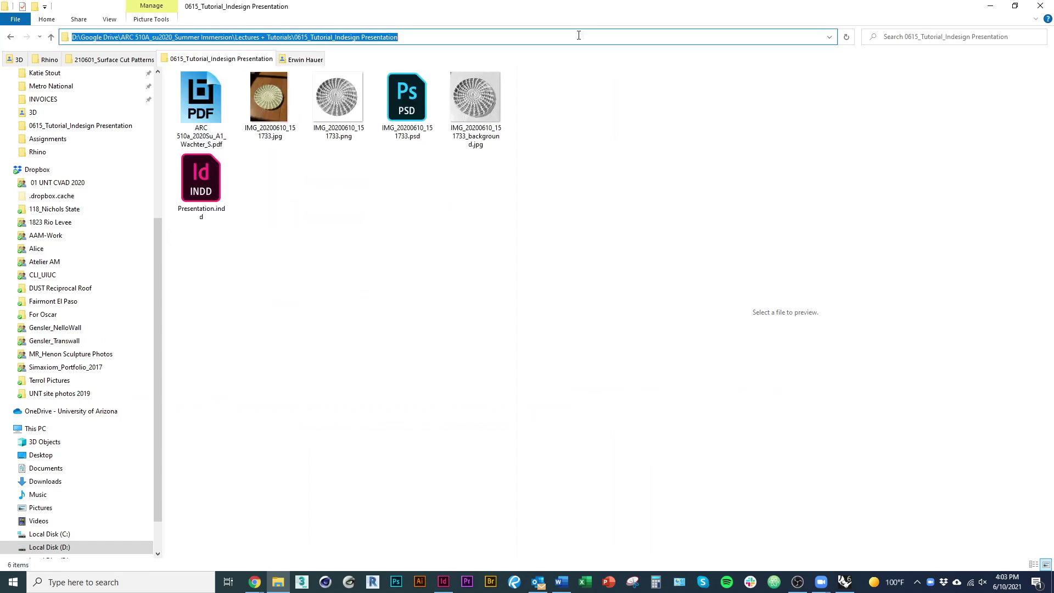
type("D:\\Google Drive\\ARC 241_f2020\\Lectures + Tutorials\\1006_Lecture_P3 introduction\\Links\\Erwin Ha")
key("ctrl+a")
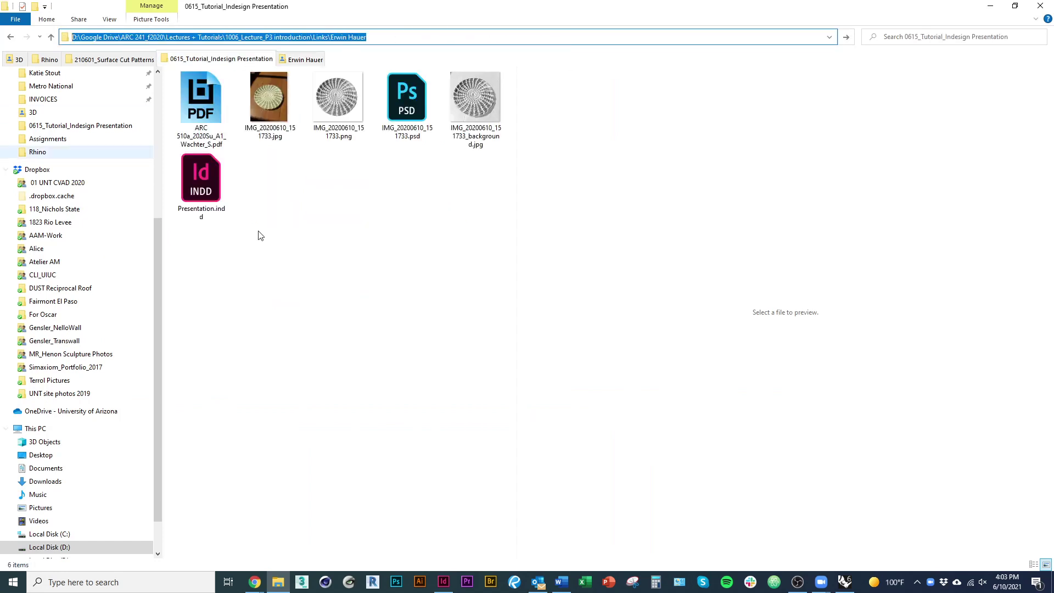
key("Escape")
left_click(545, 35)
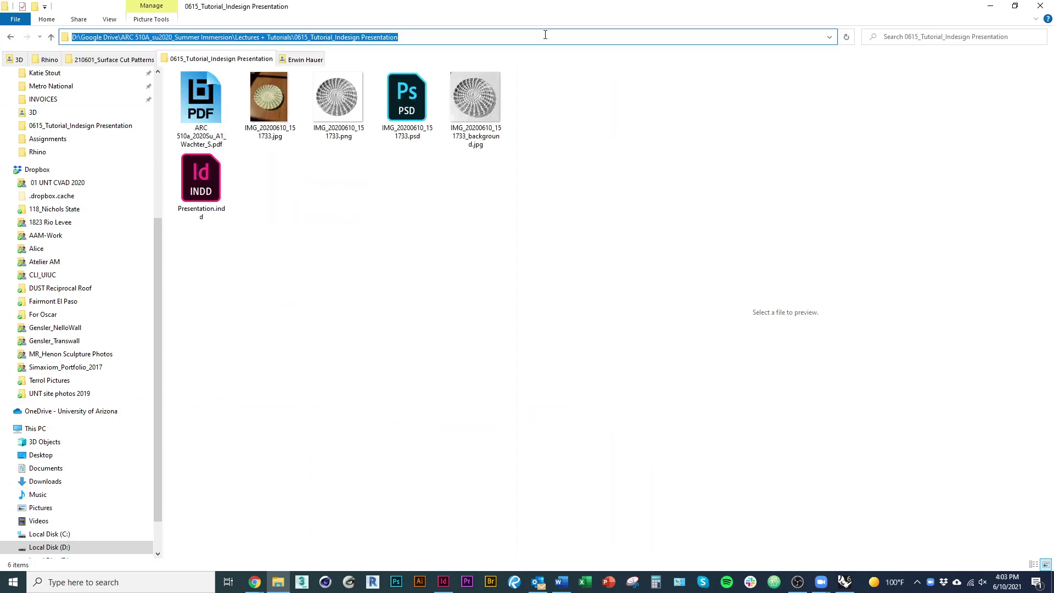
key("ctrl+c")
key("alt+Tab")
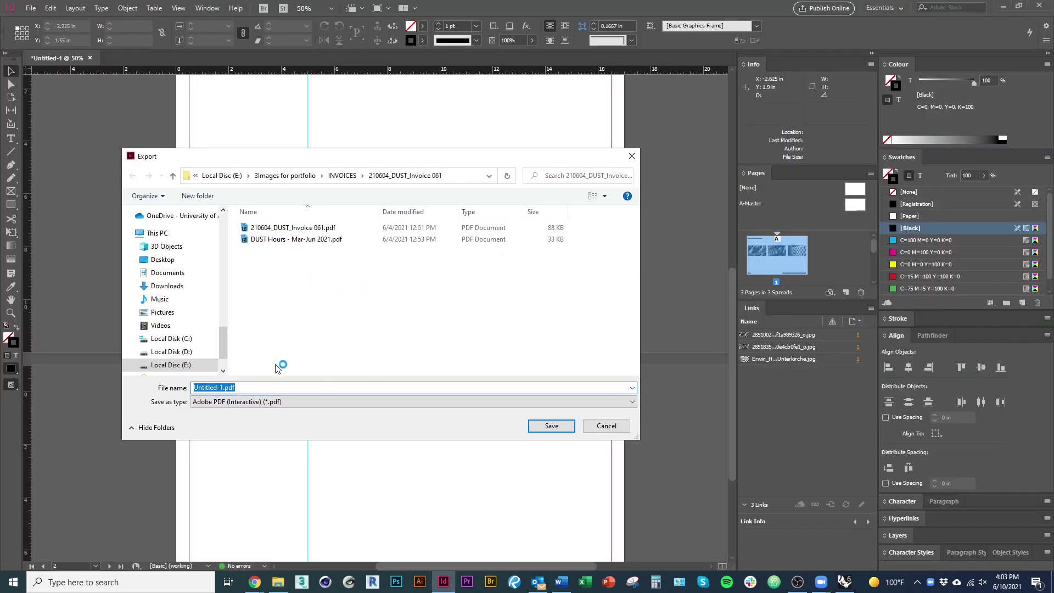
Save into the presentation folder, naming the file like the earlier PDF with 2021Su instead of 2020
key("ctrl+v")
key("Return")
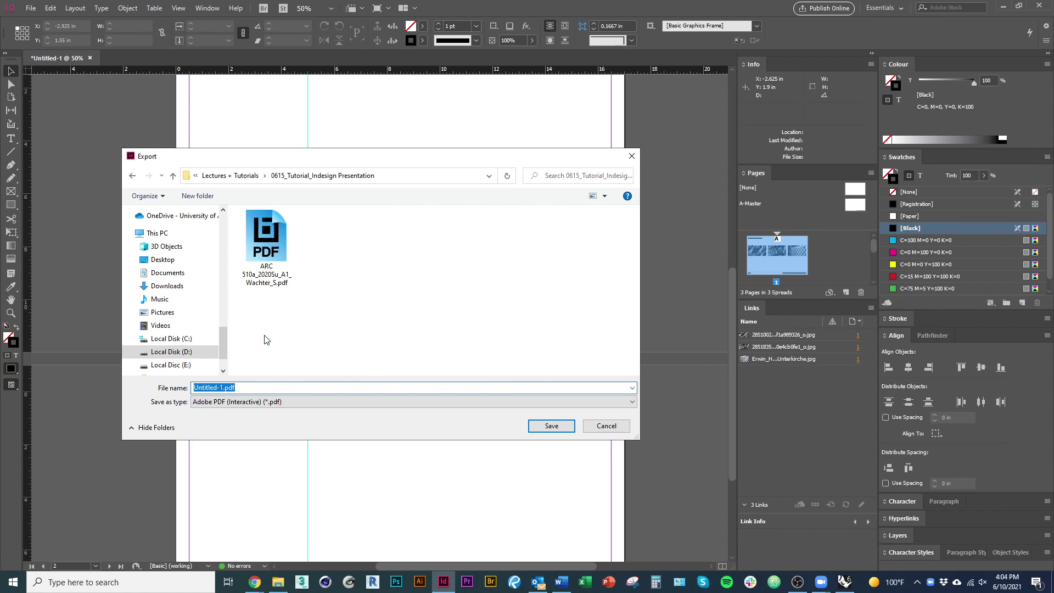
left_click(269, 297)
left_click(241, 389)
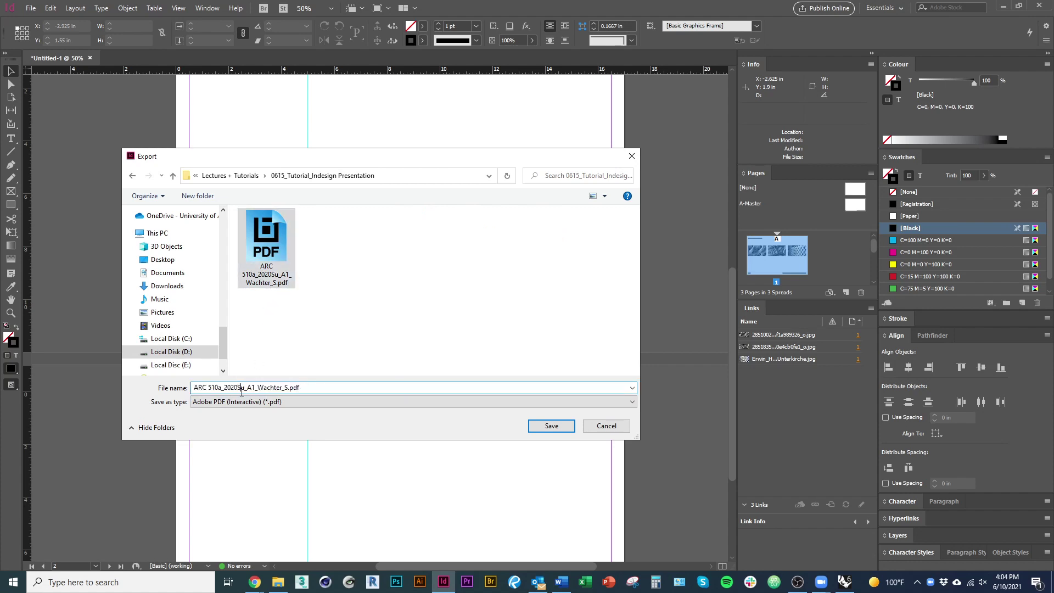
left_click_drag(237, 391, 235, 389)
type("1")
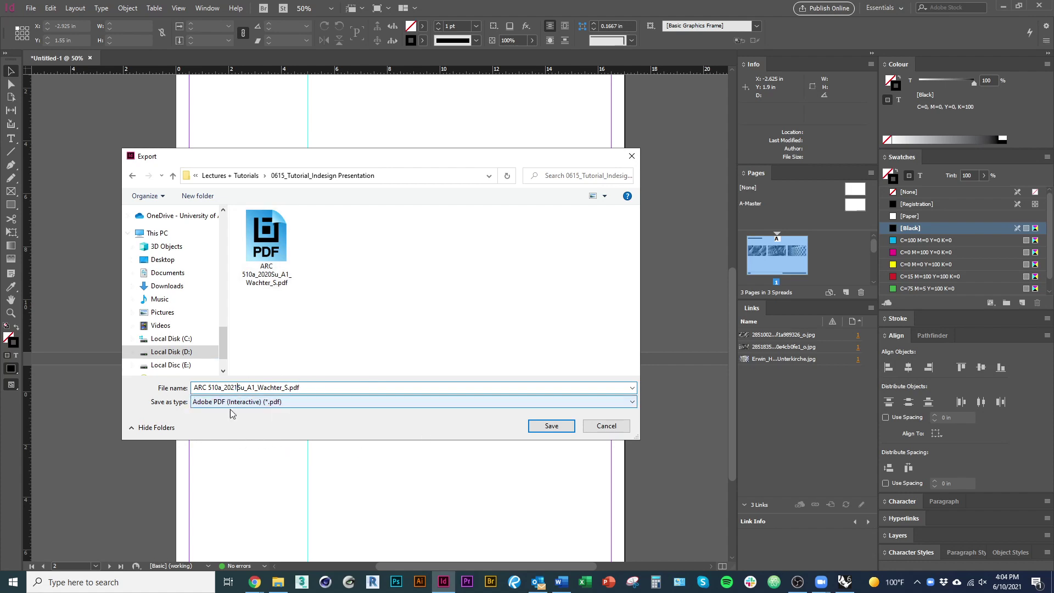
Check the file naming convention in the Word assignment brief
left_click(560, 584)
scroll(413, 364, "down", 2)
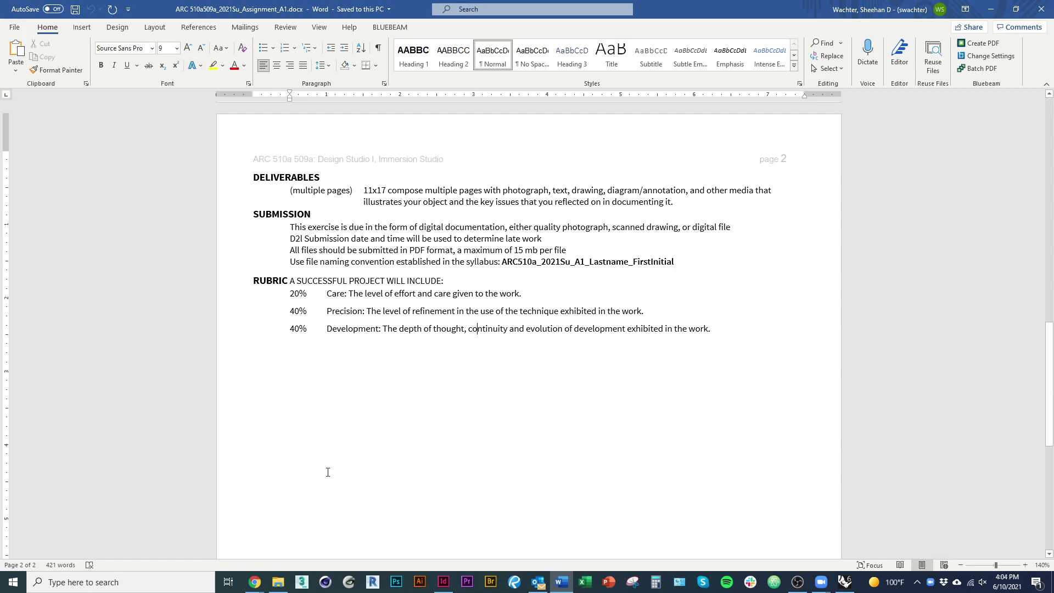
key("alt+Tab")
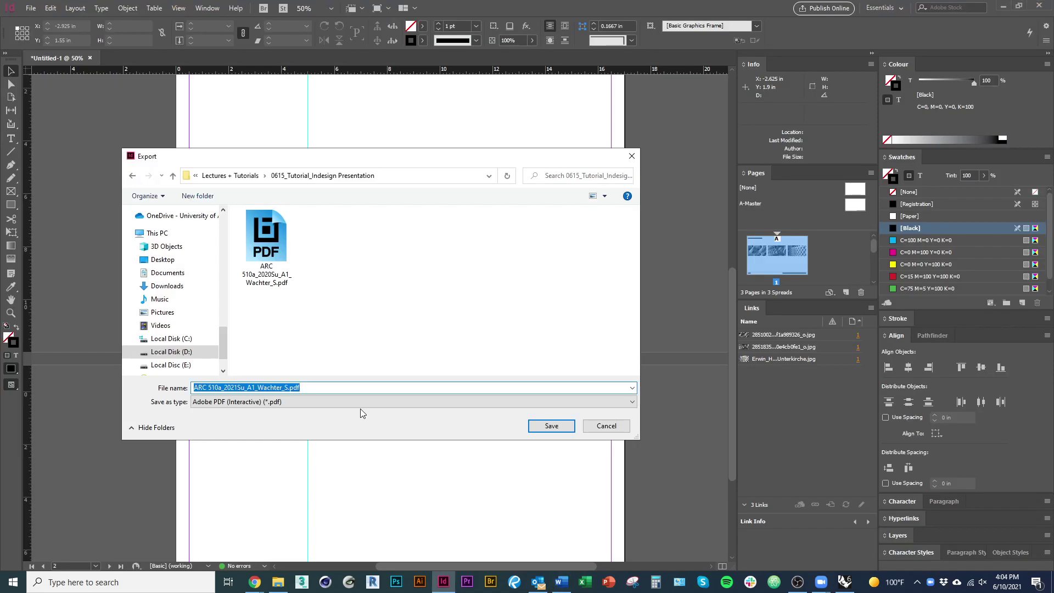
Change the export type from Adobe PDF (Interactive) to Adobe PDF (Print) and save
left_click(318, 387)
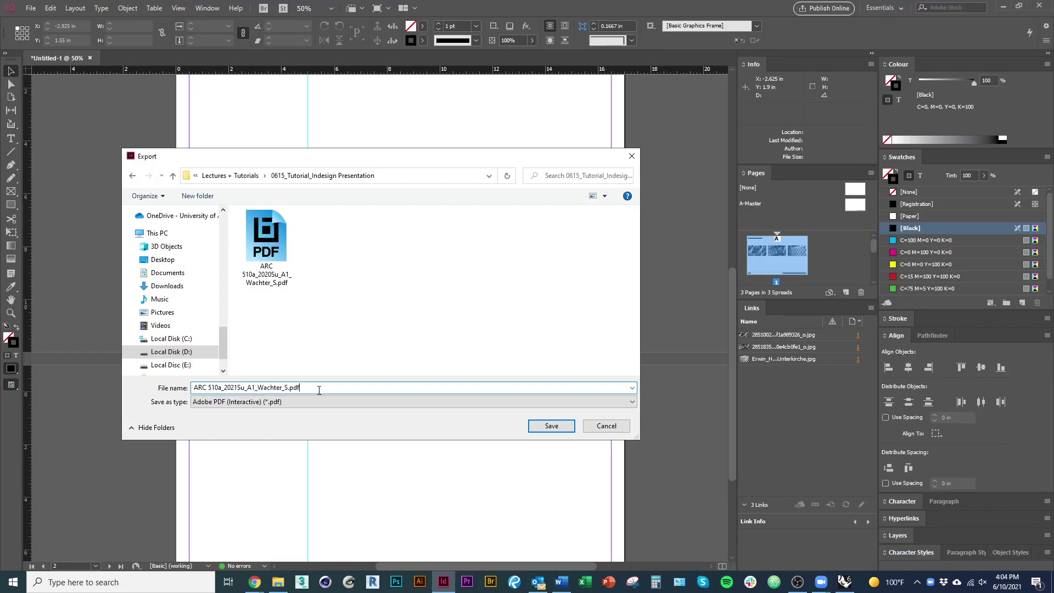
left_click(282, 403)
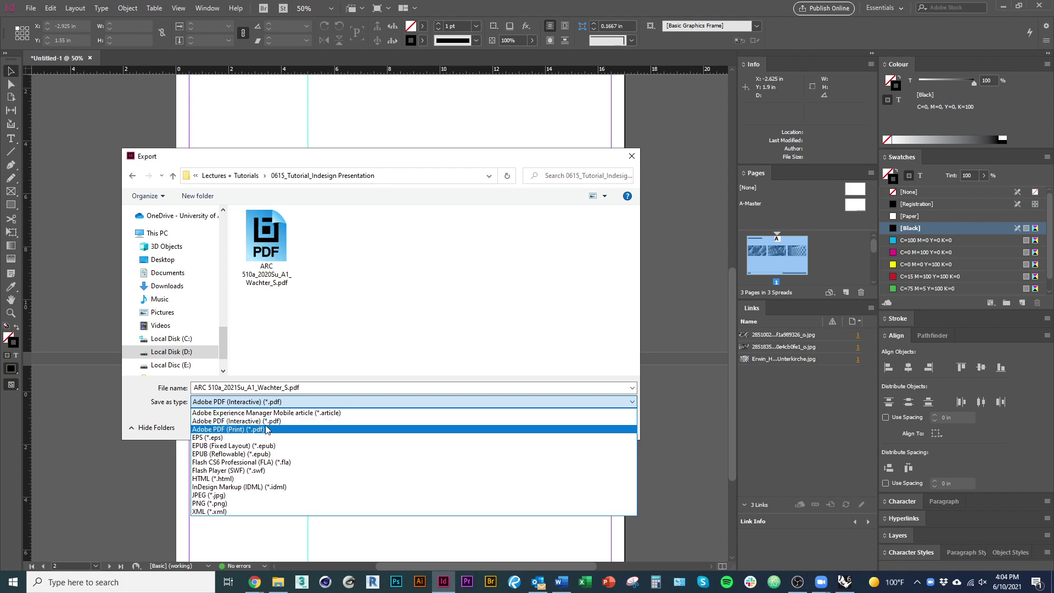
left_click(237, 421)
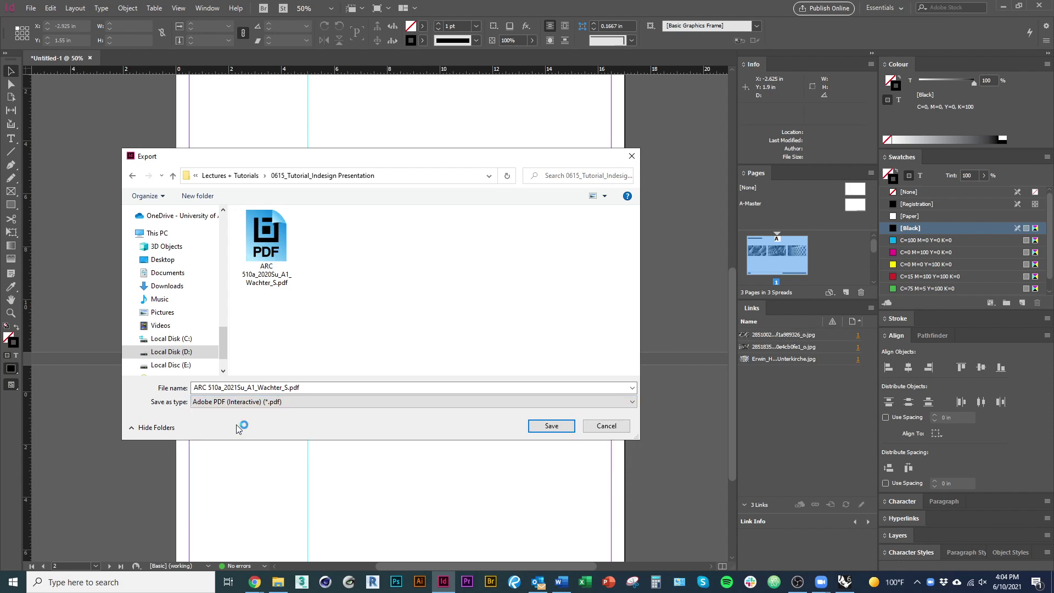
left_click(275, 401)
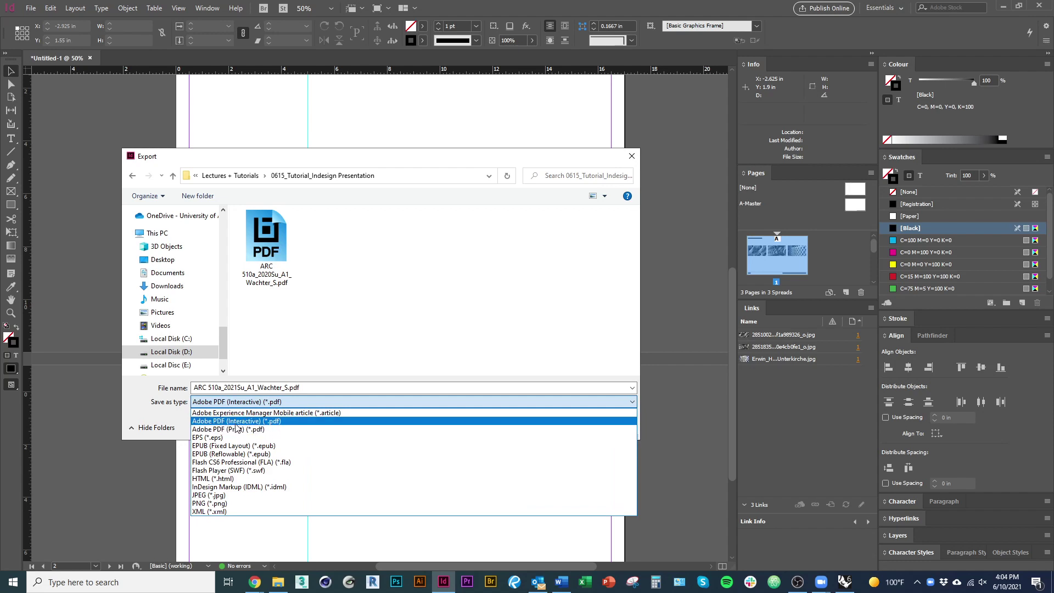
left_click(305, 430)
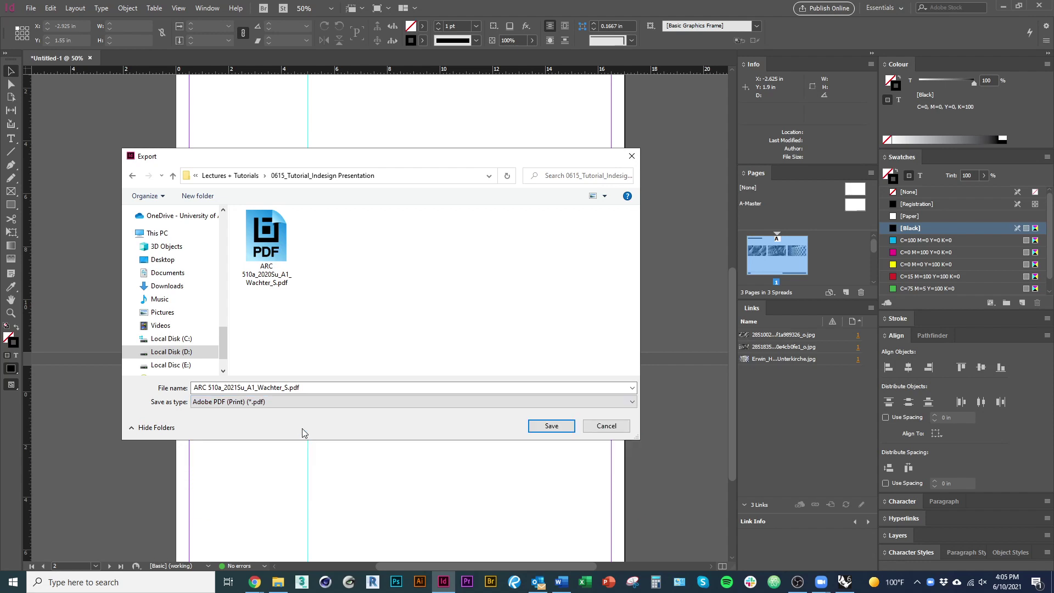
left_click(251, 402)
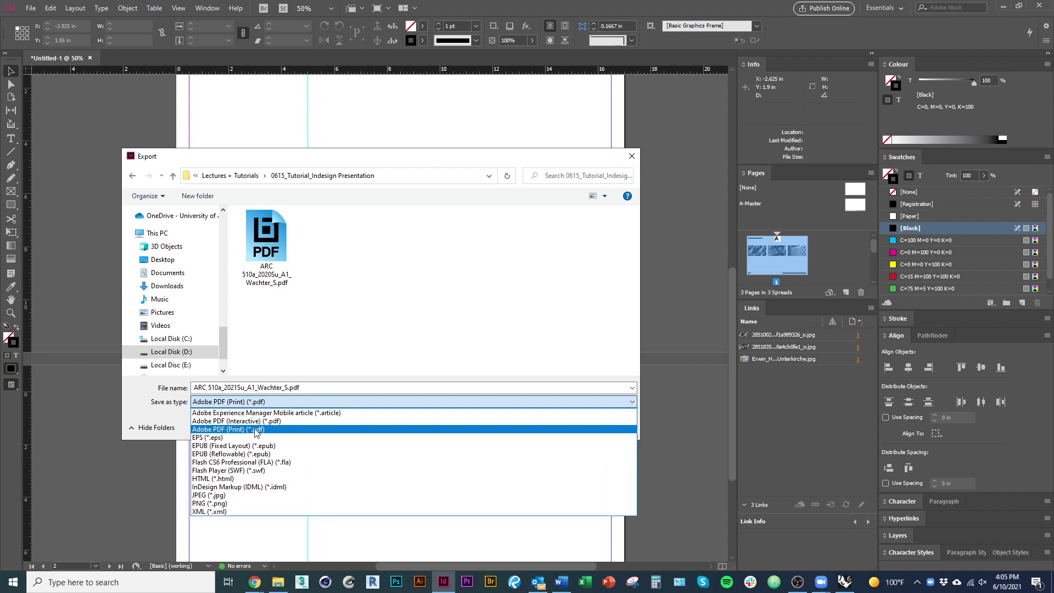
left_click(235, 431)
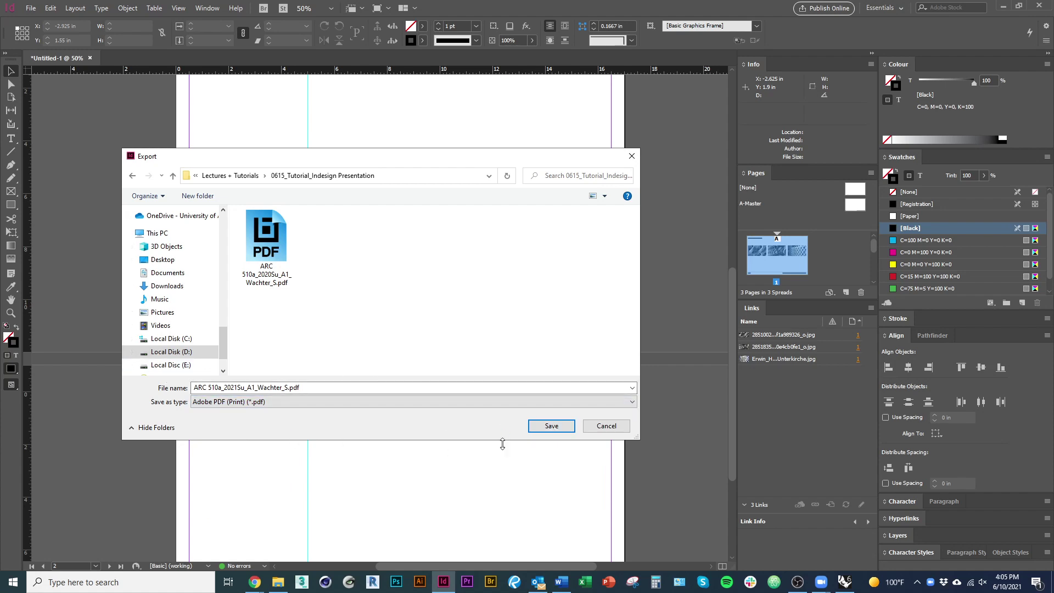
left_click(543, 427)
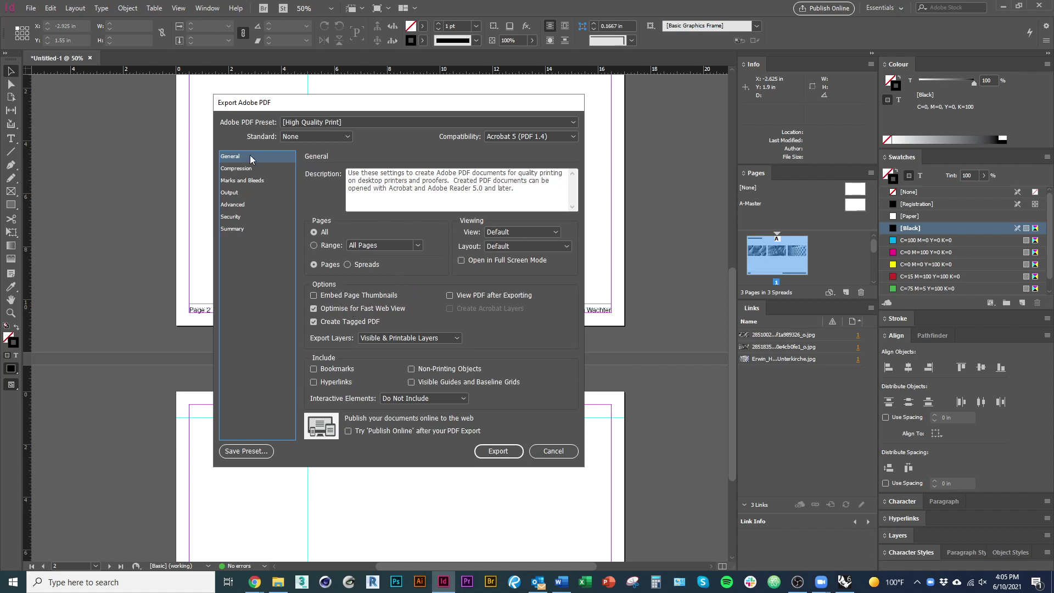
Set monochrome image compression to 300 ppi with a 450 ppi threshold
left_click(252, 168)
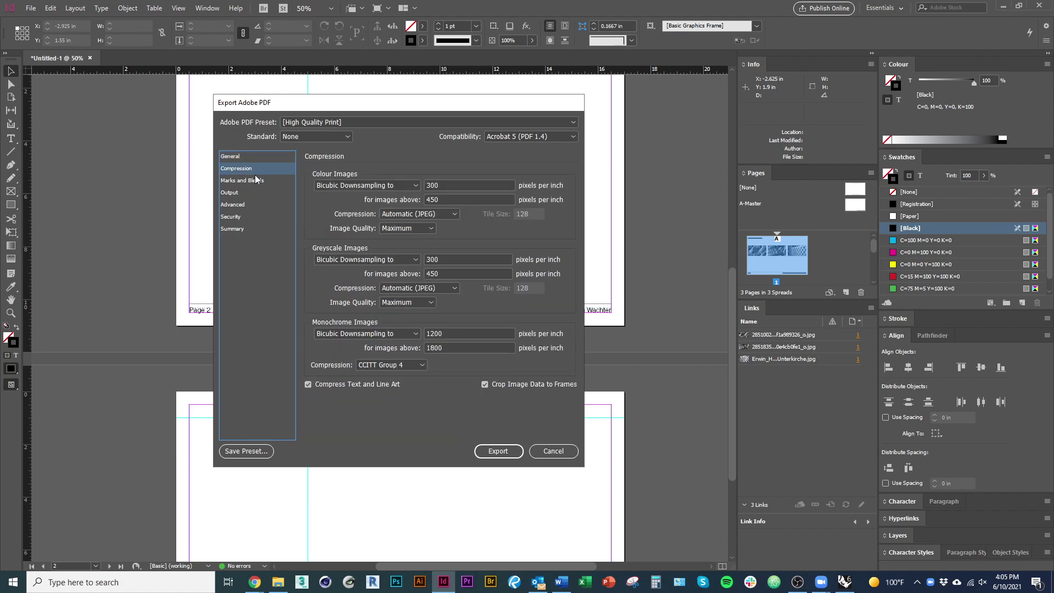
left_click(242, 180)
left_click(229, 192)
left_click(242, 157)
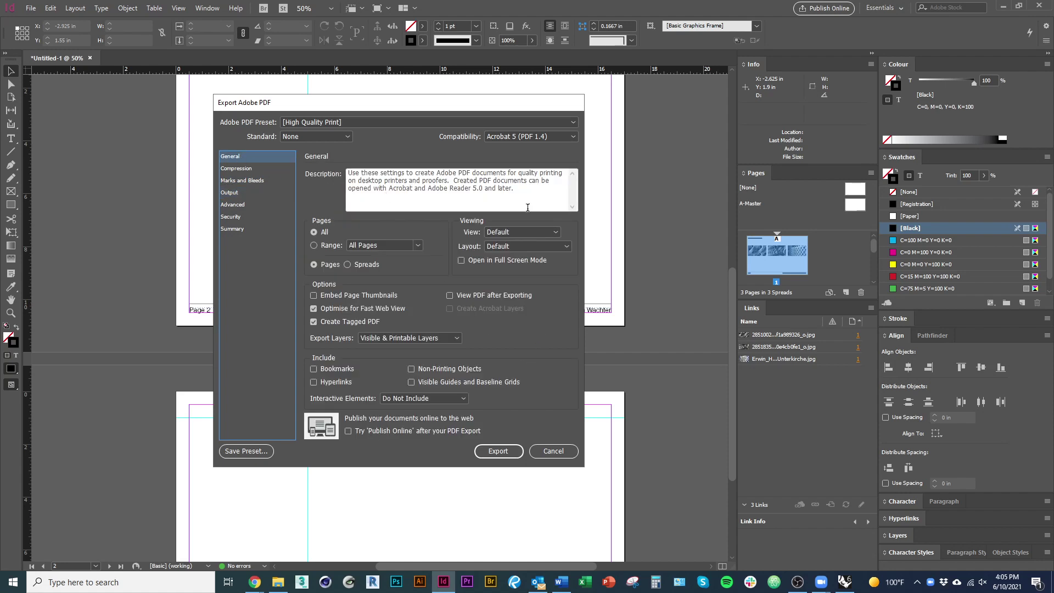
left_click(258, 169)
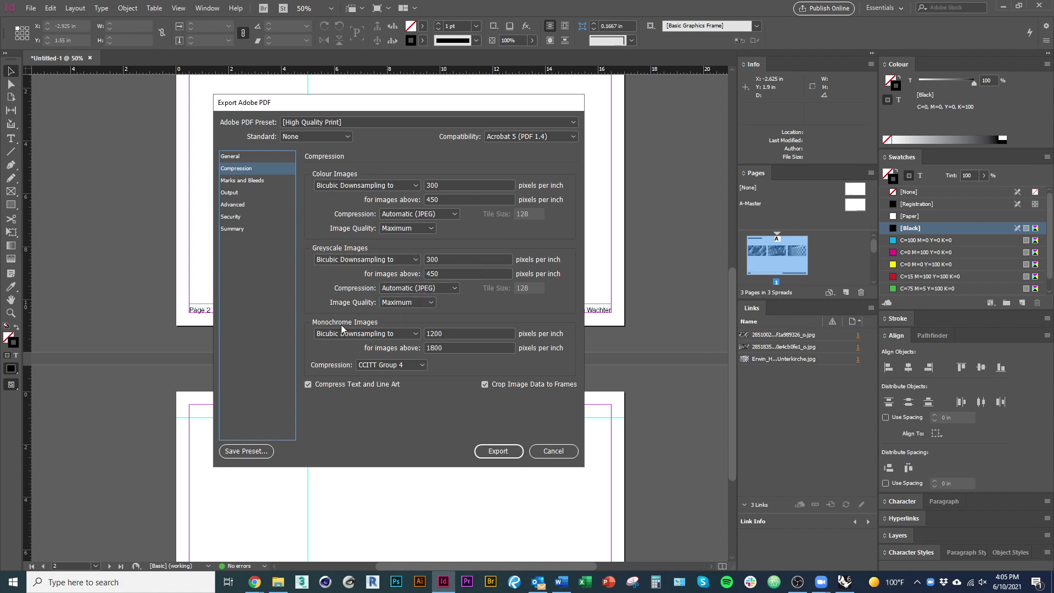
double_click(468, 336)
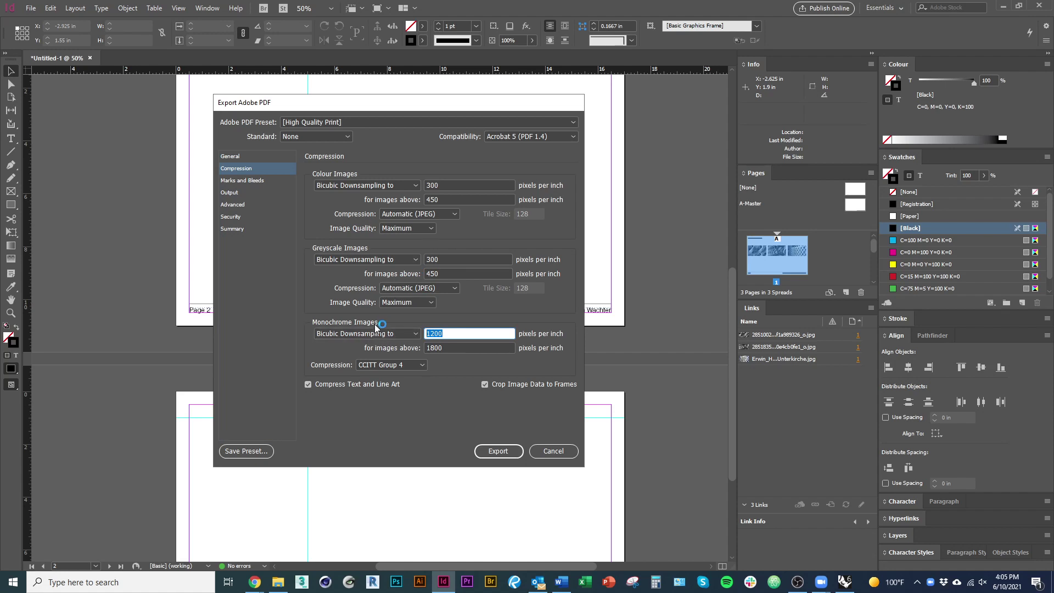
type("300")
key("Tab")
type("450")
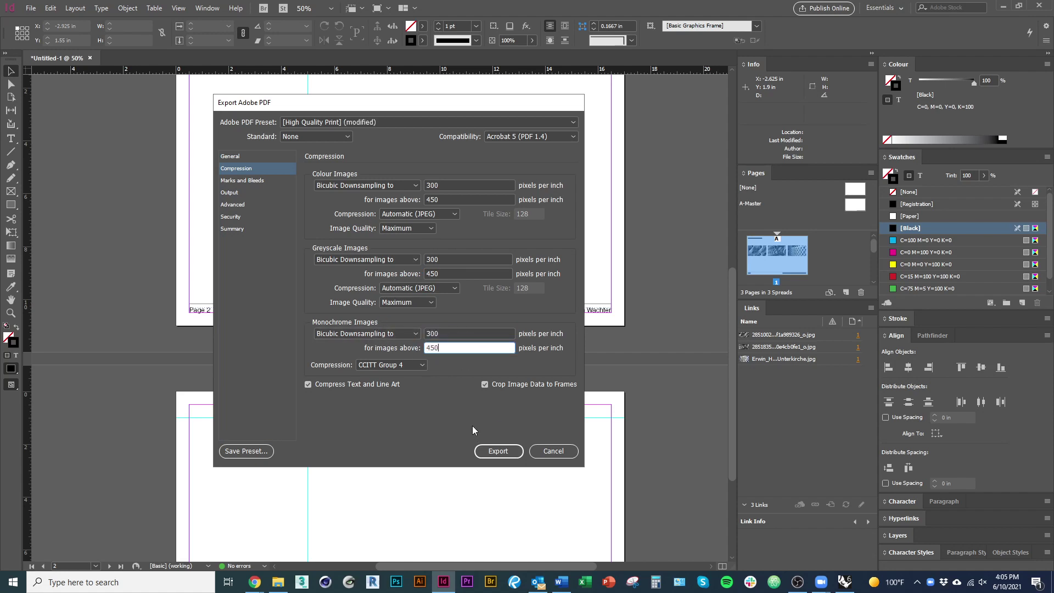
left_click(461, 334)
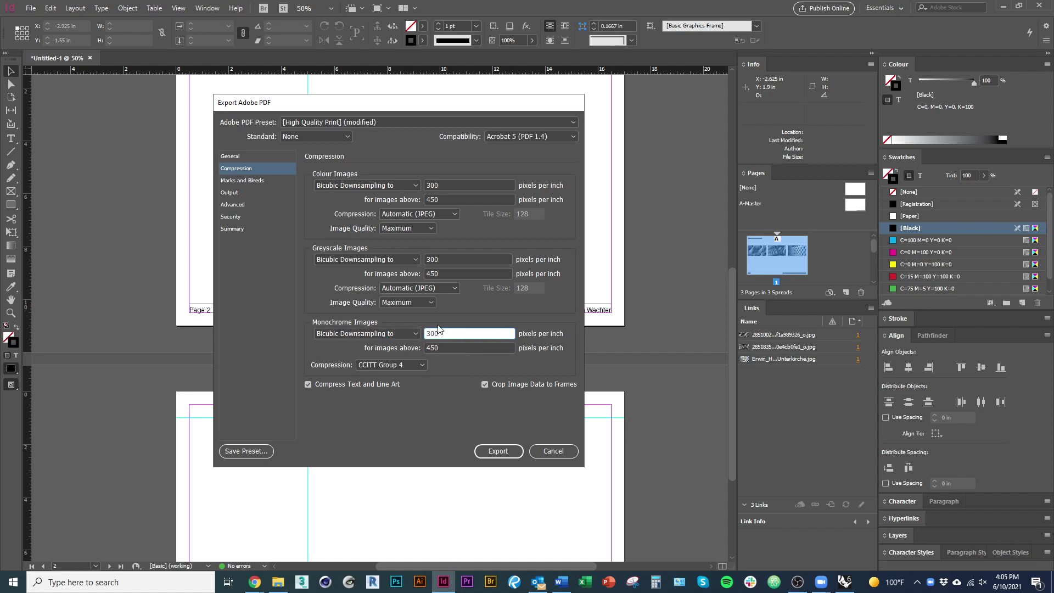
Review Marks and Bleeds, Output, Advanced, Security and Summary settings, then export the PDF
left_click(256, 180)
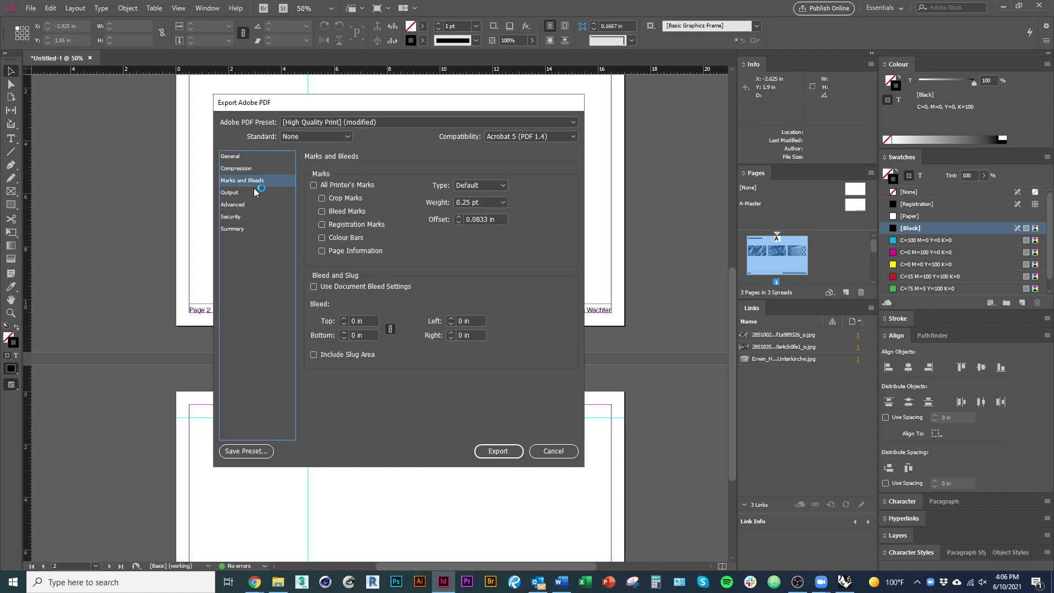
left_click(253, 195)
left_click(252, 205)
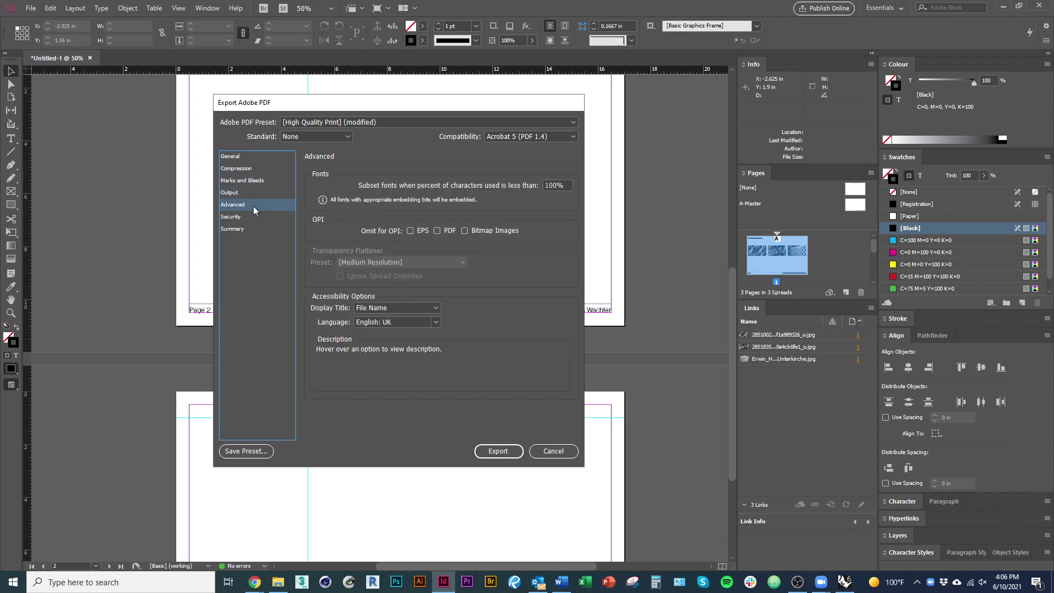
left_click(256, 216)
left_click(256, 229)
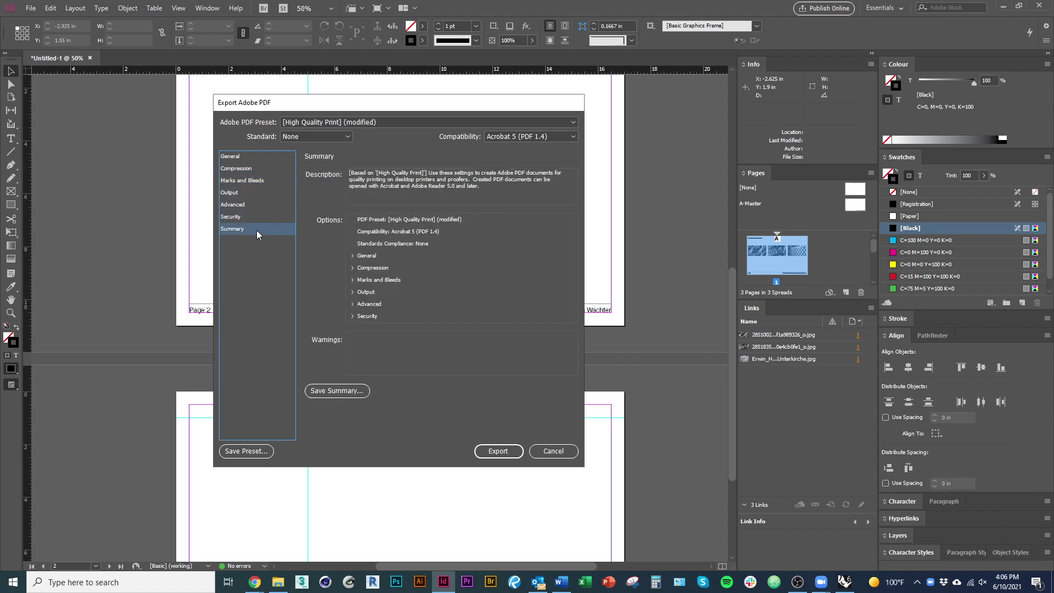
left_click(246, 155)
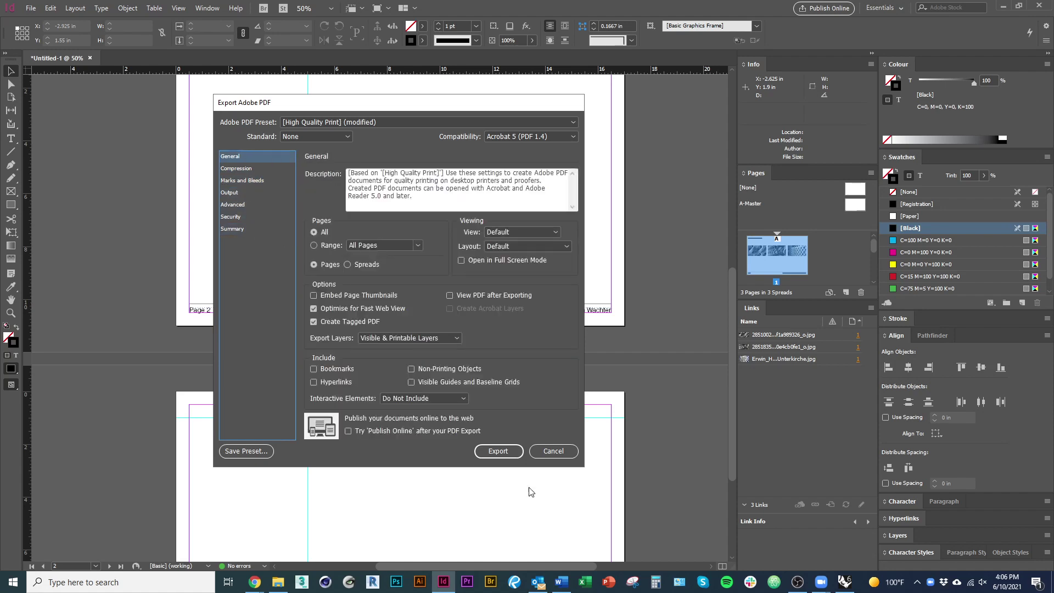
left_click(505, 451)
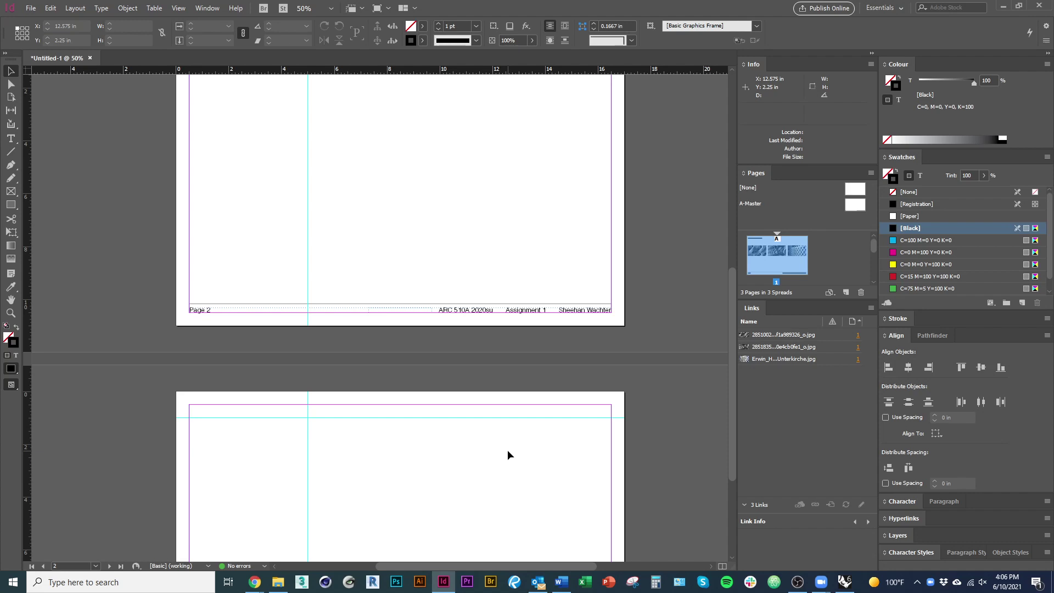
Open the newly exported ARC 510a_2021Su_A1 PDF from the project folder
left_click(278, 581)
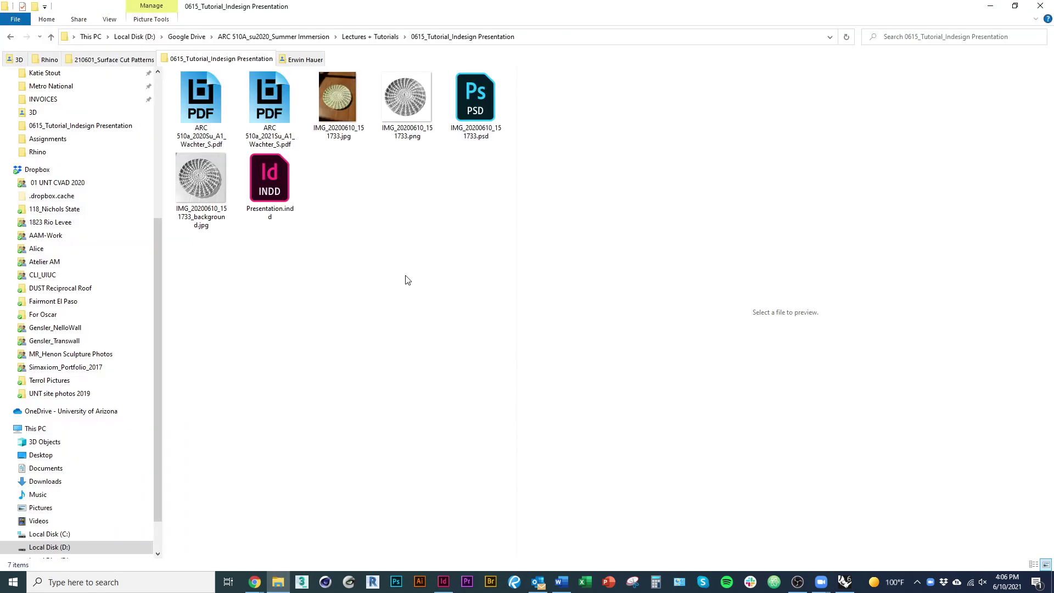
left_click(272, 118)
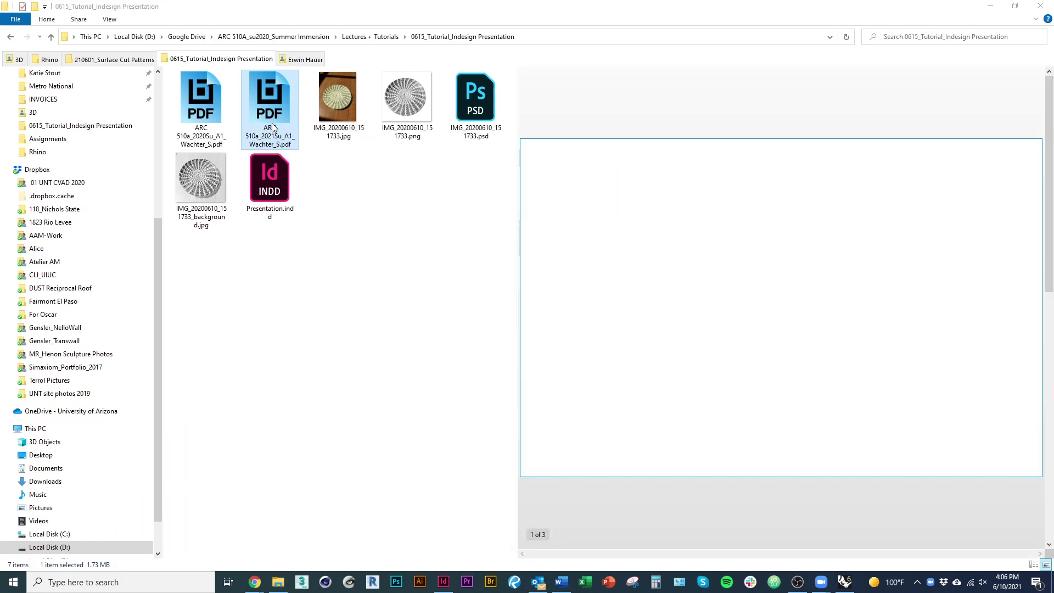
double_click(272, 125)
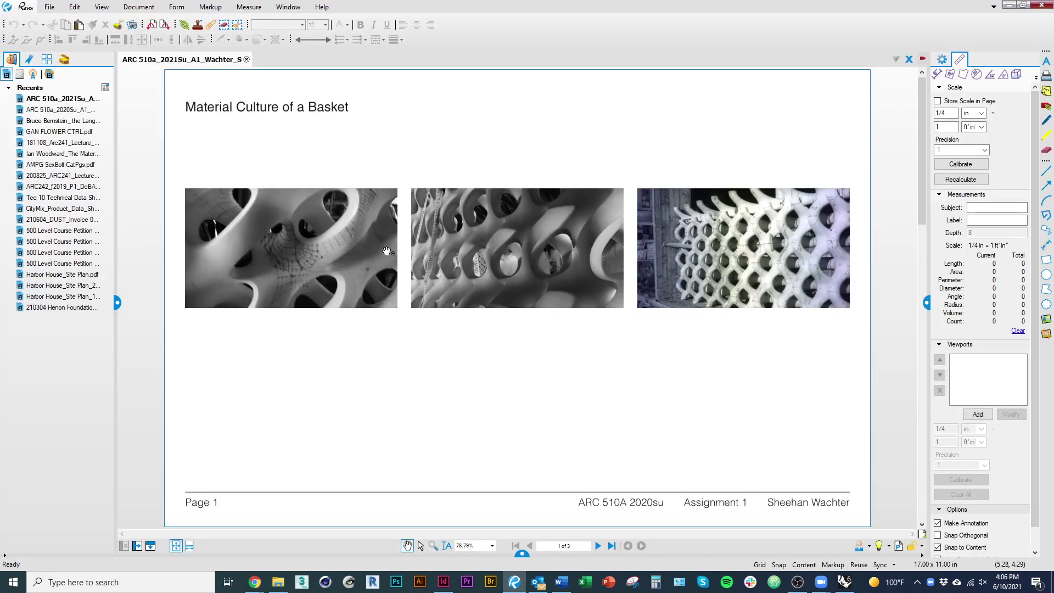
Page through all three pages of the ARC 510a_2021Su_A1 PDF, then close it
left_click_drag(638, 496, 616, 485)
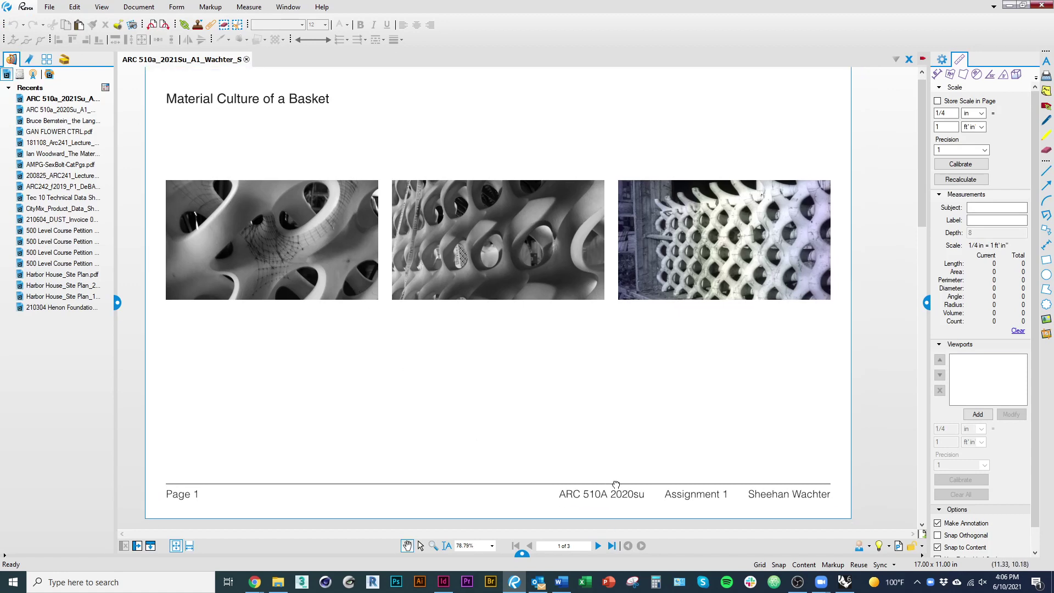
scroll(586, 387, "down", 1)
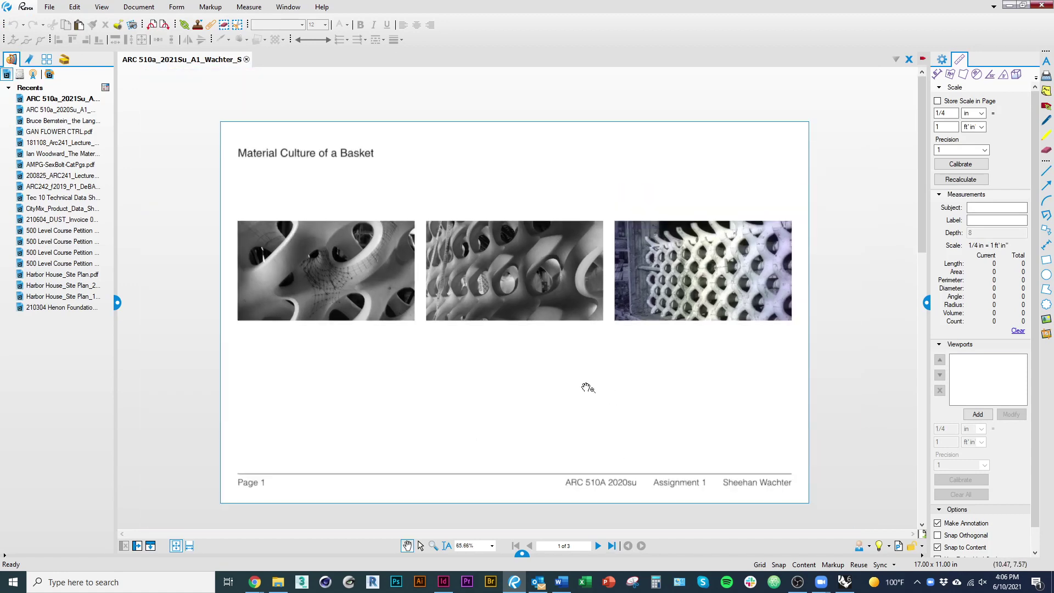
left_click(598, 546)
left_click(599, 545)
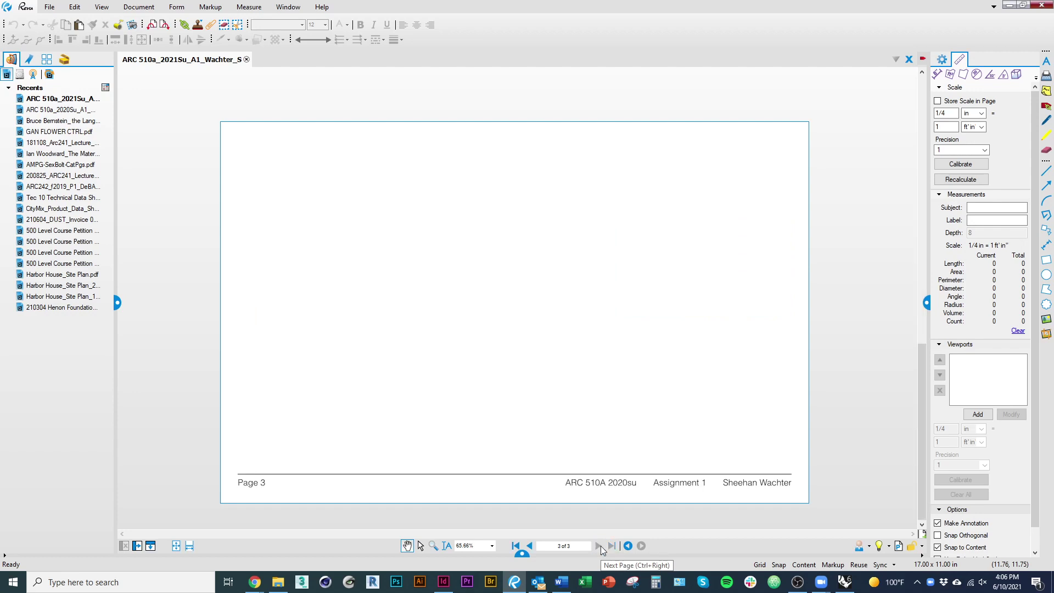
left_click(246, 59)
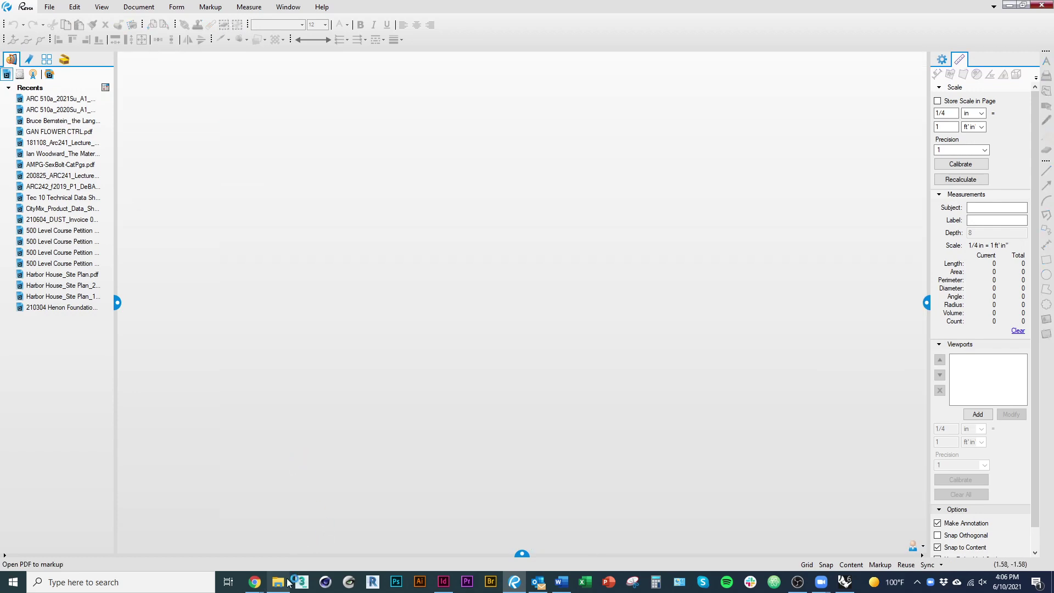
Switch from the presentation folder back to the InDesign layout and scroll up to page 1
left_click(278, 581)
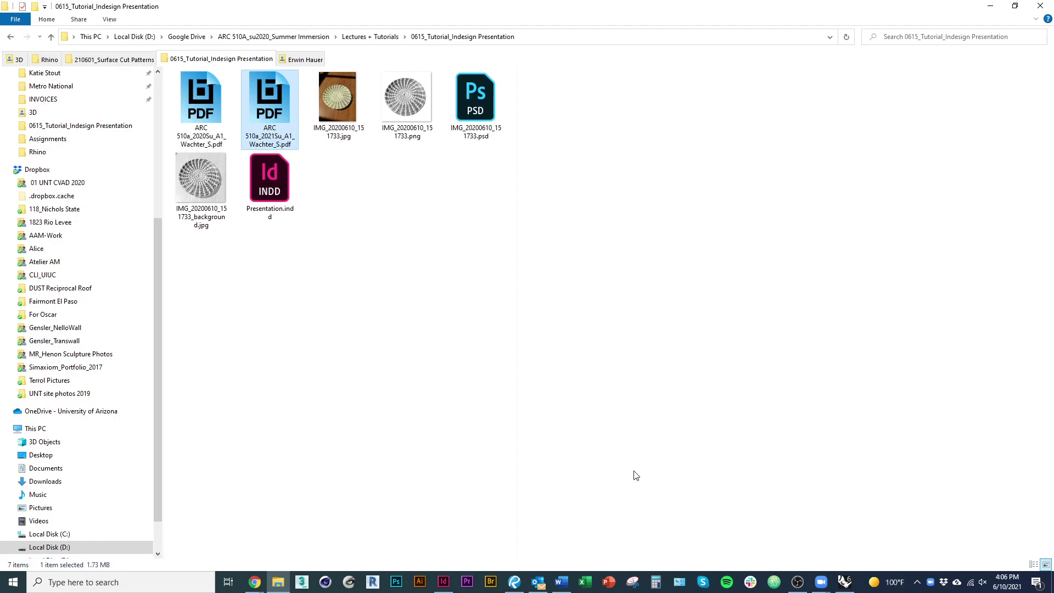
left_click(444, 583)
scroll(474, 394, "up", 8)
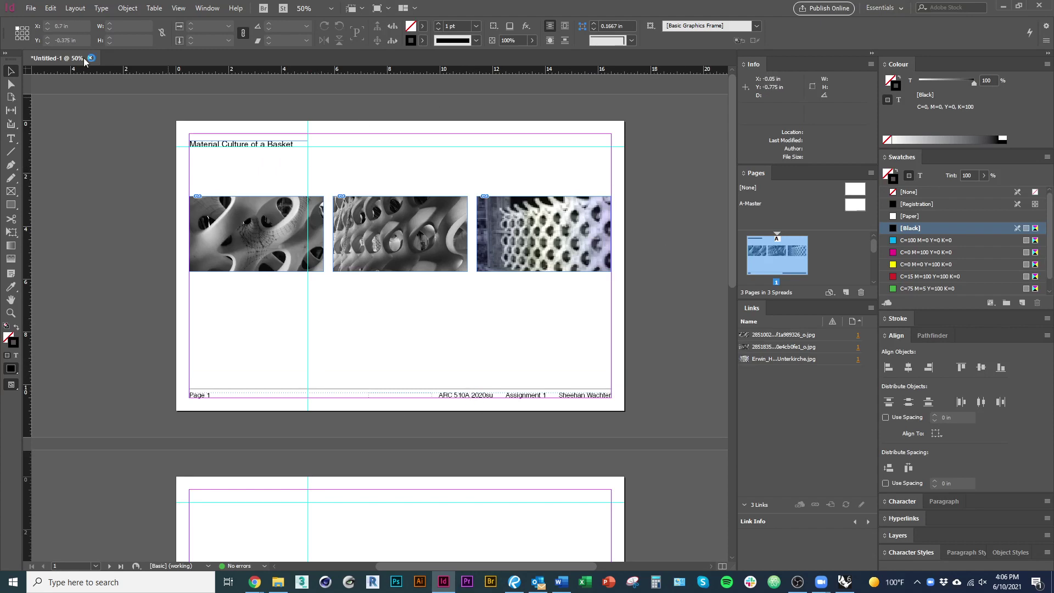
left_click(32, 9)
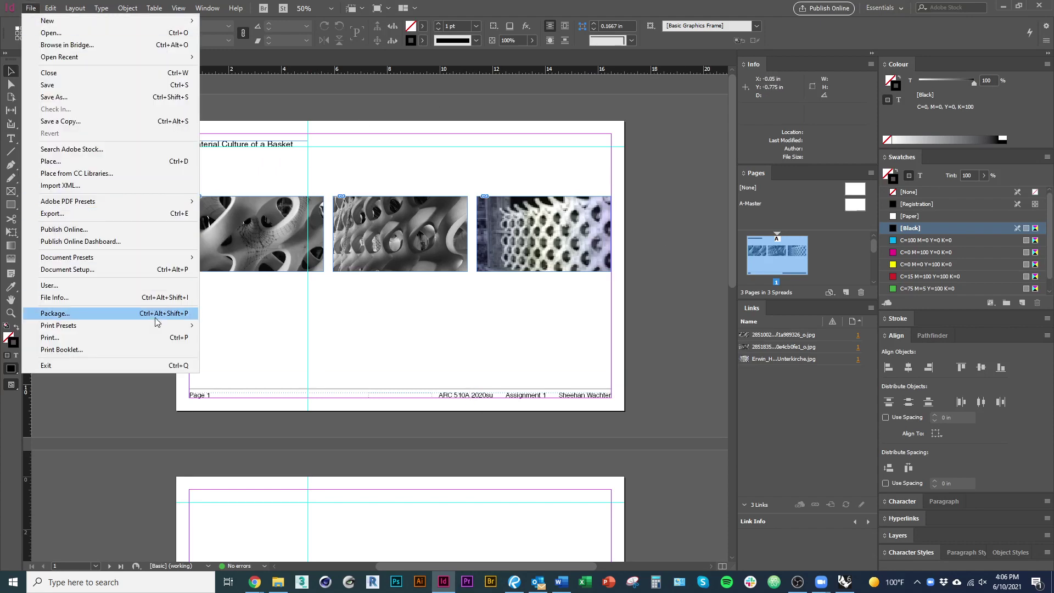
left_click(158, 339)
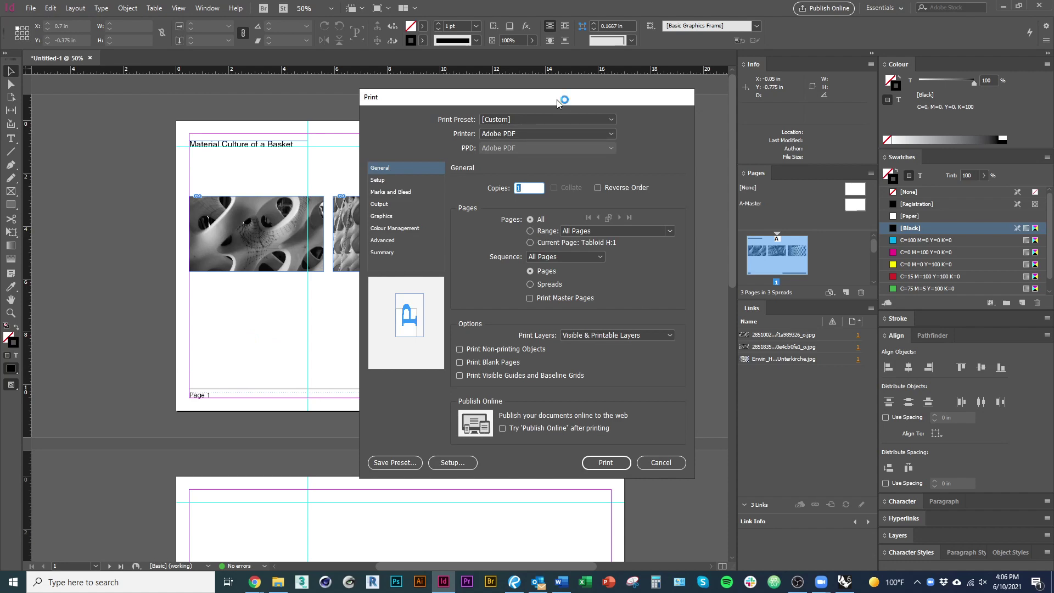
left_click(395, 182)
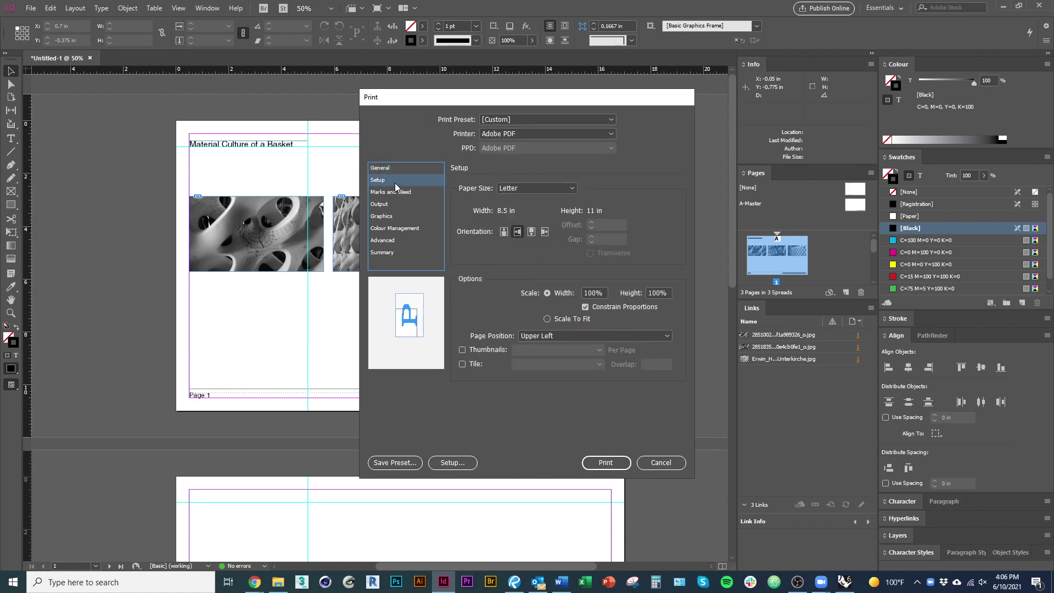
left_click(562, 188)
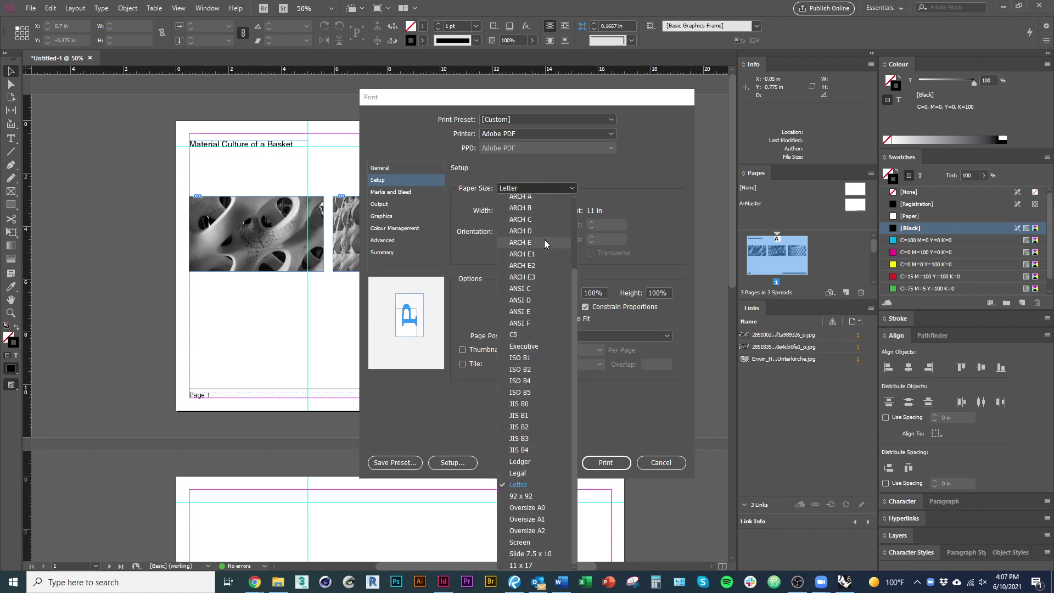
scroll(544, 422, "up", 3)
scroll(545, 406, "down", 3)
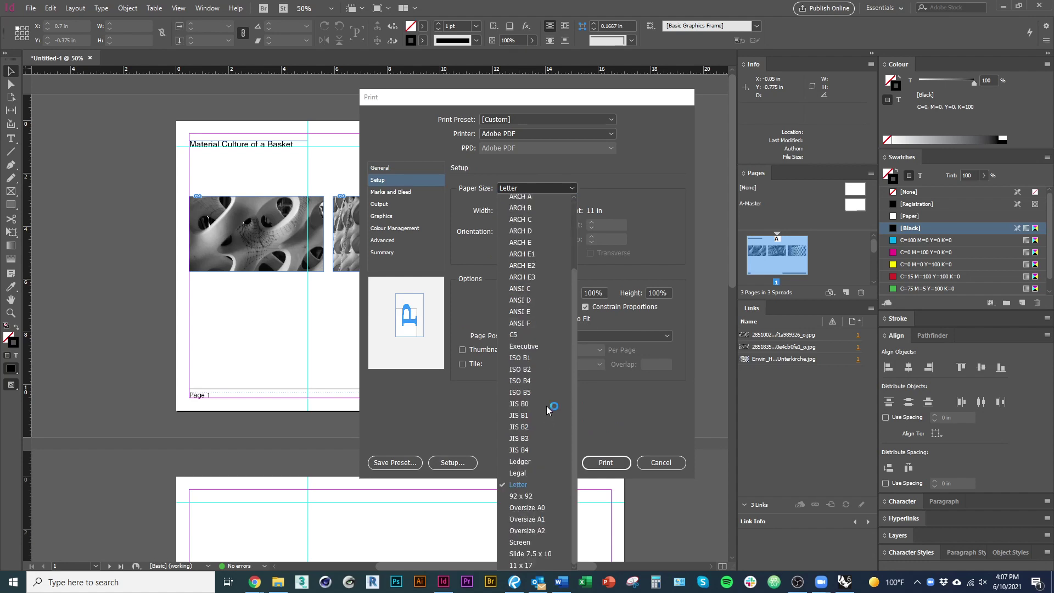
left_click(521, 565)
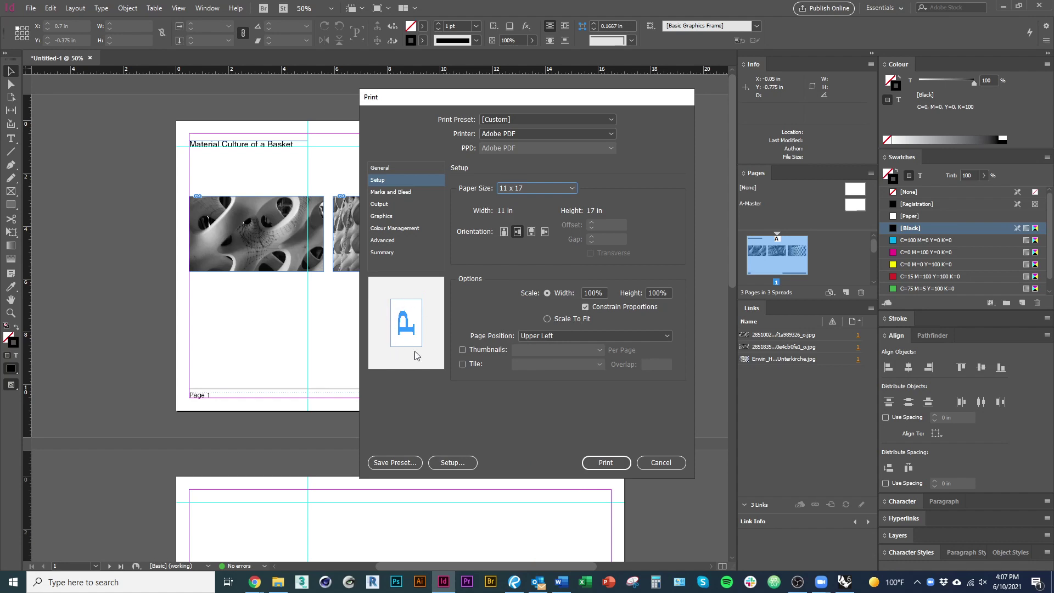
left_click(504, 231)
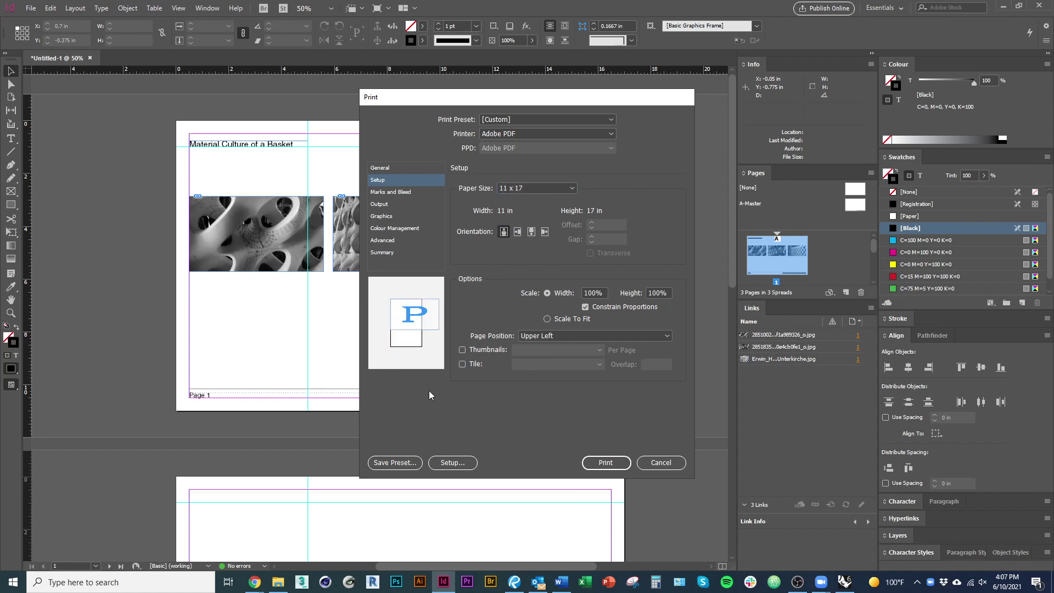
left_click(530, 232)
left_click(503, 231)
left_click(517, 232)
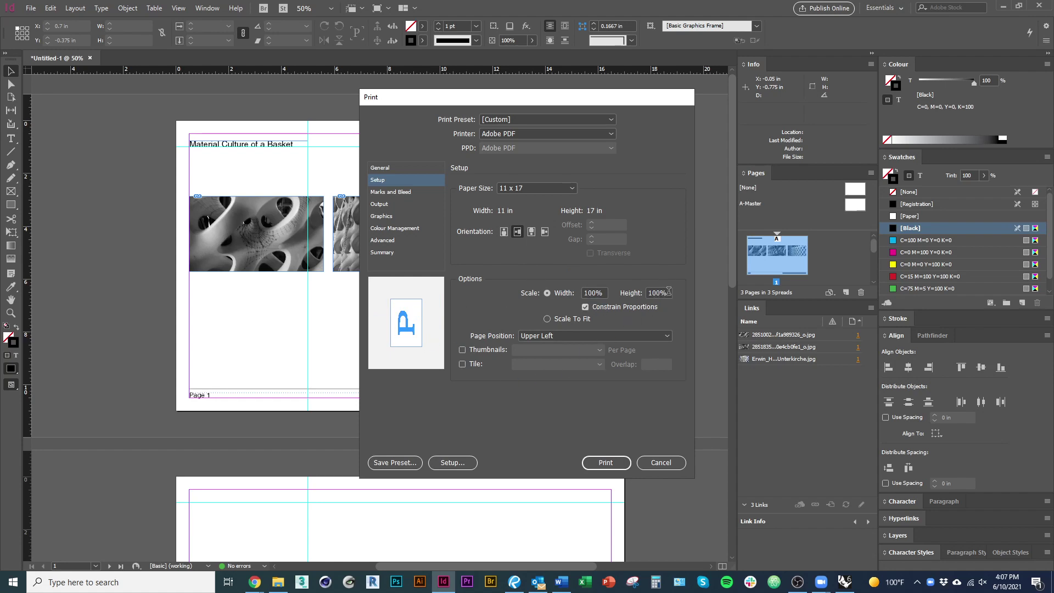
left_click(538, 190)
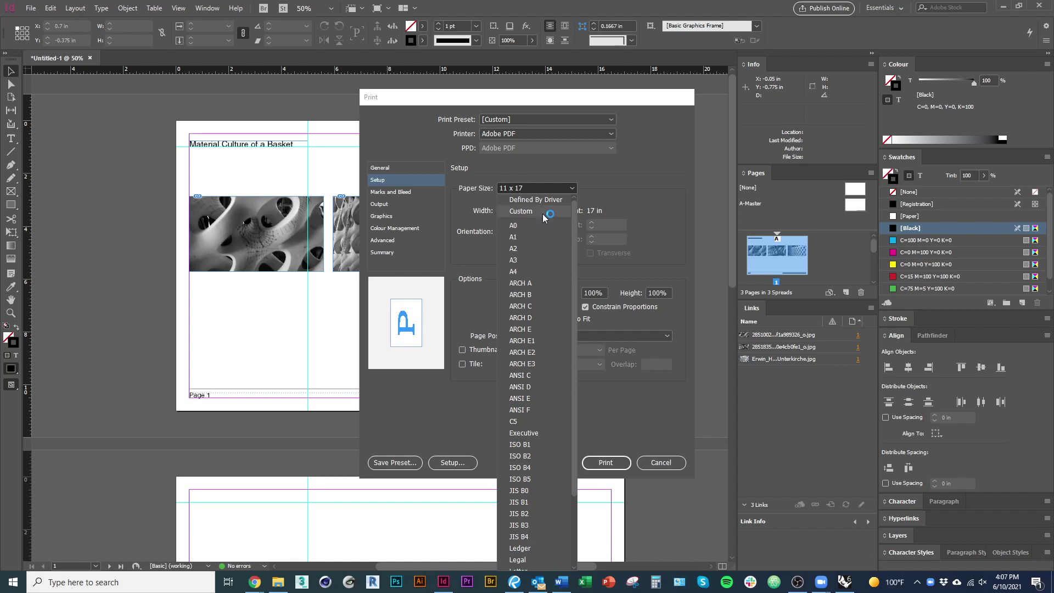
left_click(537, 484)
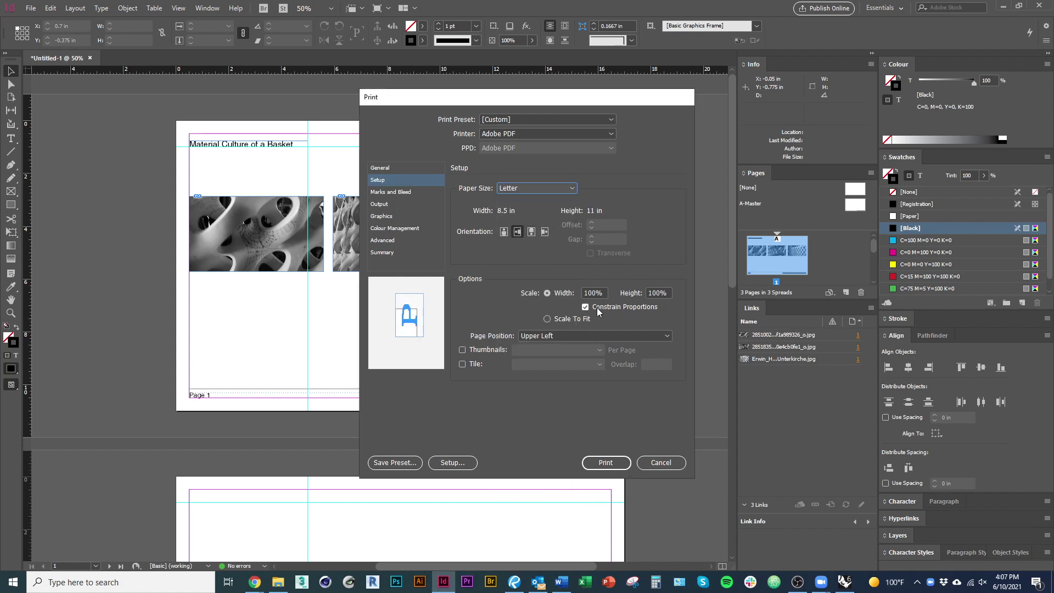
left_click(557, 321)
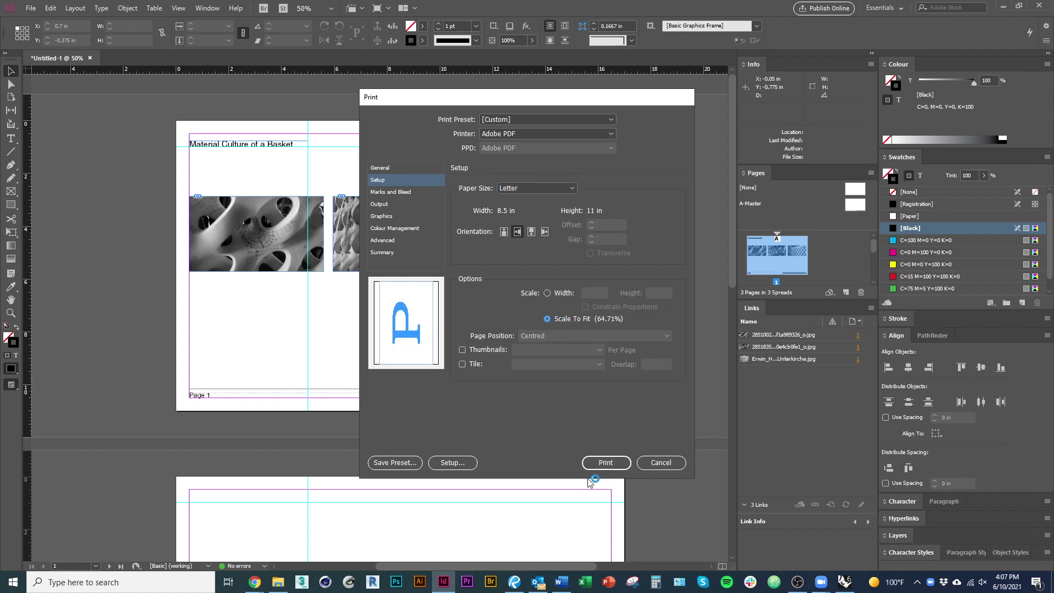
left_click(661, 463)
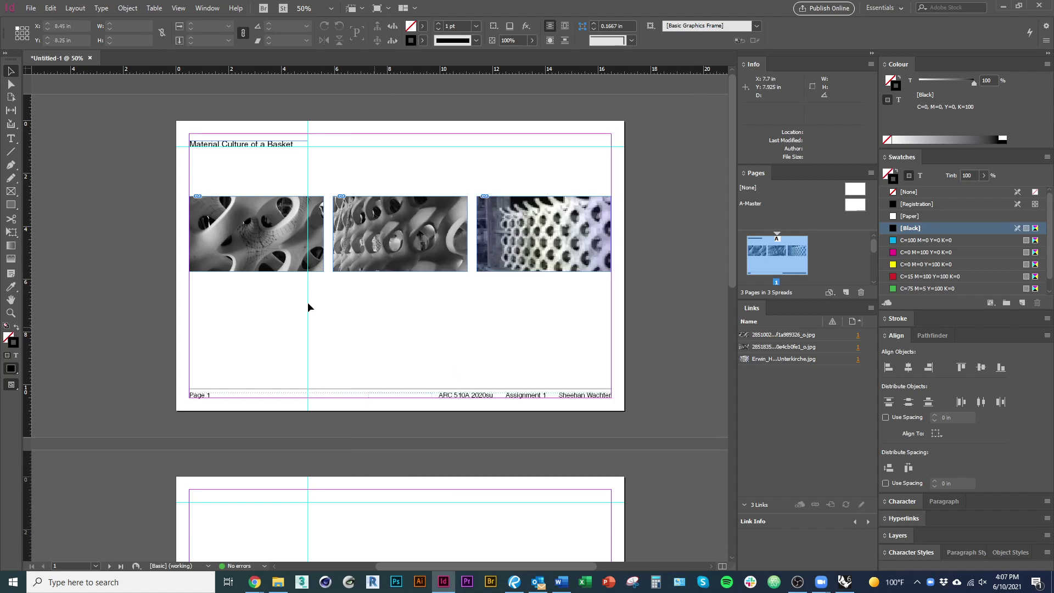